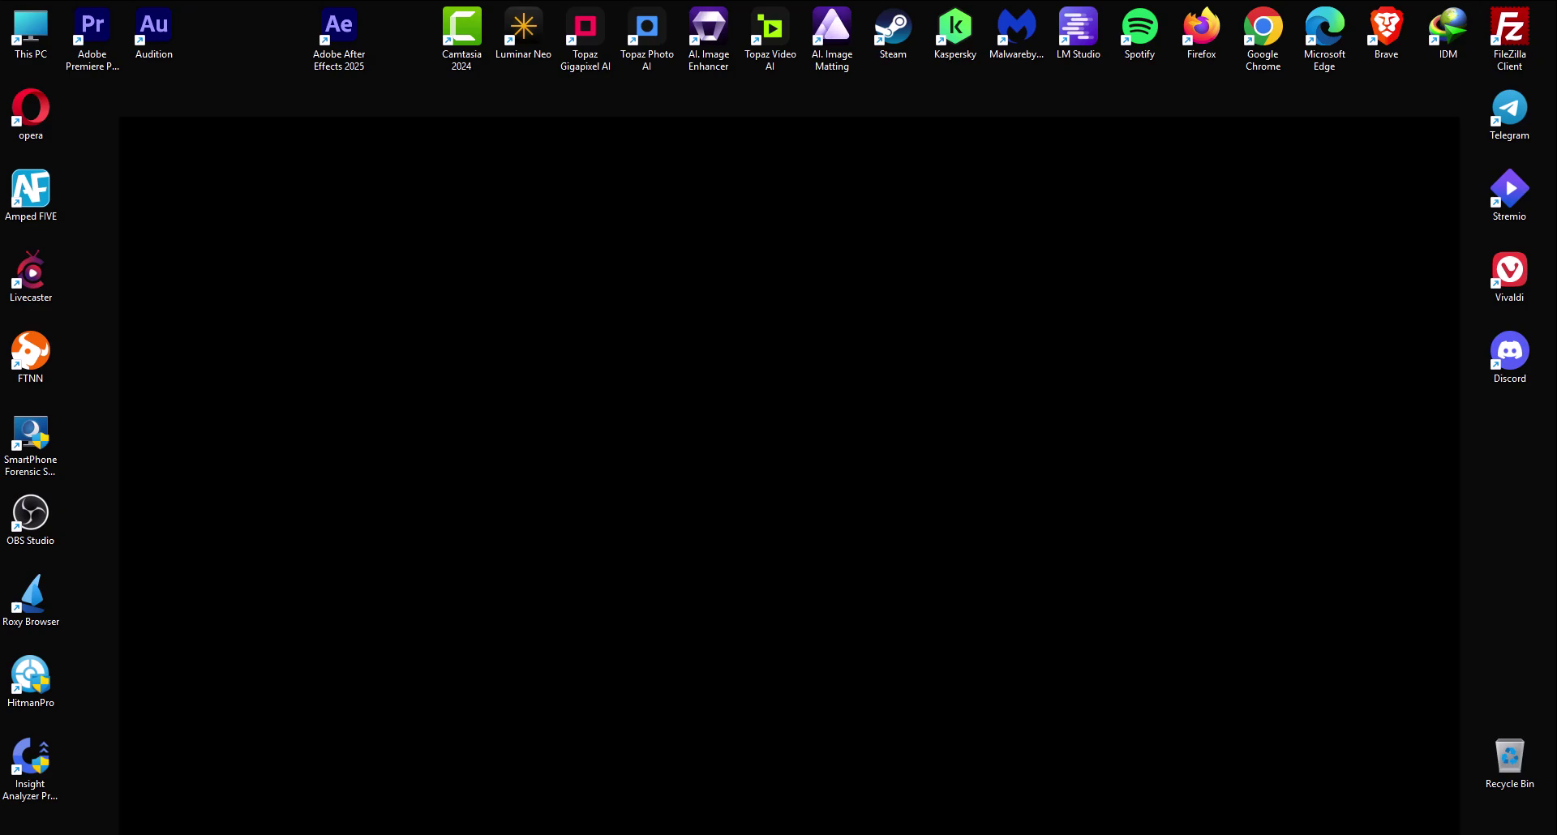
Step: Look over the RoxyBrowser website from the YouTube description link, close it, and return to RoxyBrowser's profiles
{"action": "key", "text": "alt+Tab"}
{"action": "left_click", "coordinate": [393, 452]}
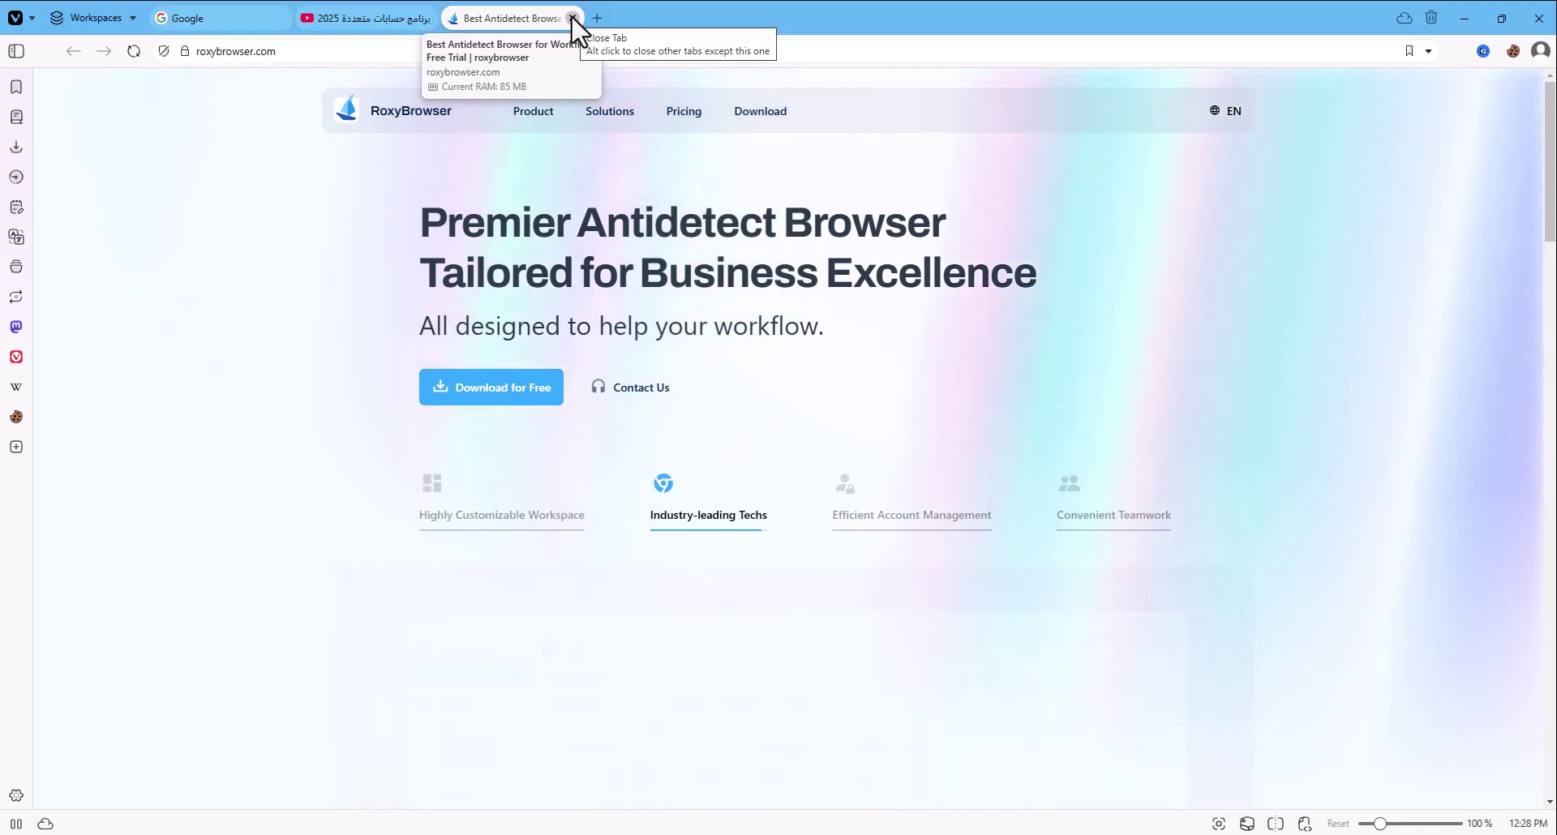
{"action": "left_click", "coordinate": [571, 17]}
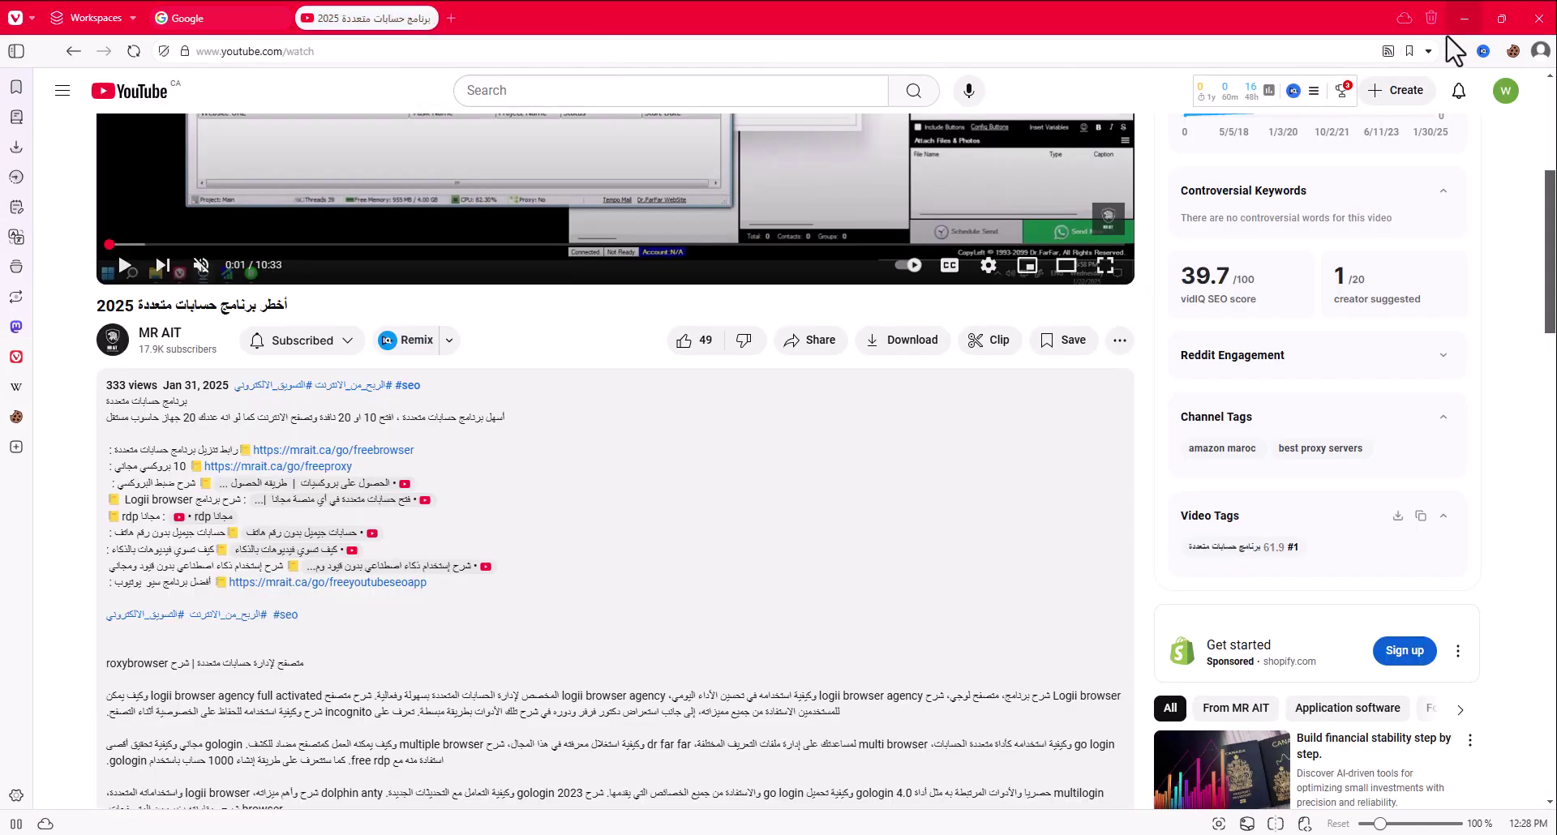
{"action": "left_click", "coordinate": [1463, 18]}
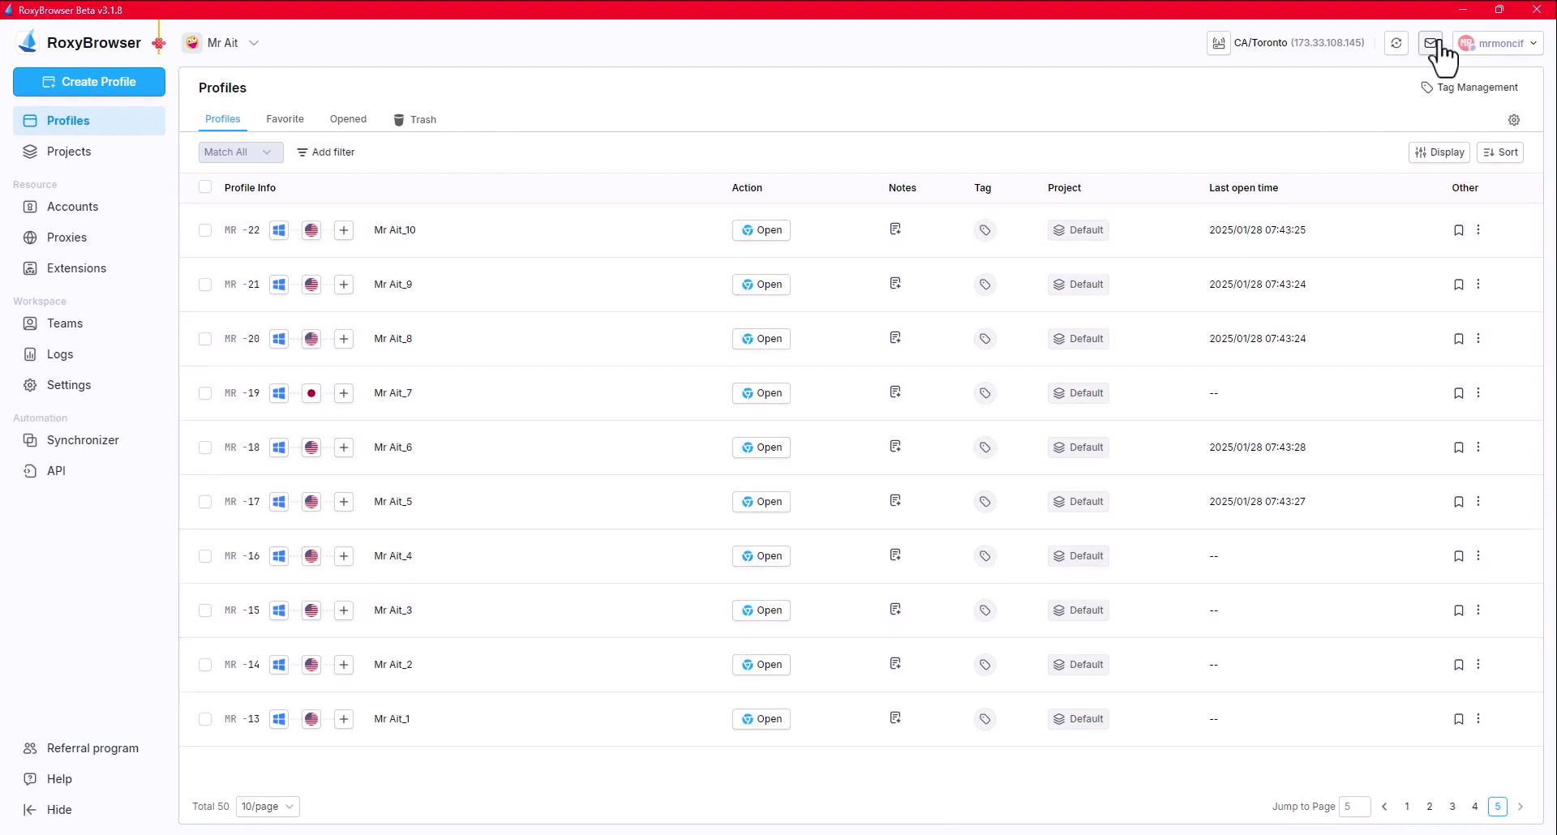
{"action": "left_click", "coordinate": [1464, 10]}
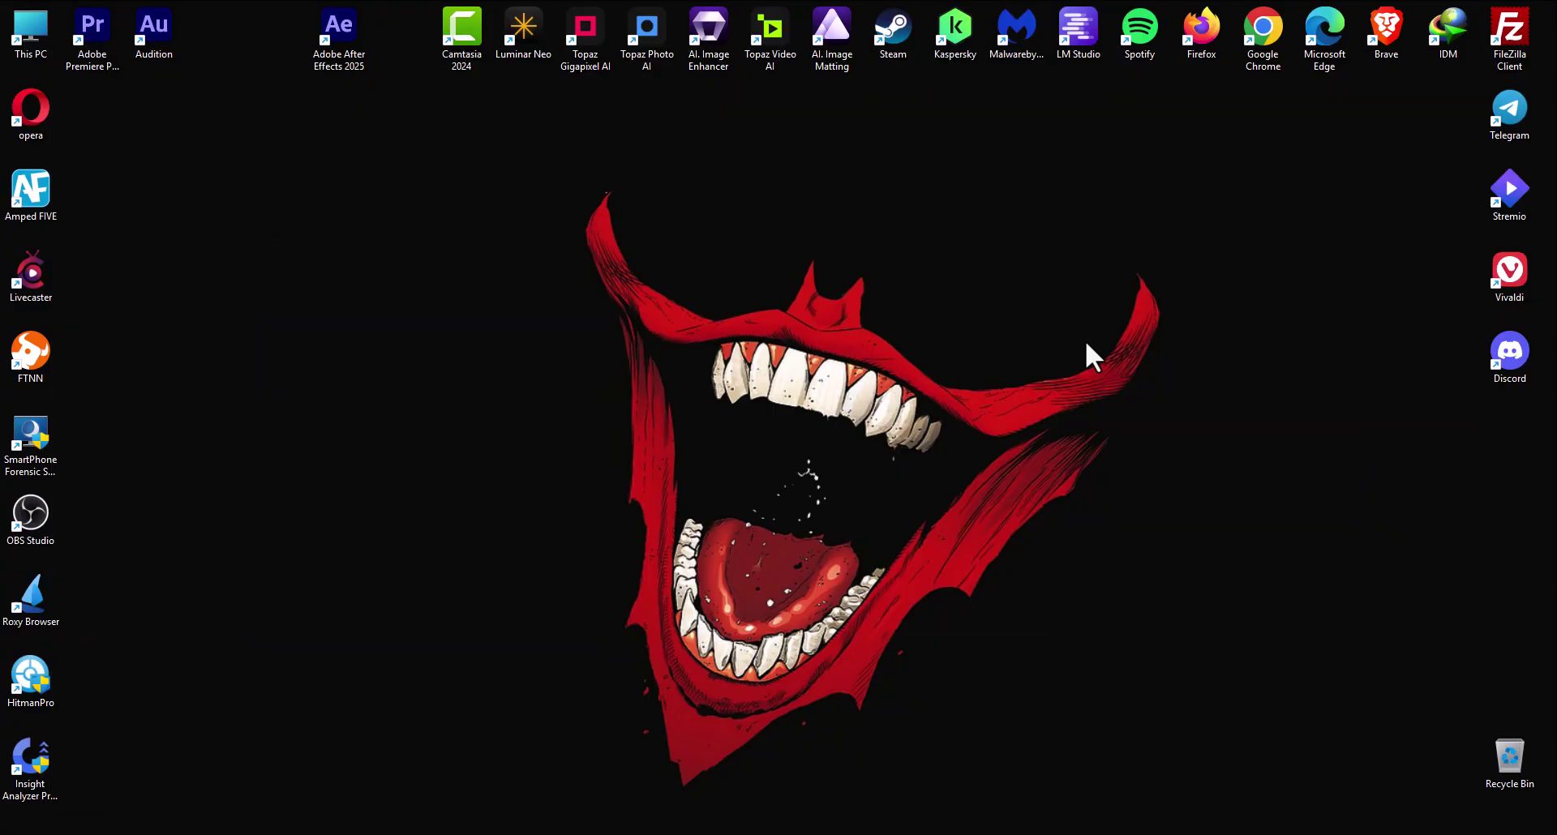
{"action": "key", "text": "alt+Tab"}
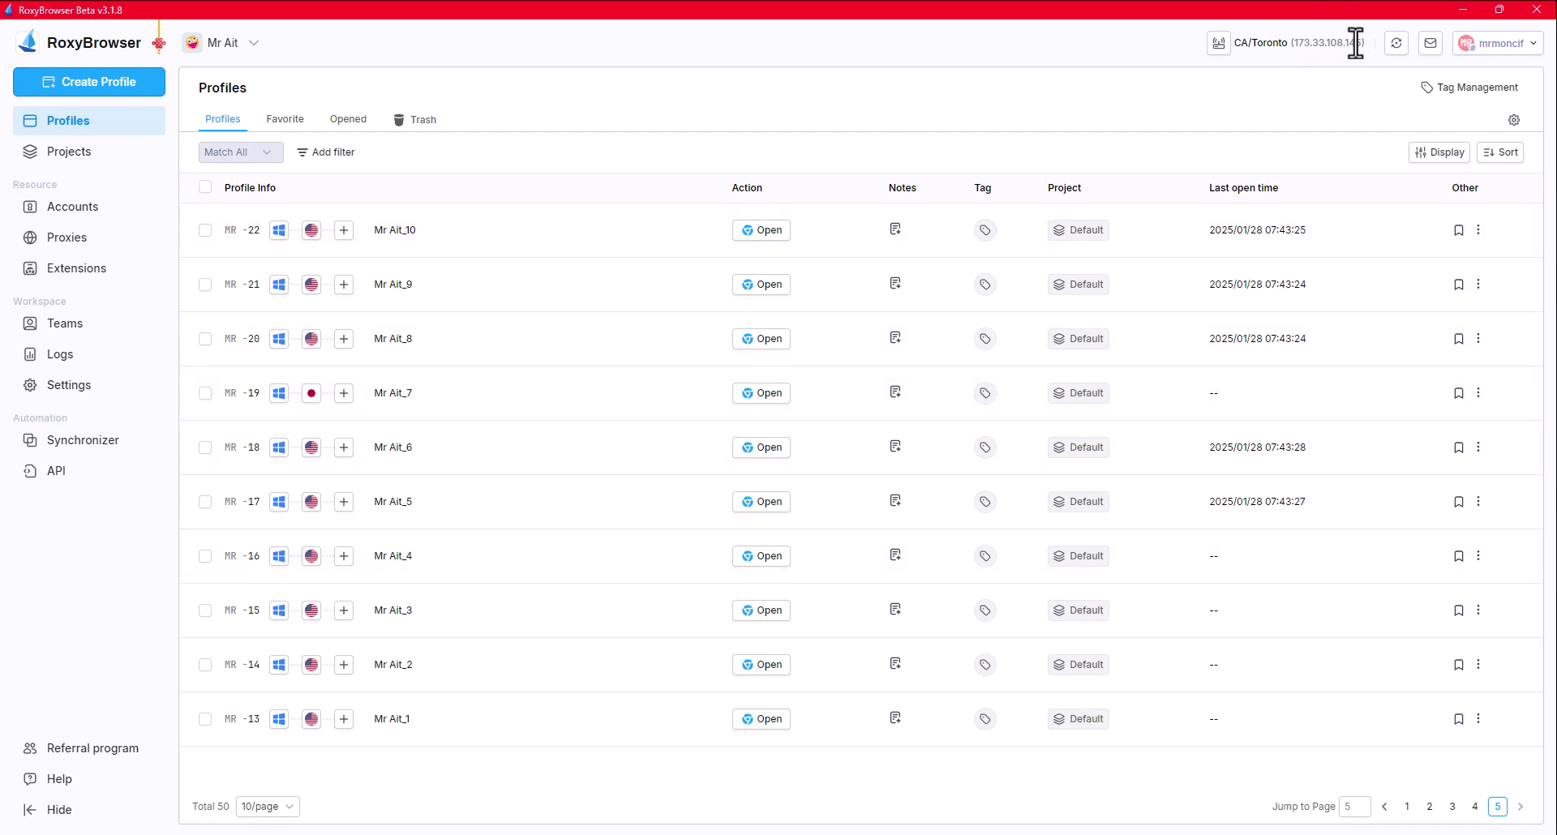
{"action": "left_click_drag", "start_coordinate": [1359, 42], "coordinate": [1296, 46]}
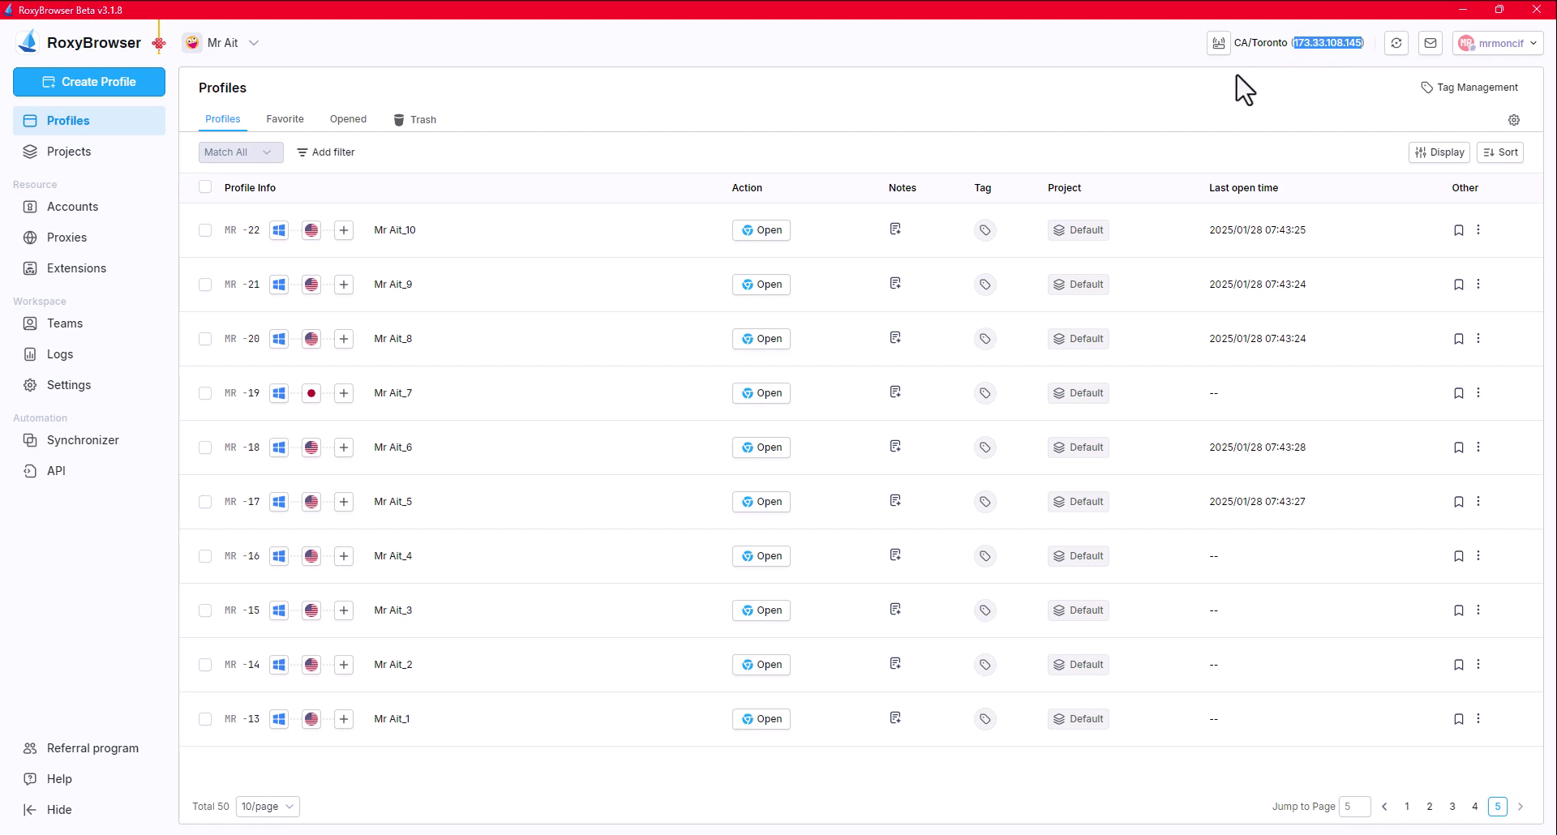
{"action": "left_click", "coordinate": [1345, 44]}
{"action": "left_click_drag", "start_coordinate": [1363, 44], "coordinate": [1299, 44]}
{"action": "left_click", "coordinate": [1357, 44]}
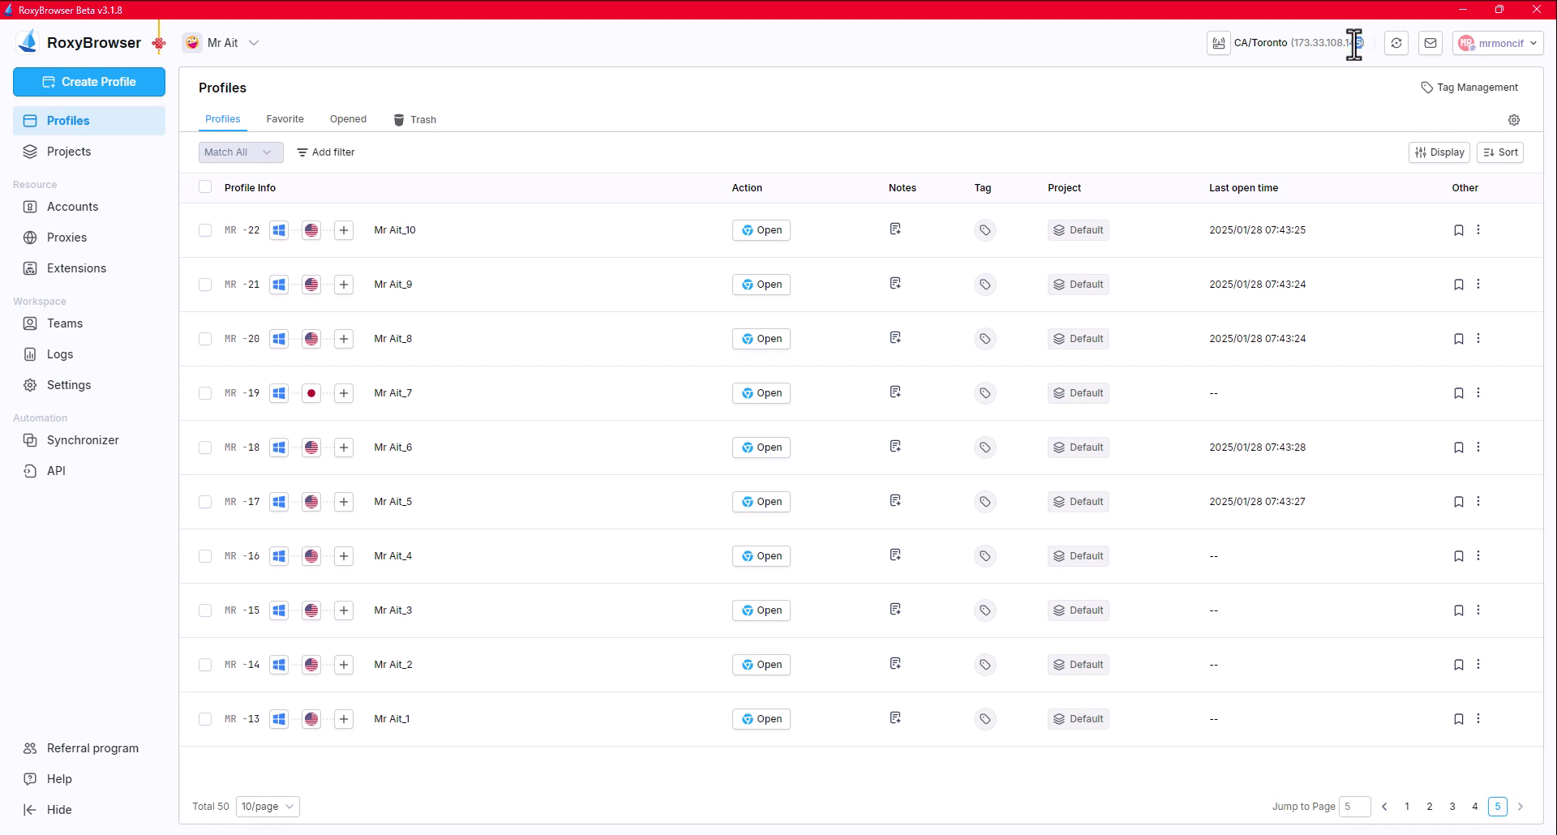
{"action": "left_click_drag", "start_coordinate": [1353, 43], "coordinate": [1367, 37]}
{"action": "left_click", "coordinate": [1341, 68]}
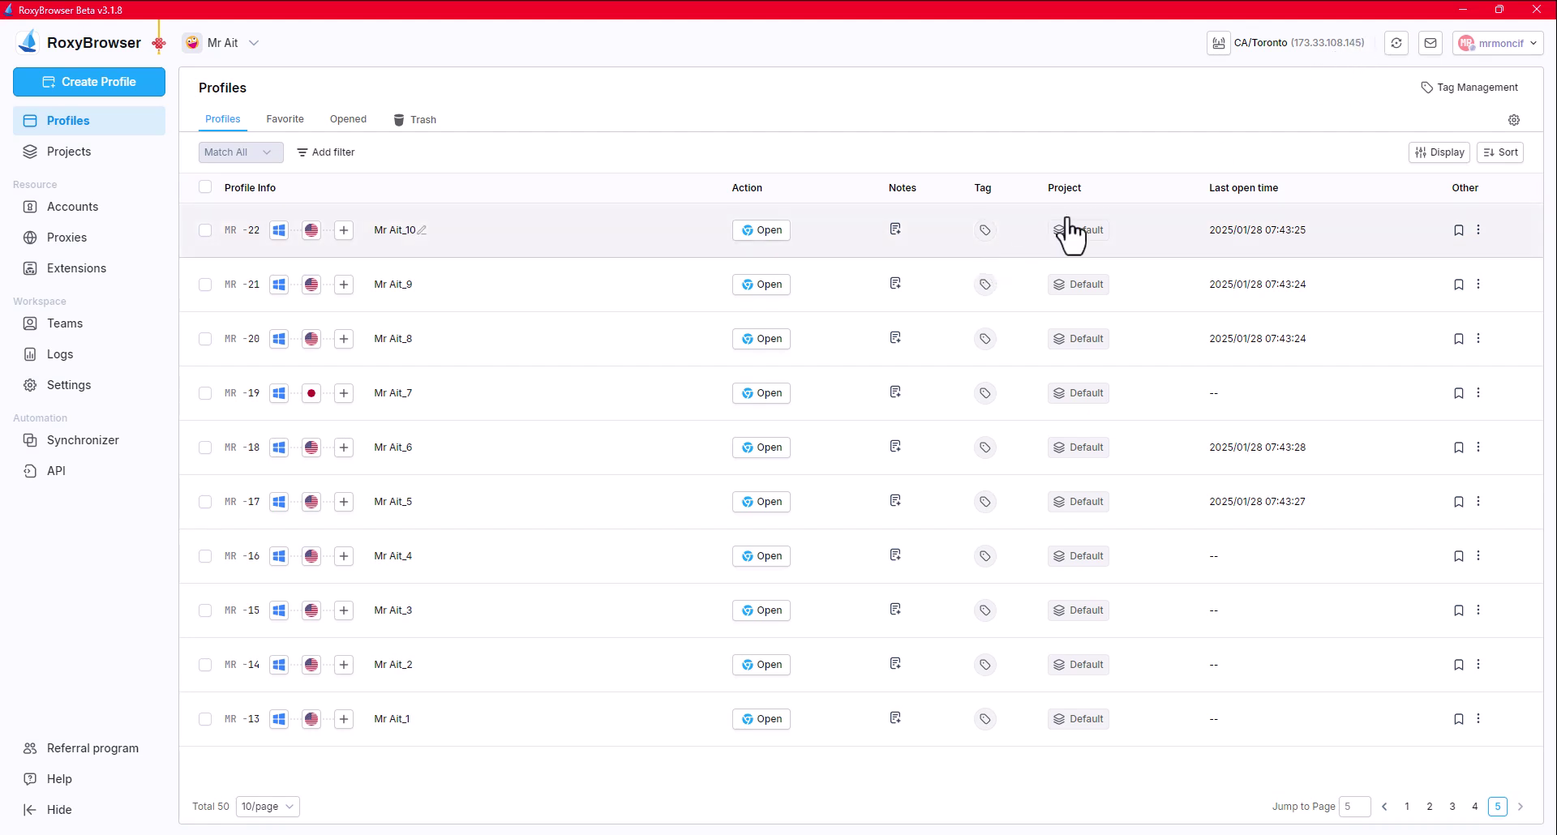
{"action": "left_click_drag", "start_coordinate": [1370, 49], "coordinate": [974, 119]}
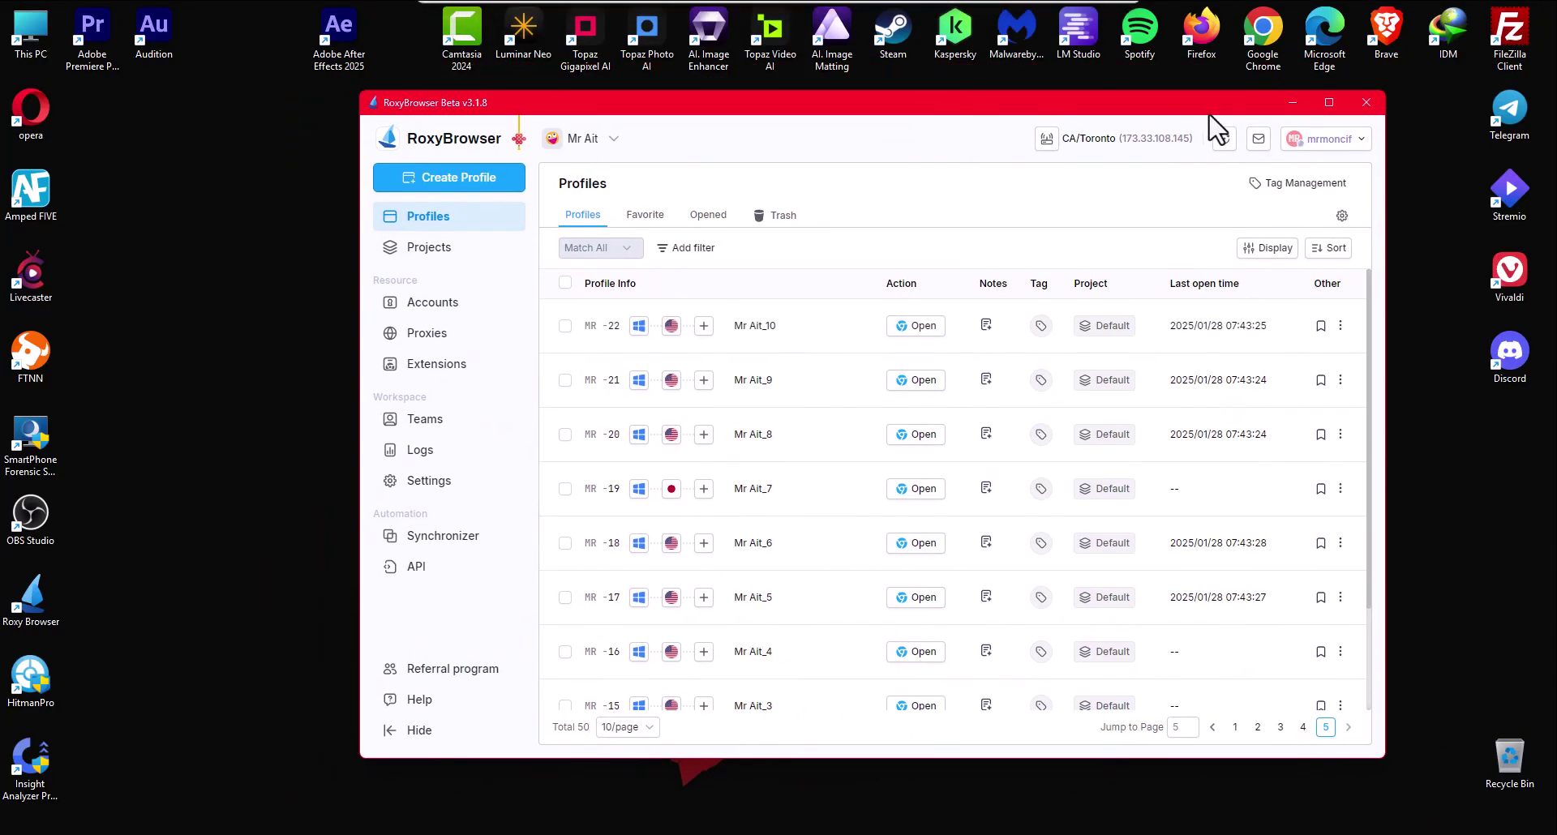
{"action": "left_click", "coordinate": [1328, 102]}
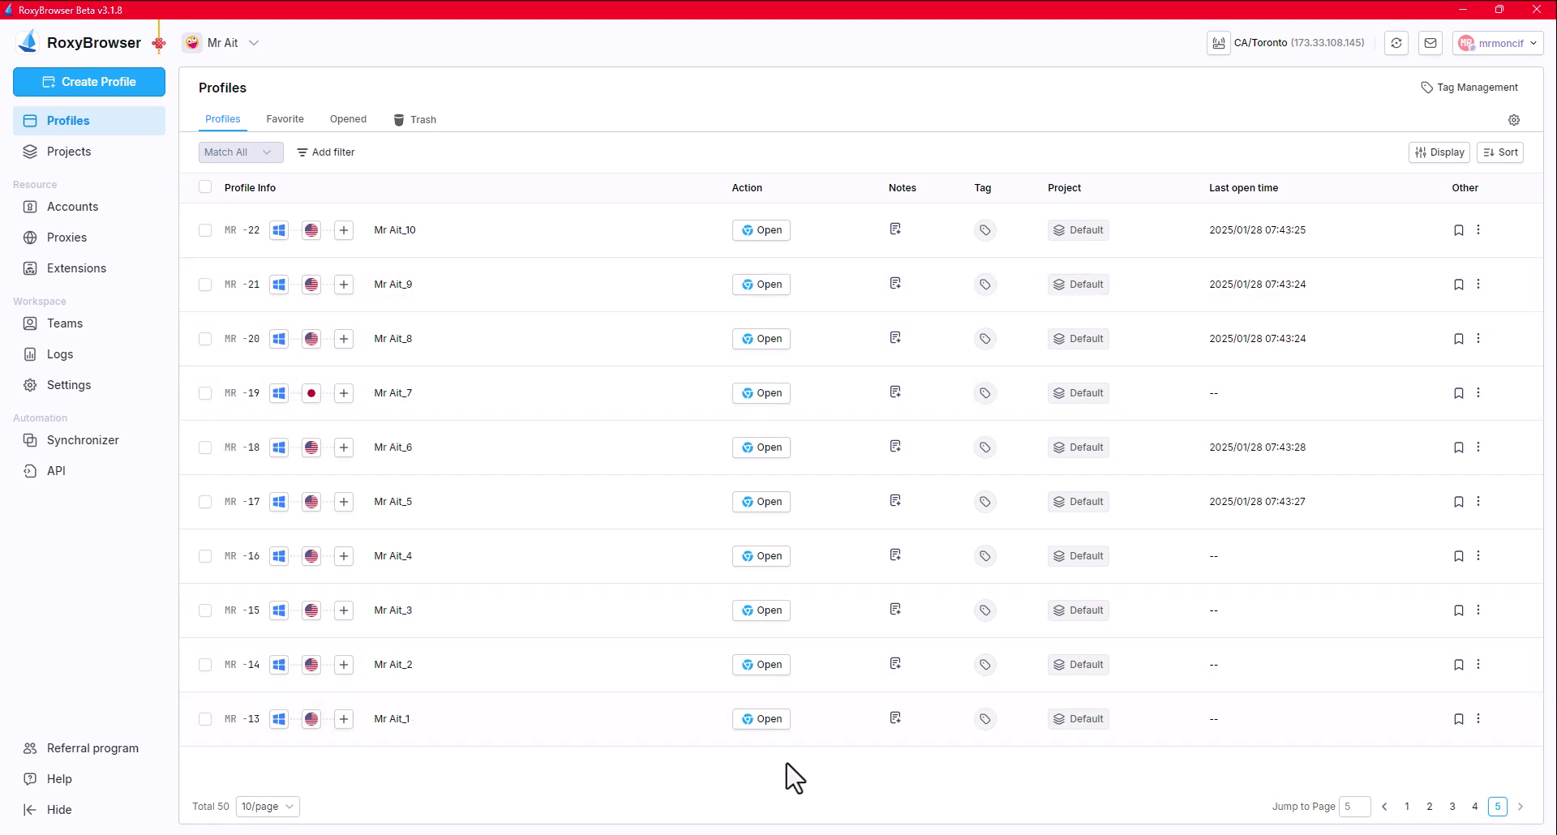
Step: Launch the Mr Ait_1 profile, confirm its dashboard shows Seattle IP 216.74.114.174, then close its window
{"action": "left_click", "coordinate": [769, 720]}
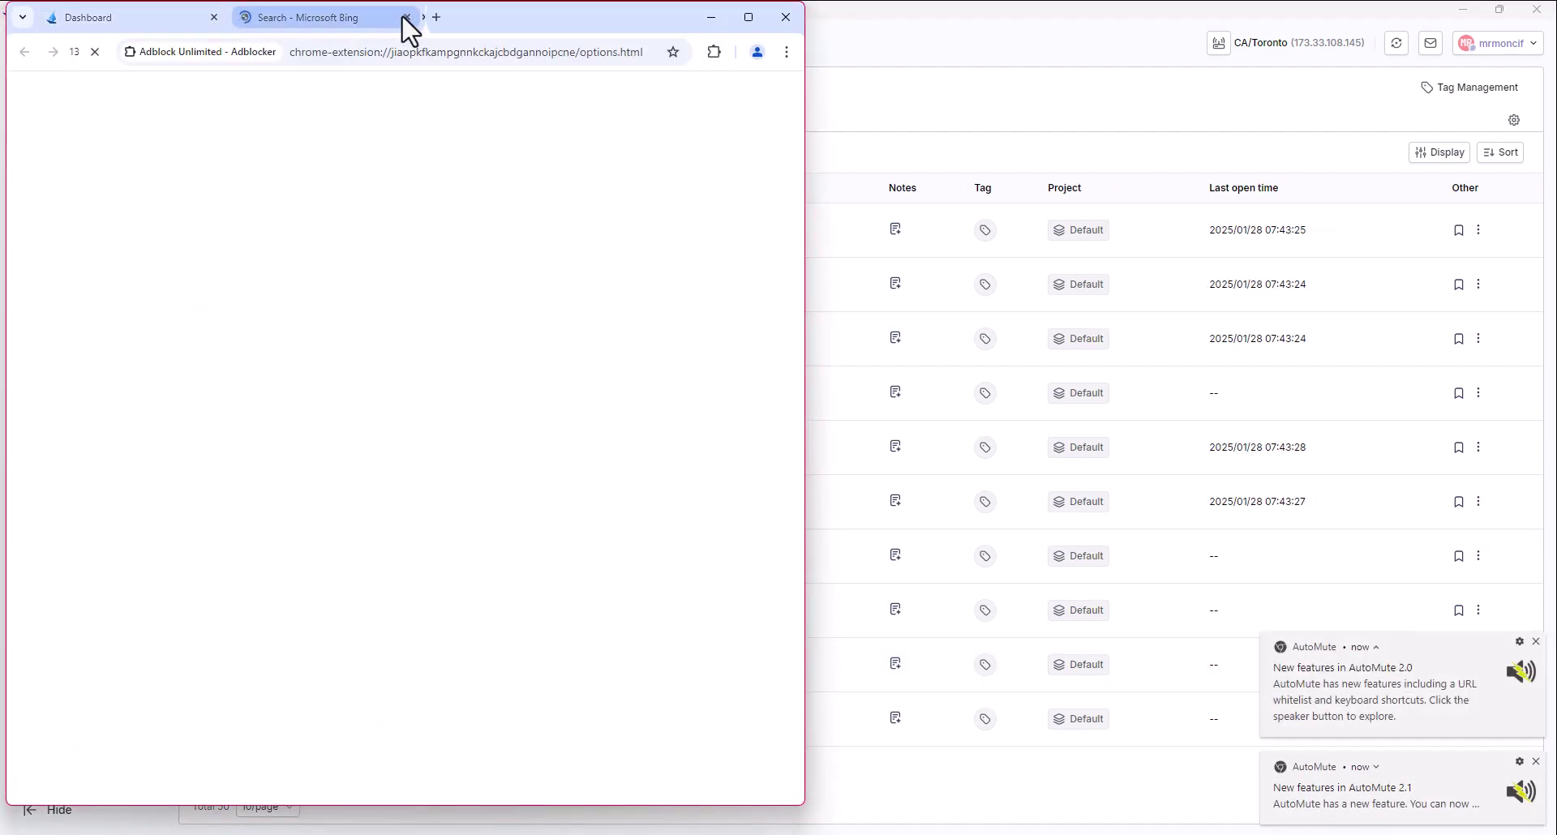
{"action": "left_click", "coordinate": [600, 17]}
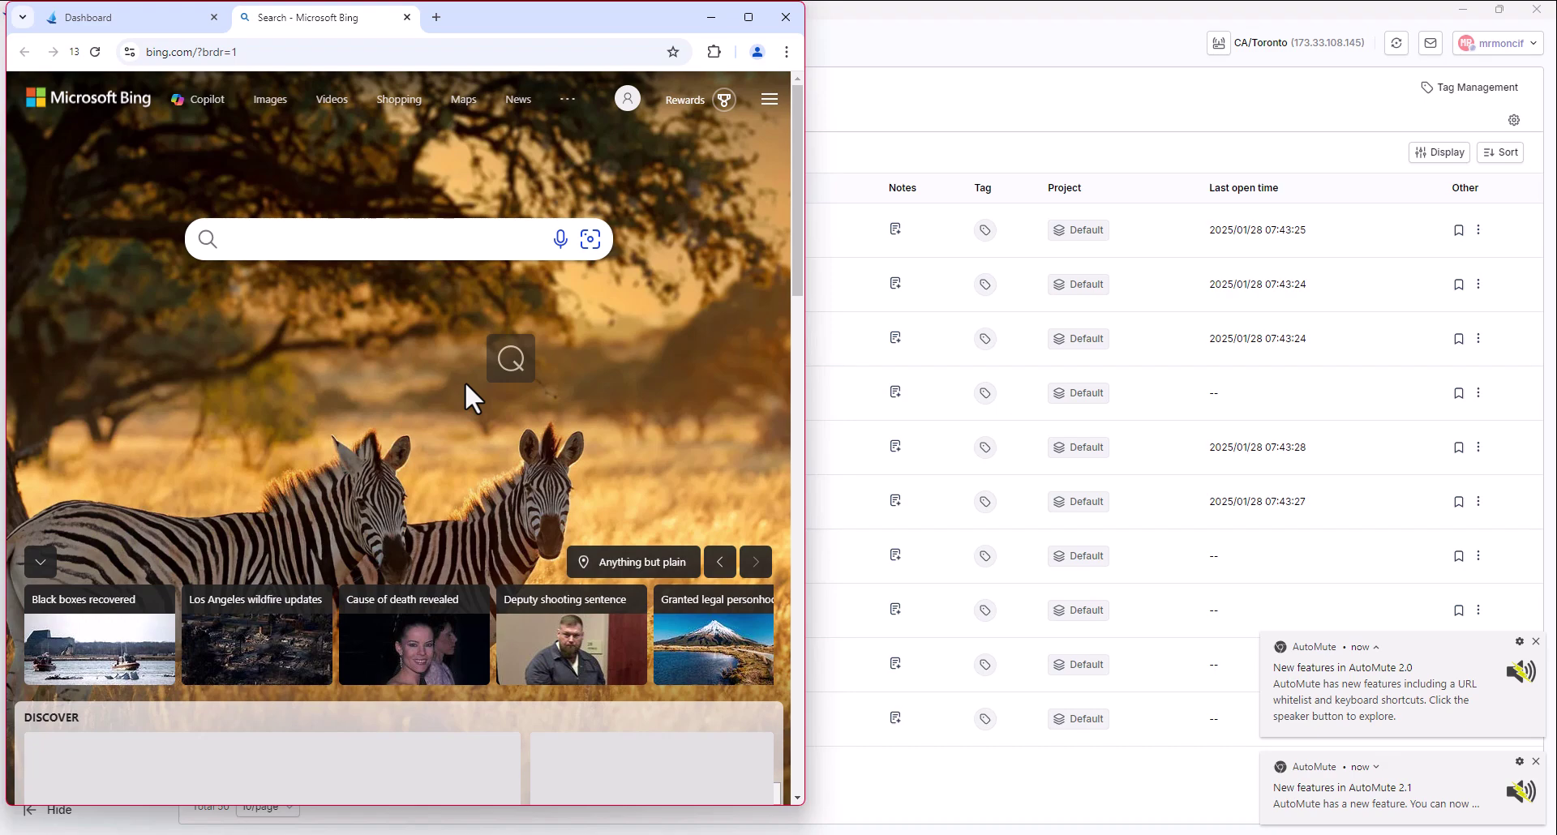
{"action": "left_click_drag", "start_coordinate": [560, 45], "coordinate": [897, 111]}
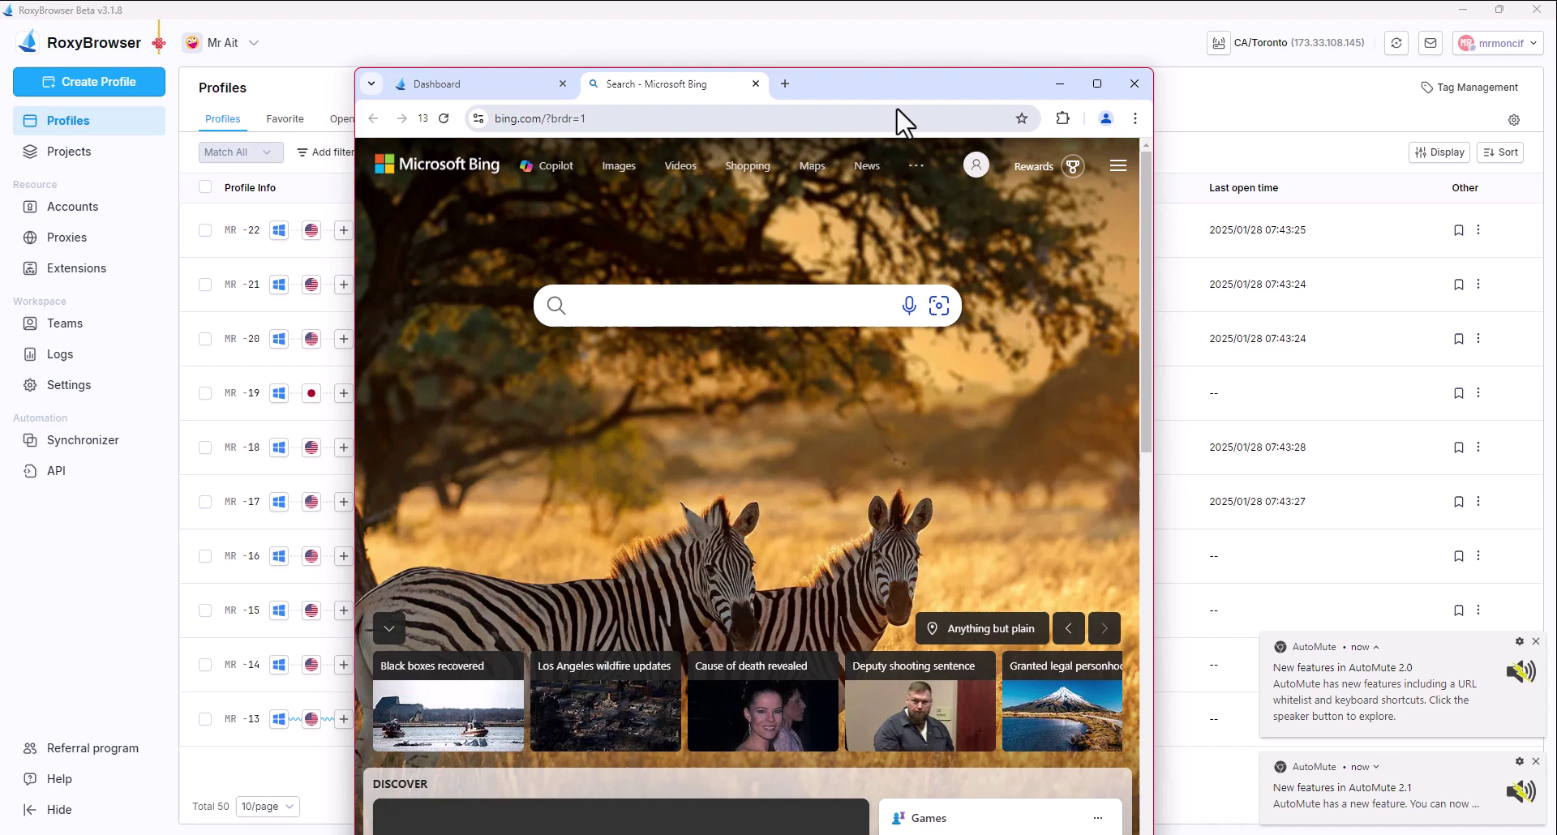
{"action": "left_click", "coordinate": [755, 83]}
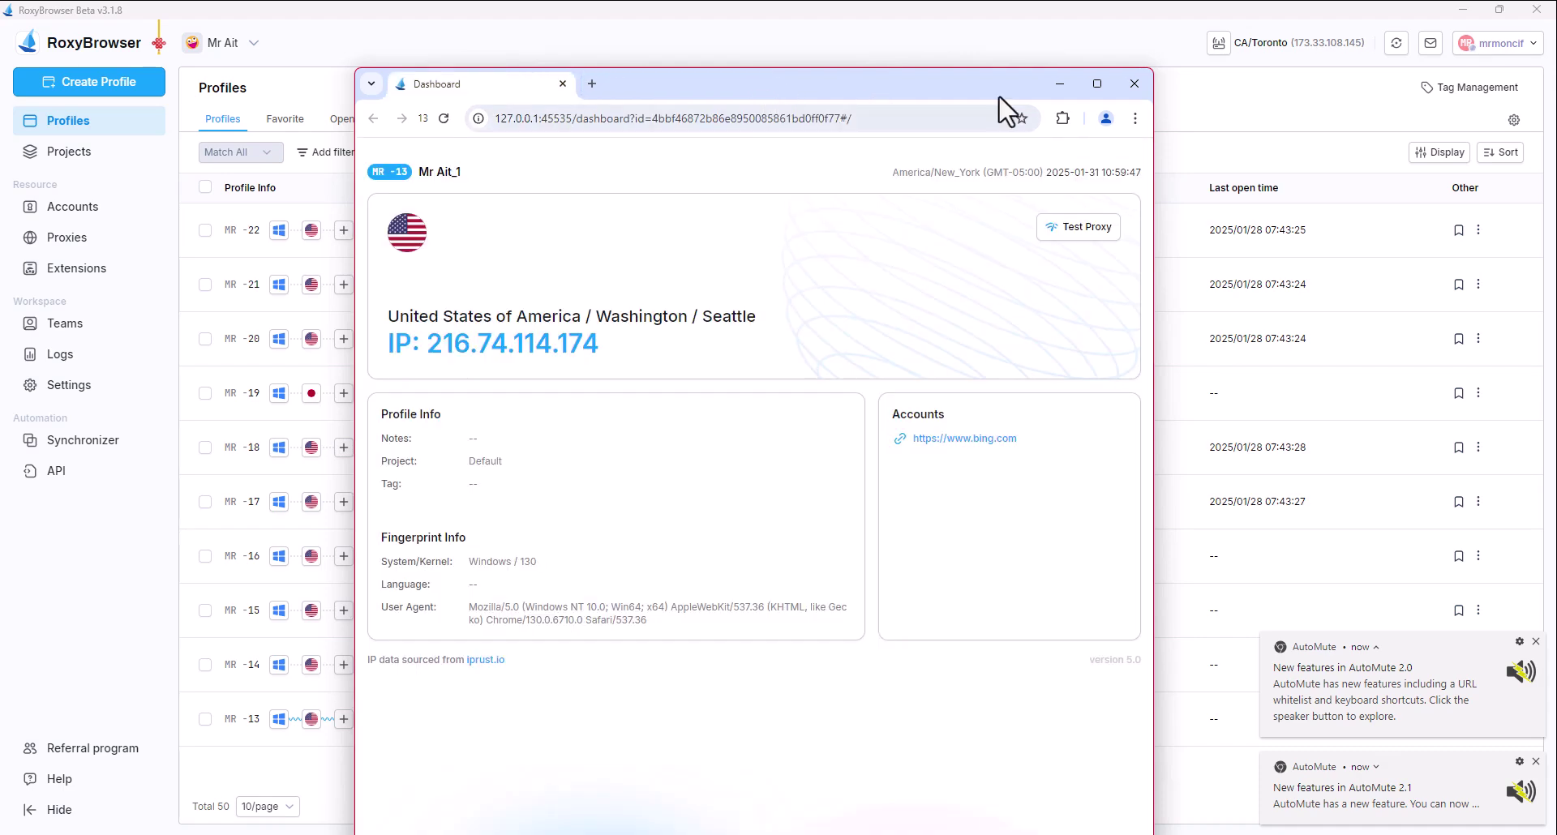
{"action": "left_click", "coordinate": [1133, 84]}
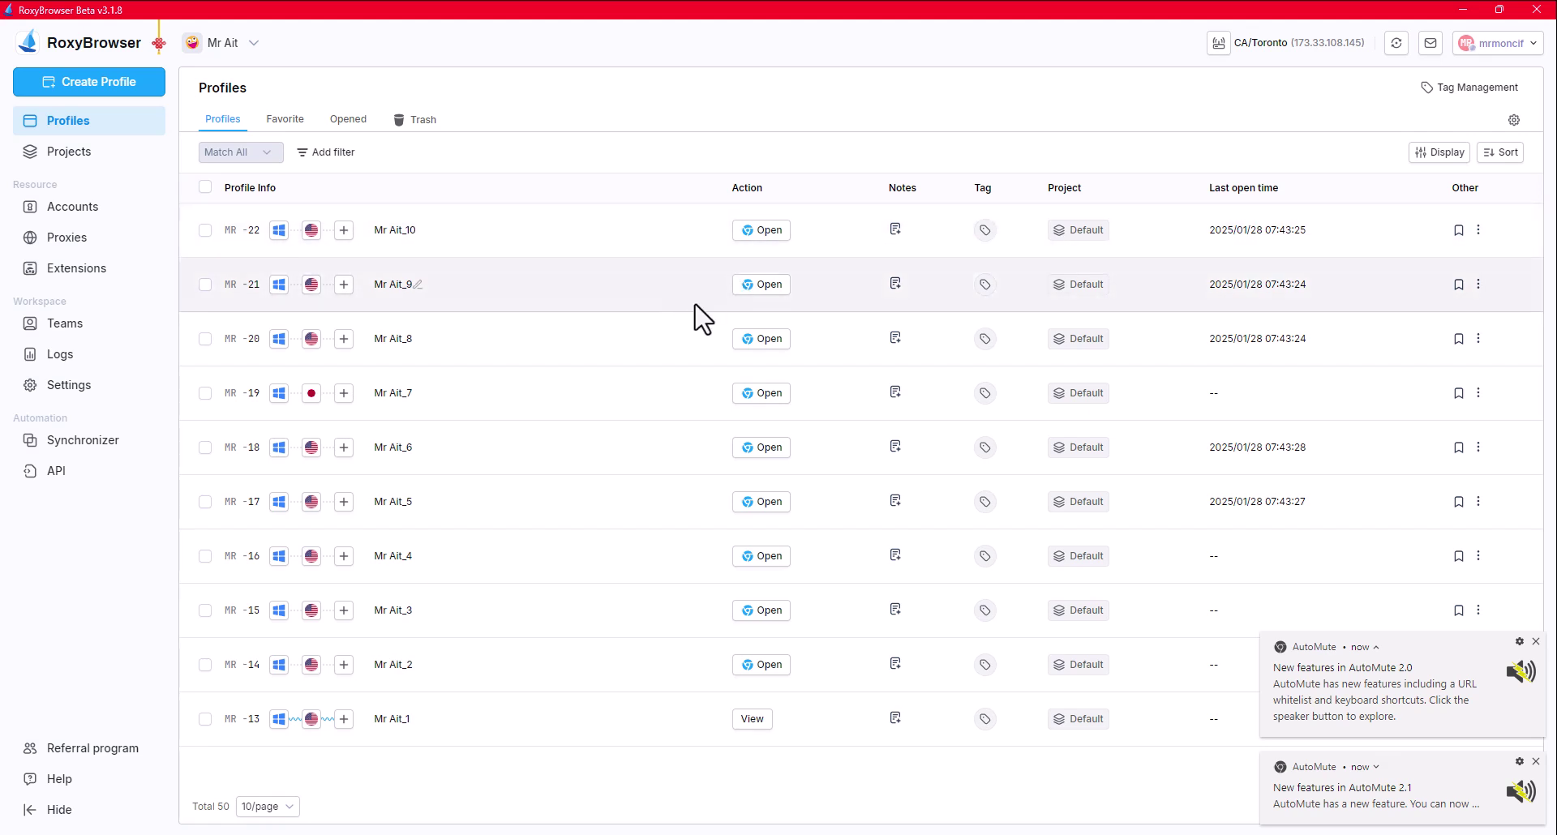
Step: Browse RoxyBrowser's Projects, Accounts and Proxies pages, then go back to the YouTube video
{"action": "left_click", "coordinate": [81, 156]}
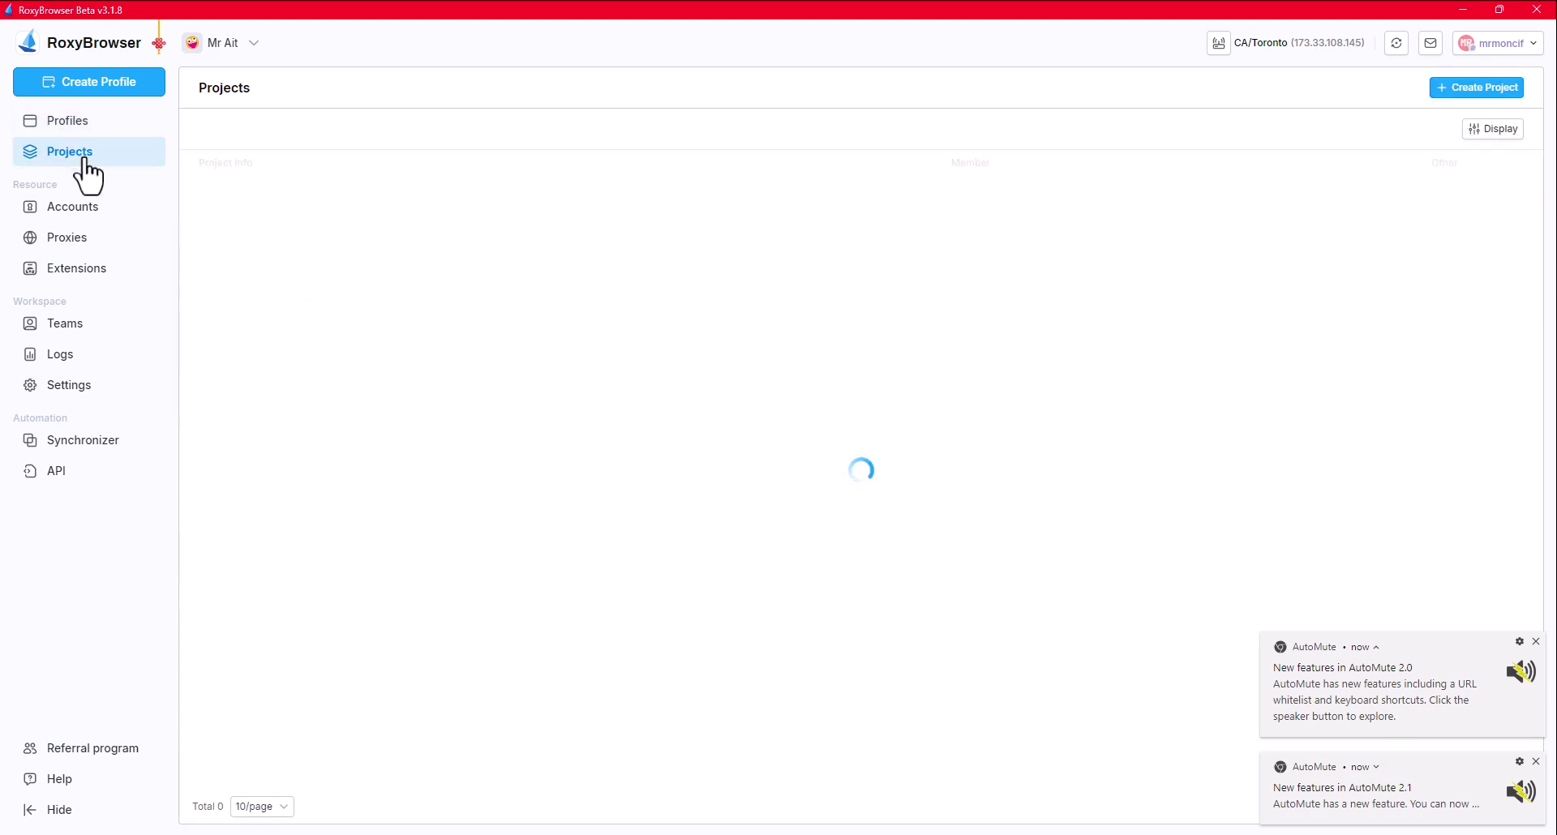
{"action": "left_click", "coordinate": [107, 122]}
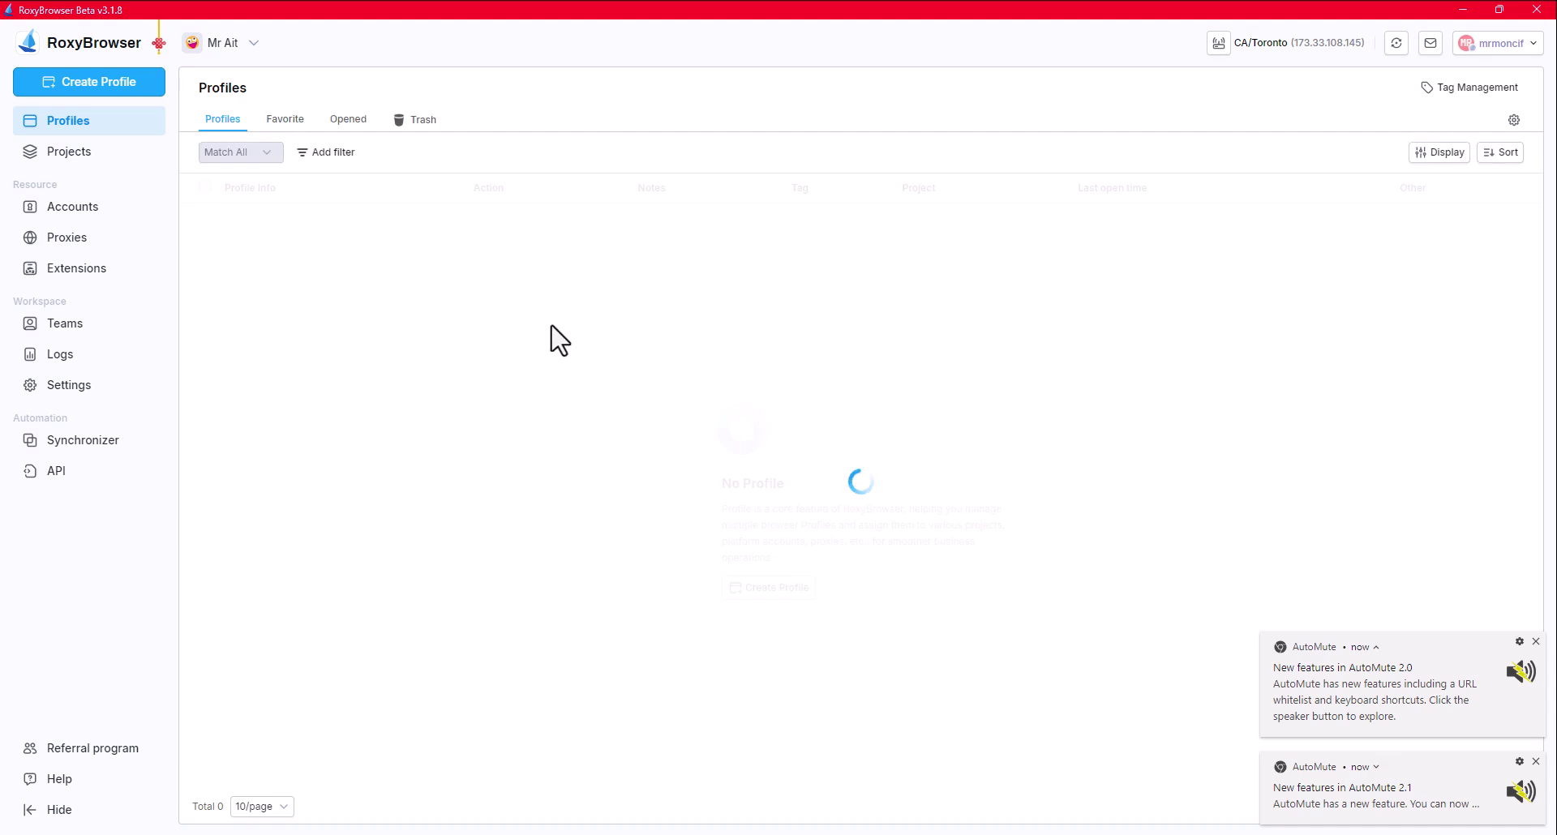
{"action": "left_click", "coordinate": [61, 152]}
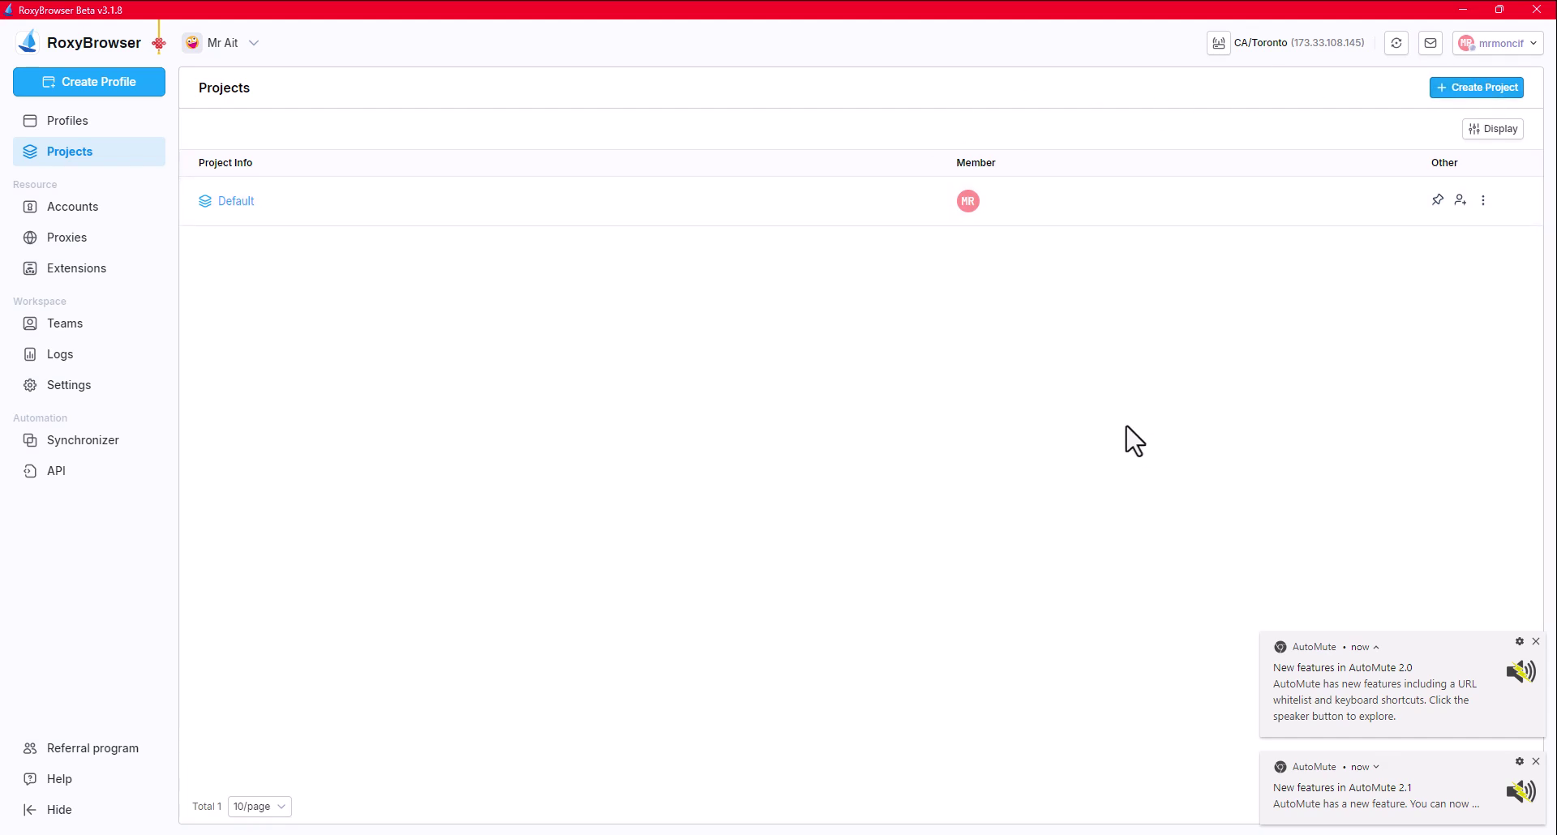
{"action": "left_click", "coordinate": [33, 204]}
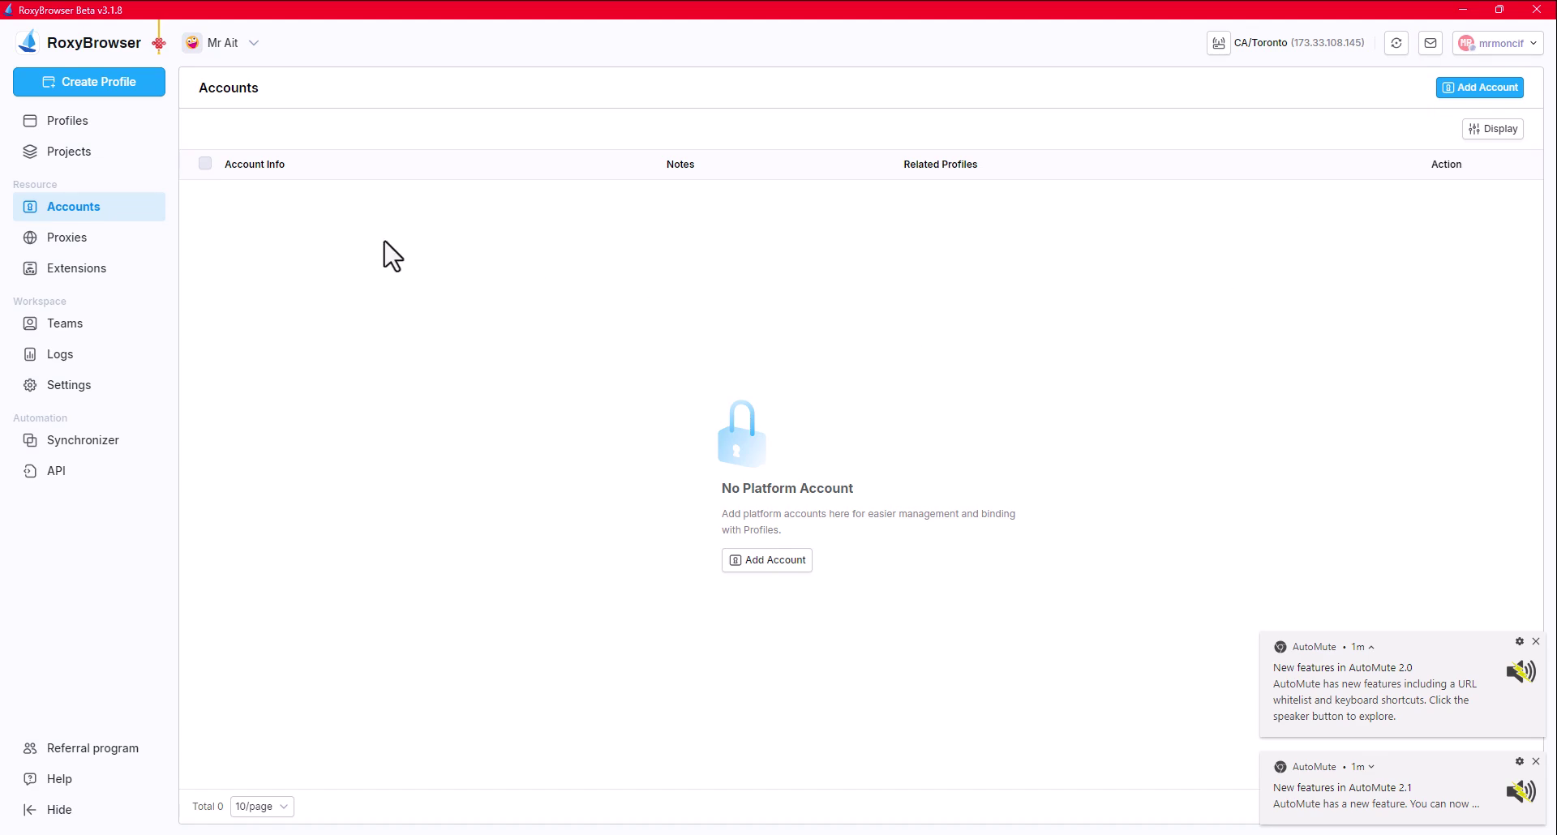
{"action": "left_click", "coordinate": [134, 245]}
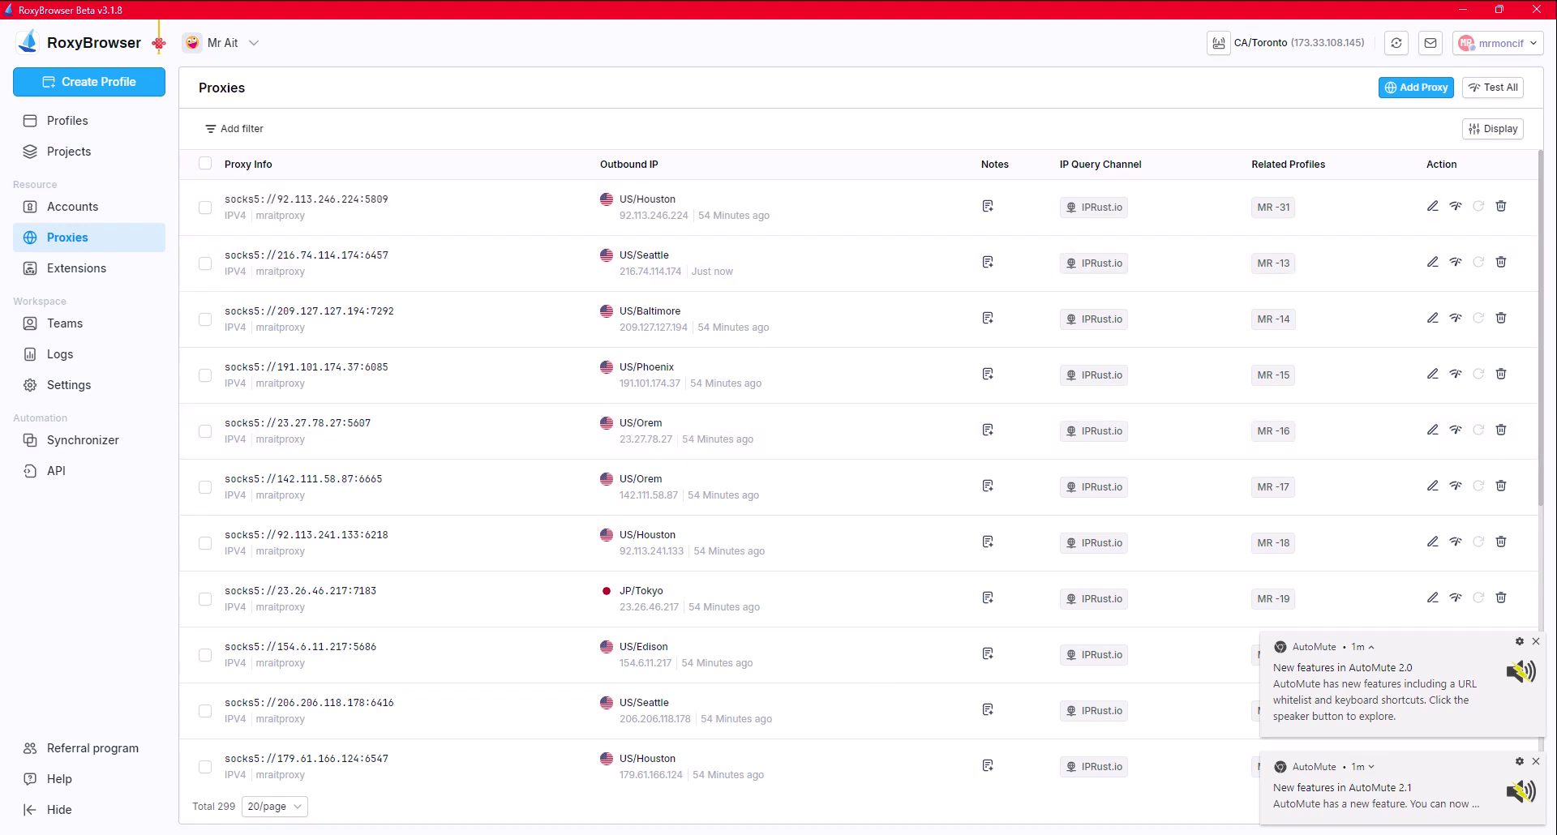
{"action": "key", "text": "alt+Tab"}
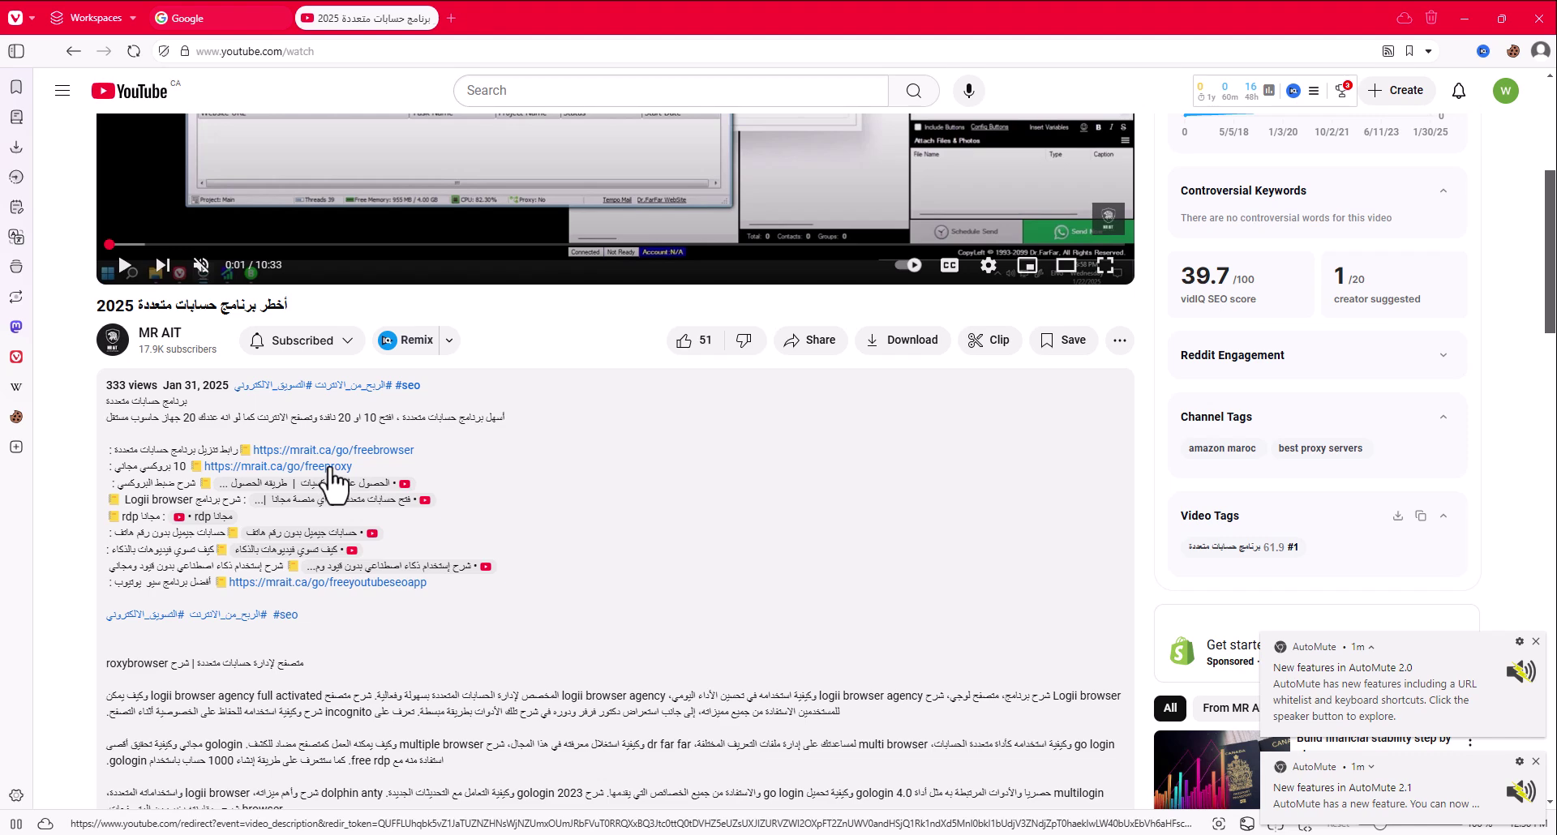
Step: Open Webshare from the description's free proxy link and sign up with a Google account
{"action": "left_click", "coordinate": [330, 468]}
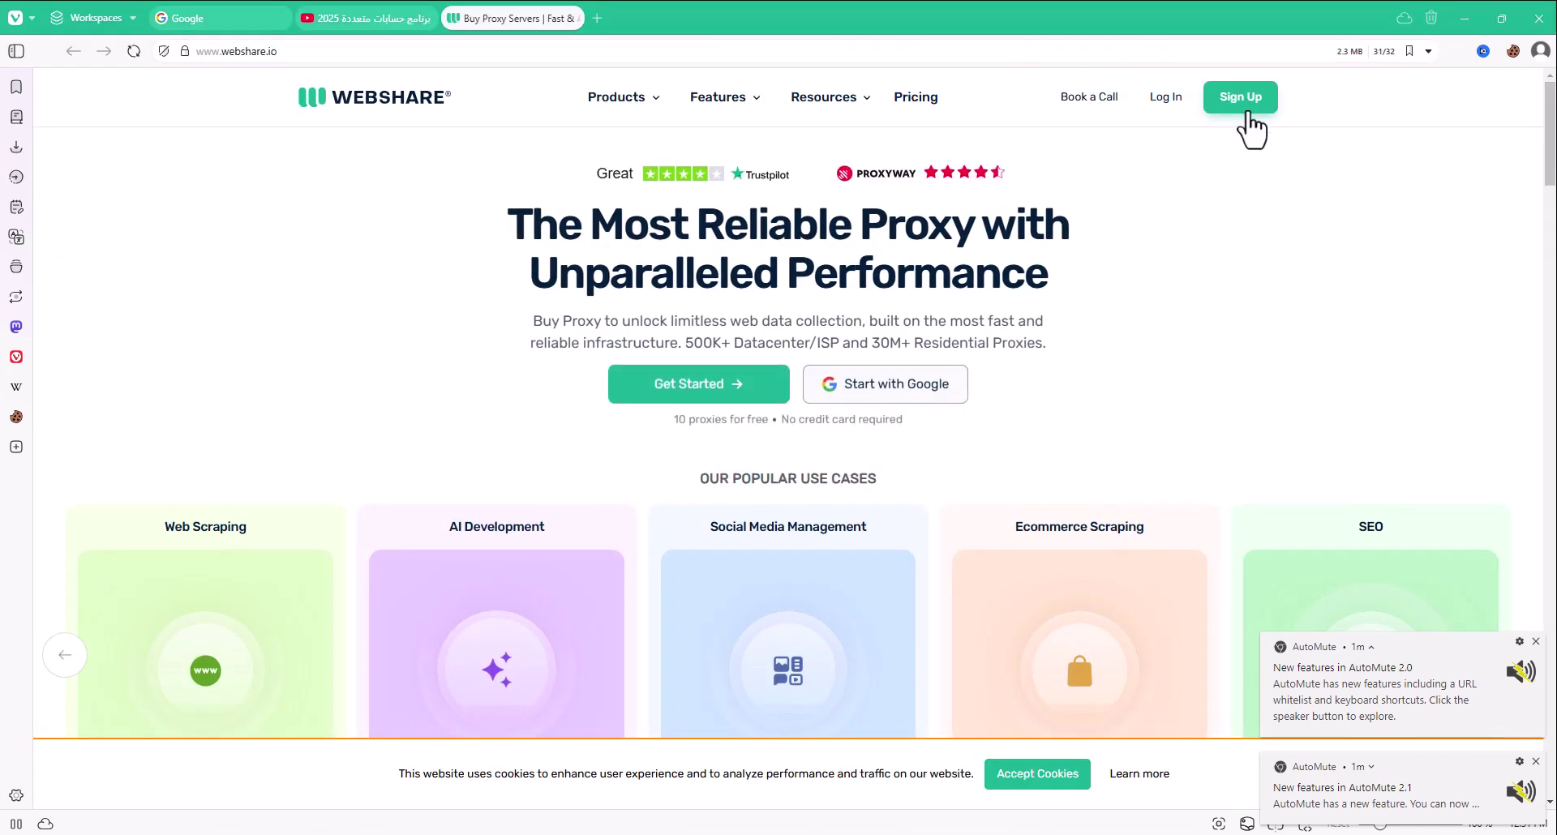
{"action": "left_click", "coordinate": [1247, 116]}
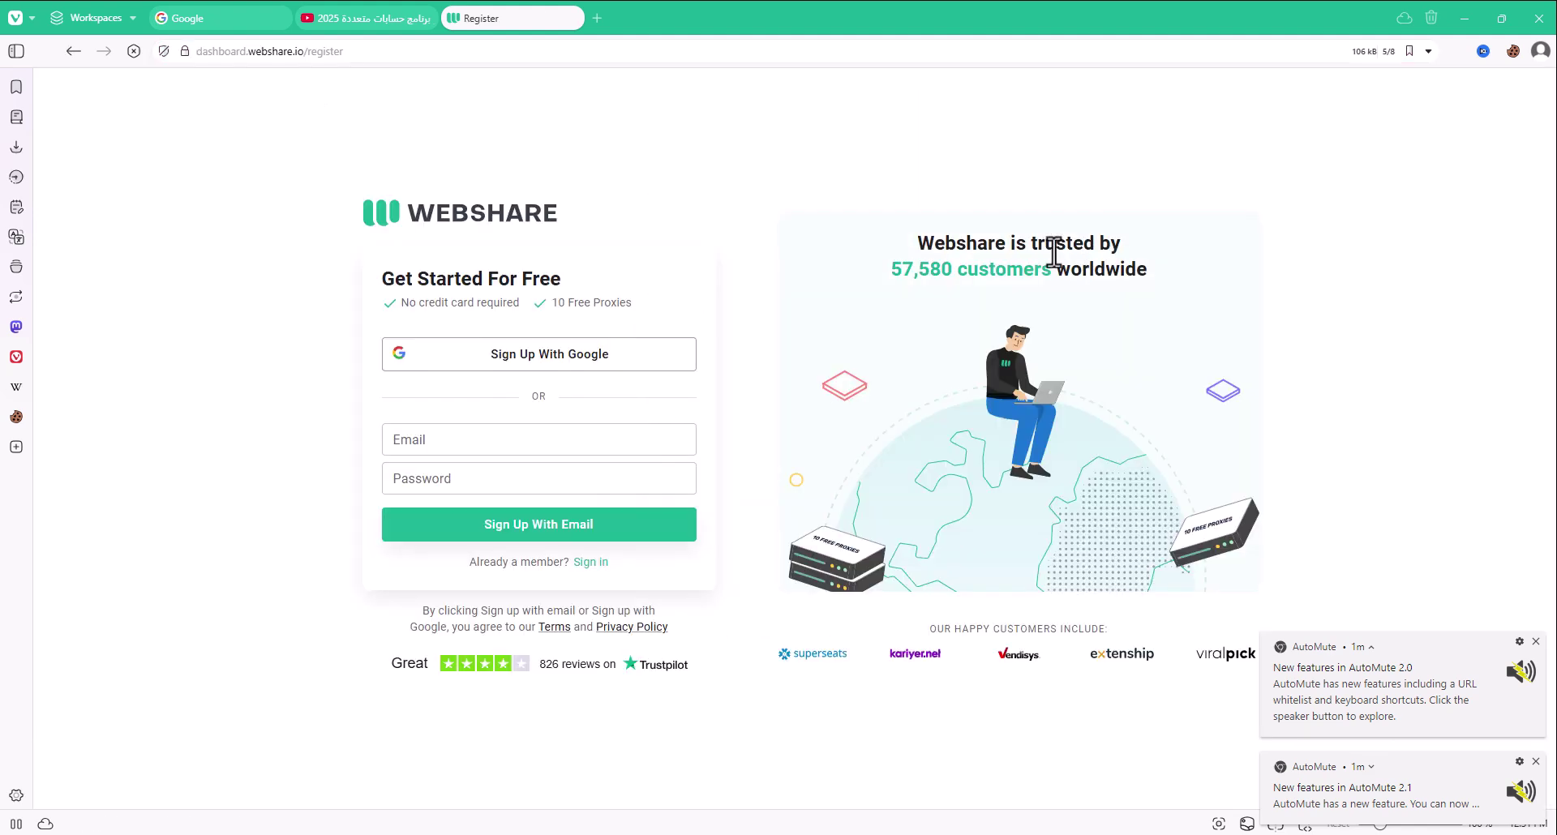
{"action": "left_click", "coordinate": [589, 370]}
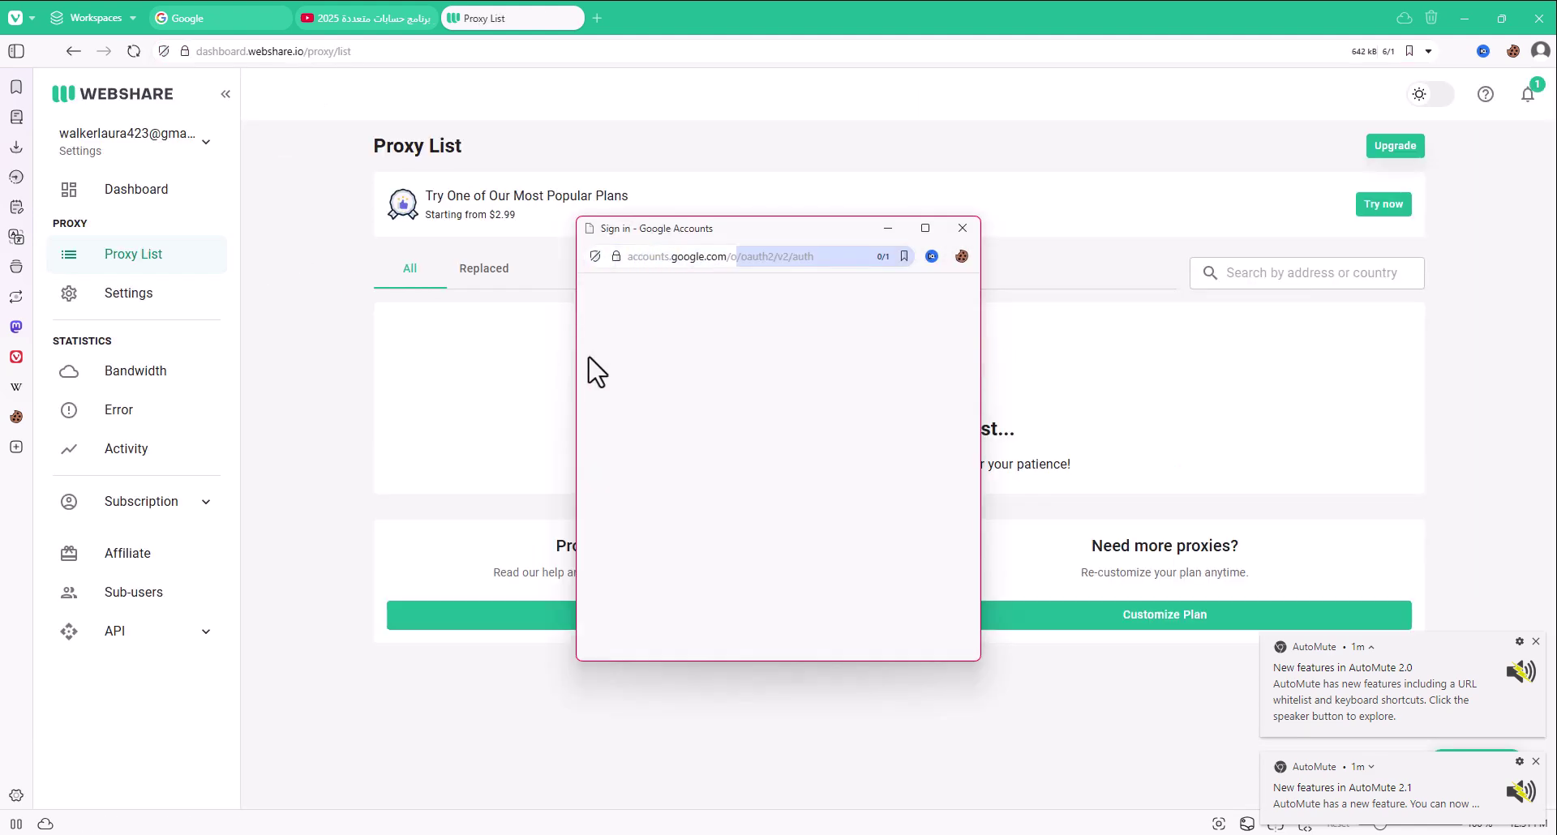
{"action": "left_click_drag", "start_coordinate": [630, 480], "coordinate": [723, 481]}
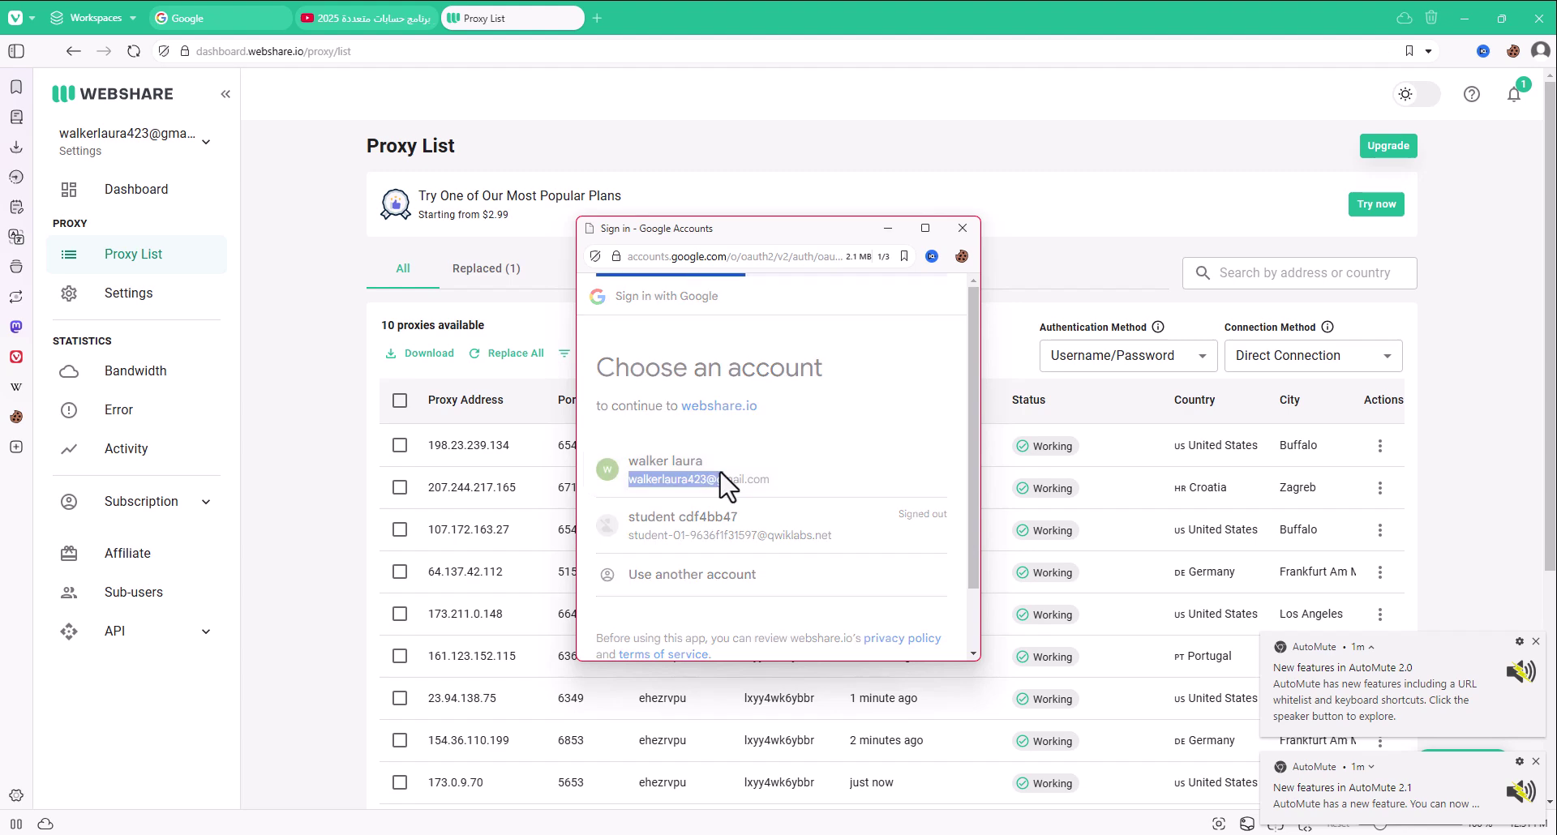
{"action": "left_click", "coordinate": [722, 482]}
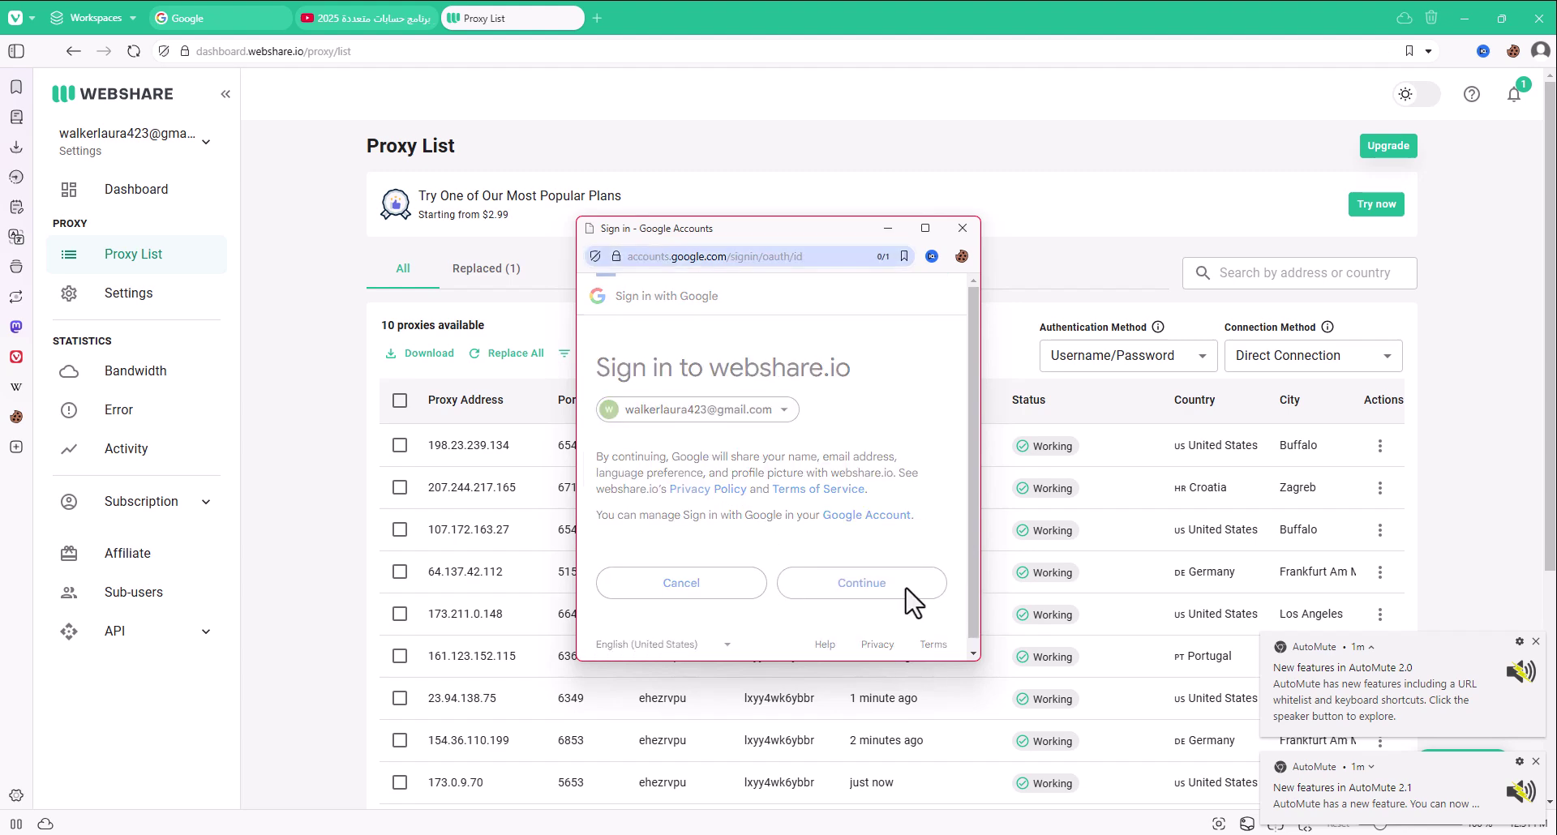
{"action": "left_click", "coordinate": [905, 589]}
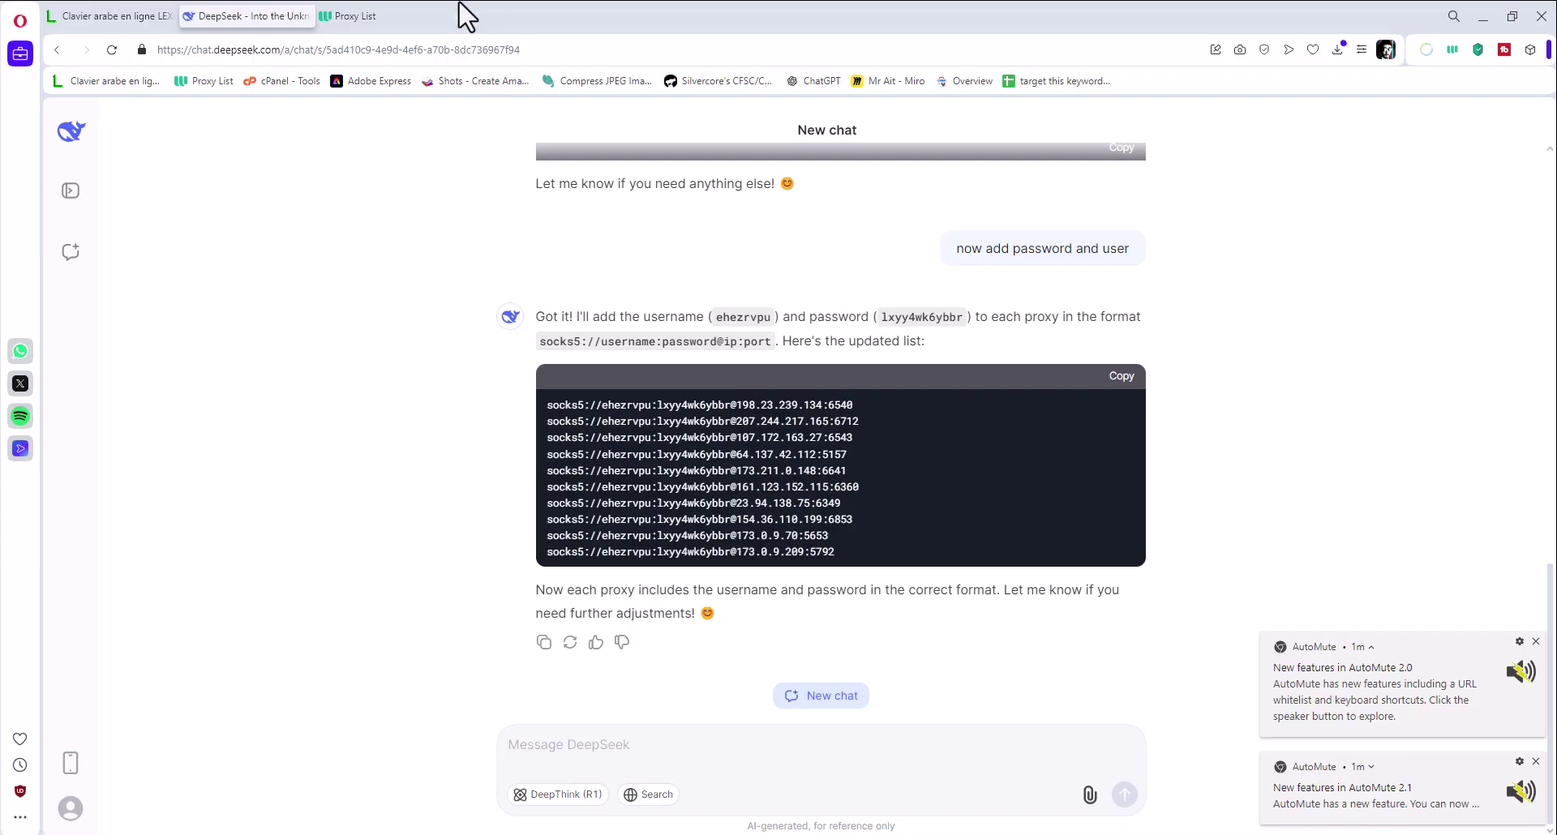
Step: View the Webshare proxy list, highlight the available-proxies count, then minimize that browser
{"action": "left_click", "coordinate": [393, 14]}
{"action": "left_click", "coordinate": [122, 280]}
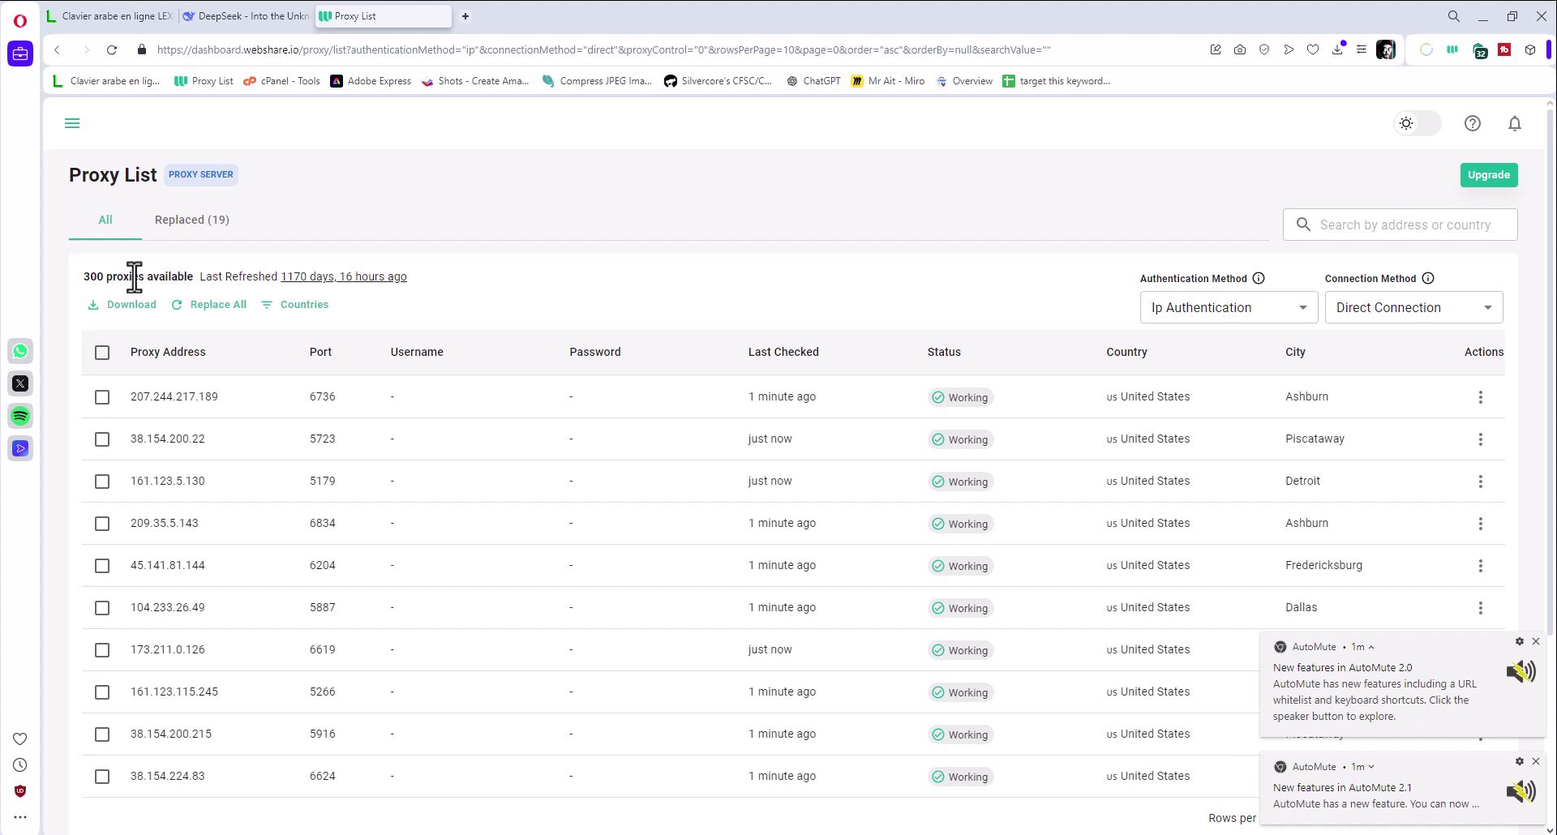
{"action": "left_click_drag", "start_coordinate": [138, 276], "coordinate": [90, 275]}
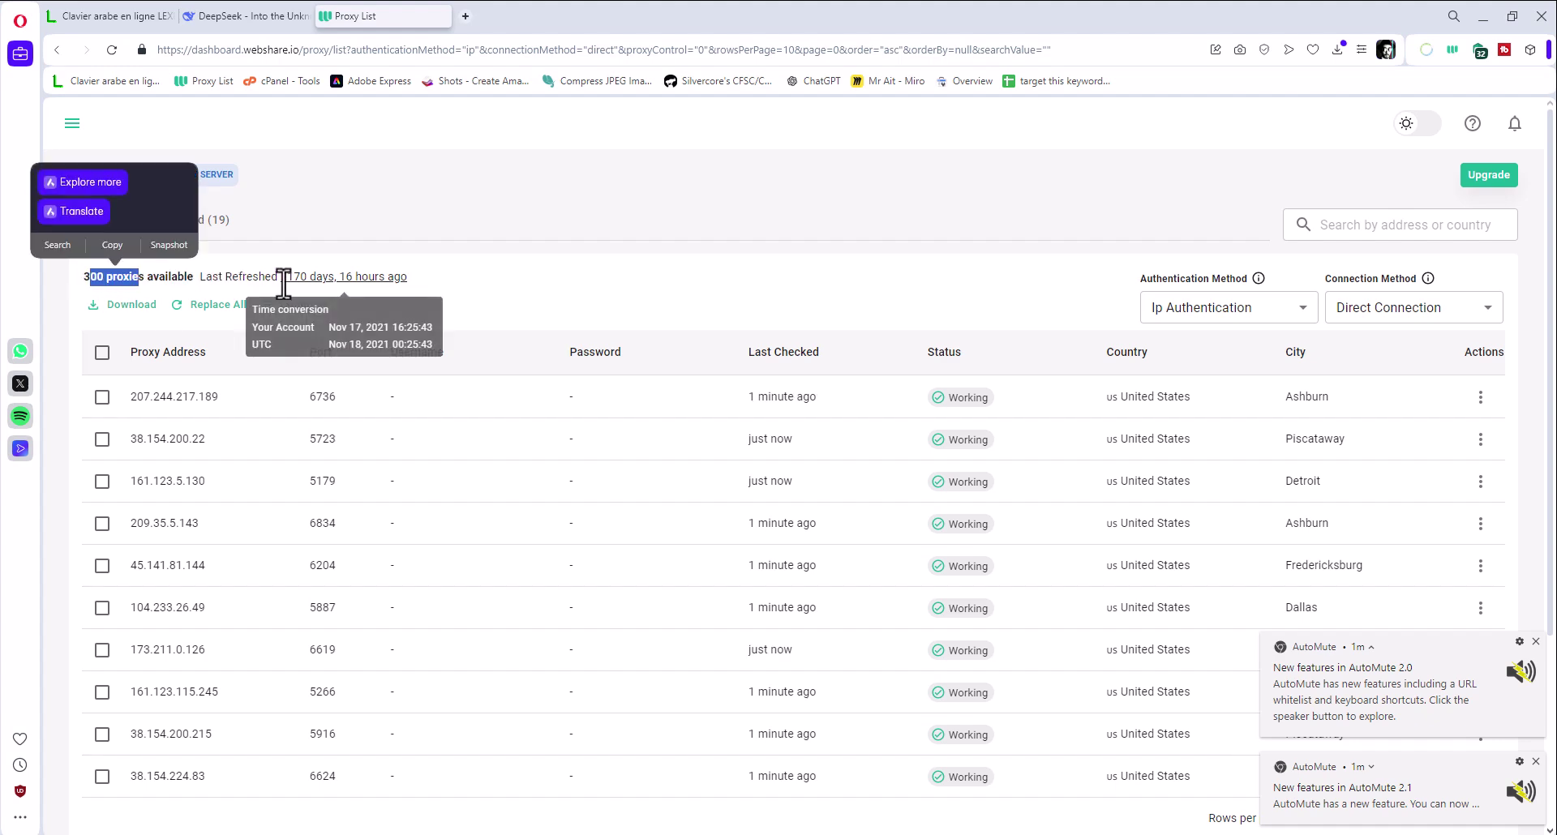
{"action": "left_click", "coordinate": [538, 208]}
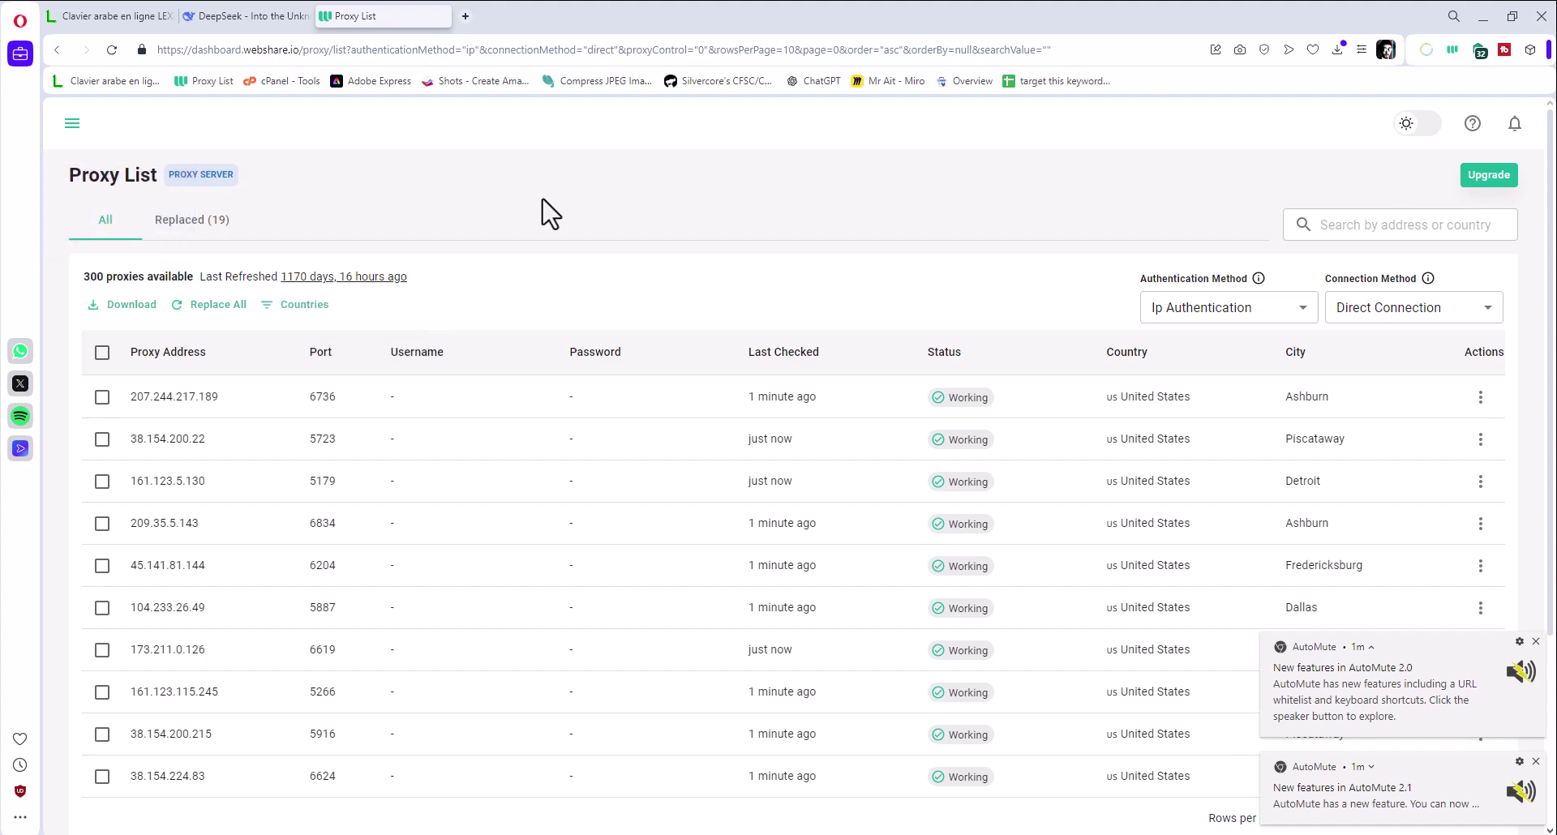
{"action": "left_click", "coordinate": [1489, 18]}
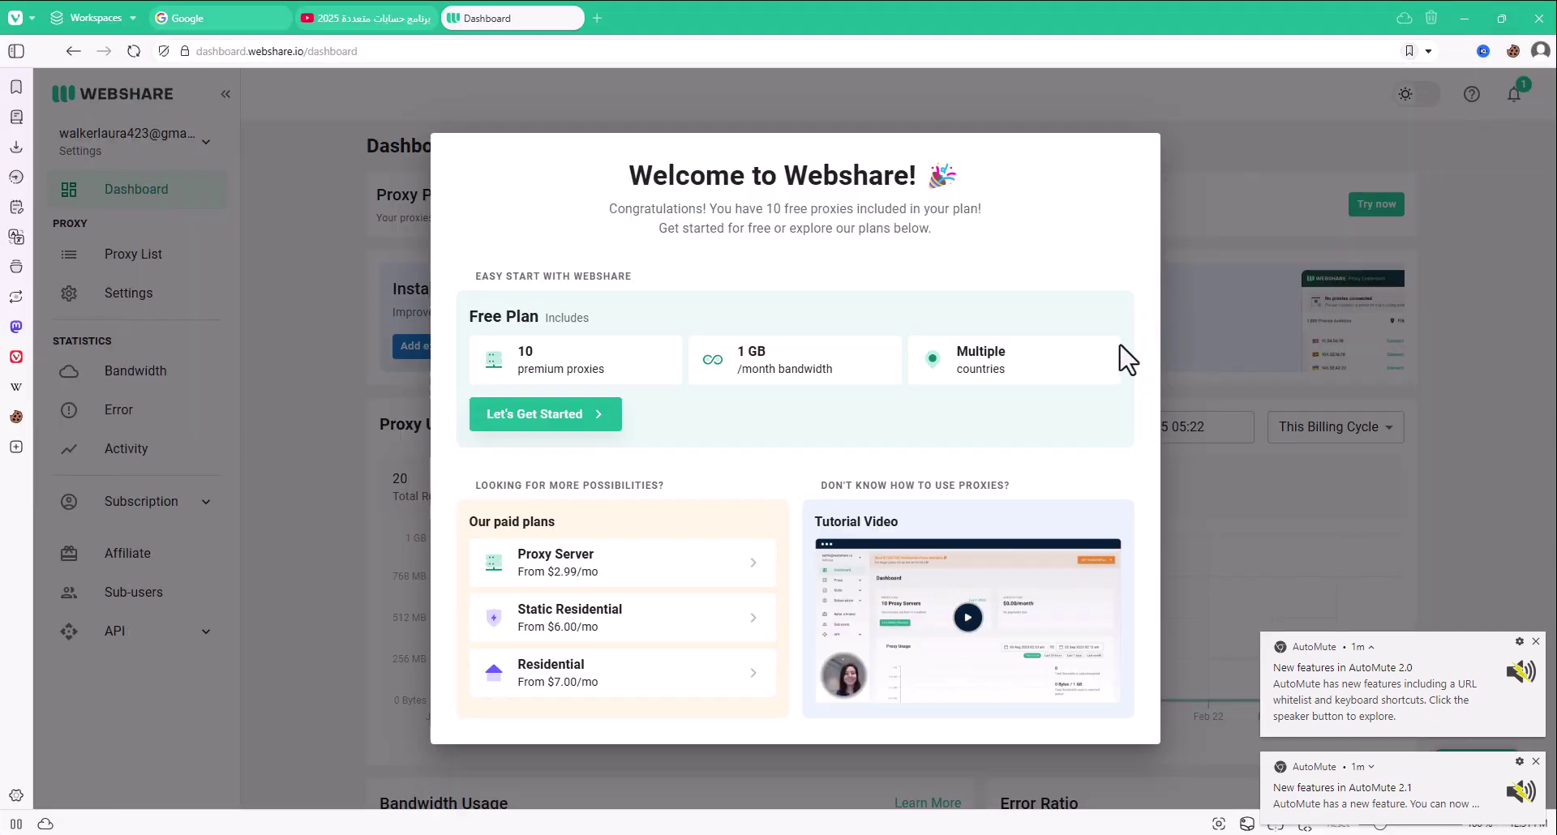
Step: Close the Welcome to Webshare dialog and view RoxyBrowser's Profiles list
{"action": "left_click", "coordinate": [1054, 771]}
{"action": "mouse_move", "coordinate": [976, 831]}
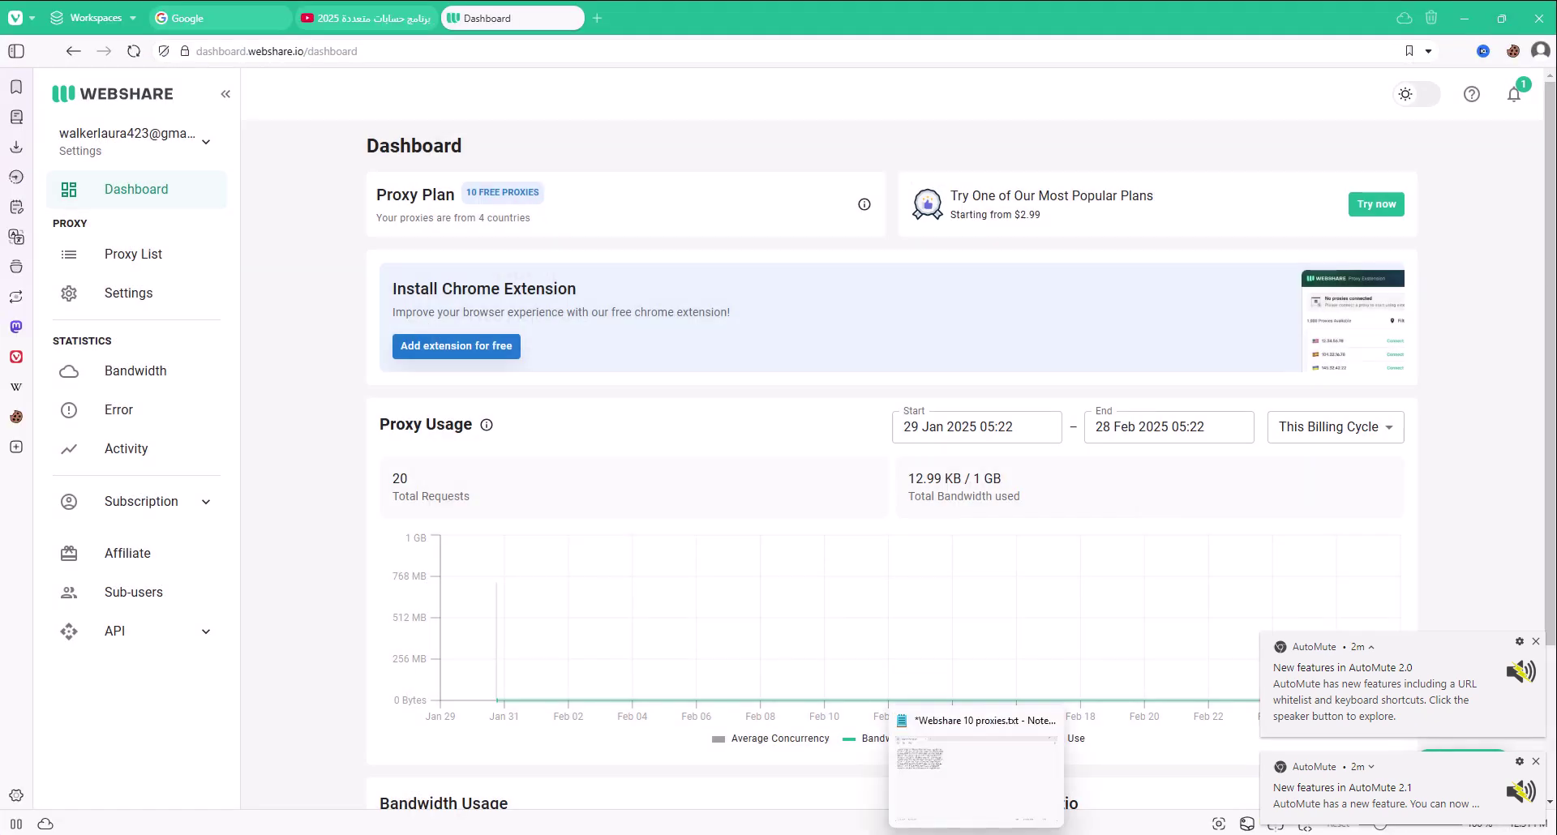
{"action": "key", "text": "alt+Tab"}
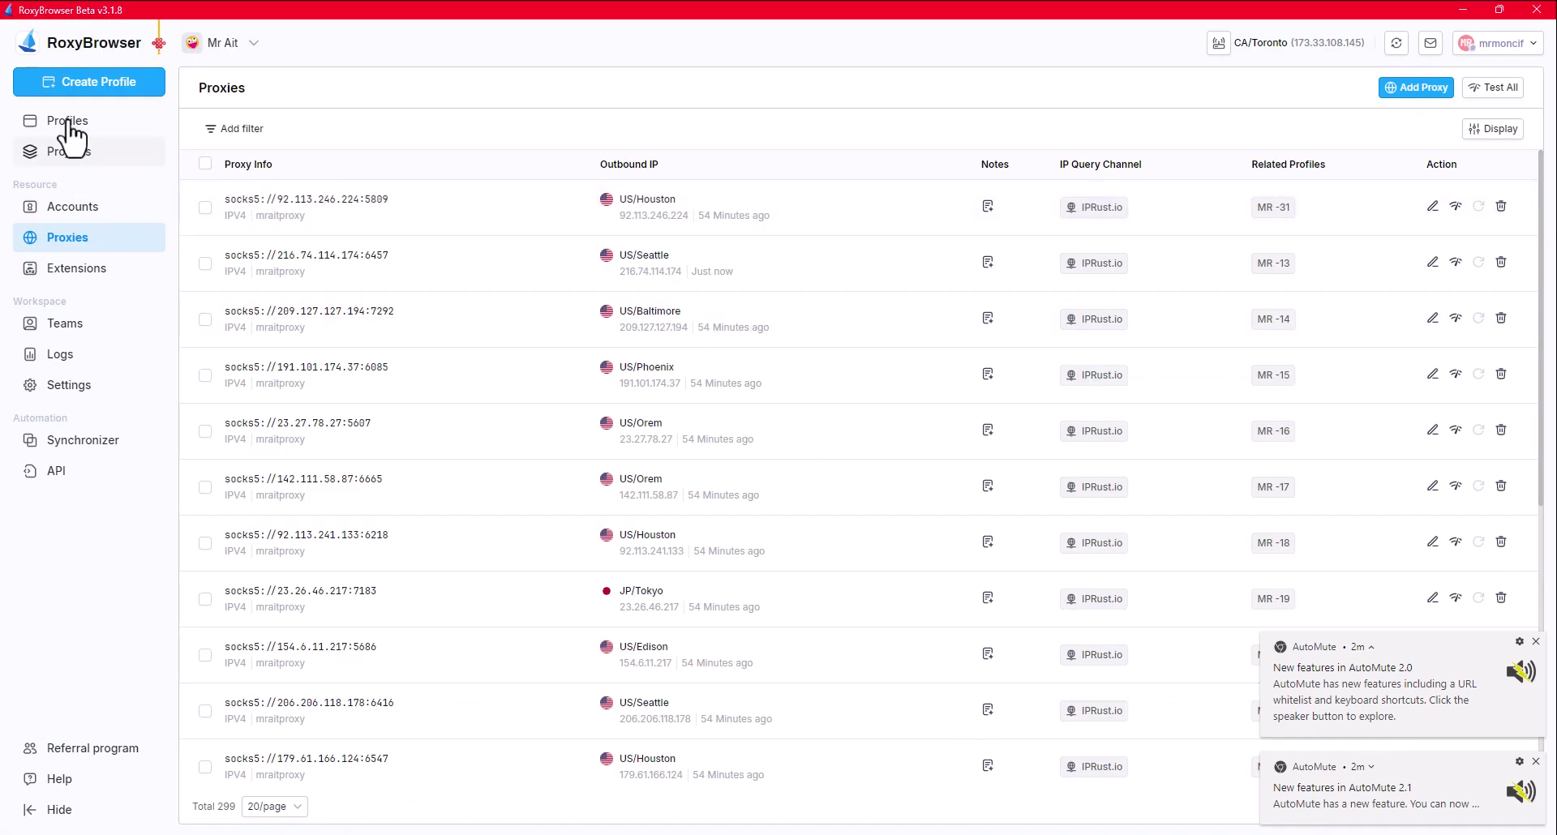
{"action": "left_click", "coordinate": [70, 126]}
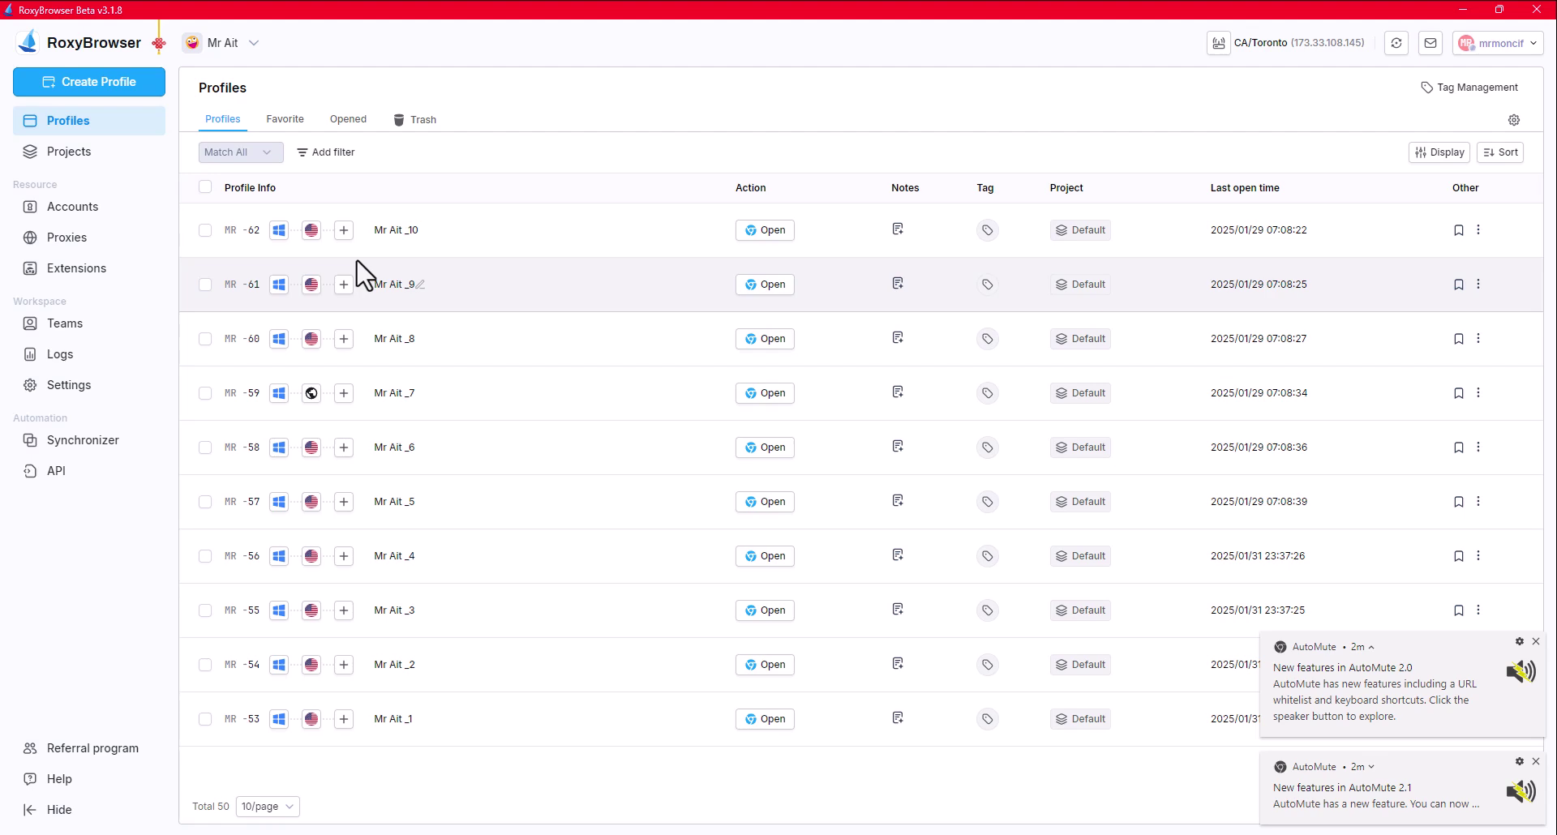
Step: Dismiss both AutoMute notifications and return to the Proxies page
{"action": "left_click", "coordinate": [1535, 641]}
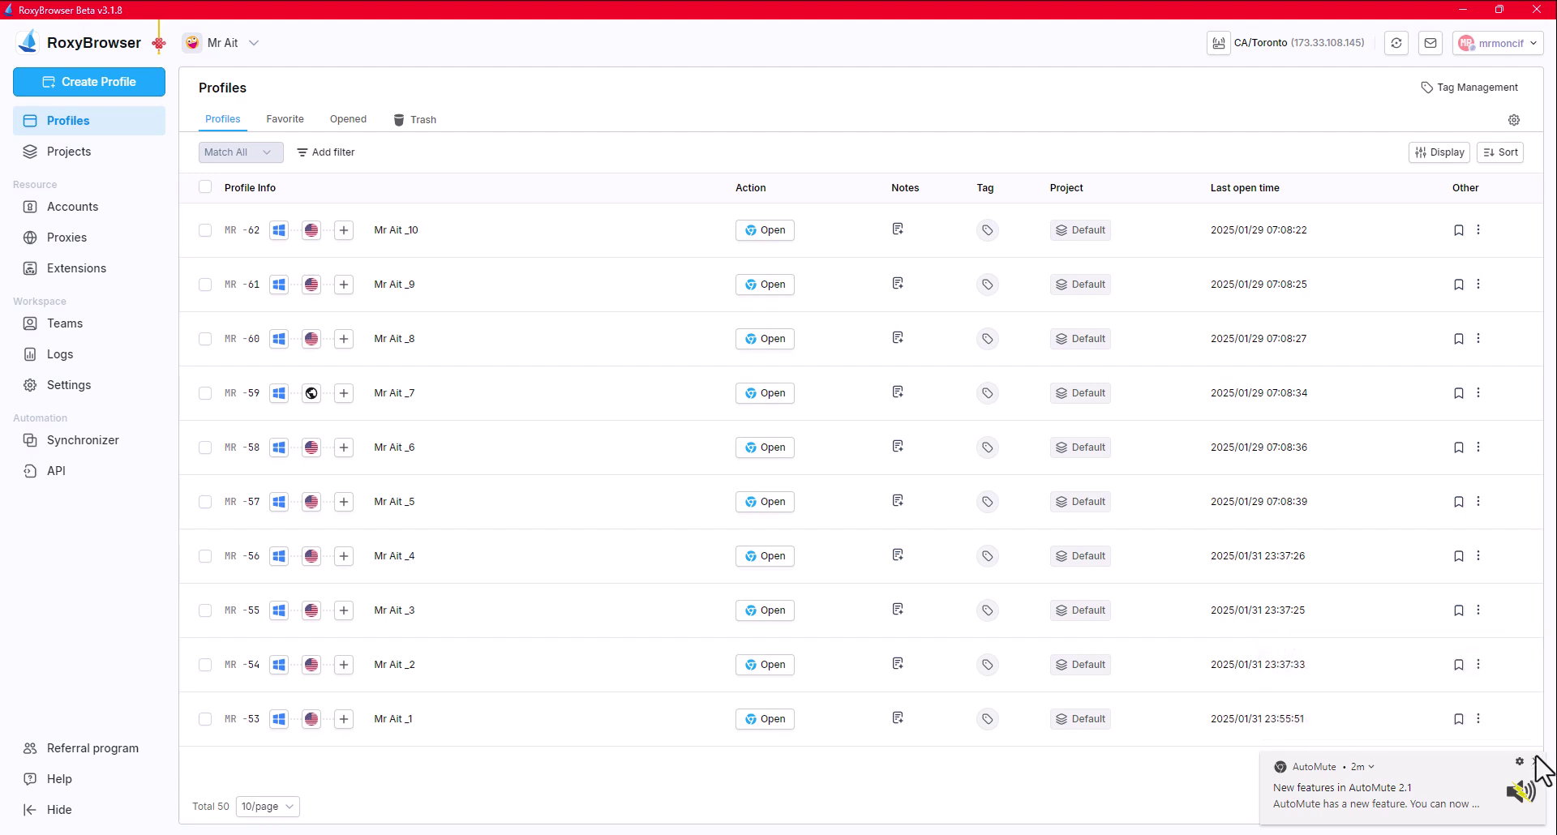
{"action": "left_click", "coordinate": [1536, 761]}
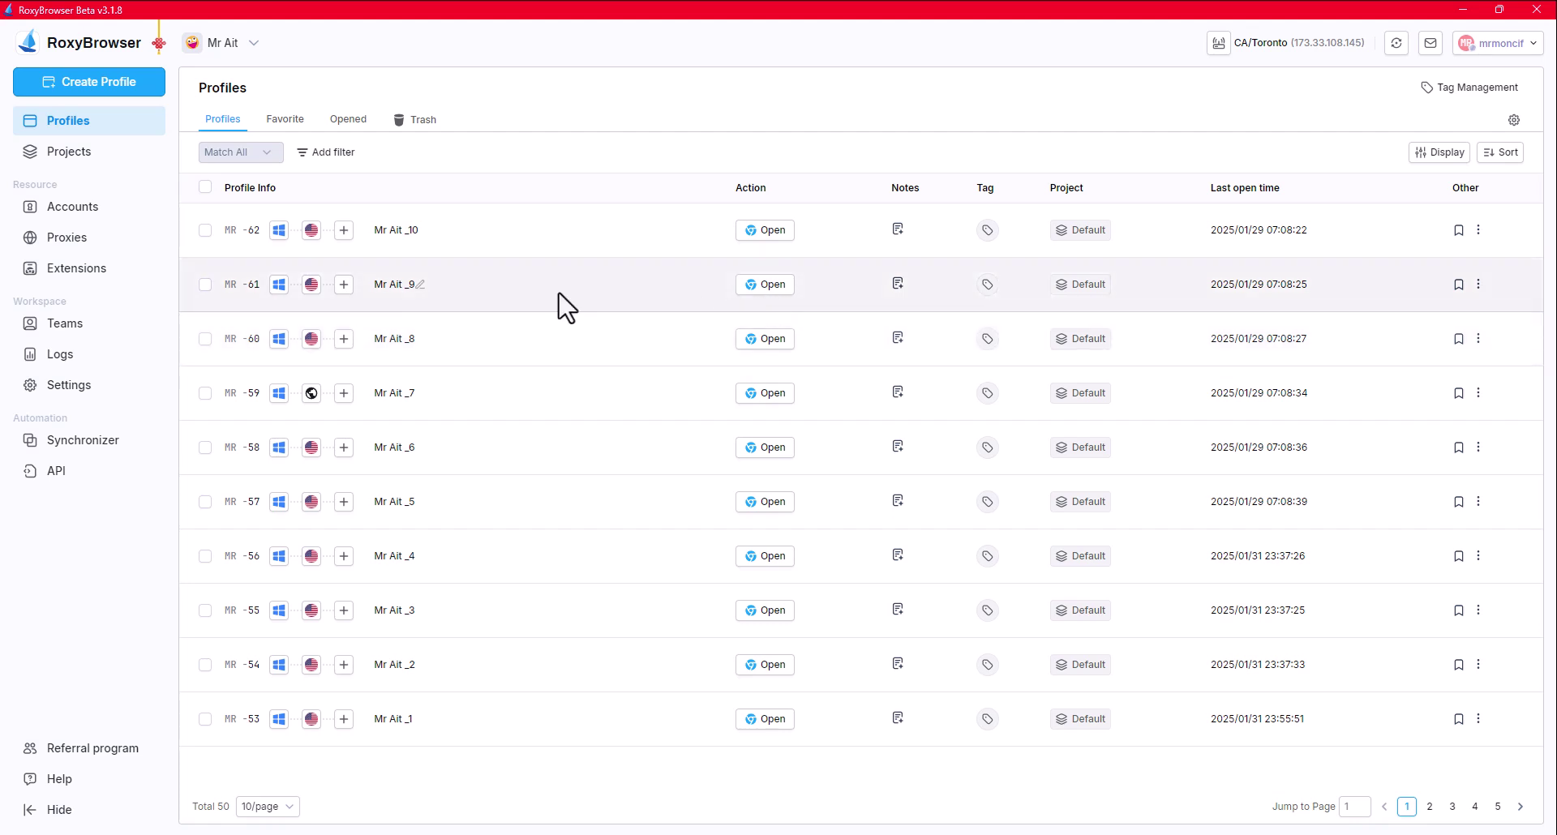
{"action": "left_click", "coordinate": [105, 242]}
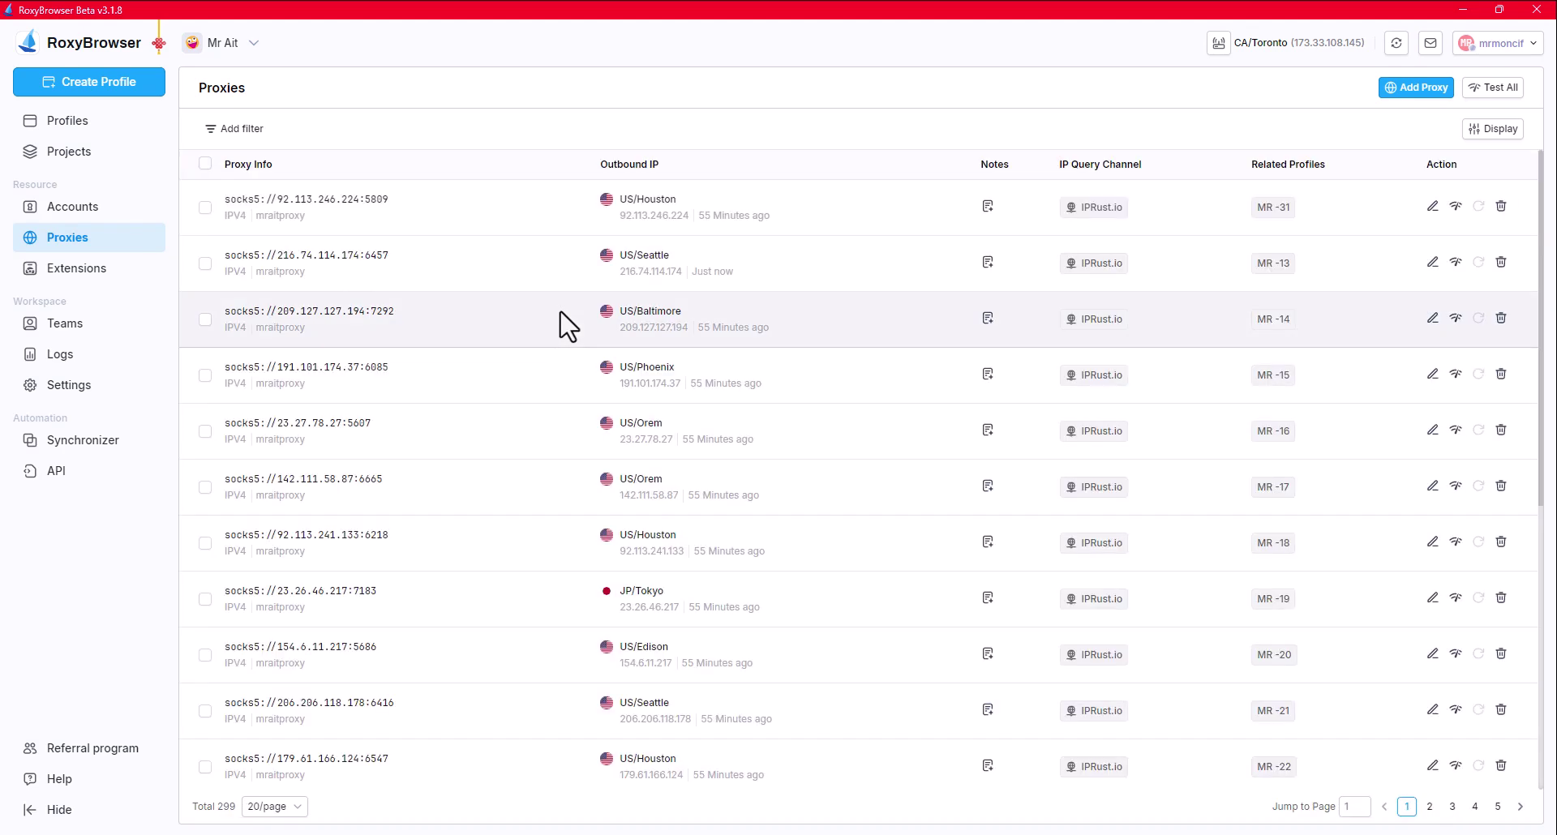
{"action": "left_click", "coordinate": [1411, 90]}
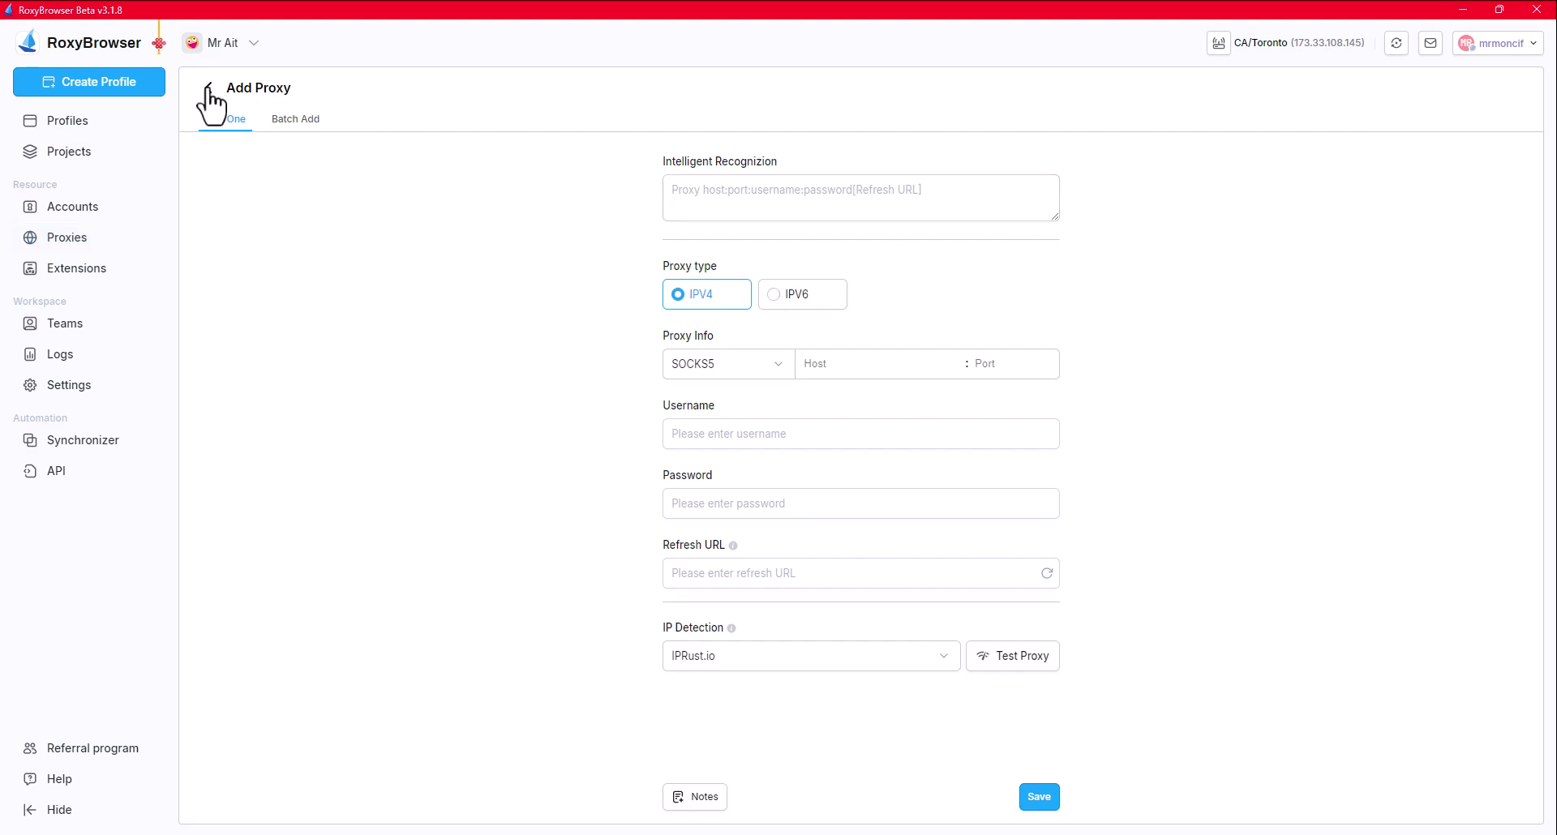
{"action": "left_click", "coordinate": [289, 122]}
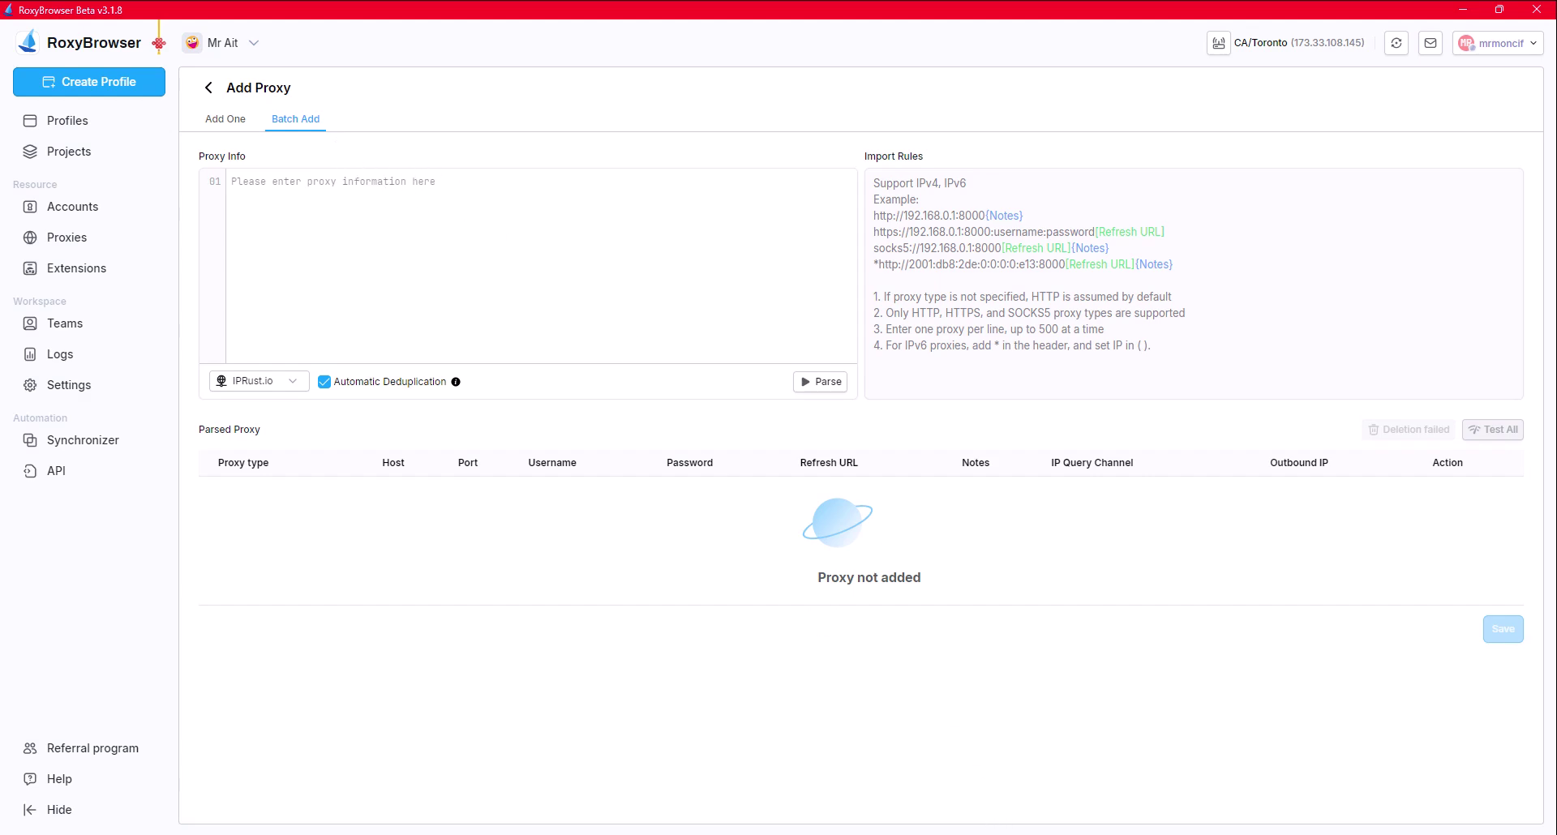
{"action": "key", "text": "alt+Tab"}
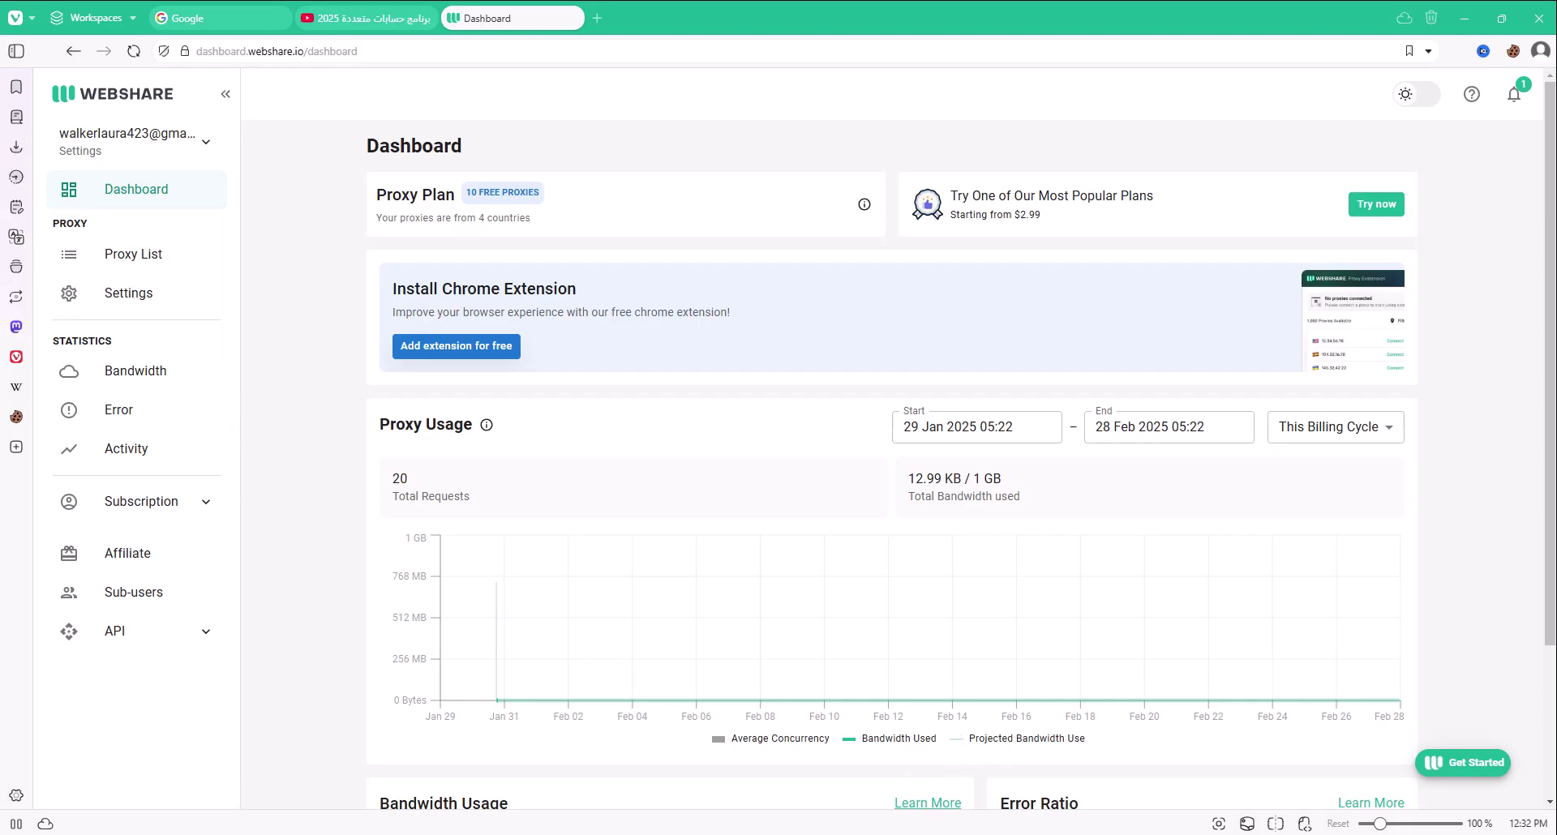
{"action": "key", "text": "alt+Tab"}
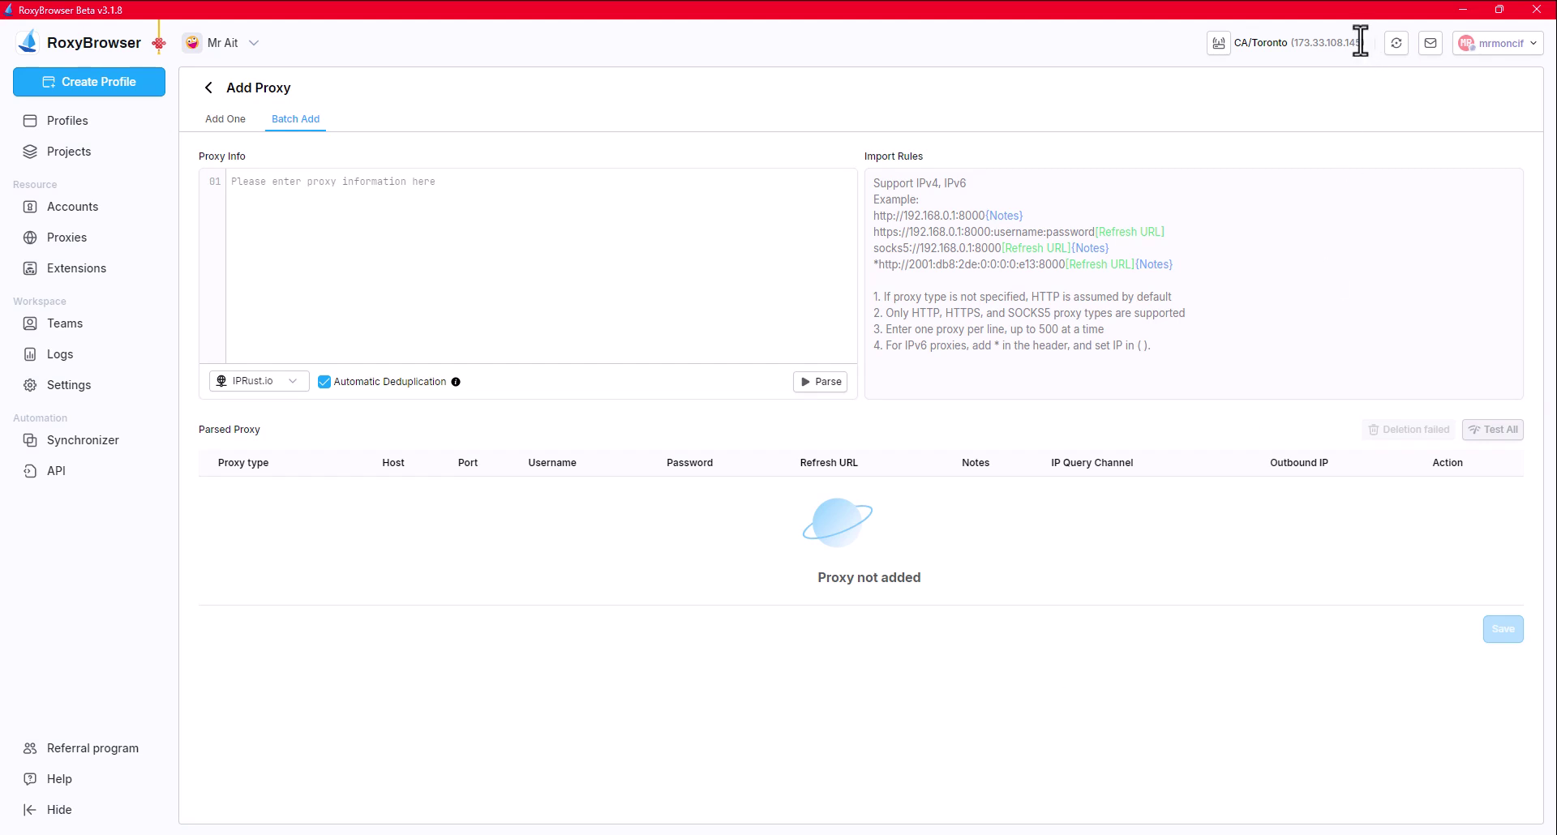
{"action": "left_click_drag", "start_coordinate": [1360, 42], "coordinate": [1293, 42]}
{"action": "key", "text": "ctrl+c"}
{"action": "key", "text": "alt+Tab"}
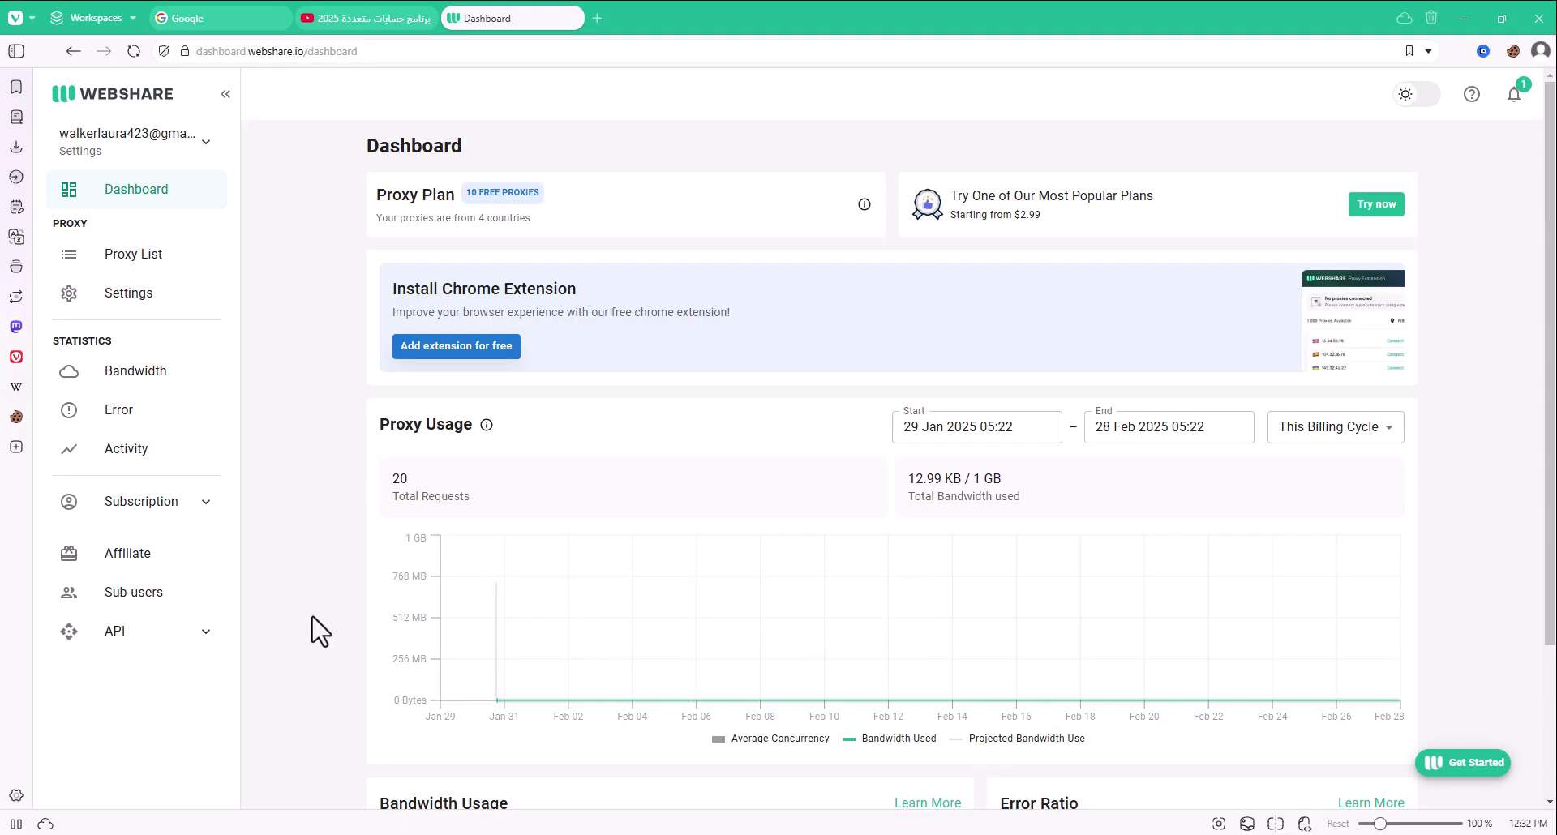
Step: Remove the old authorized IP under Webshare's IP Authorizations settings
{"action": "left_click", "coordinate": [132, 298]}
{"action": "left_click", "coordinate": [667, 204]}
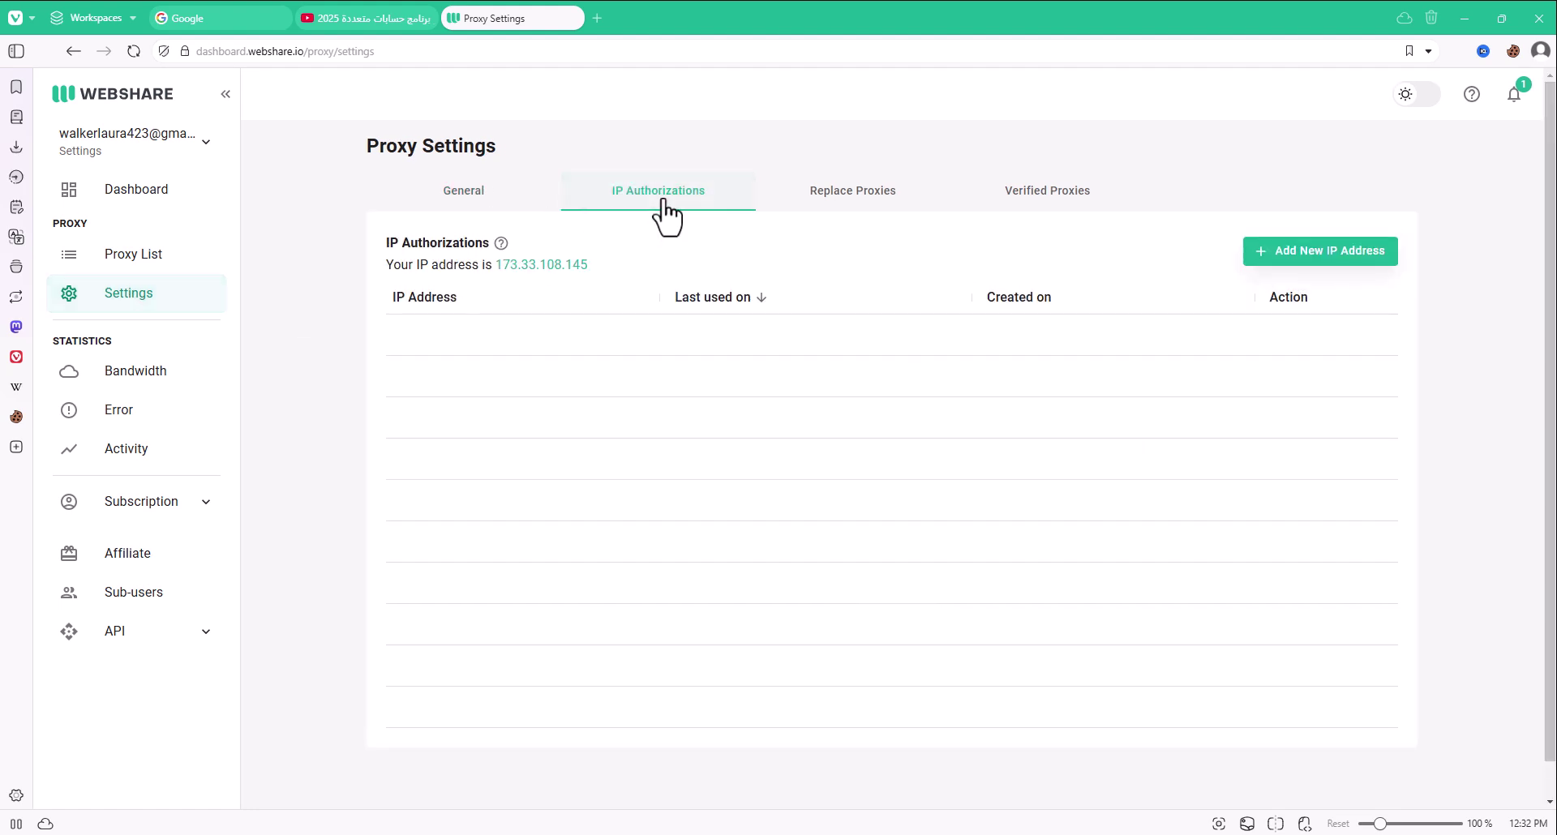
{"action": "left_click_drag", "start_coordinate": [481, 351], "coordinate": [412, 345]}
{"action": "left_click", "coordinate": [1239, 340]}
{"action": "left_click", "coordinate": [957, 480]}
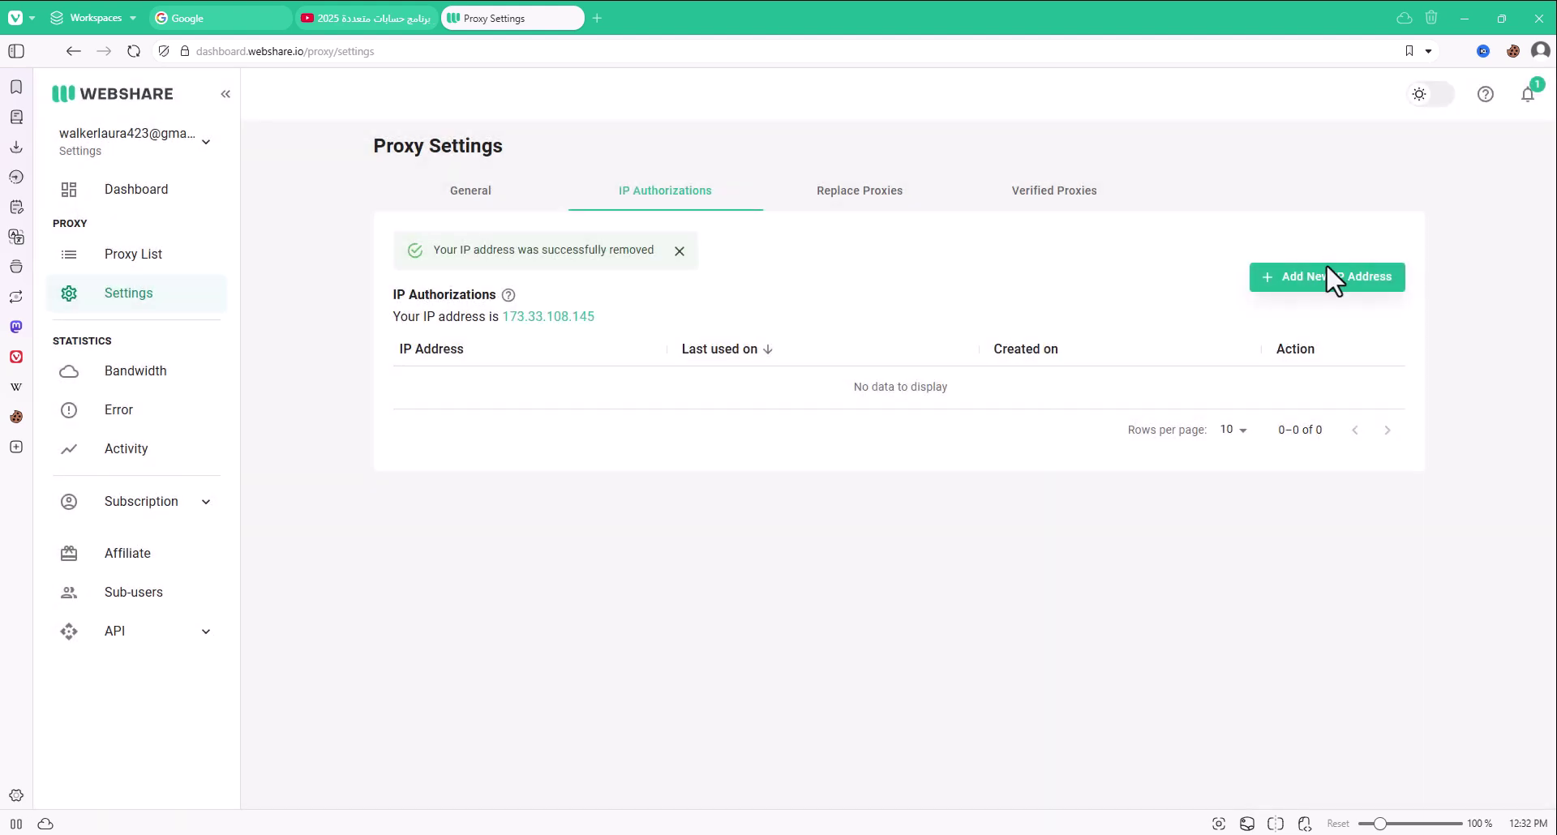
{"action": "left_click", "coordinate": [1327, 274]}
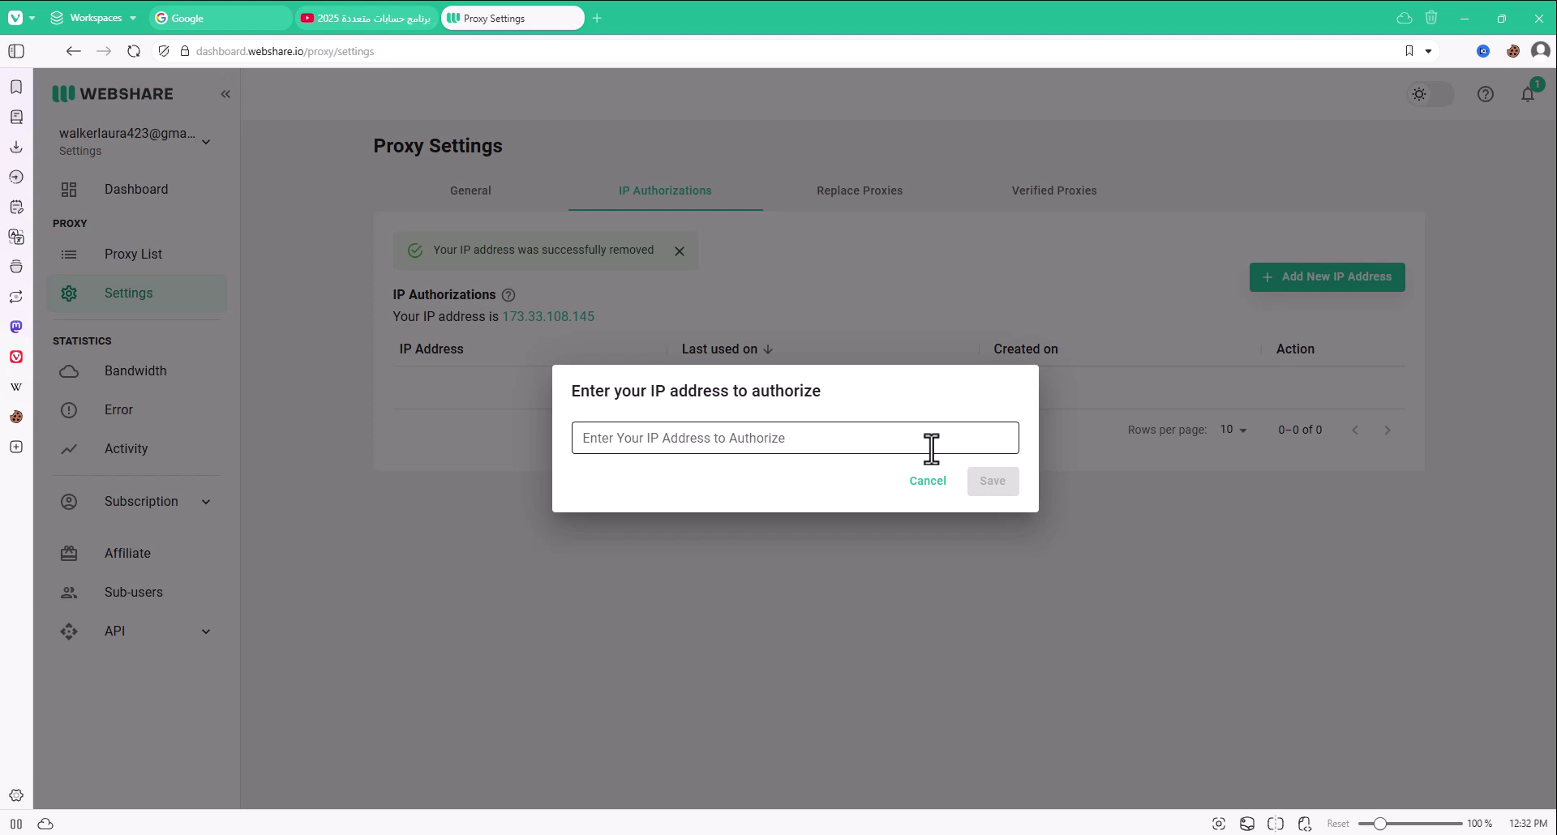
{"action": "left_click", "coordinate": [933, 448]}
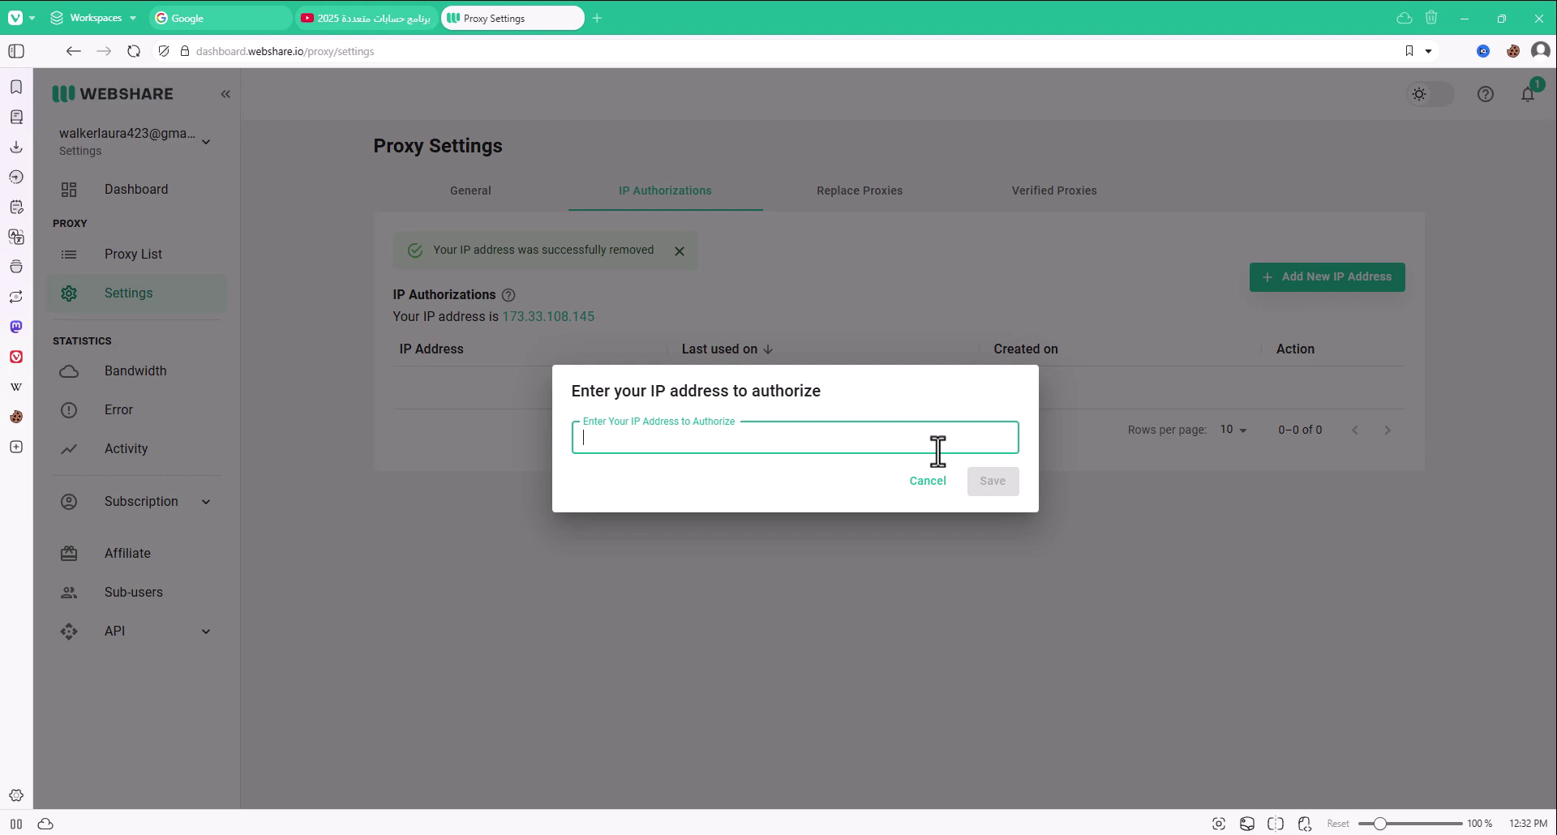
{"action": "key", "text": "ctrl+v"}
{"action": "left_click", "coordinate": [990, 487]}
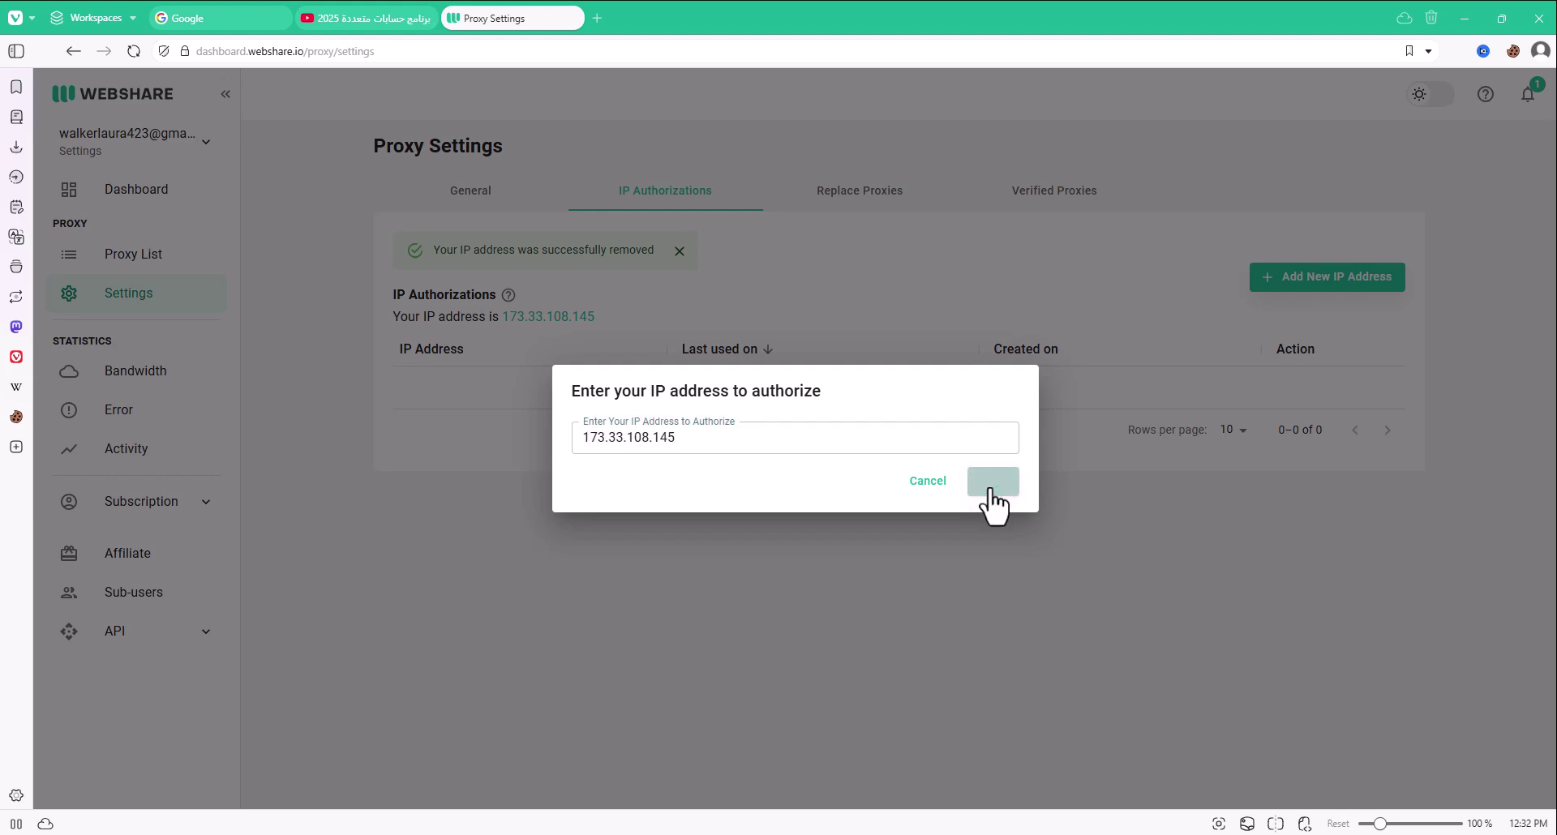
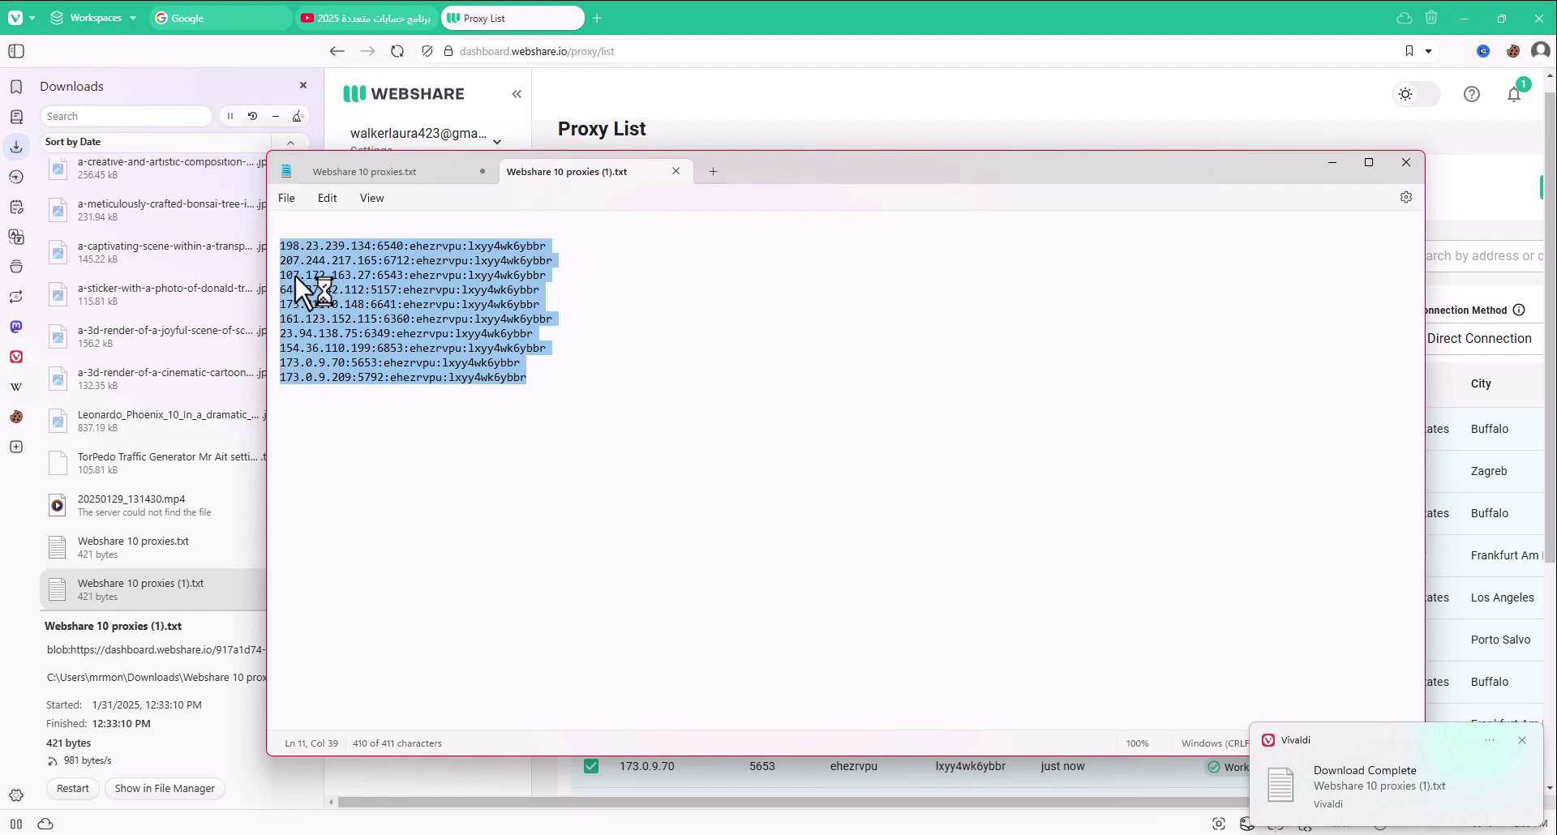
Step: Paste the ten Webshare proxy lines from Notepad into RoxyBrowser's batch Proxy Info box
{"action": "left_click", "coordinate": [985, 831]}
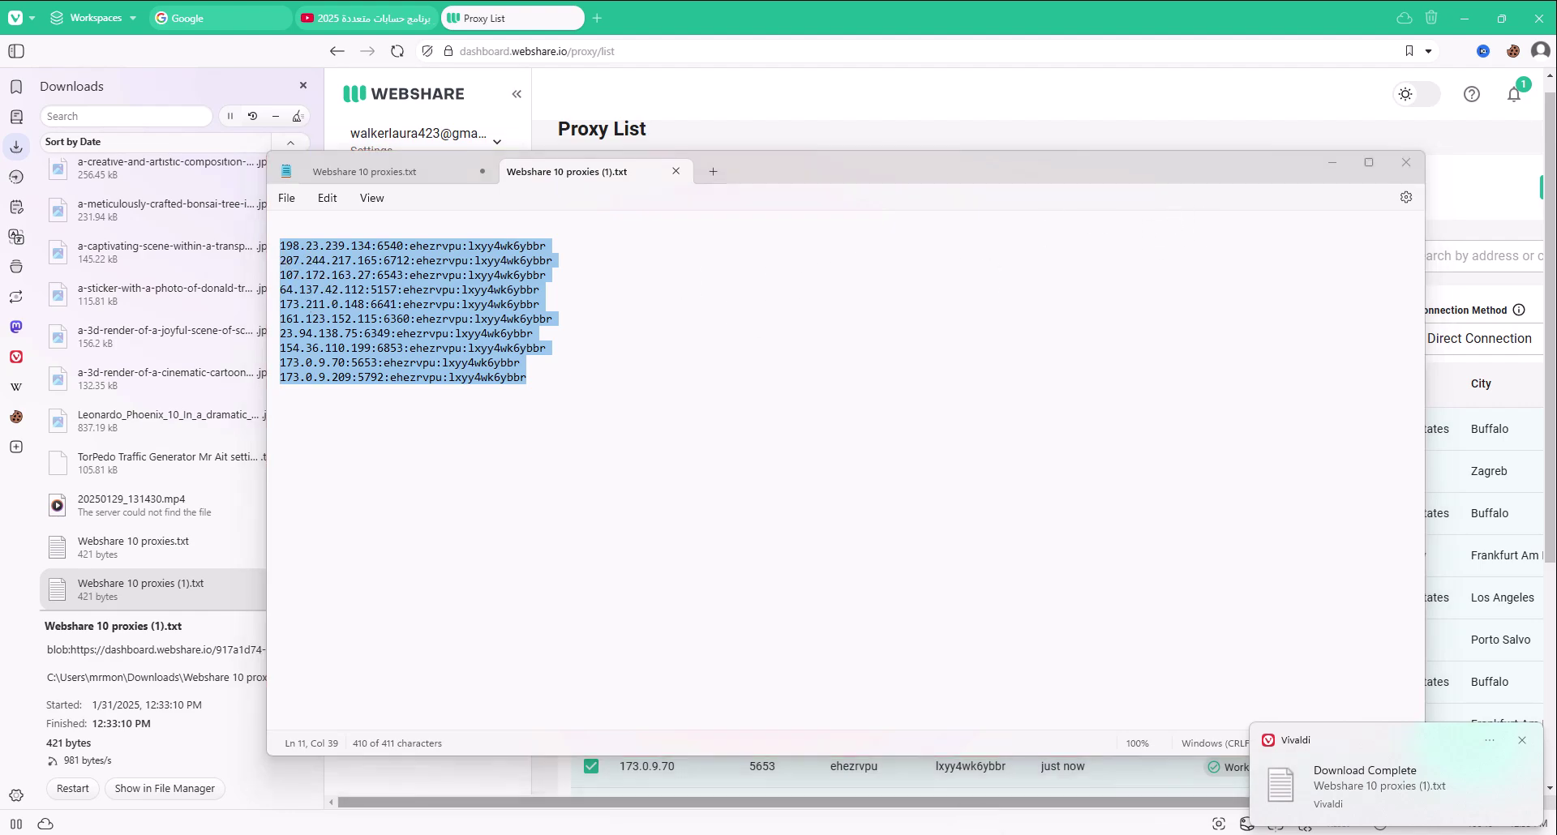
{"action": "left_click", "coordinate": [416, 202]}
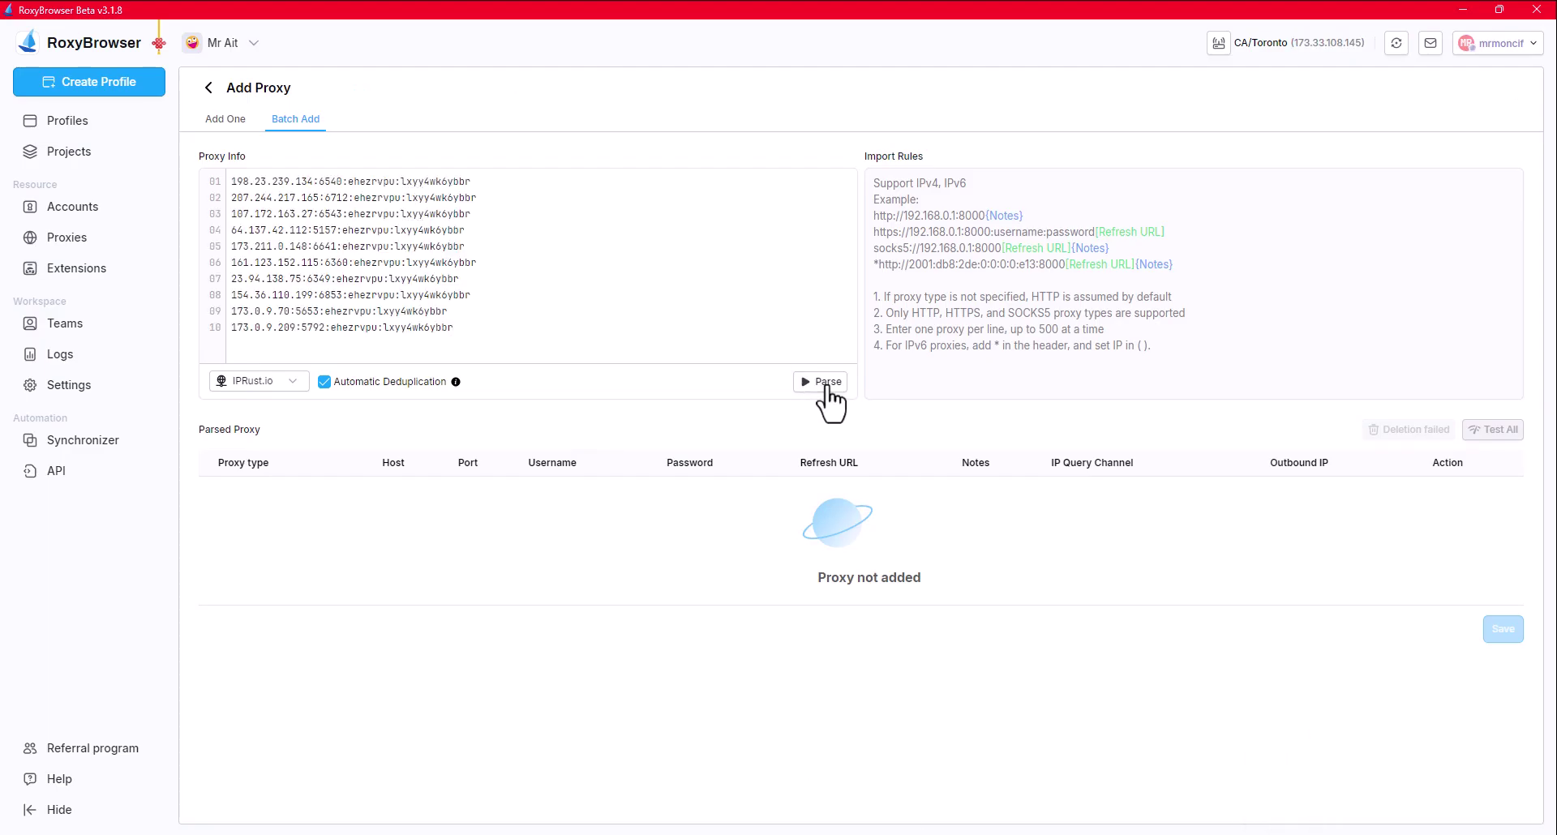
Step: Parse the ten pasted proxies and cancel saving them after the missing-information warning
{"action": "left_click", "coordinate": [823, 382]}
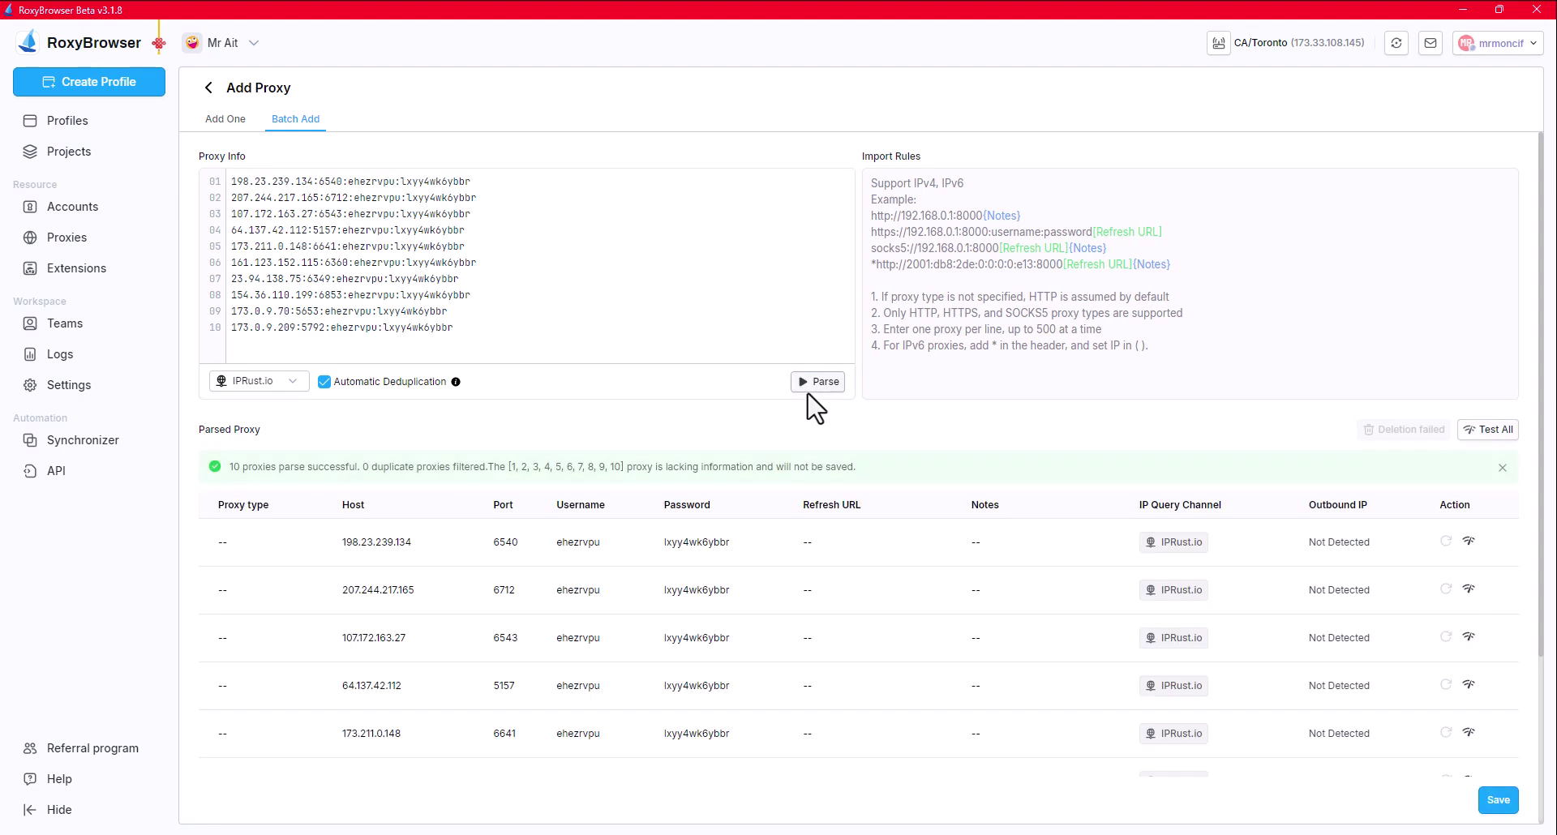
{"action": "left_click_drag", "start_coordinate": [740, 467], "coordinate": [687, 467]}
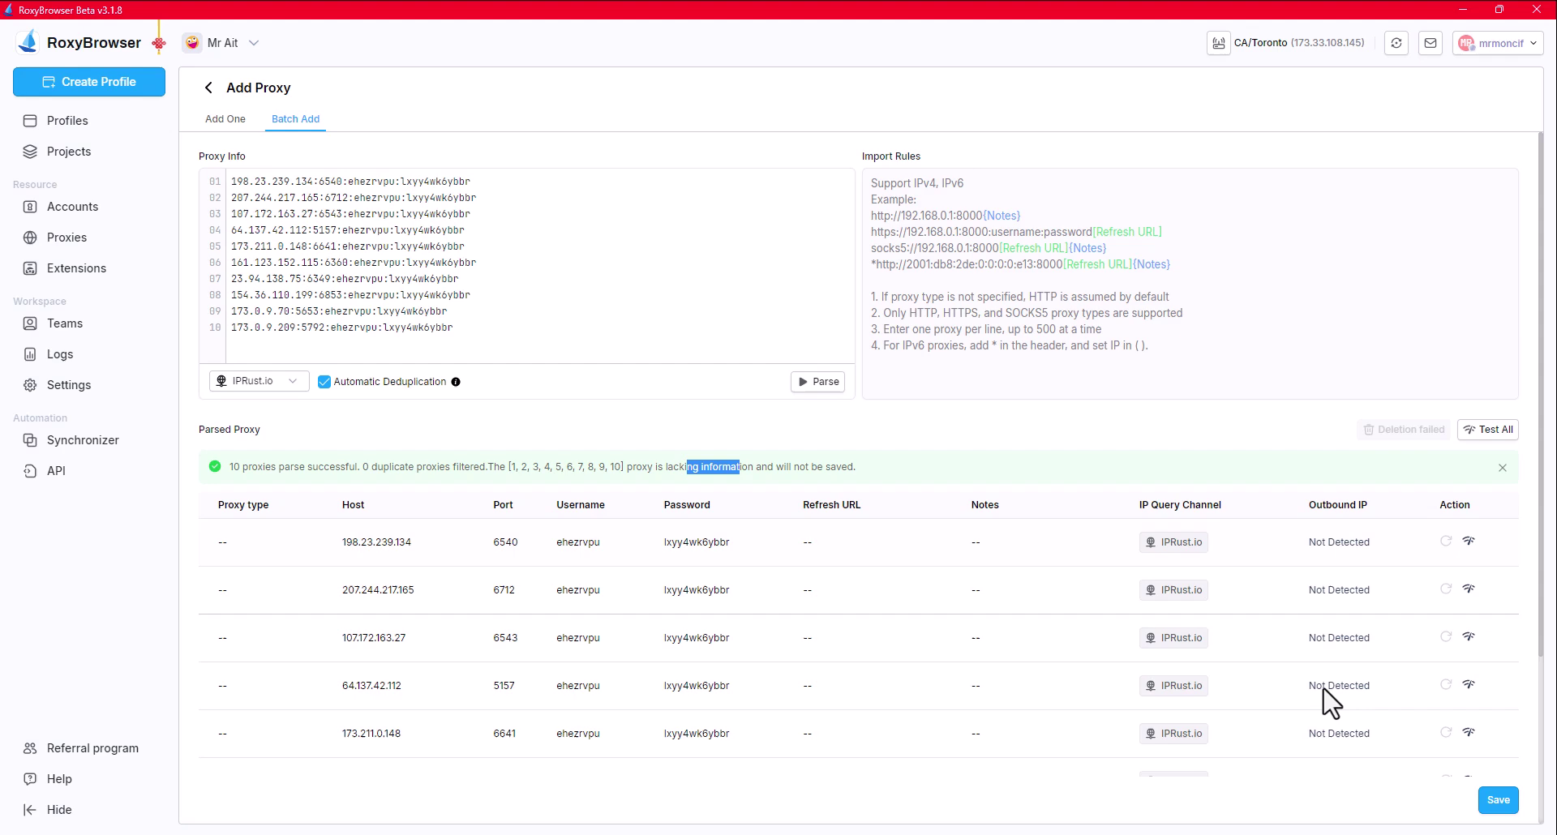
{"action": "left_click", "coordinate": [1498, 801]}
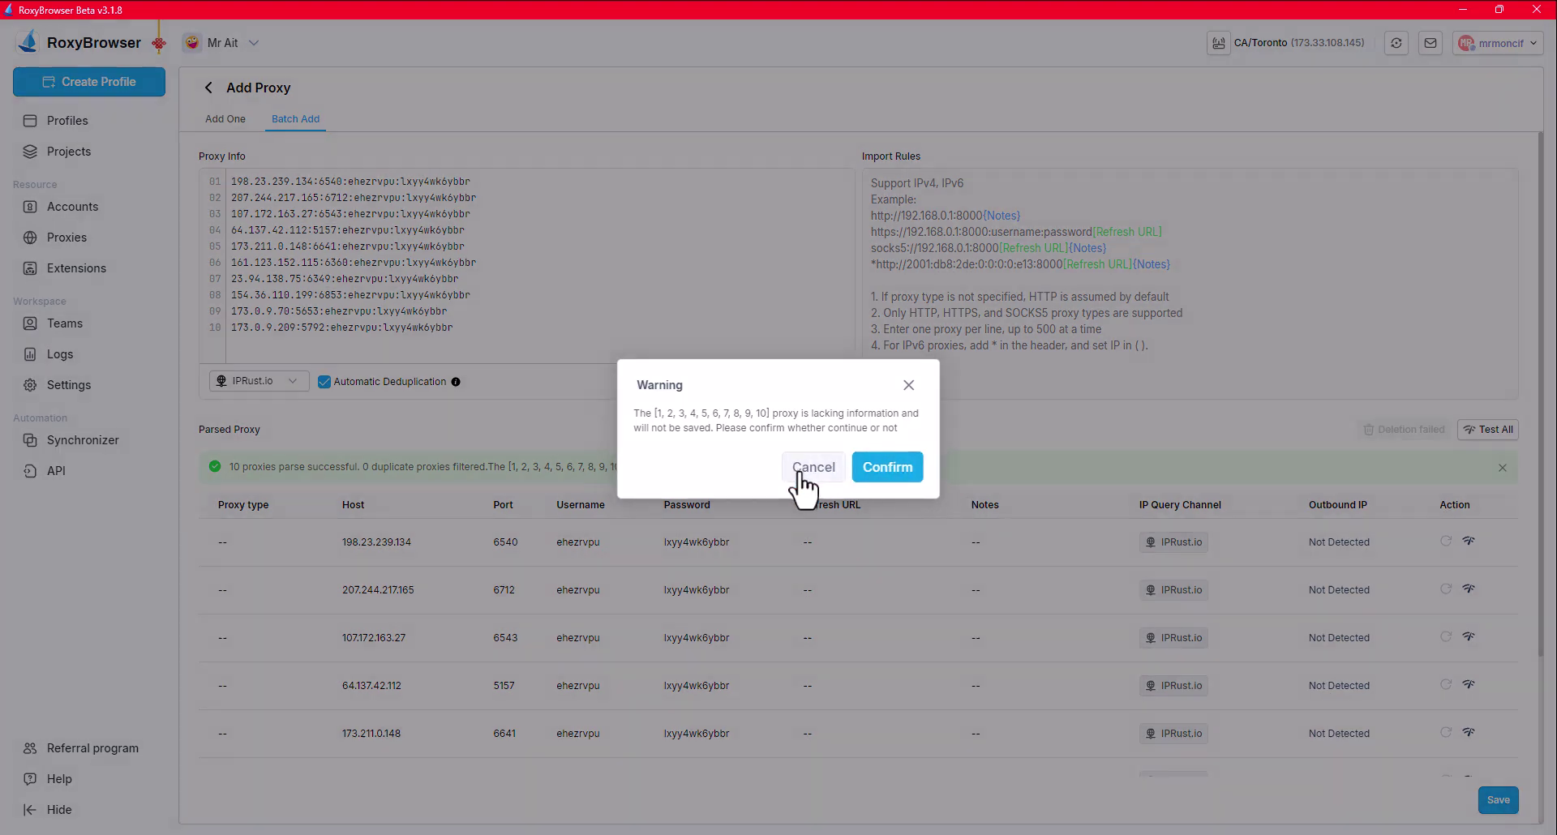
{"action": "left_click", "coordinate": [828, 464]}
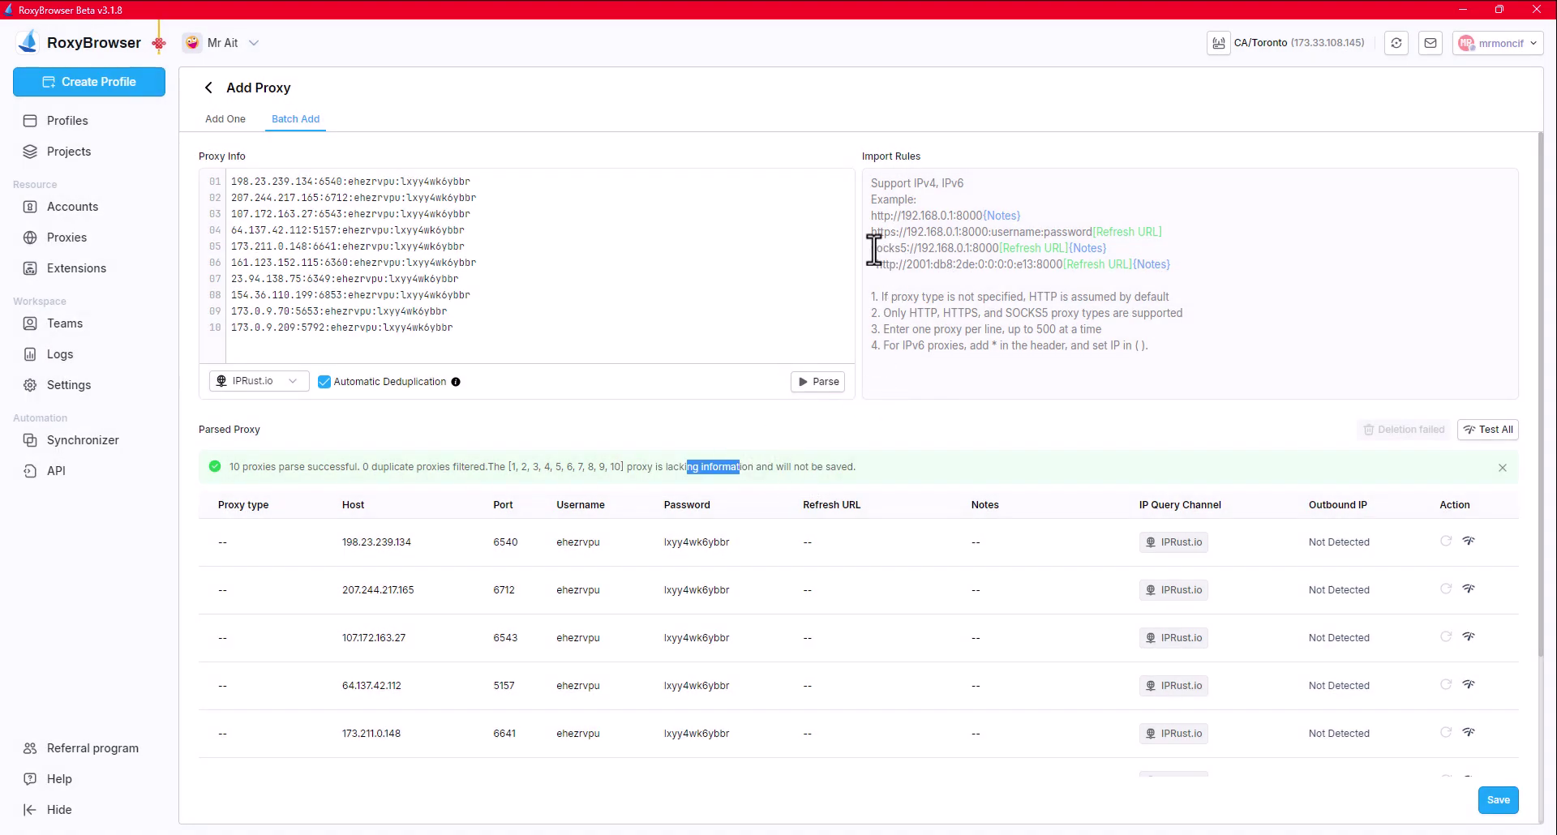
Step: Copy socks5:// from the import rules example and prefix proxy lines 01 and 02 with it
{"action": "left_click_drag", "start_coordinate": [872, 248], "coordinate": [1100, 251]}
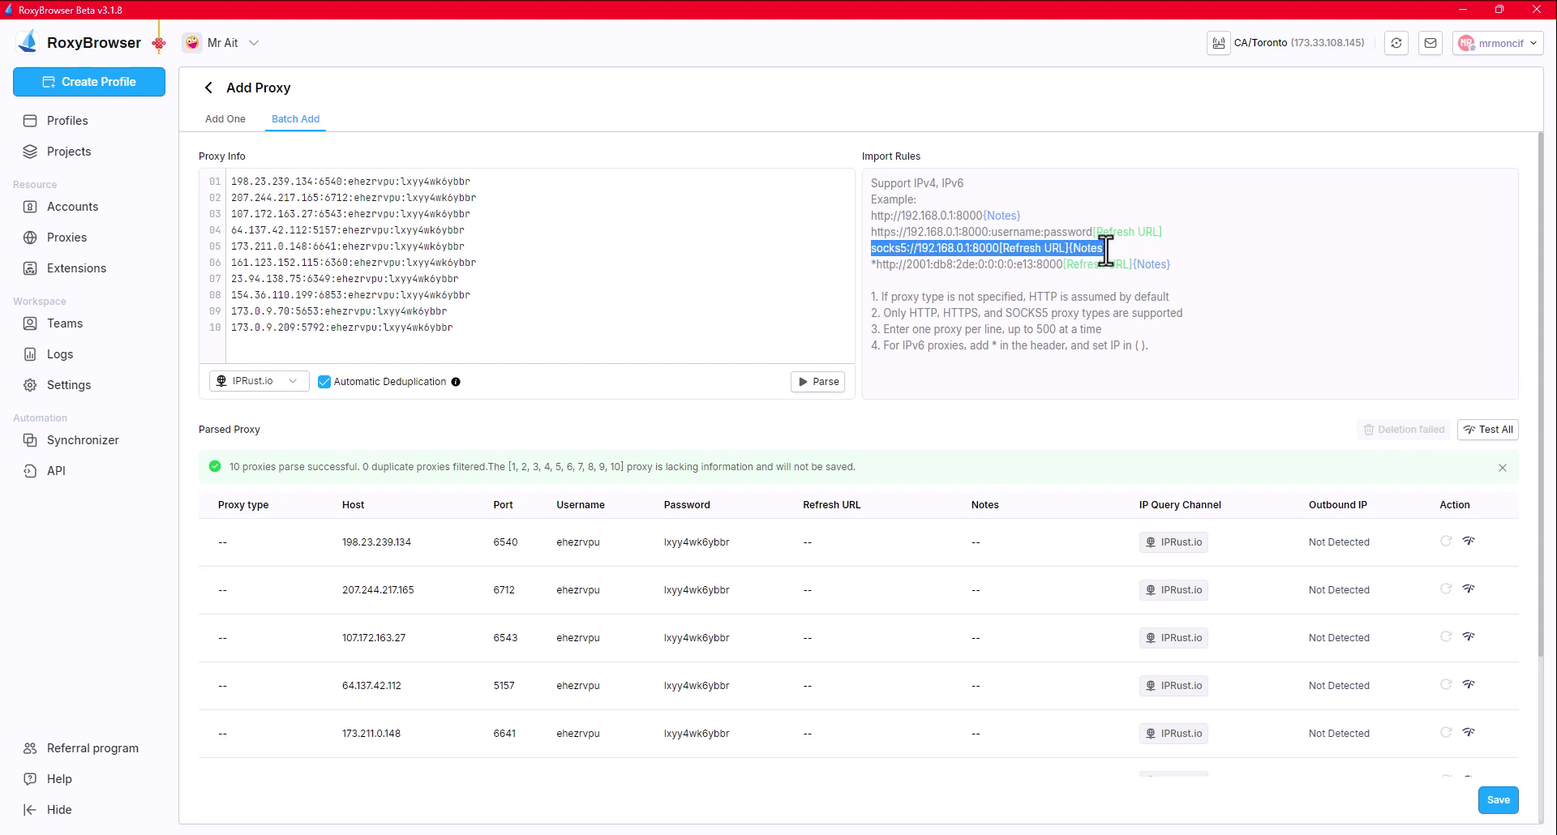
{"action": "left_click", "coordinate": [926, 258]}
{"action": "left_click_drag", "start_coordinate": [917, 251], "coordinate": [848, 263]}
{"action": "key", "text": "ctrl+c"}
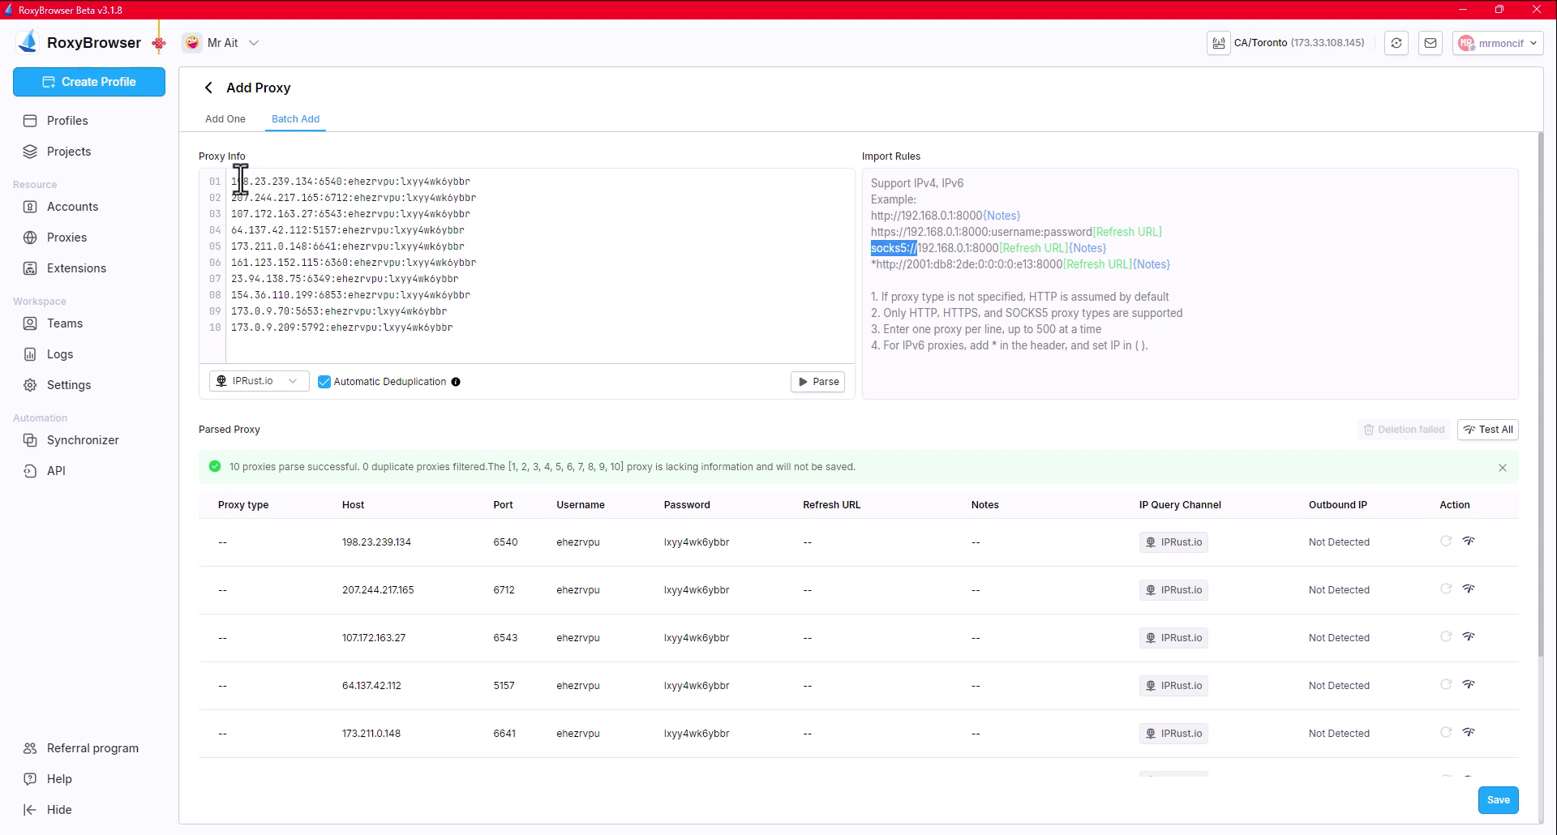
{"action": "left_click", "coordinate": [231, 181]}
{"action": "key", "text": "ctrl+v"}
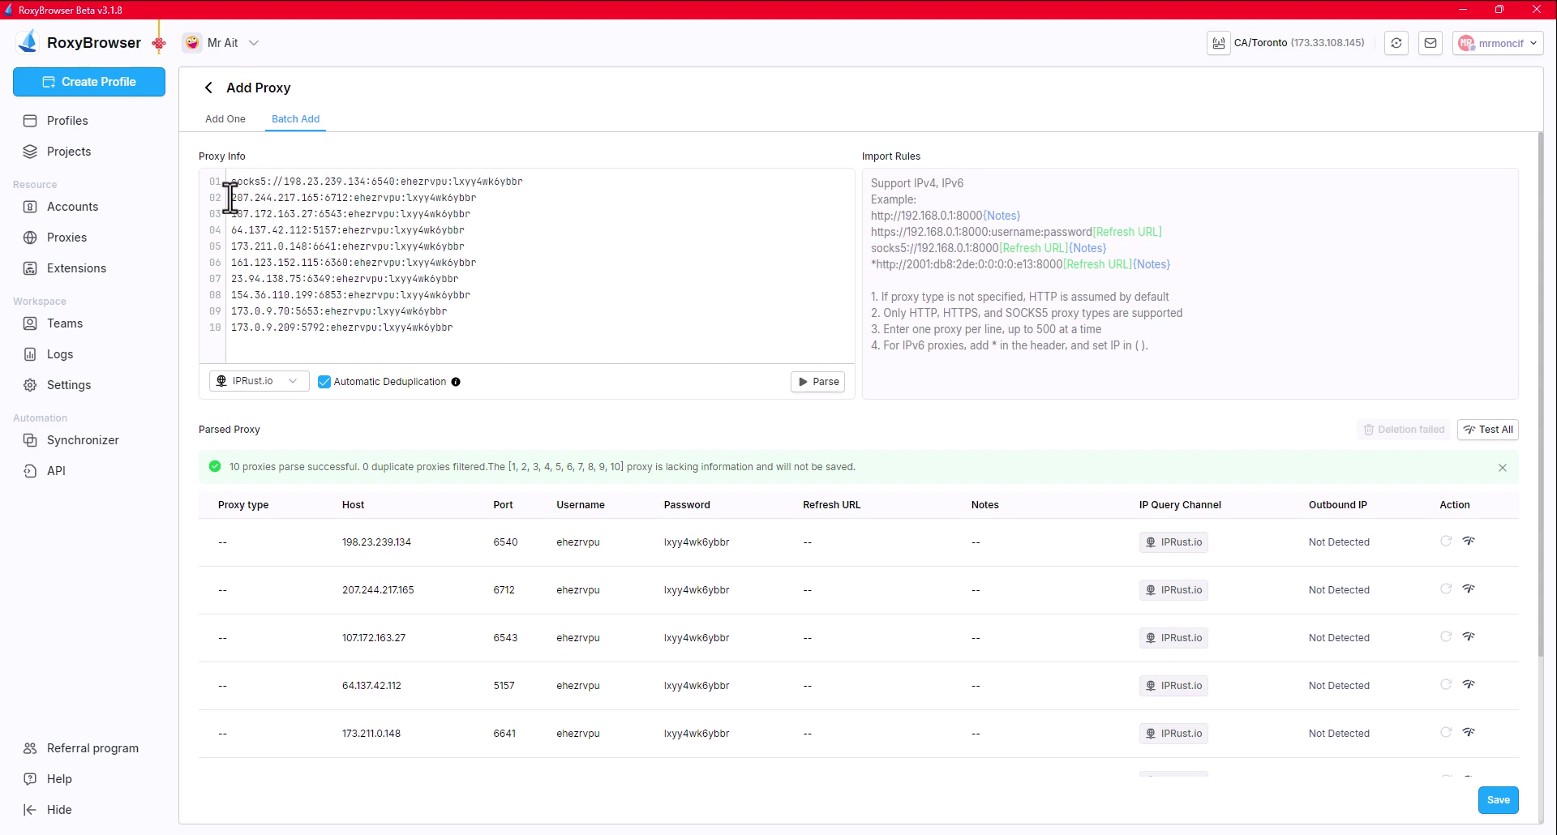
{"action": "left_click", "coordinate": [232, 198]}
{"action": "key", "text": "ctrl+v"}
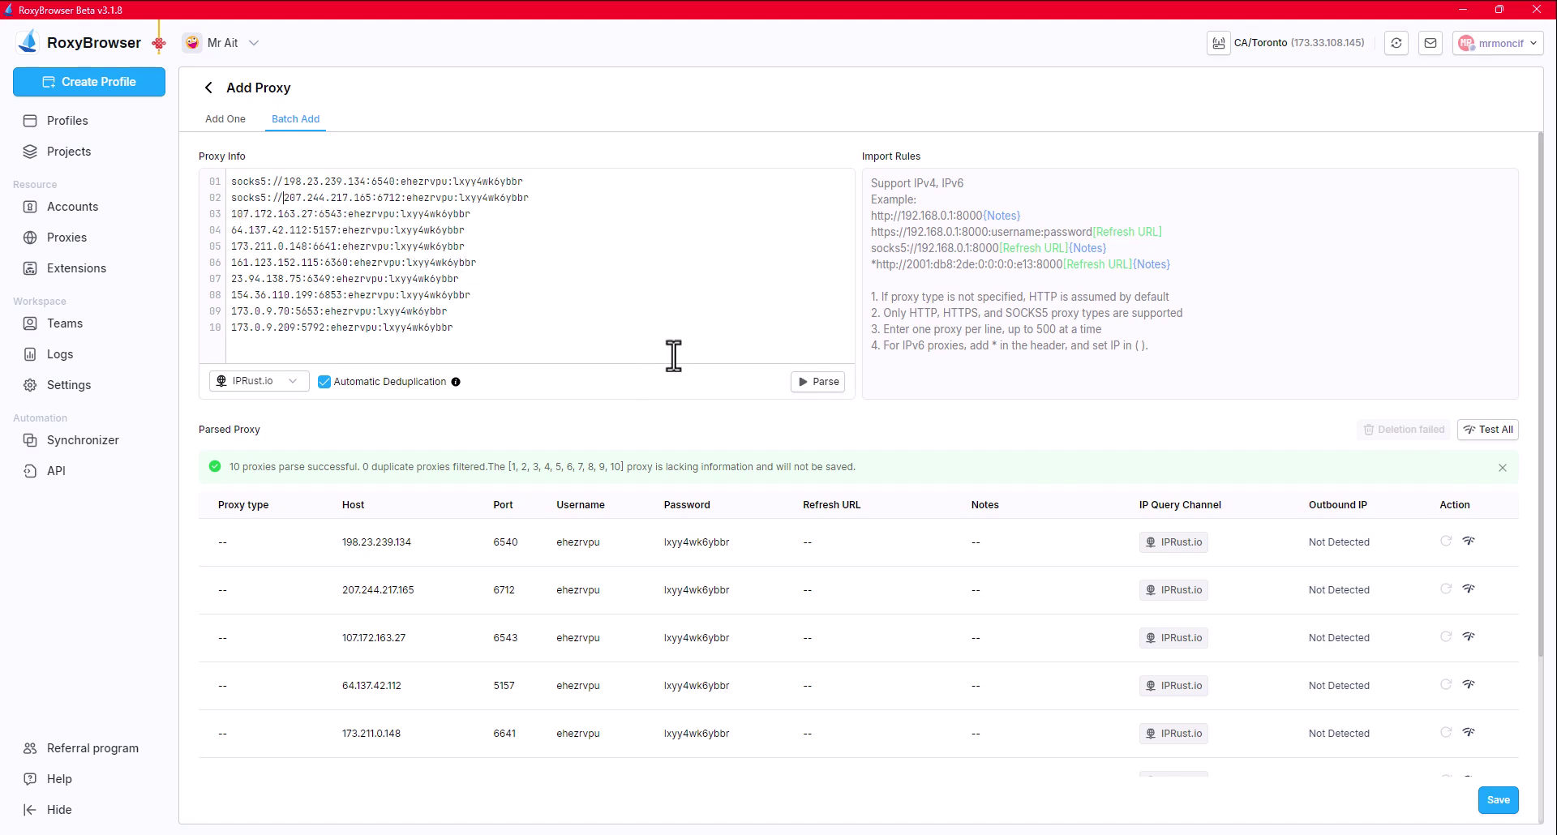
{"action": "key", "text": "alt+Tab"}
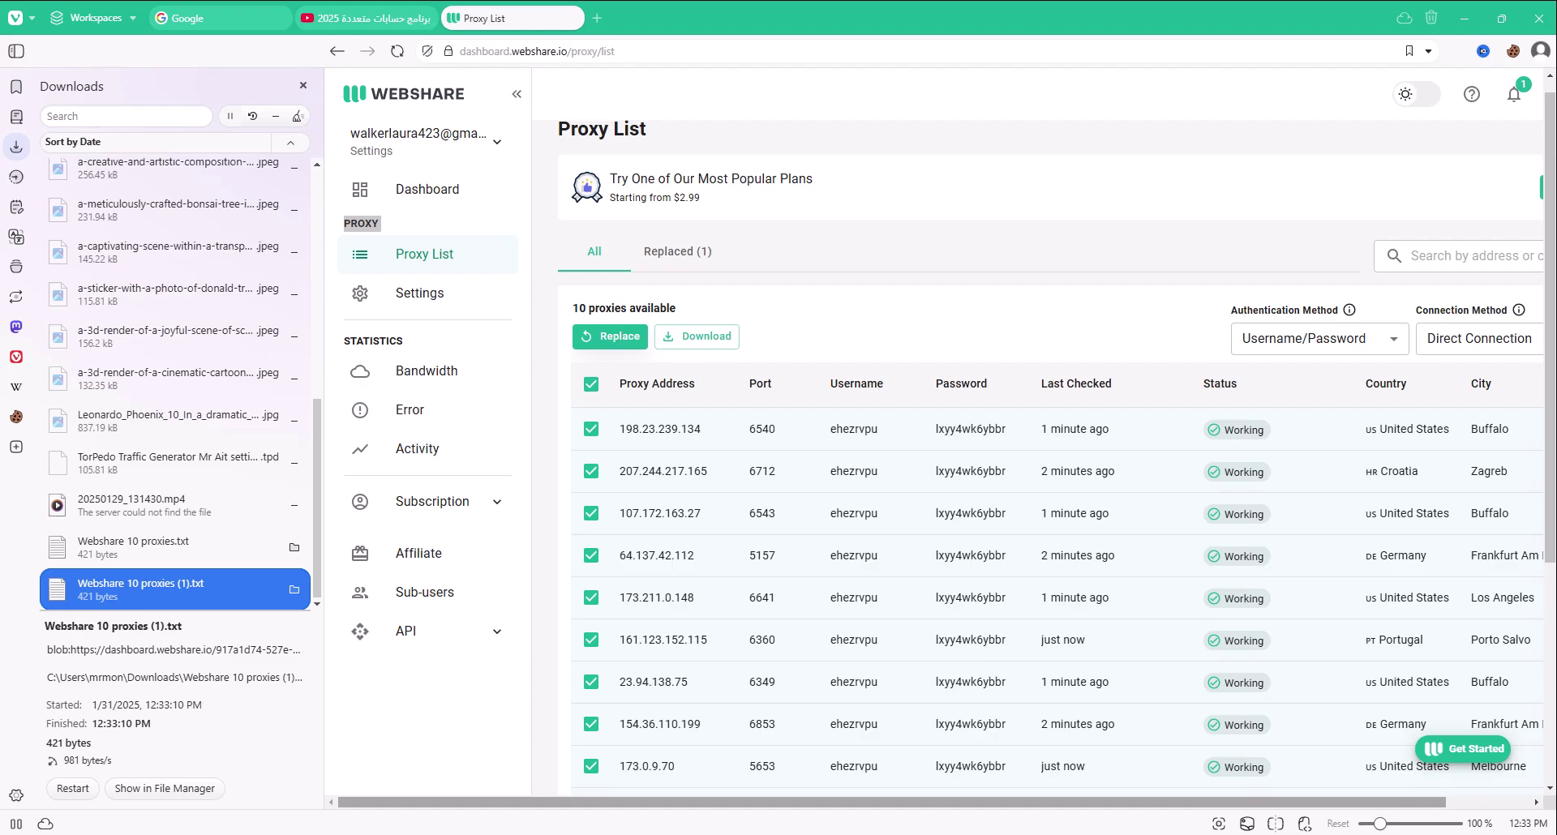
Step: Ask DeepSeek to prepend socks5:// to all ten pasted proxy lines and copy its code-block reply
{"action": "key", "text": "alt+Tab"}
{"action": "left_click", "coordinate": [243, 16]}
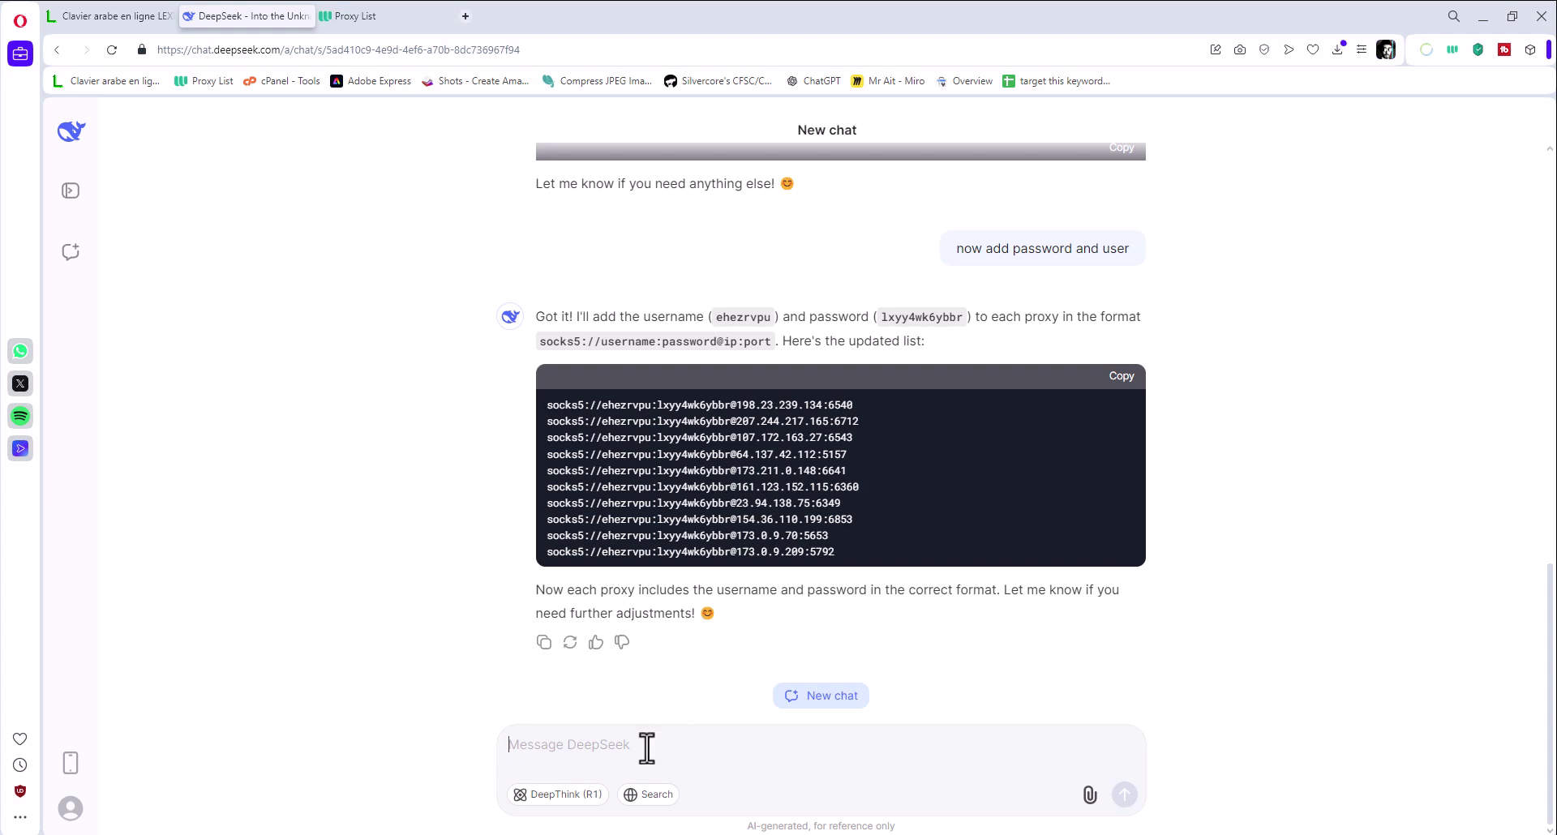
{"action": "type", "text": "hey"}
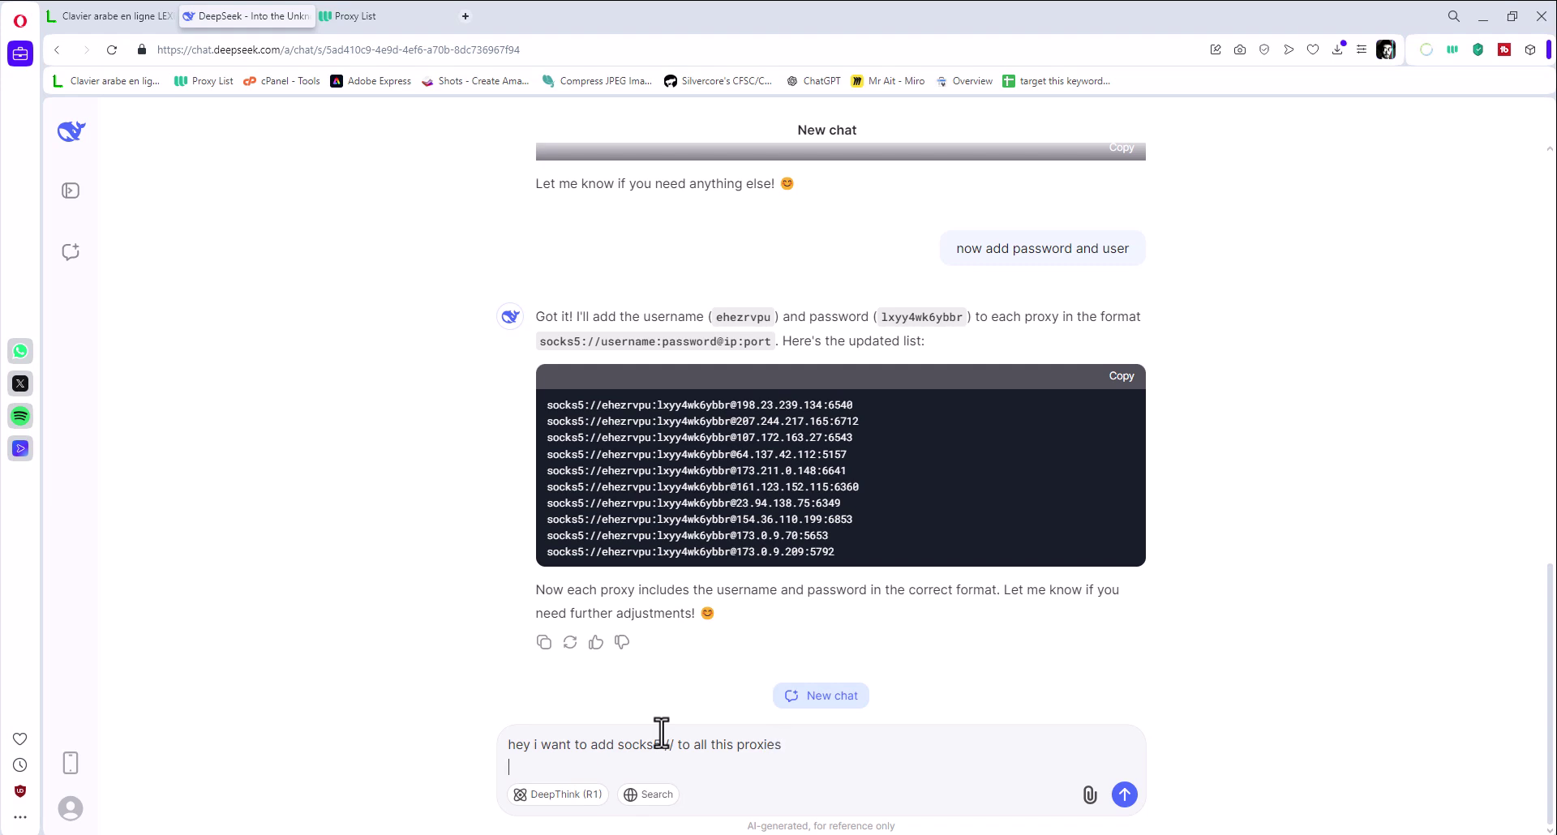
{"action": "key", "text": "alt+Tab"}
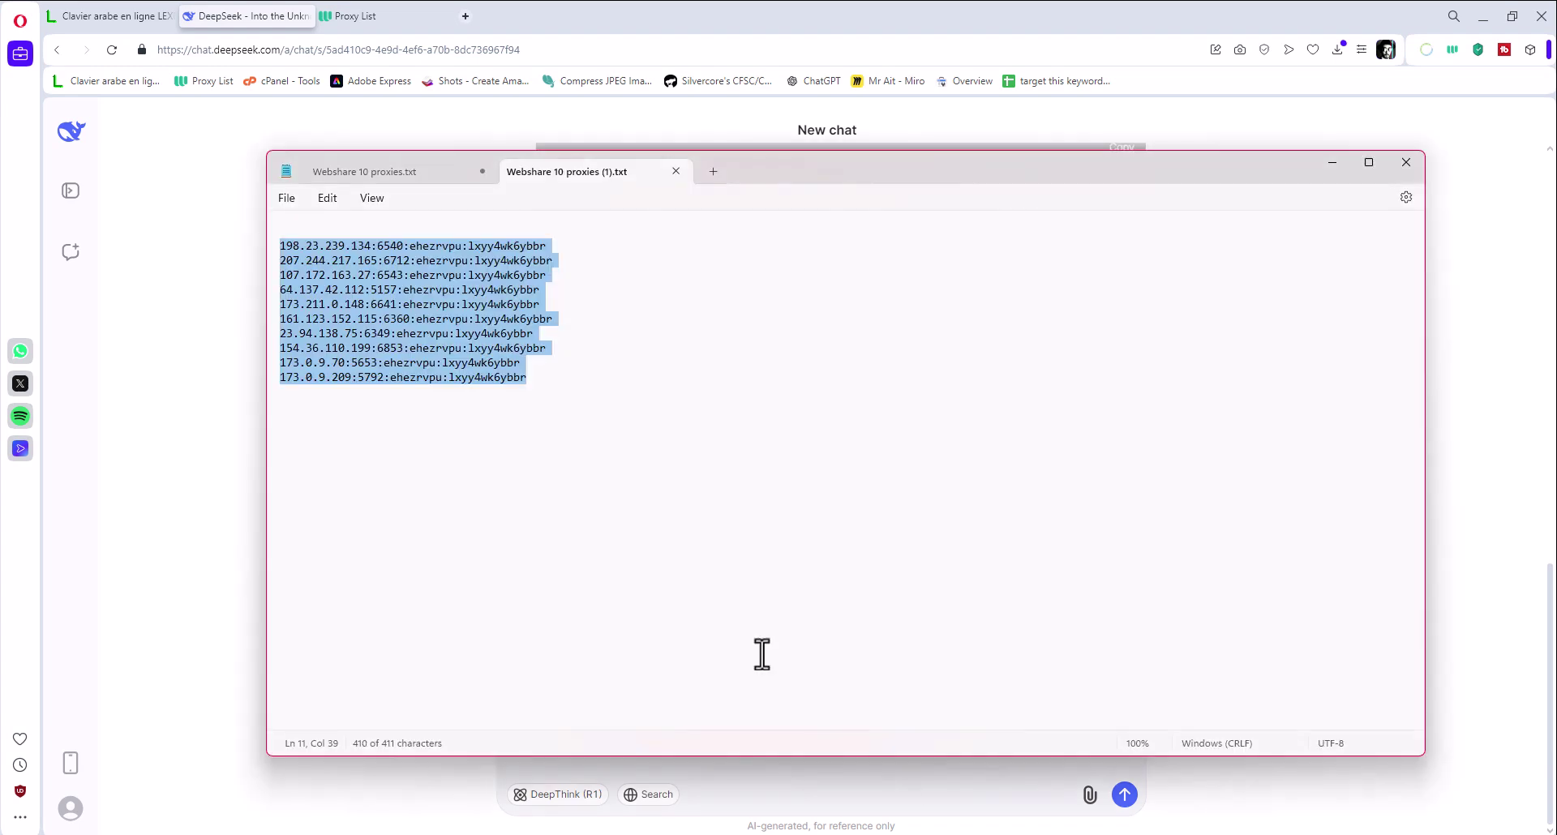
{"action": "left_click", "coordinate": [1332, 163]}
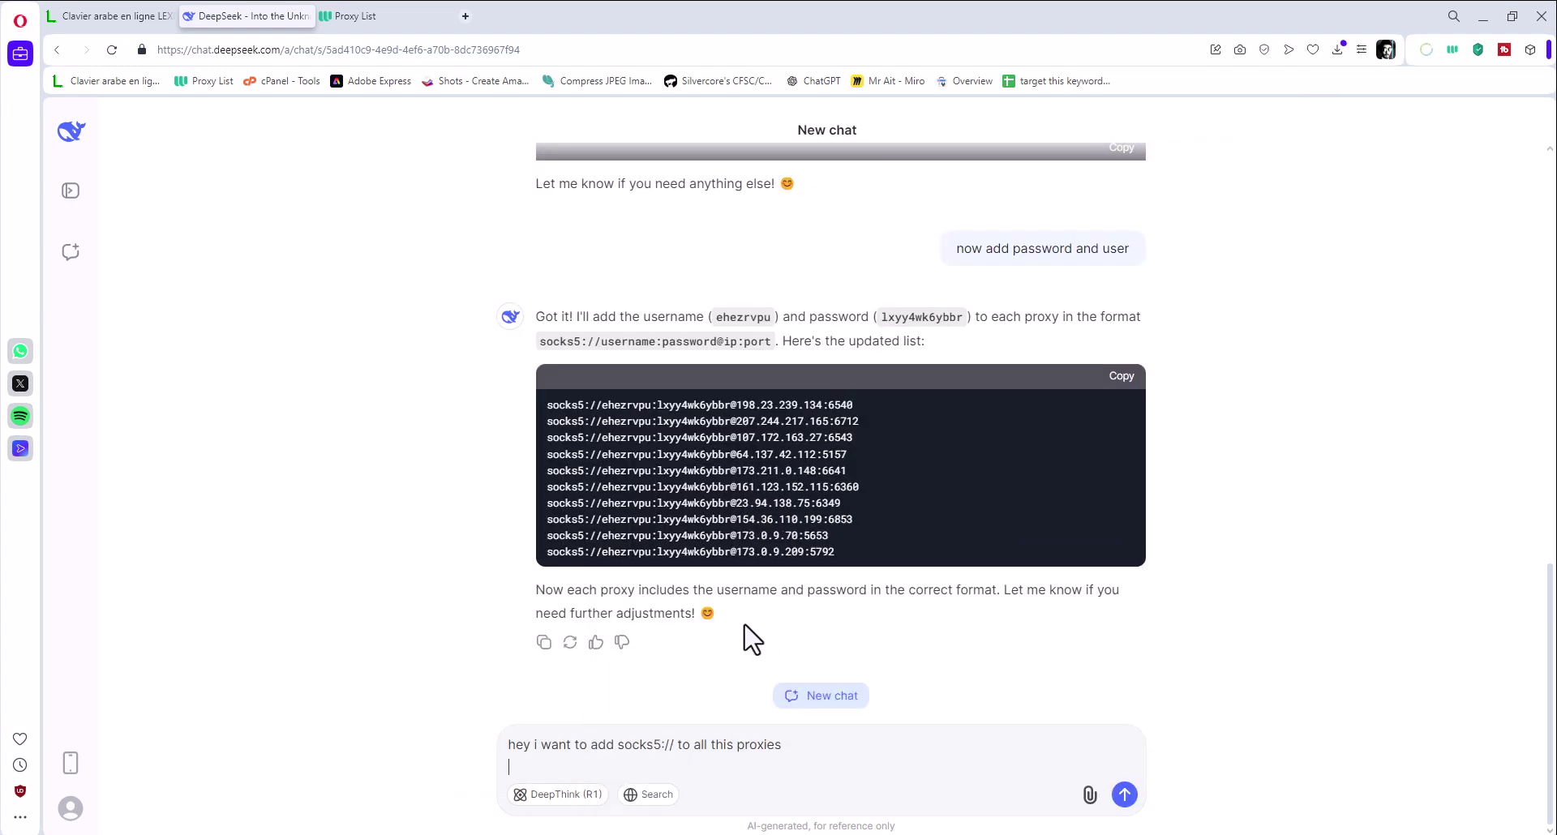
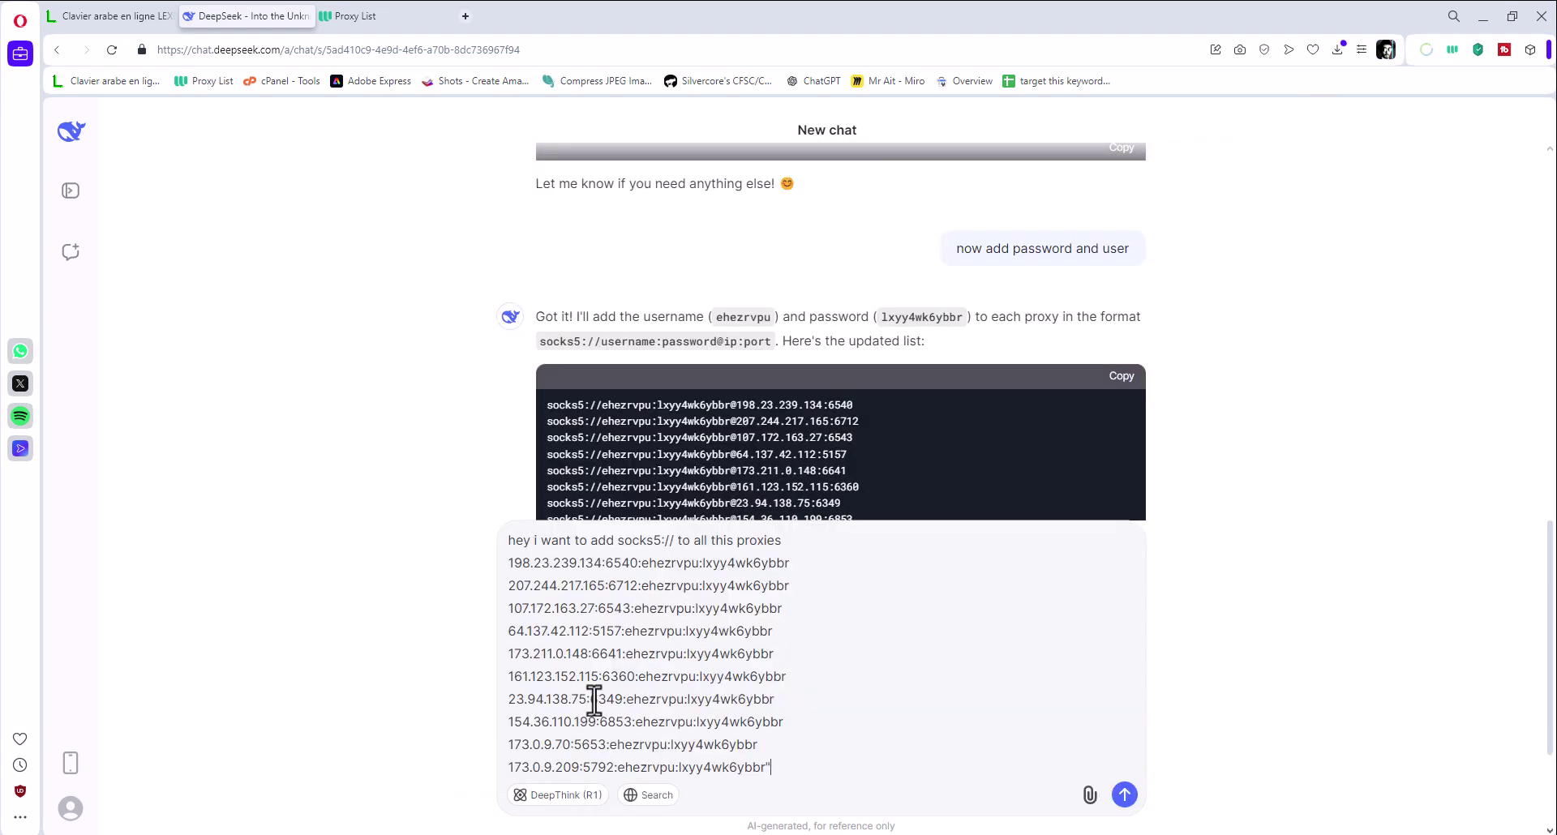
{"action": "key", "text": "Return"}
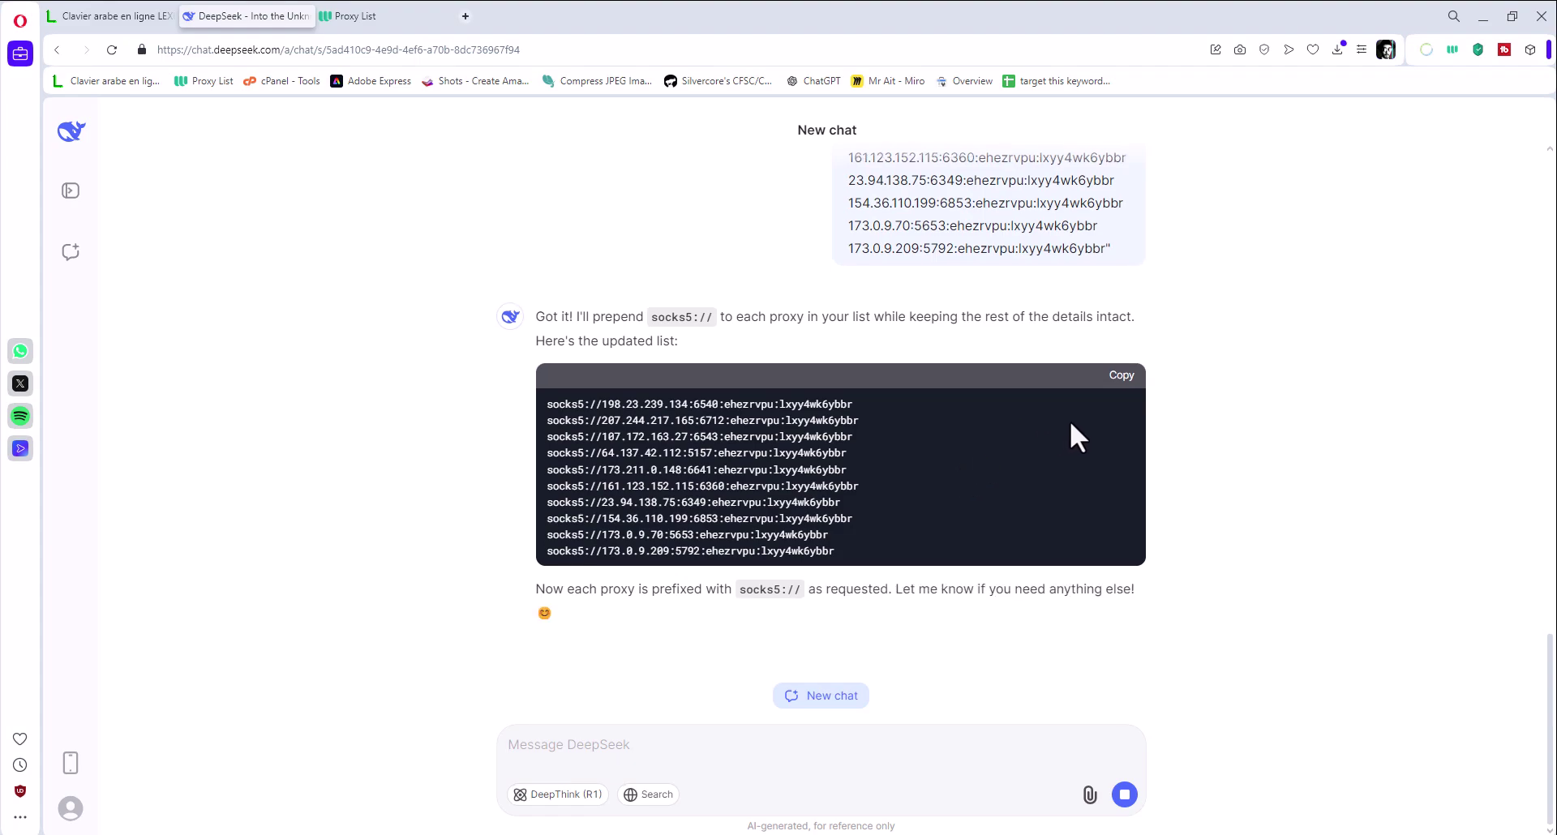
{"action": "left_click", "coordinate": [952, 828]}
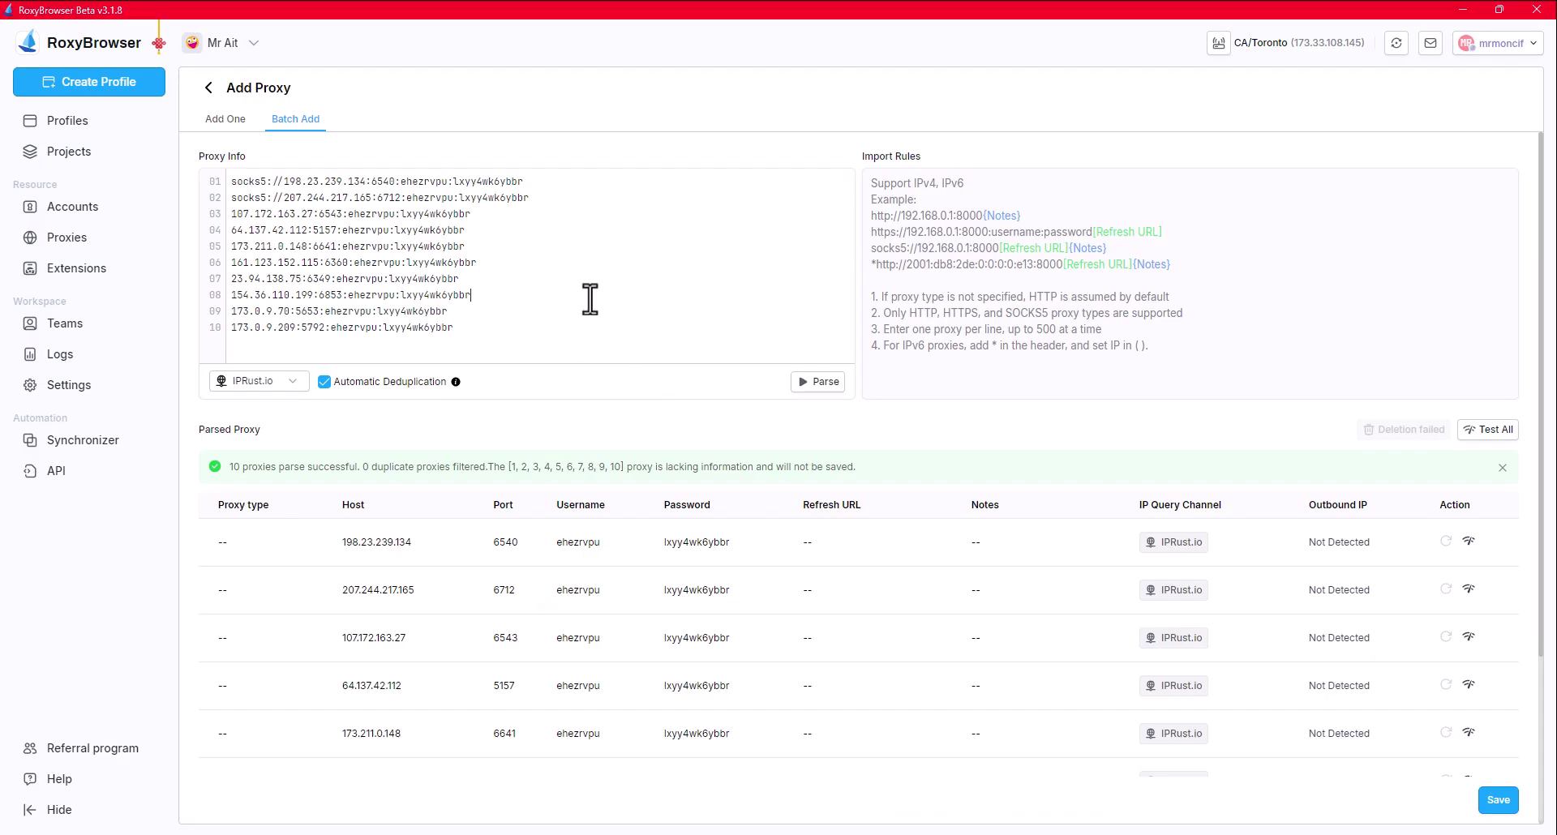
Step: Paste the socks5-prefixed list over the old one, re-parse, and test all ten outbound locations
{"action": "key", "text": "ctrl+a"}
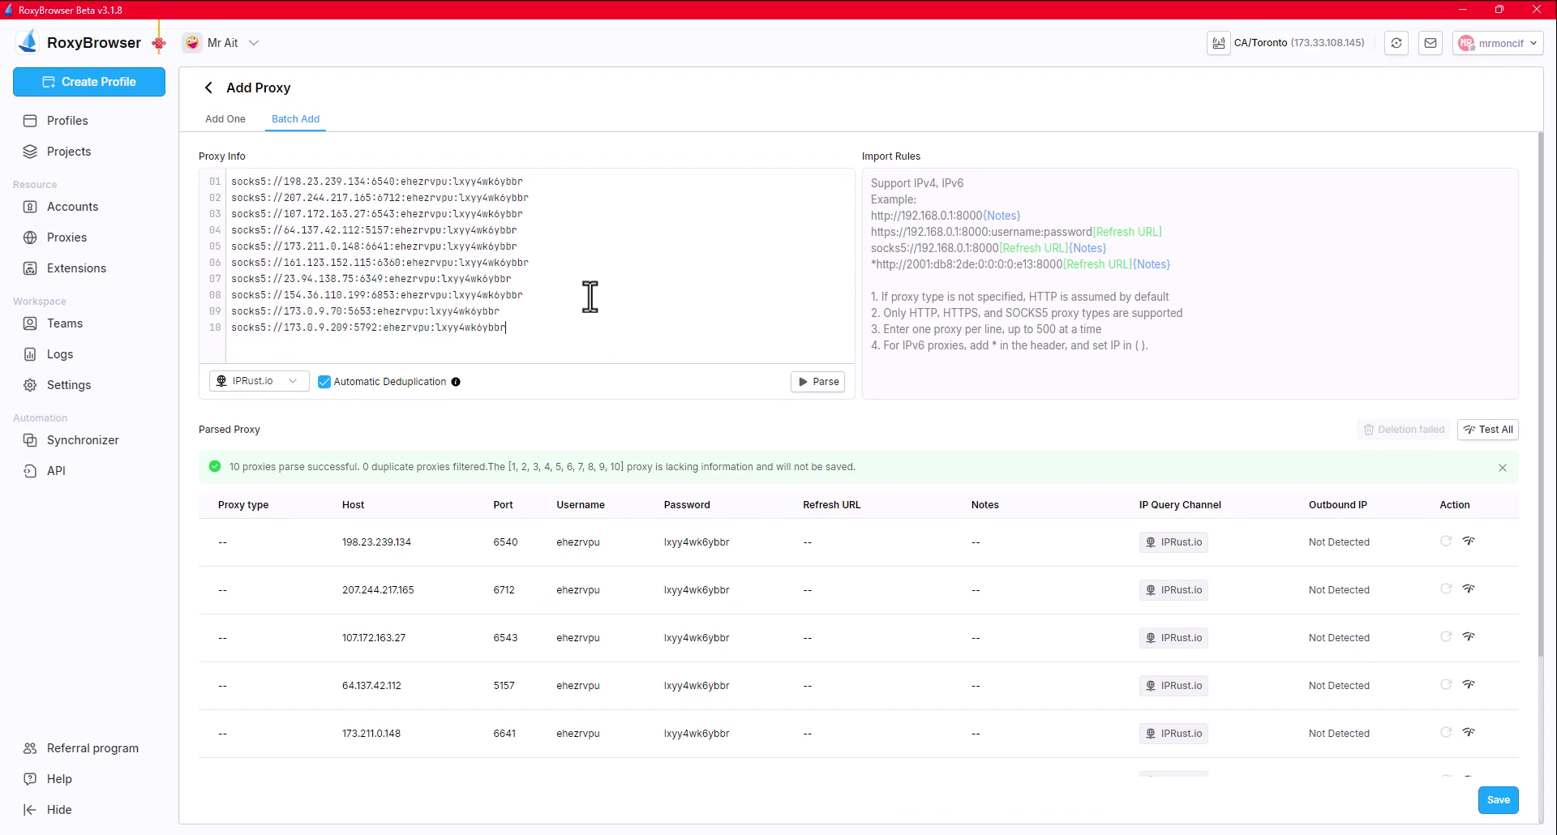
{"action": "left_click", "coordinate": [831, 386]}
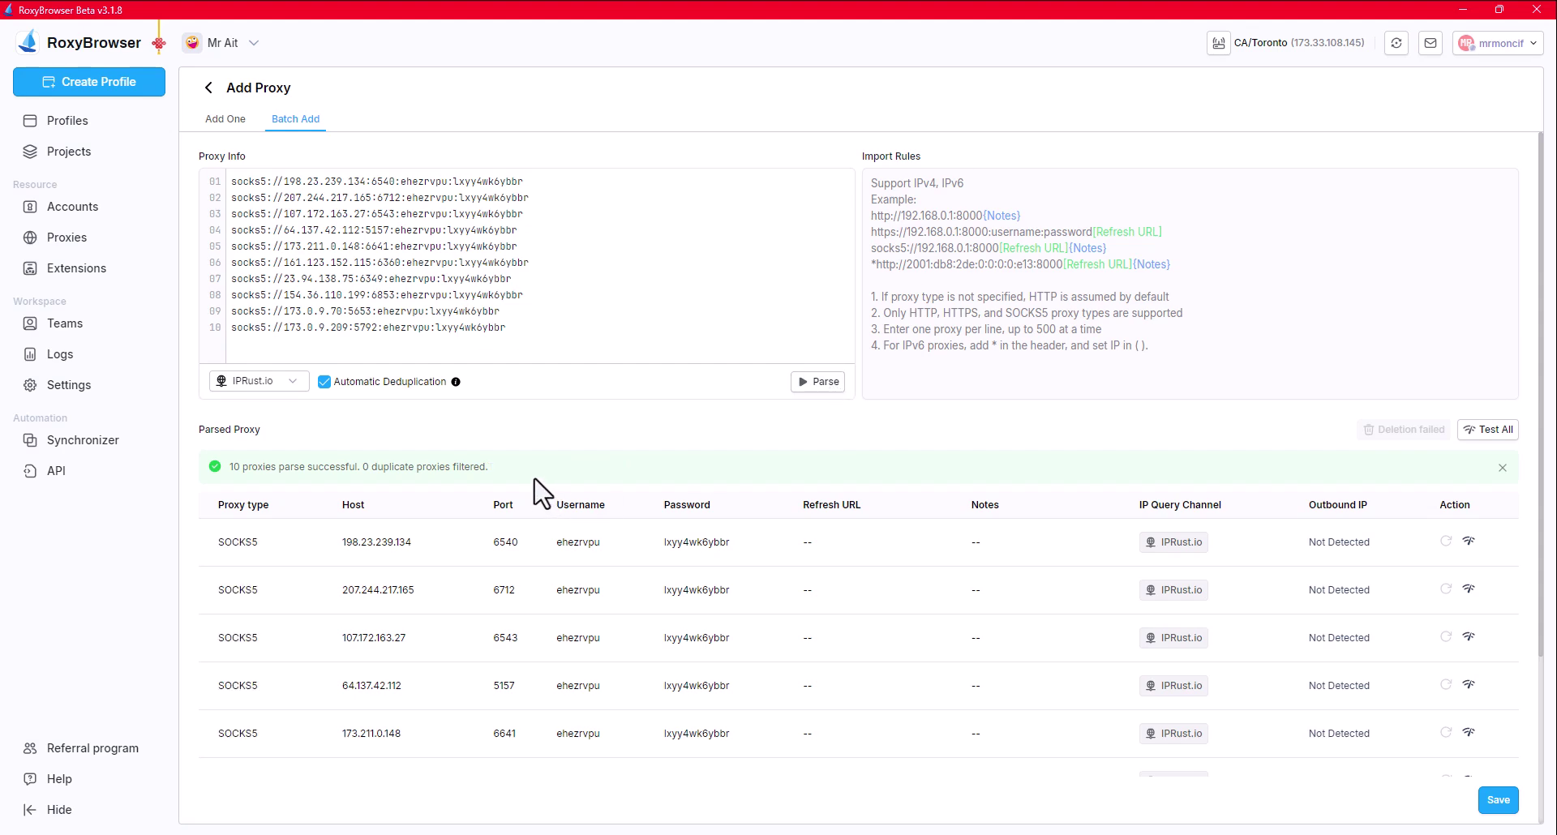
{"action": "left_click", "coordinate": [1482, 432]}
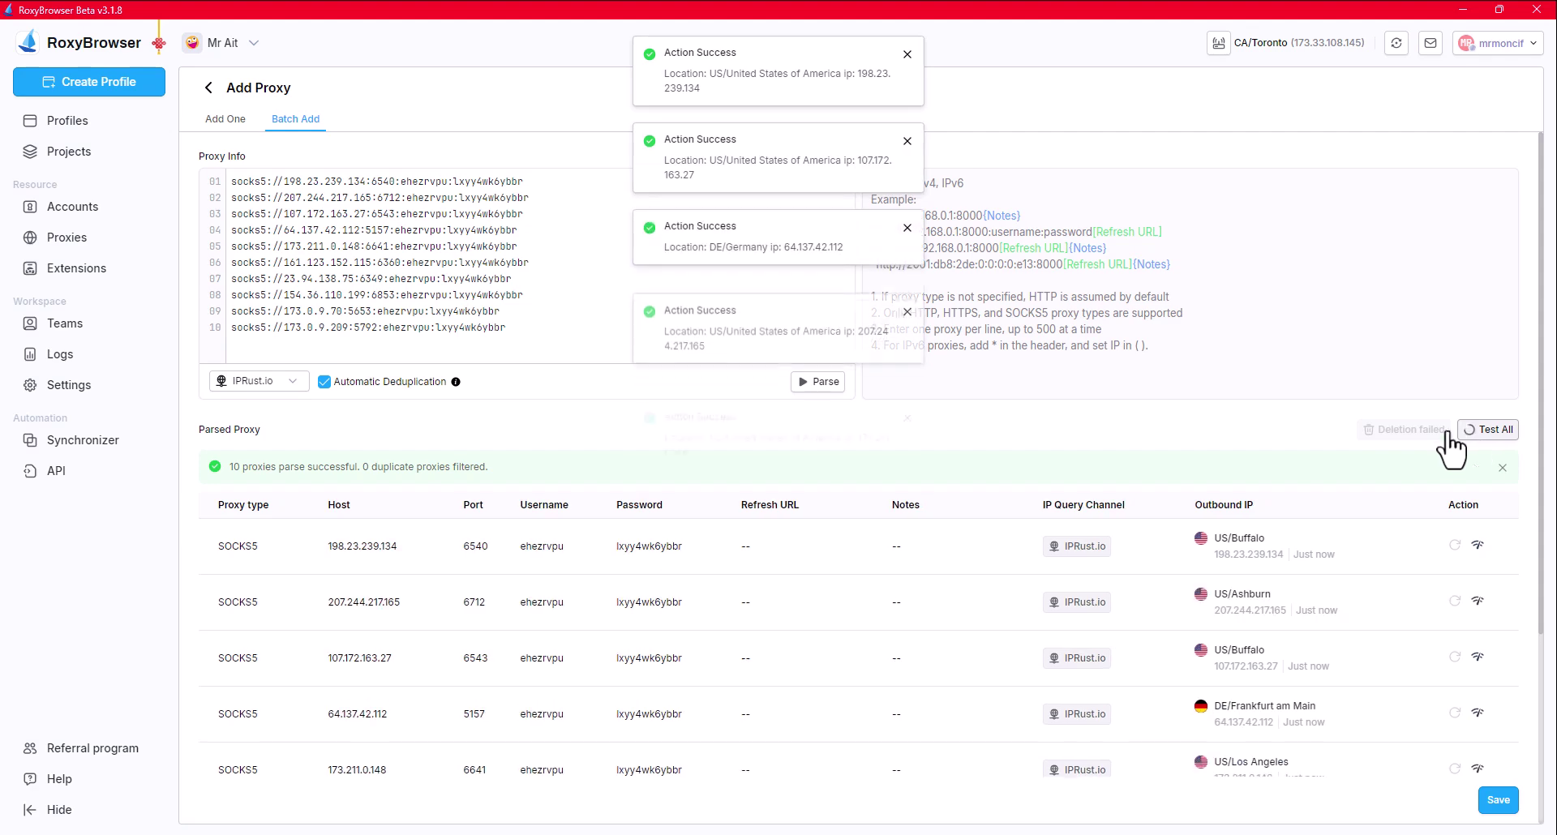
{"action": "scroll", "coordinate": [1455, 665], "scroll_direction": "down", "scroll_amount": 3}
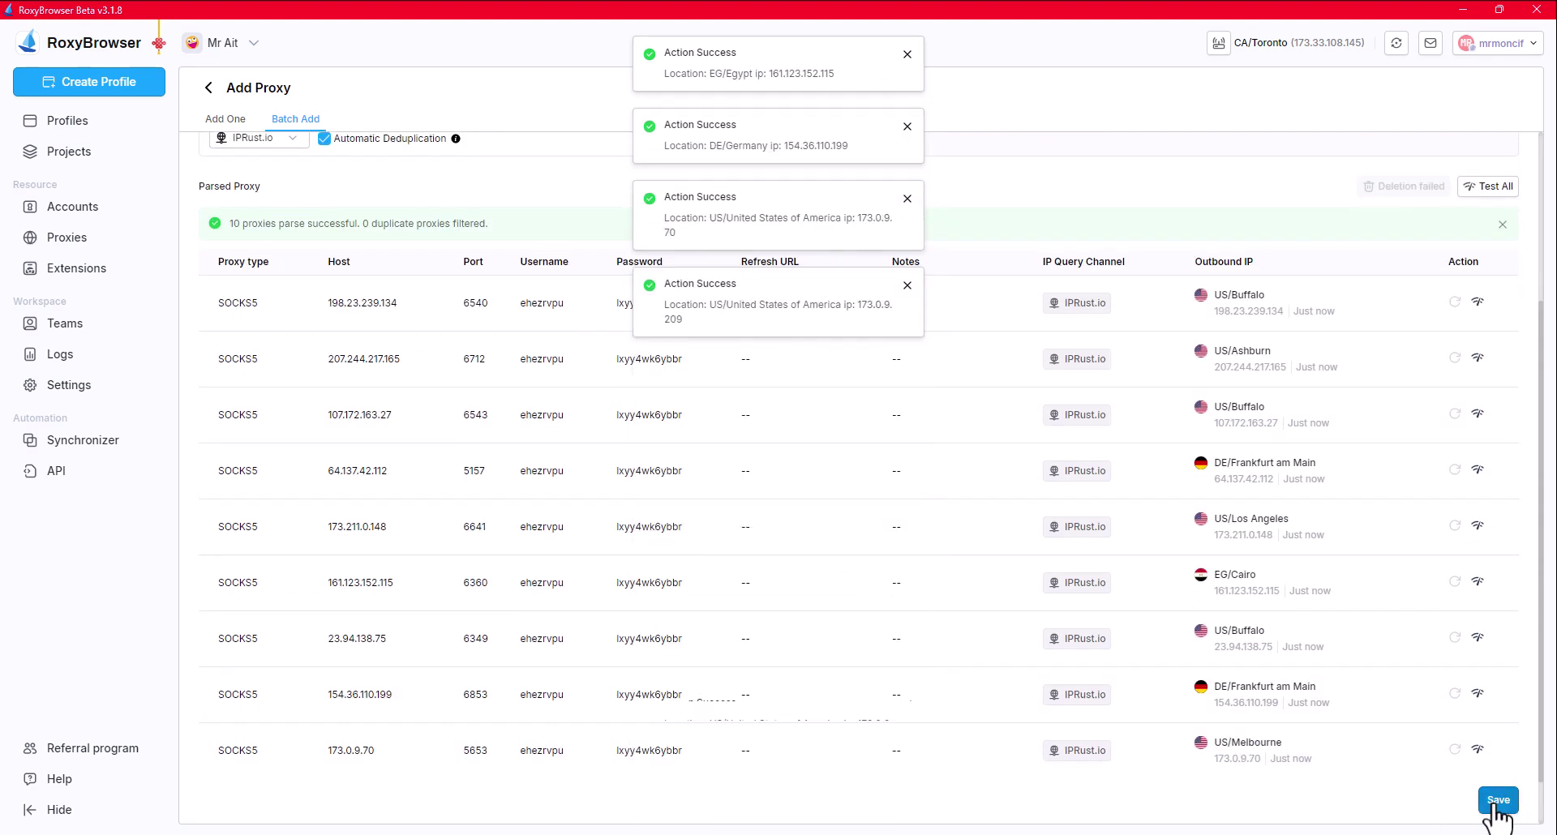
{"action": "scroll", "coordinate": [1013, 551], "scroll_direction": "down", "scroll_amount": 1}
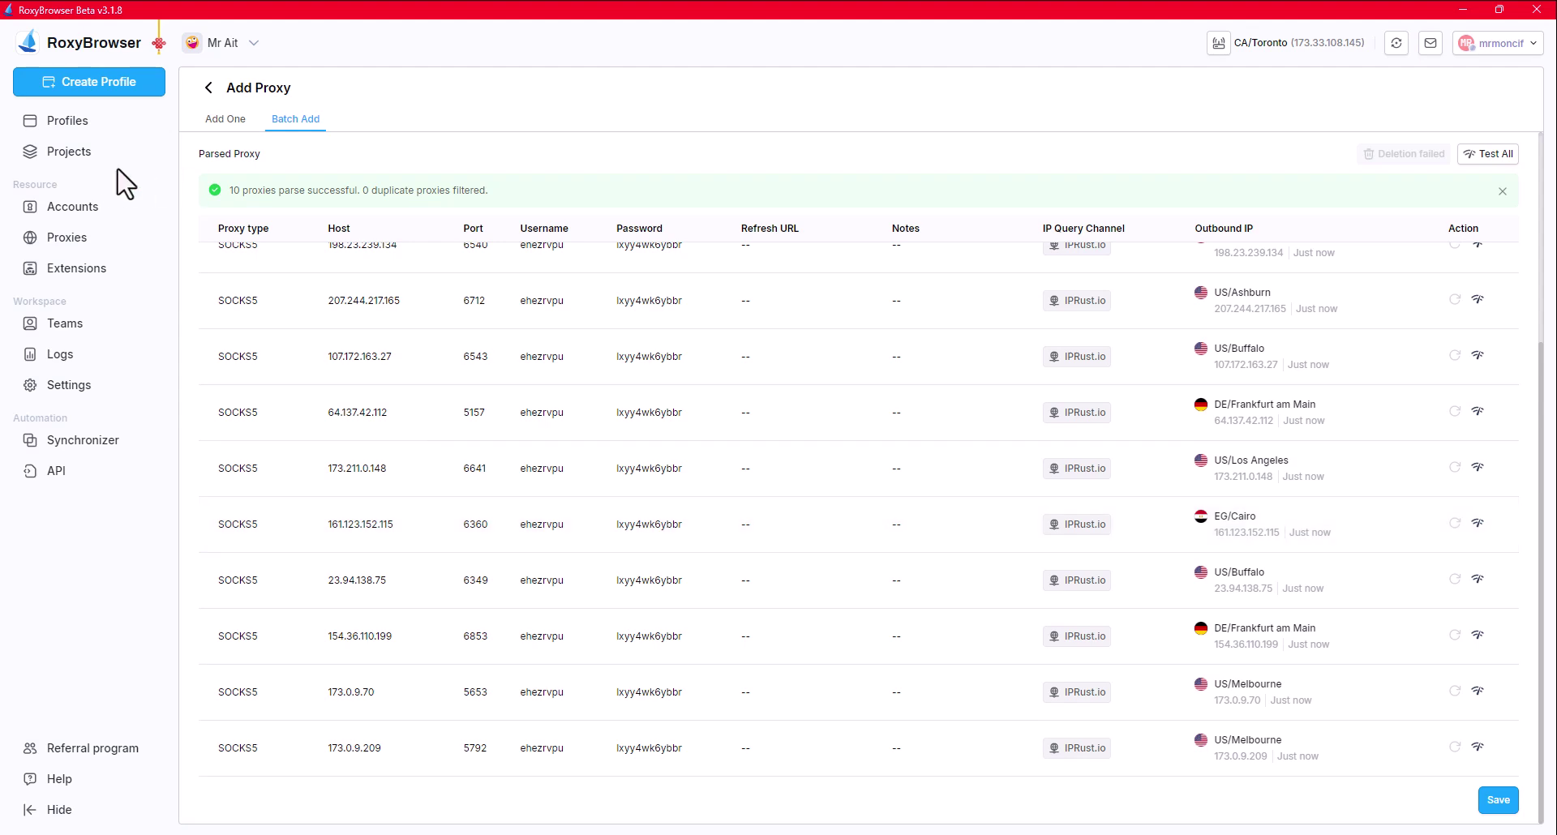
Step: Auto-fill the Add One proxy form from line 06 (161.123.152.115:6360) via Intelligent Recognition
{"action": "left_click", "coordinate": [224, 119]}
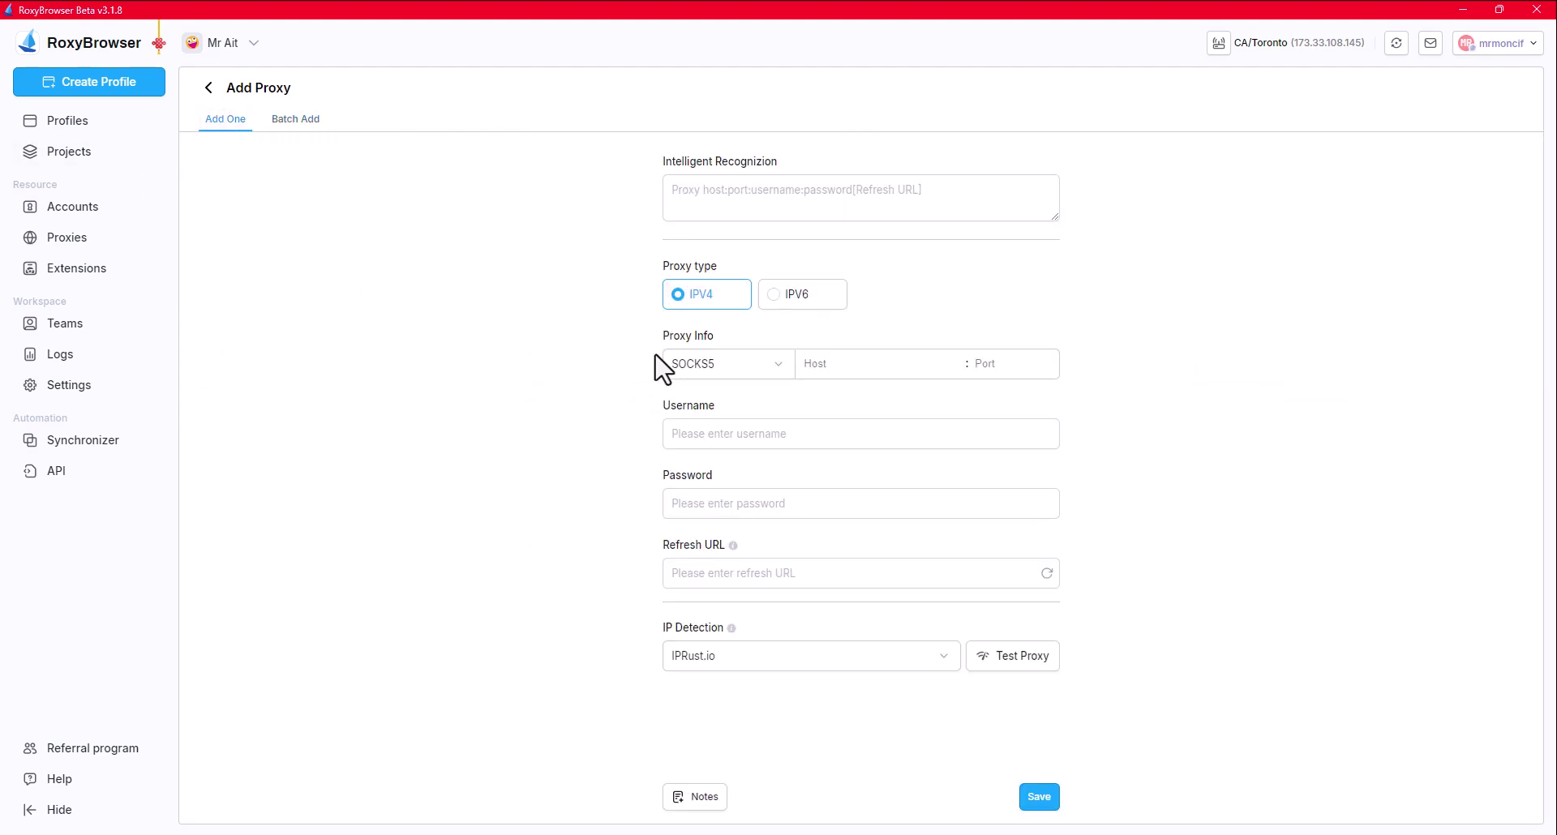
{"action": "left_click", "coordinate": [297, 118]}
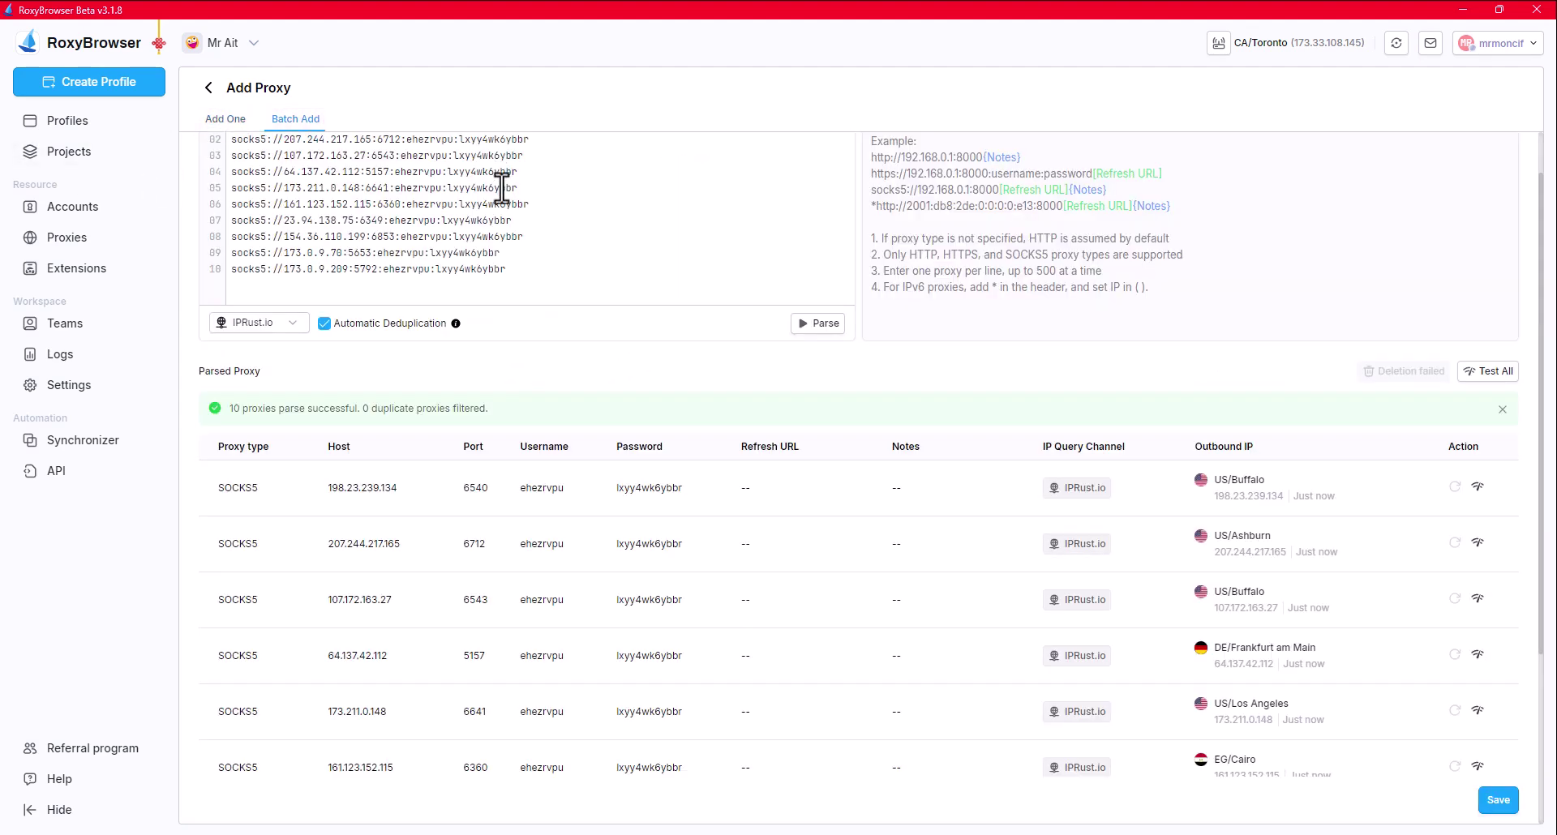
{"action": "left_click_drag", "start_coordinate": [529, 206], "coordinate": [277, 209]}
{"action": "key", "text": "ctrl+c"}
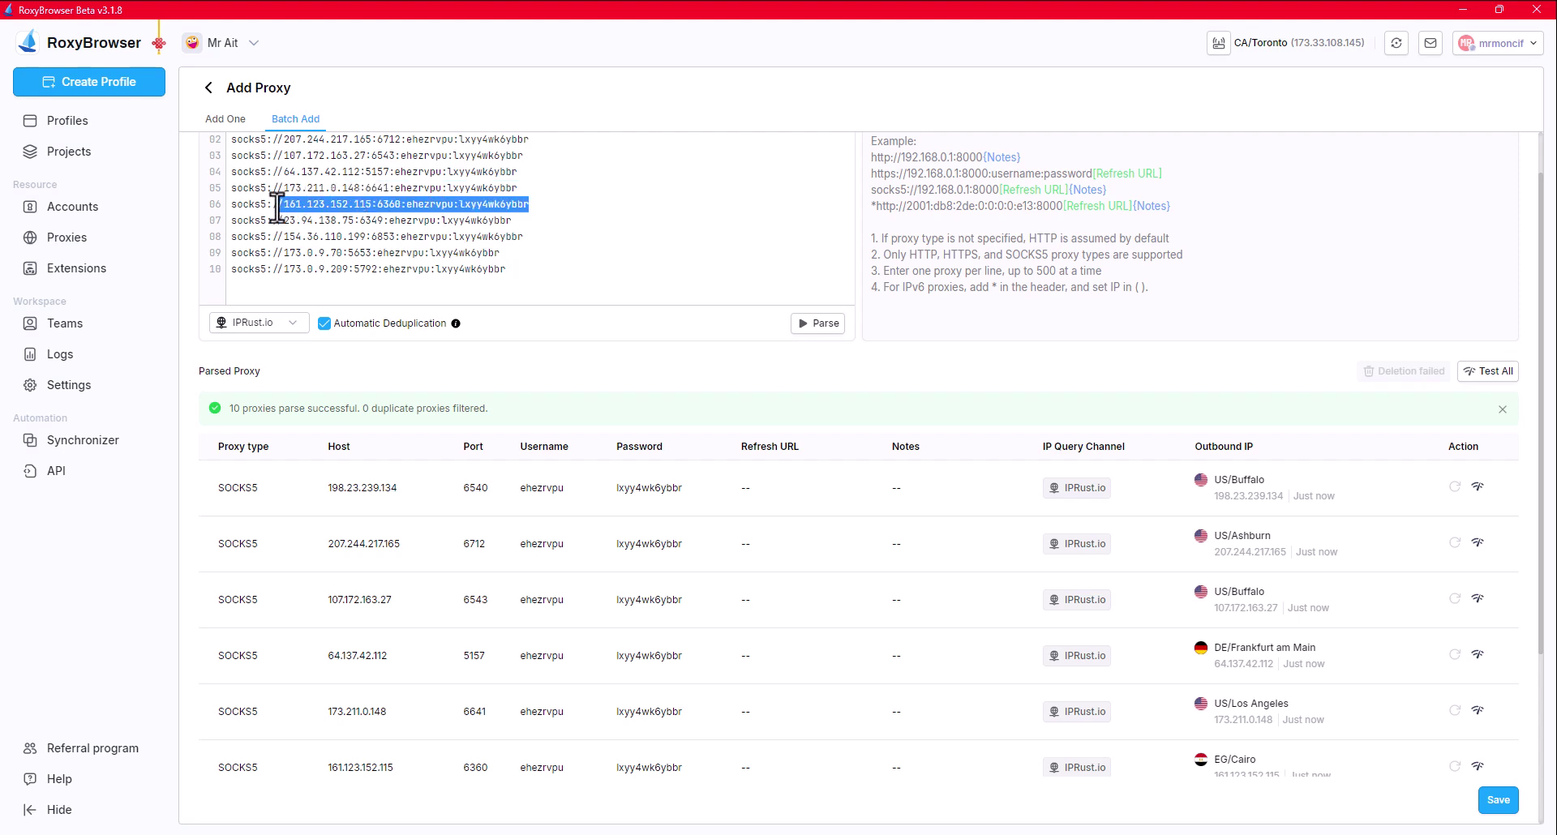
{"action": "left_click", "coordinate": [226, 118]}
{"action": "left_click", "coordinate": [733, 202]}
{"action": "key", "text": "ctrl+v"}
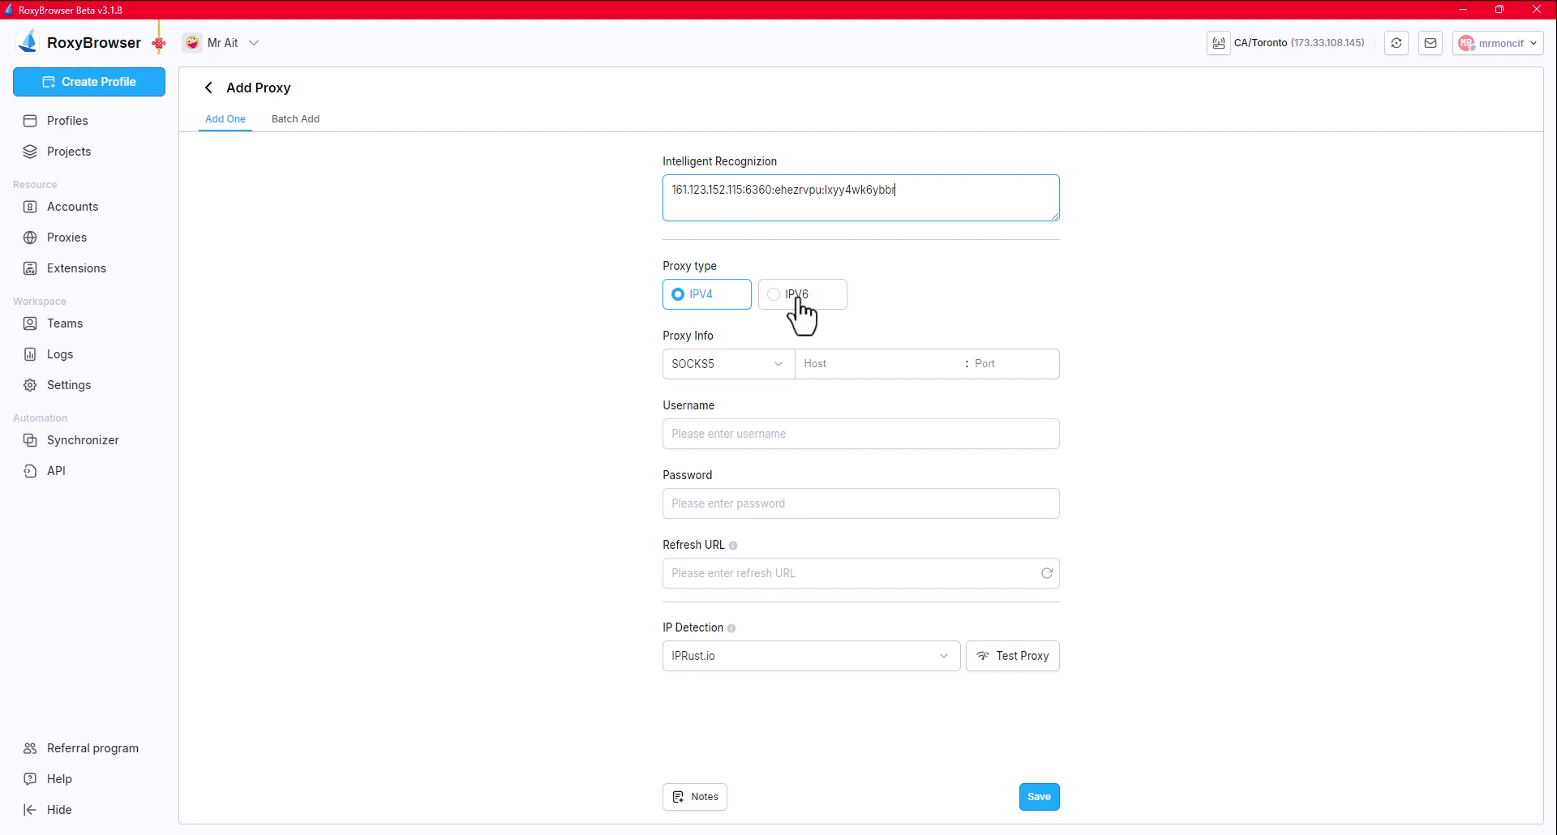
{"action": "left_click", "coordinate": [895, 430]}
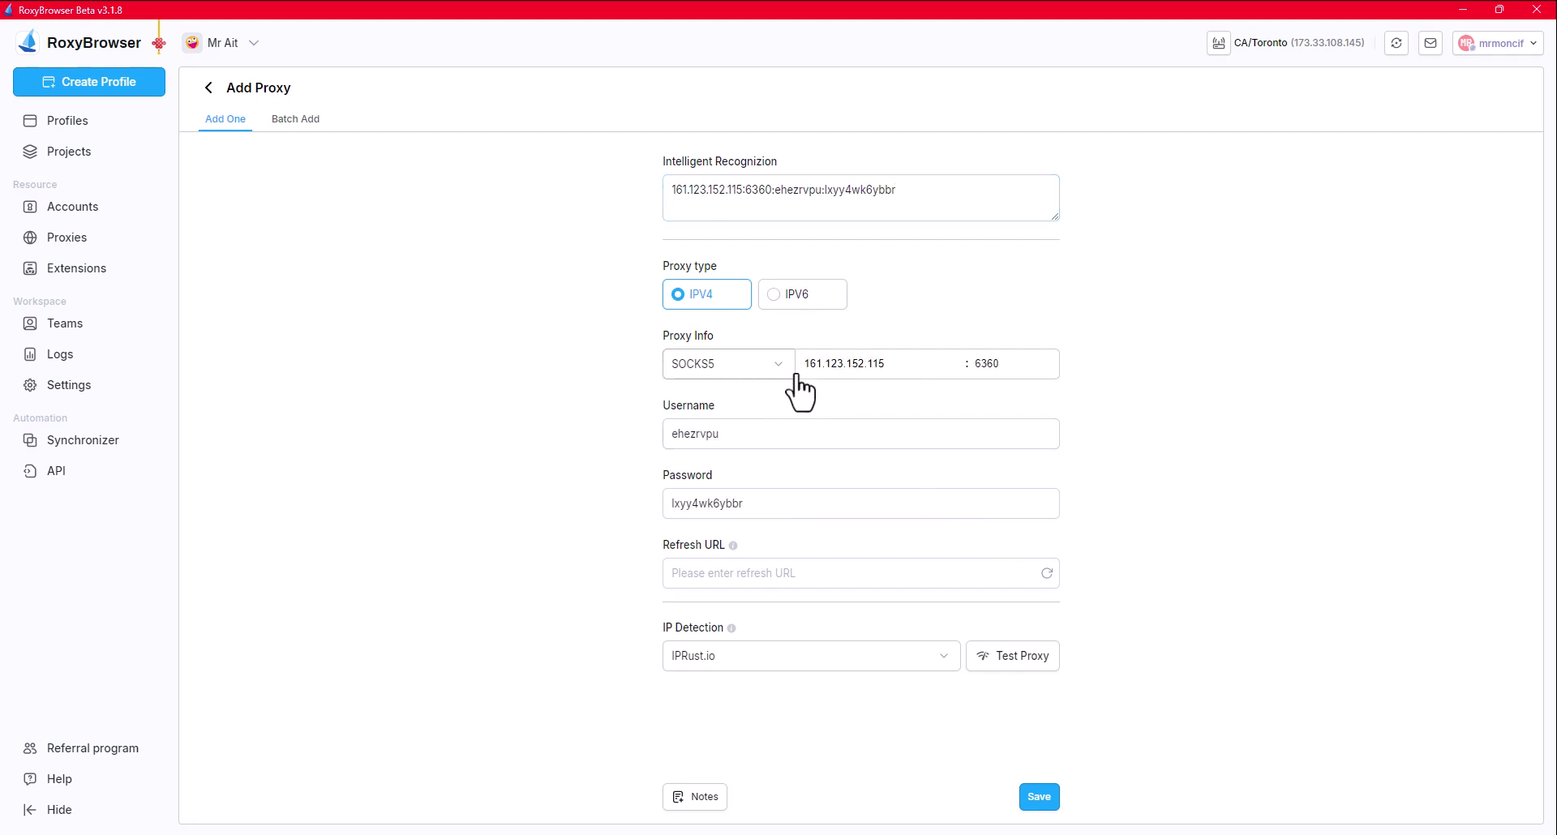
{"action": "left_click", "coordinate": [91, 274]}
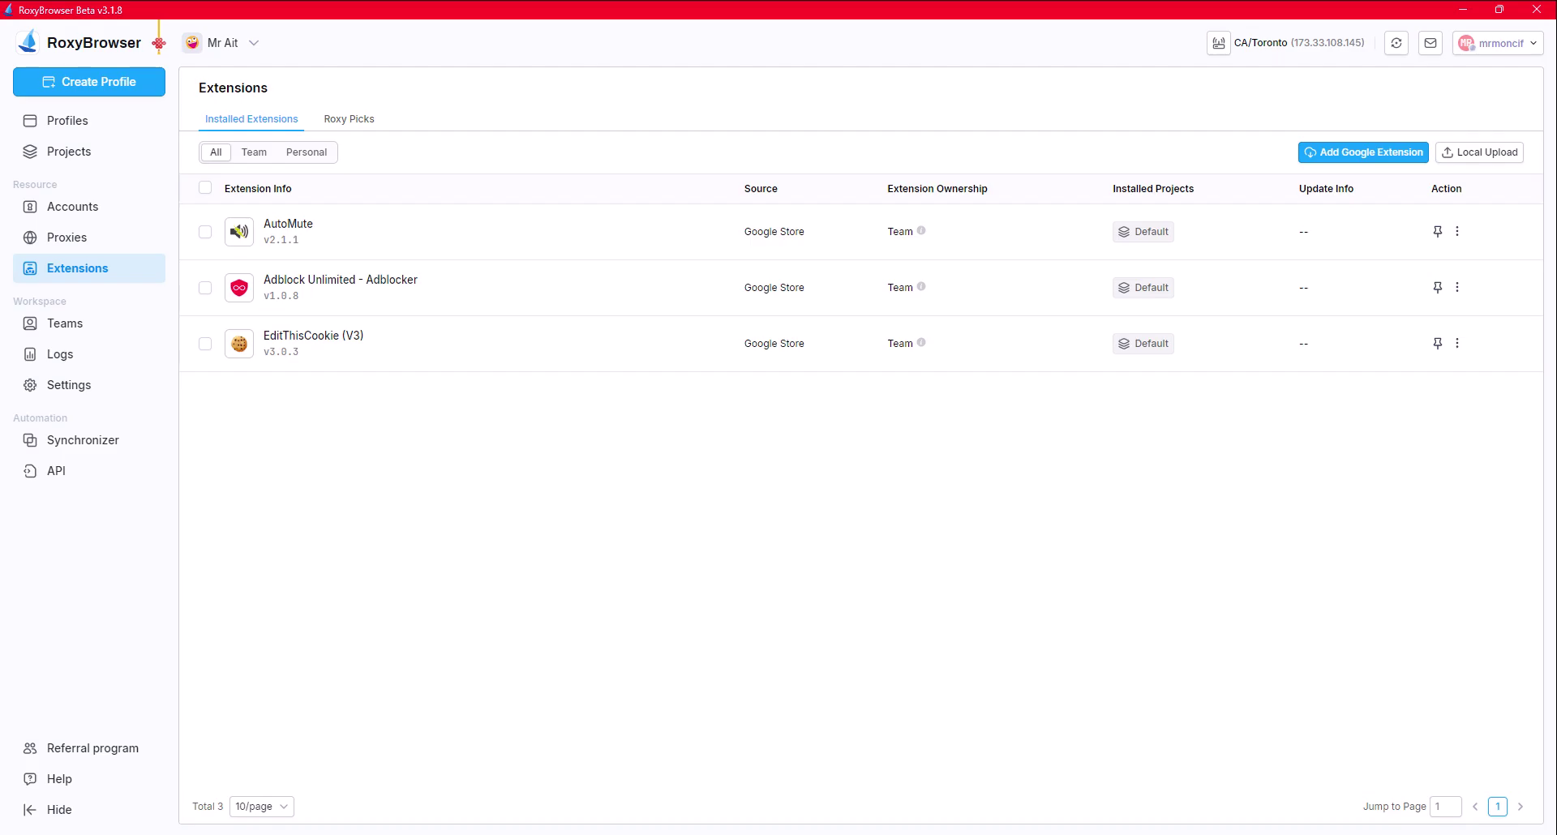
Step: Close the extension popup in Vivaldi and minimize it, revealing RoxyBrowser's three installed extensions
{"action": "key", "text": "alt+Tab"}
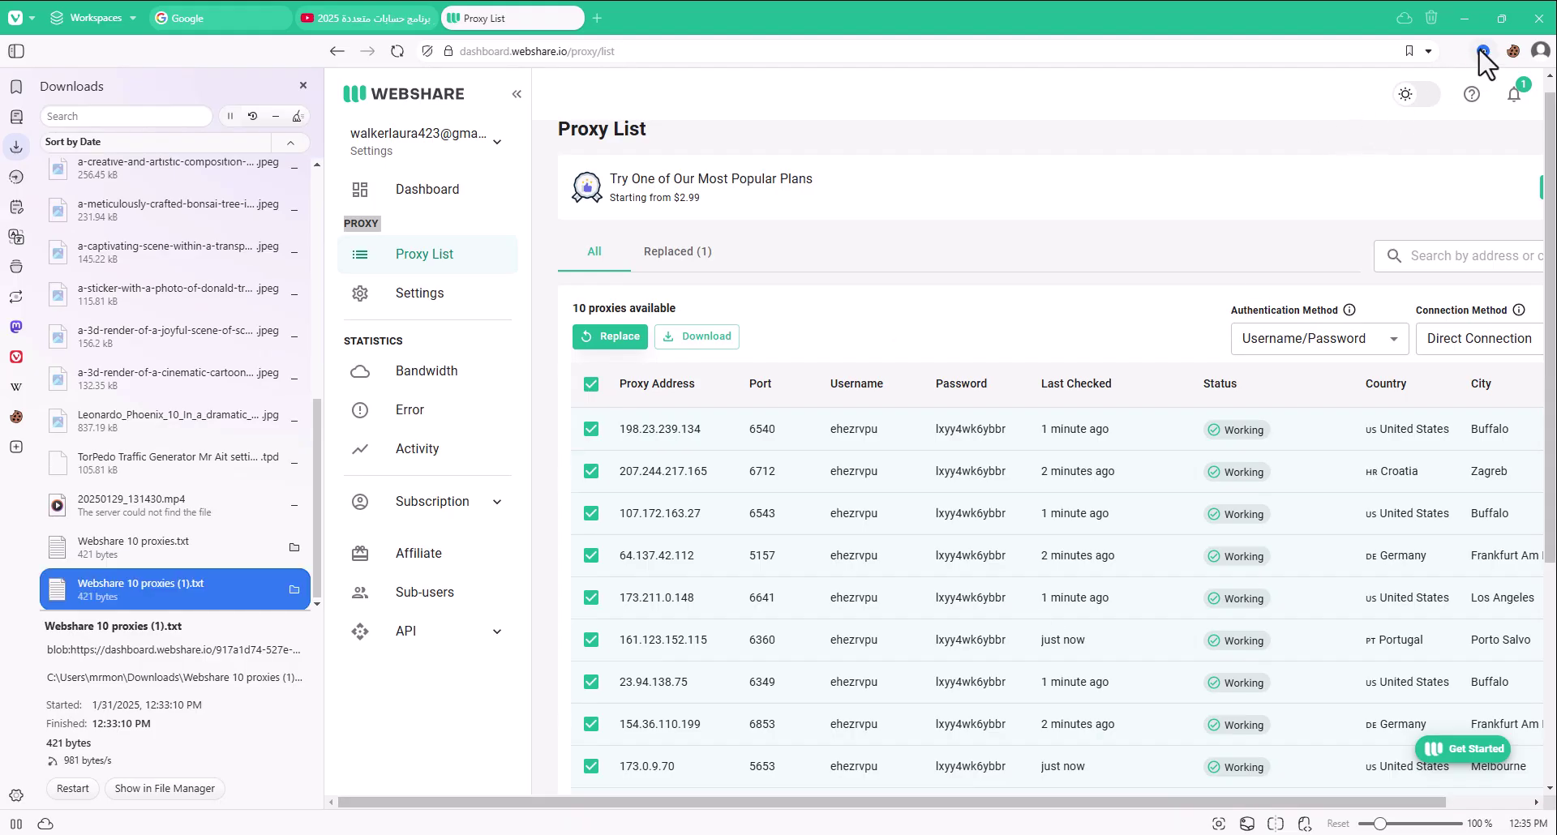
{"action": "left_click", "coordinate": [1480, 51]}
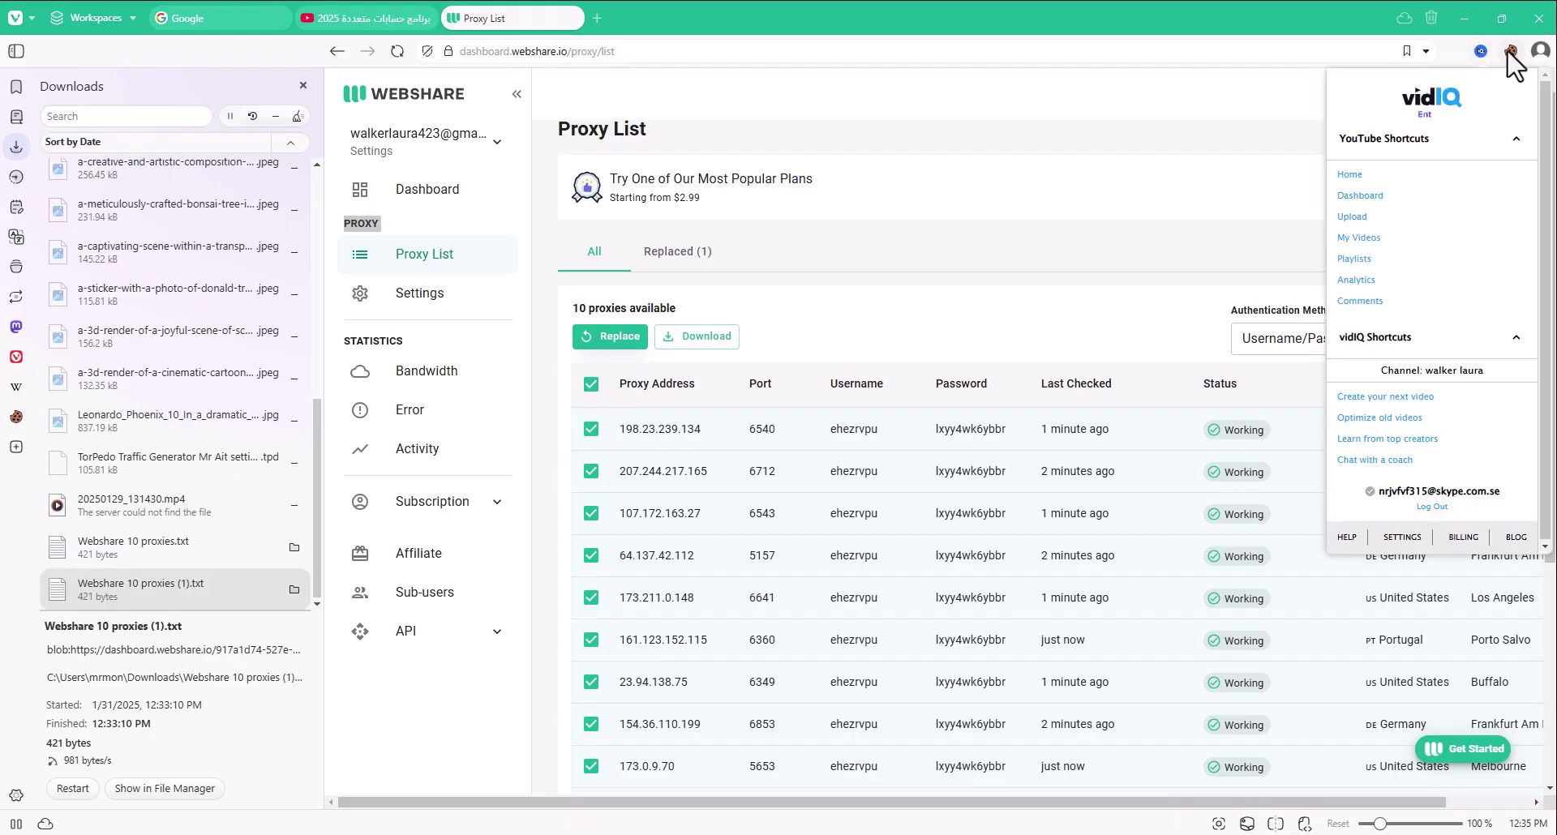
{"action": "left_click", "coordinate": [1510, 51]}
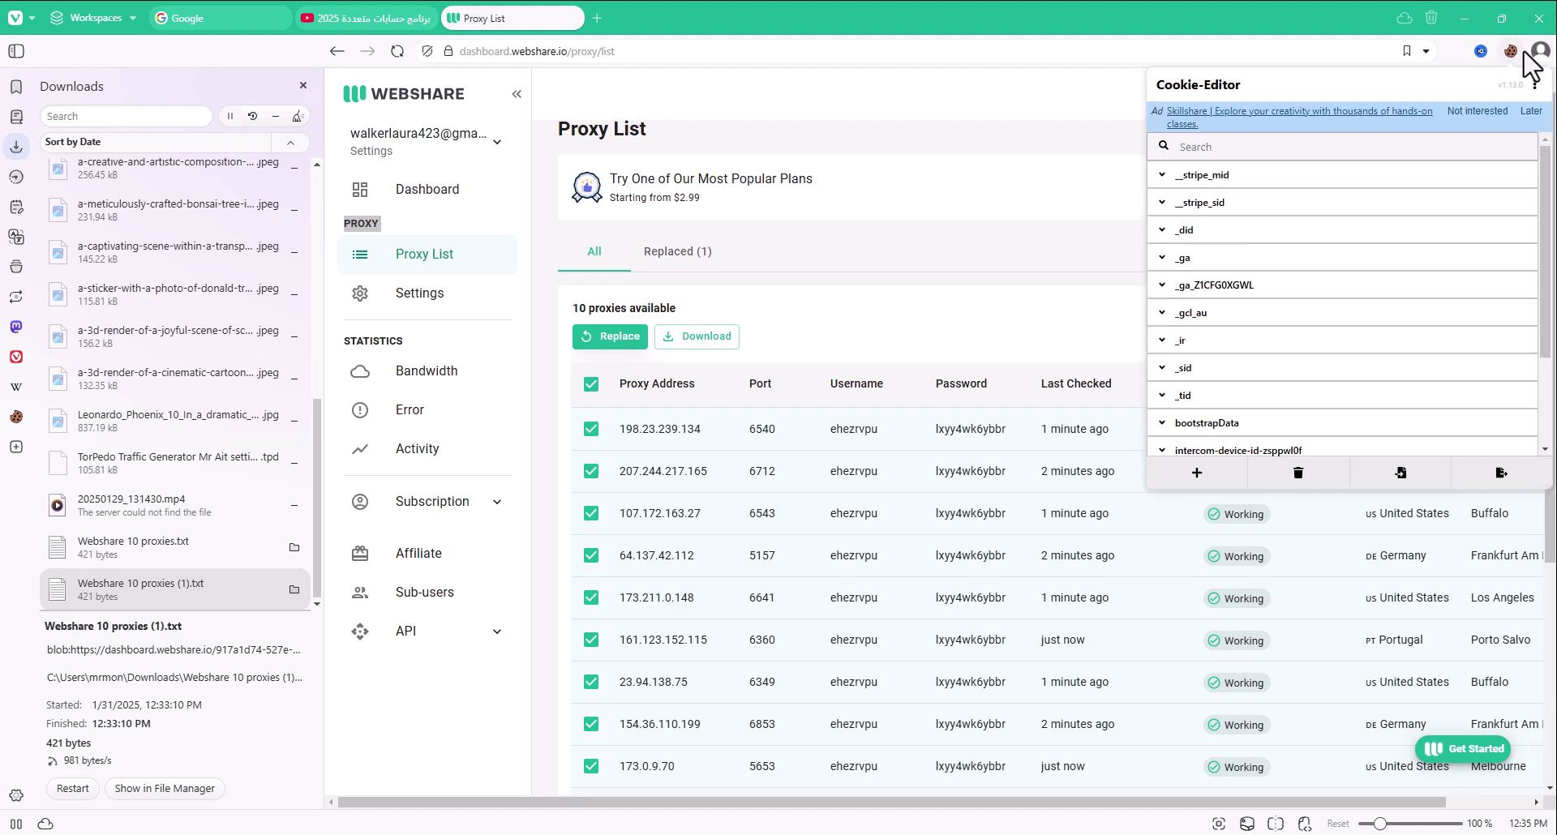
{"action": "left_click", "coordinate": [1464, 18]}
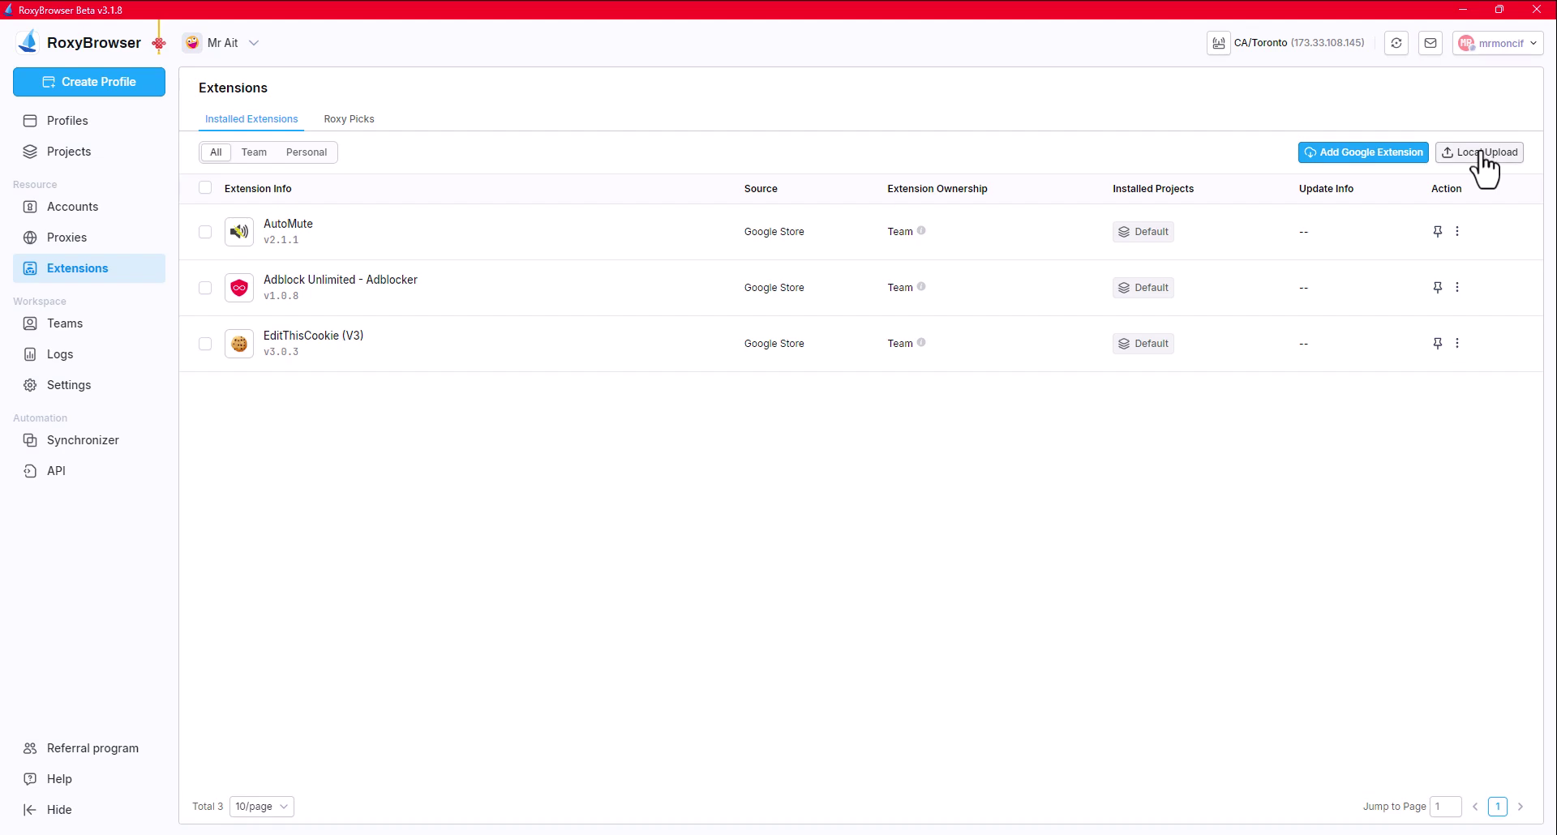
Step: Open then cancel the Add Google Extension dialog, and view the single-Owner Teams page
{"action": "left_click", "coordinate": [1380, 153]}
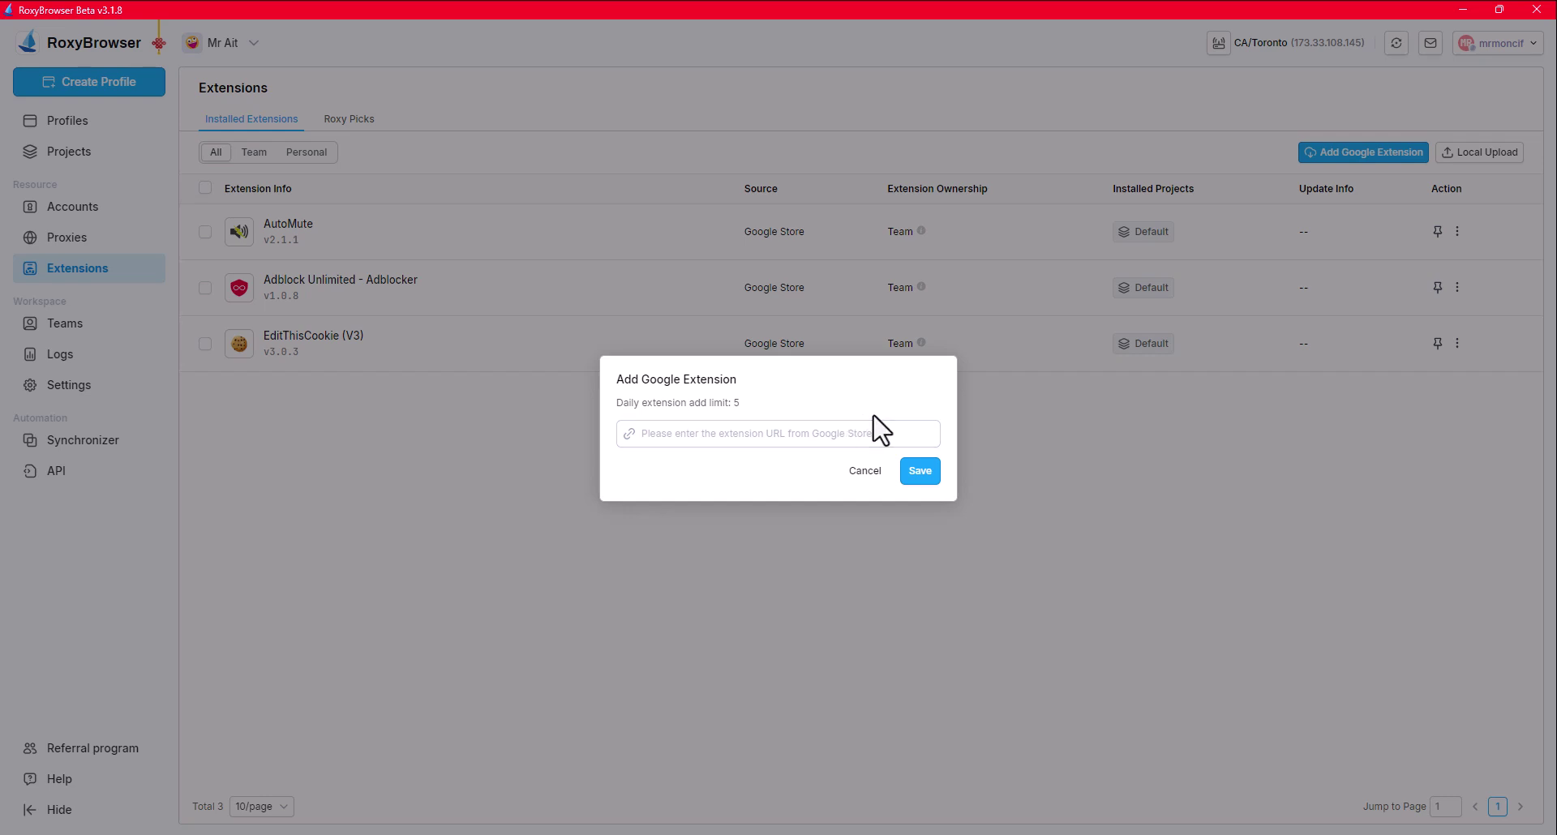
{"action": "left_click", "coordinate": [863, 500]}
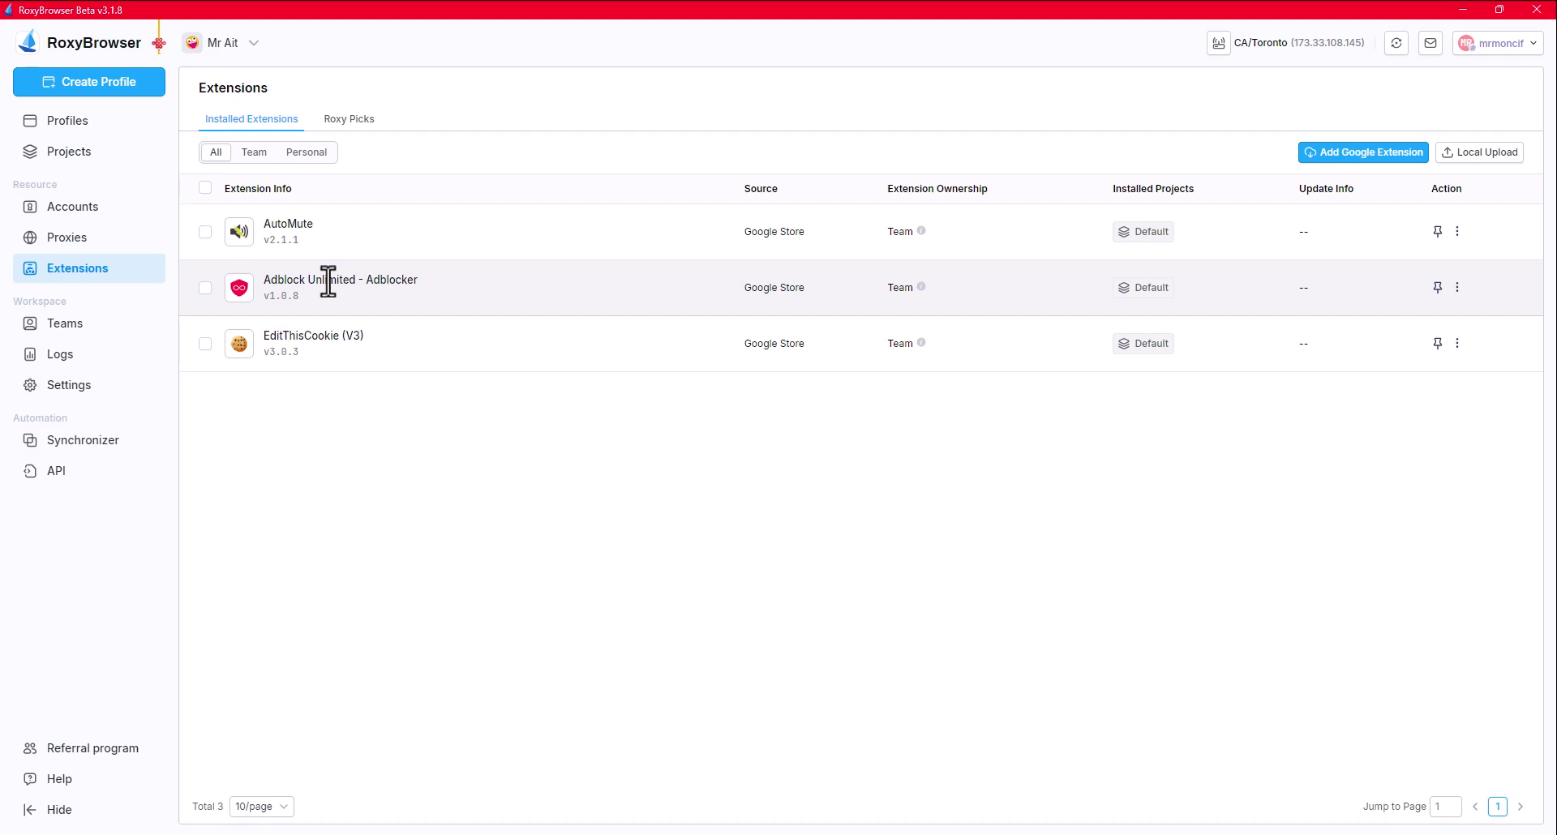
{"action": "left_click_drag", "start_coordinate": [269, 335], "coordinate": [372, 337]}
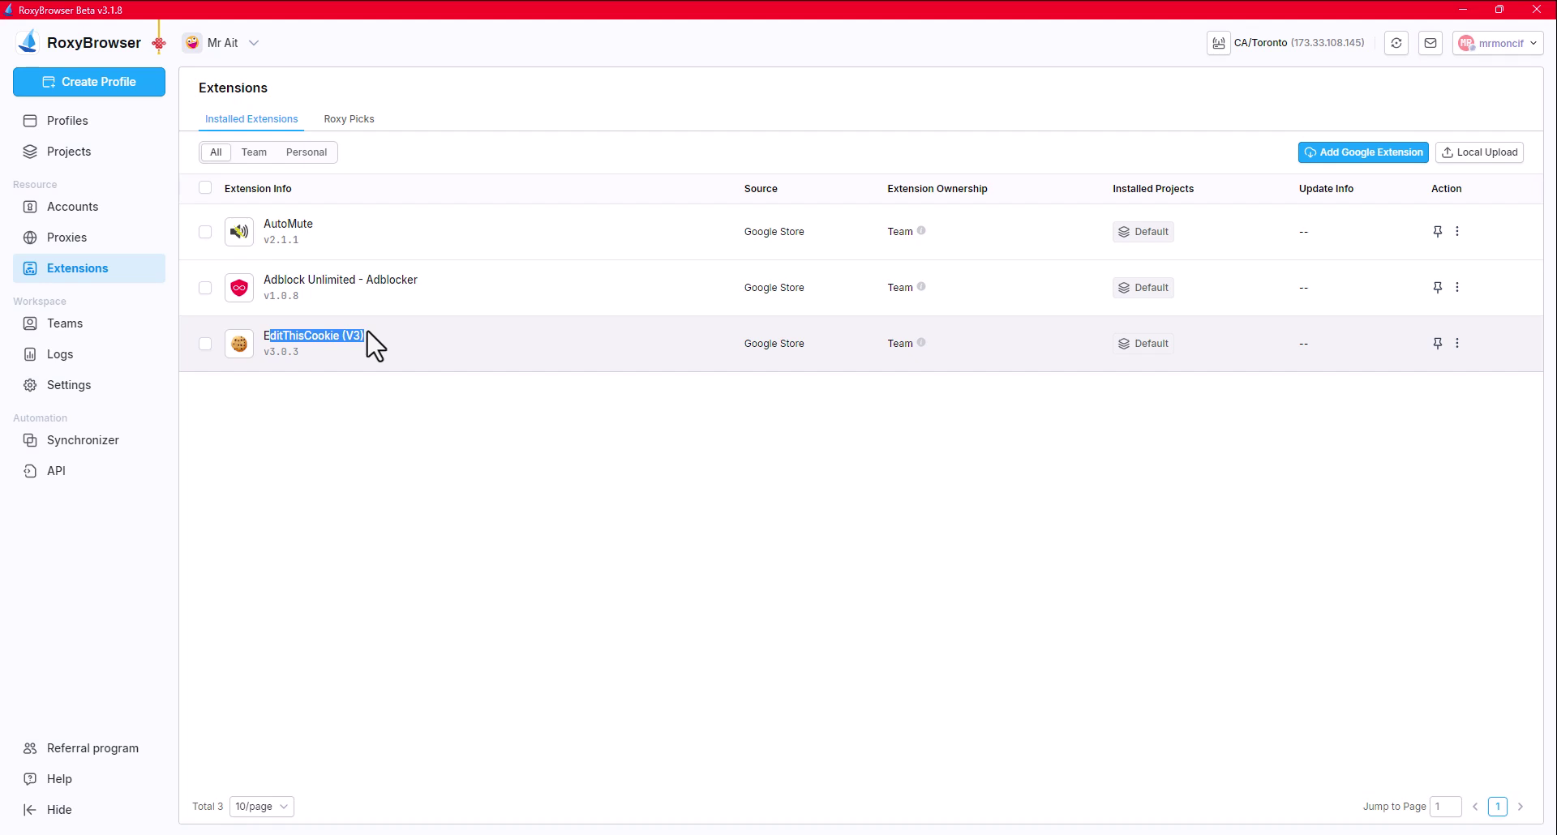
{"action": "left_click", "coordinate": [96, 324]}
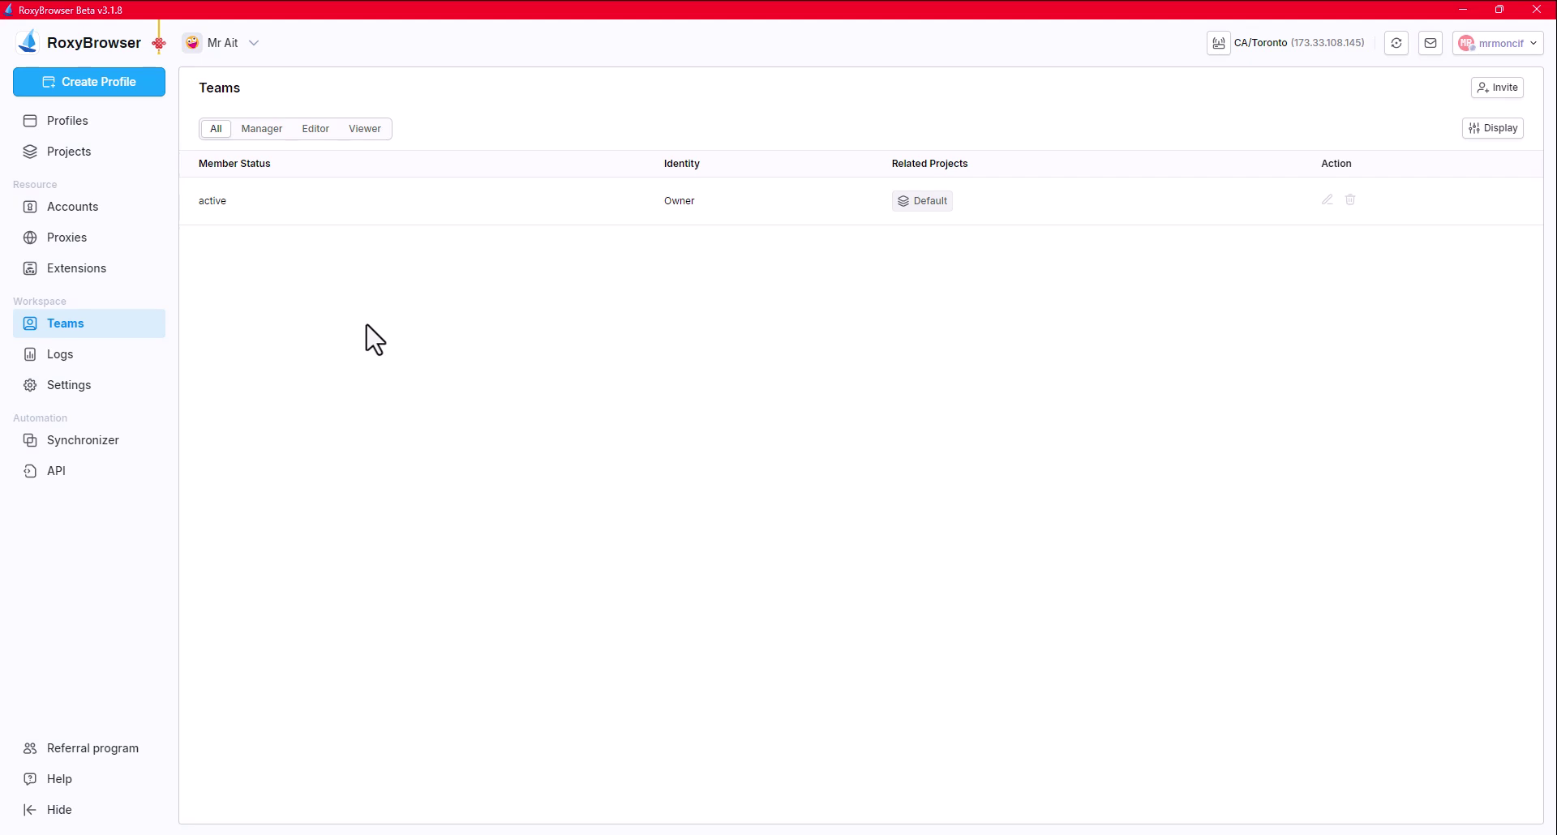
Step: View Settings, open and close the Synchronizer prompt, and return to the 50-profile list
{"action": "left_click", "coordinate": [90, 386]}
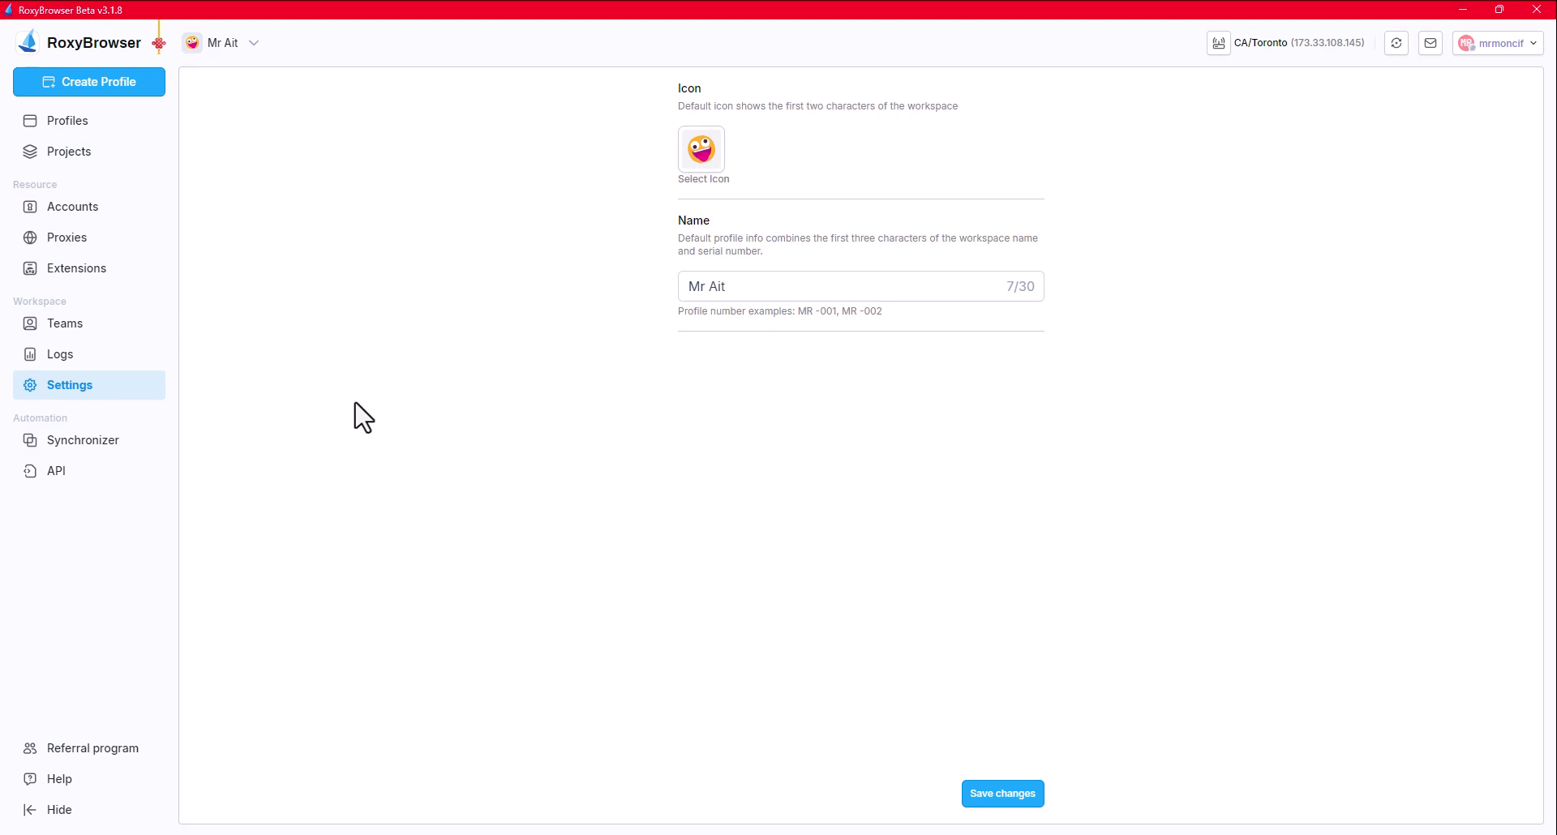
{"action": "left_click", "coordinate": [95, 454]}
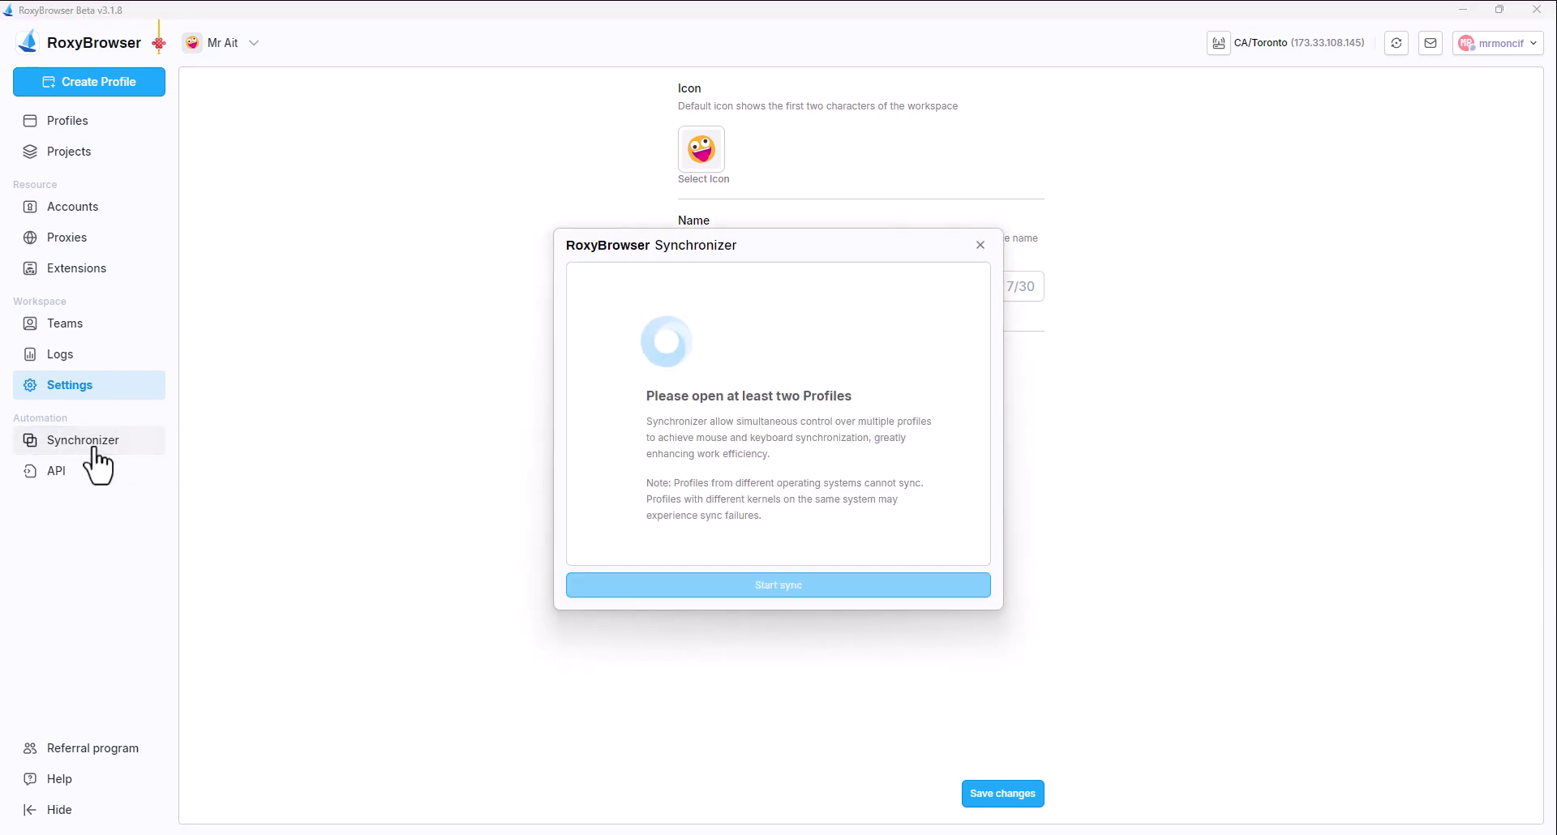
{"action": "left_click", "coordinate": [980, 245]}
{"action": "left_click", "coordinate": [95, 126]}
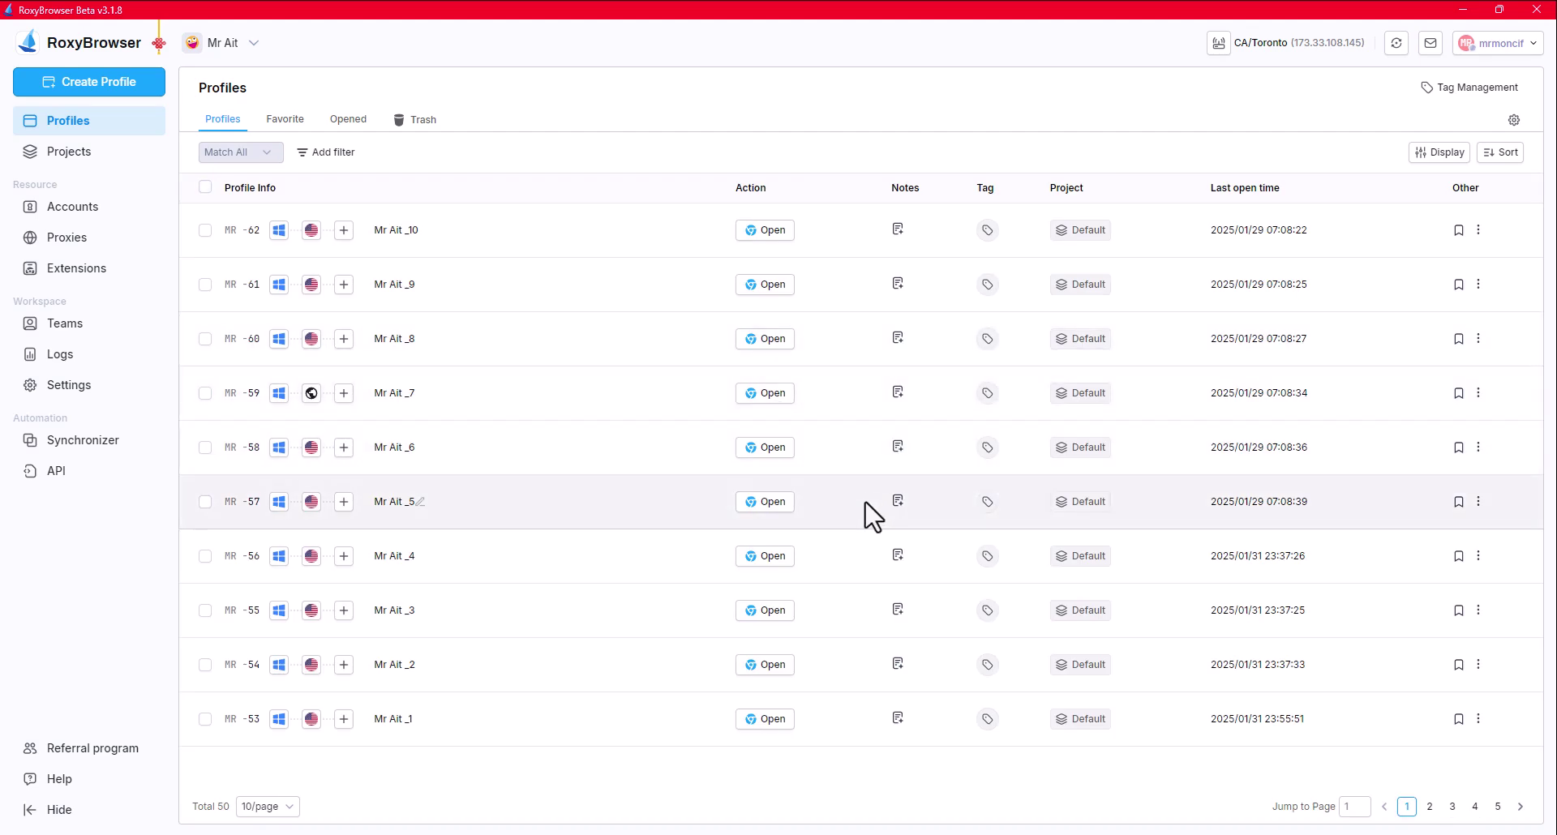
Step: Launch profiles Mr Ait _1 through _4, then minimize RoxyBrowser and the DeepSeek browser
{"action": "left_click", "coordinate": [764, 719]}
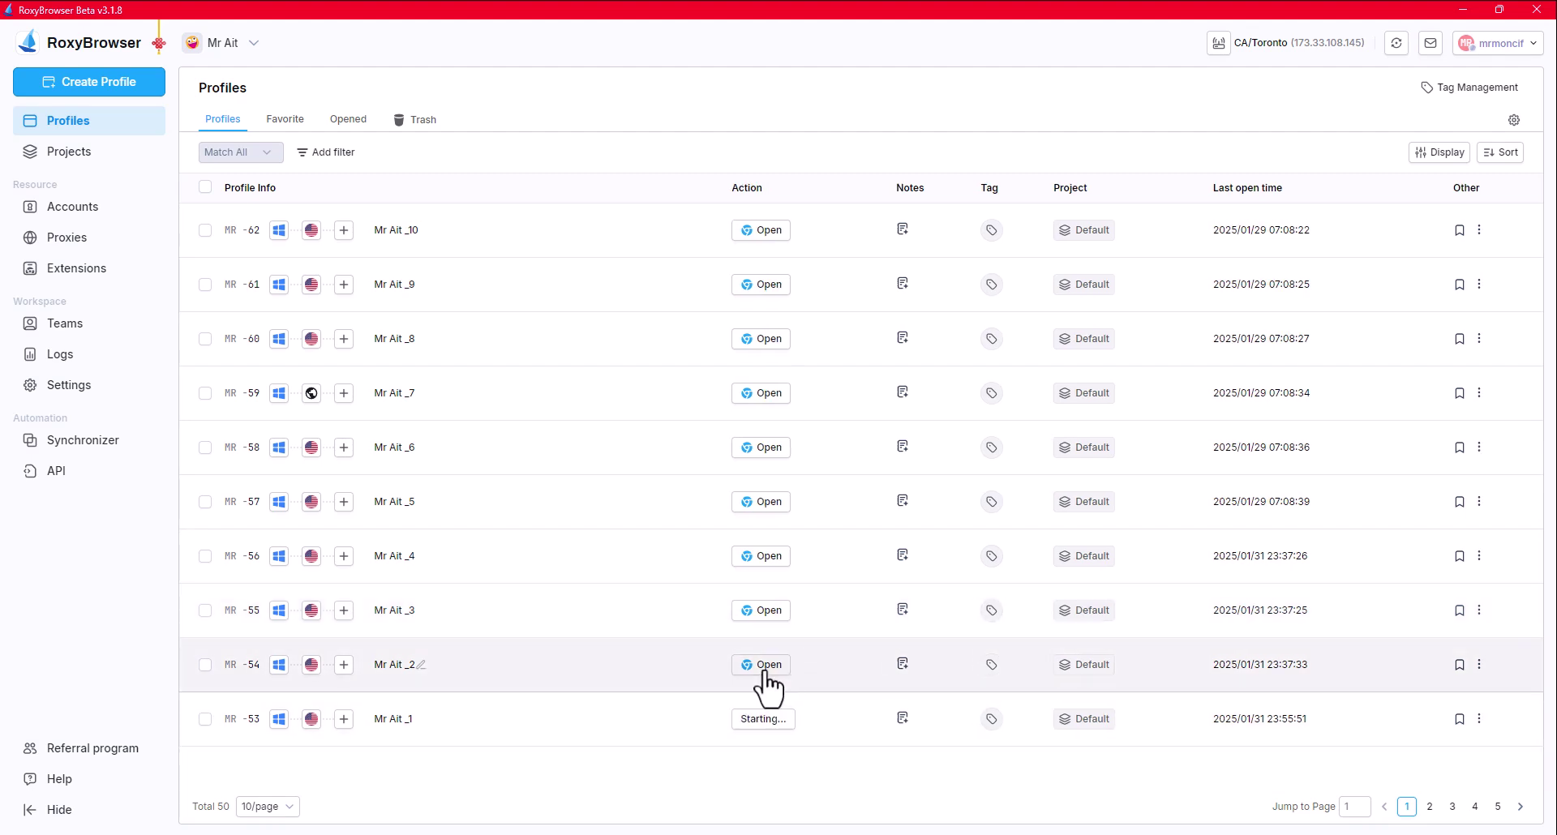
{"action": "left_click", "coordinate": [765, 665]}
{"action": "left_click", "coordinate": [768, 563]}
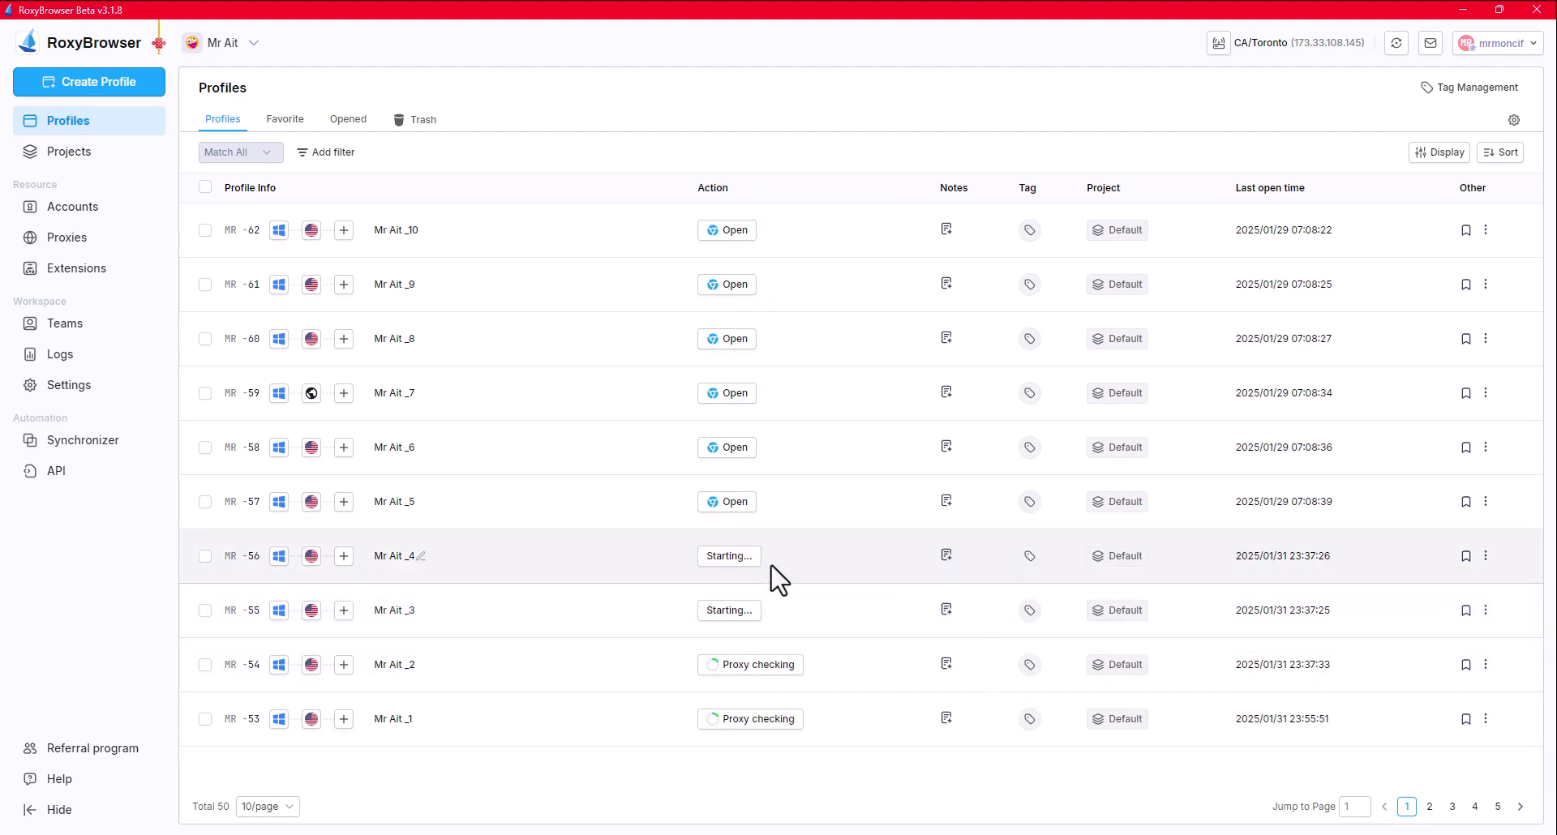
{"action": "left_click", "coordinate": [1463, 9]}
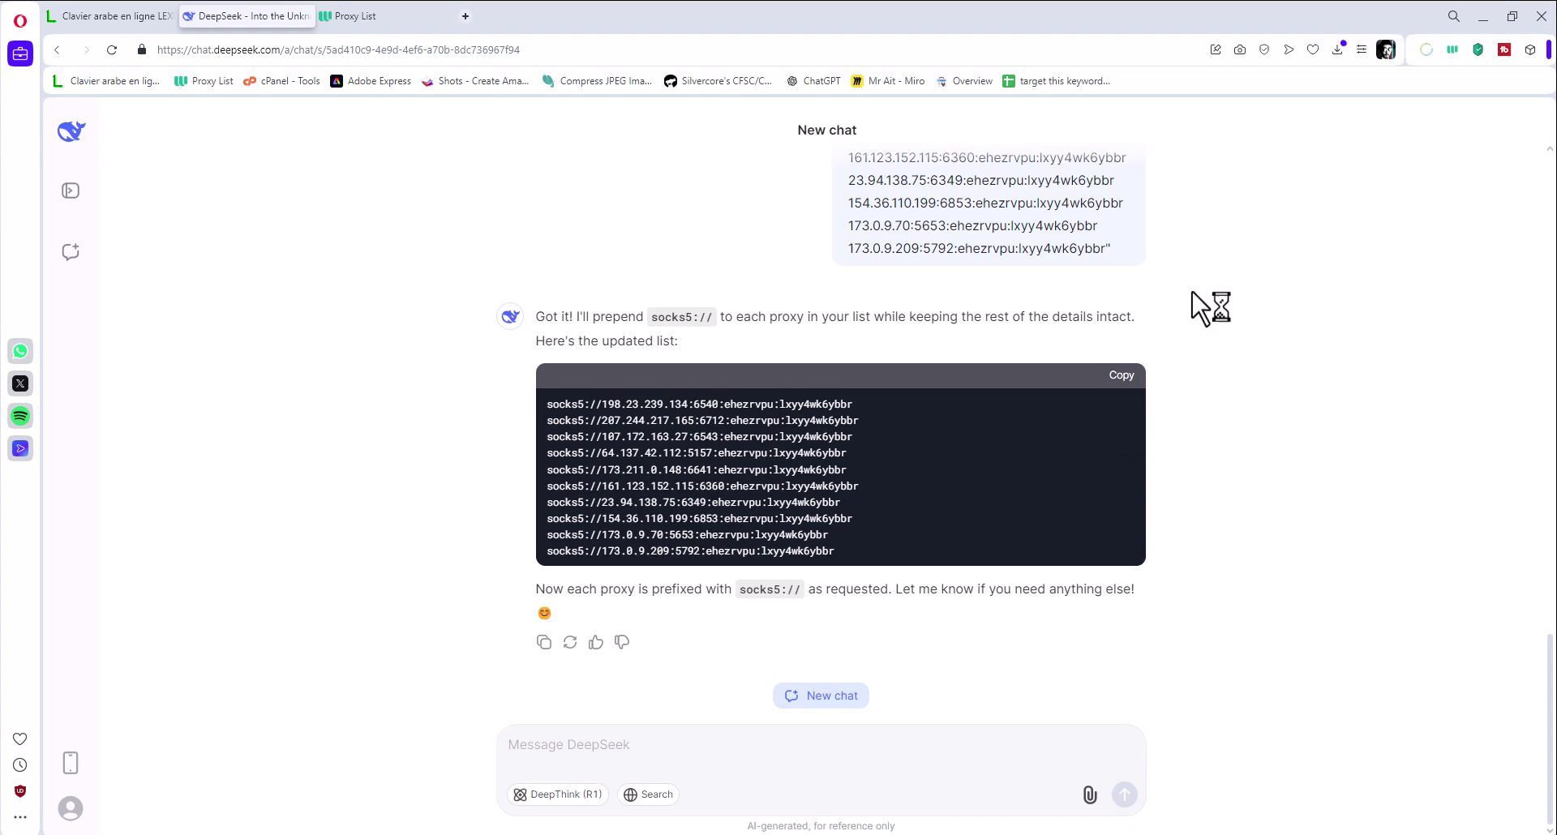
{"action": "left_click", "coordinate": [1510, 9]}
{"action": "left_click", "coordinate": [1406, 107]}
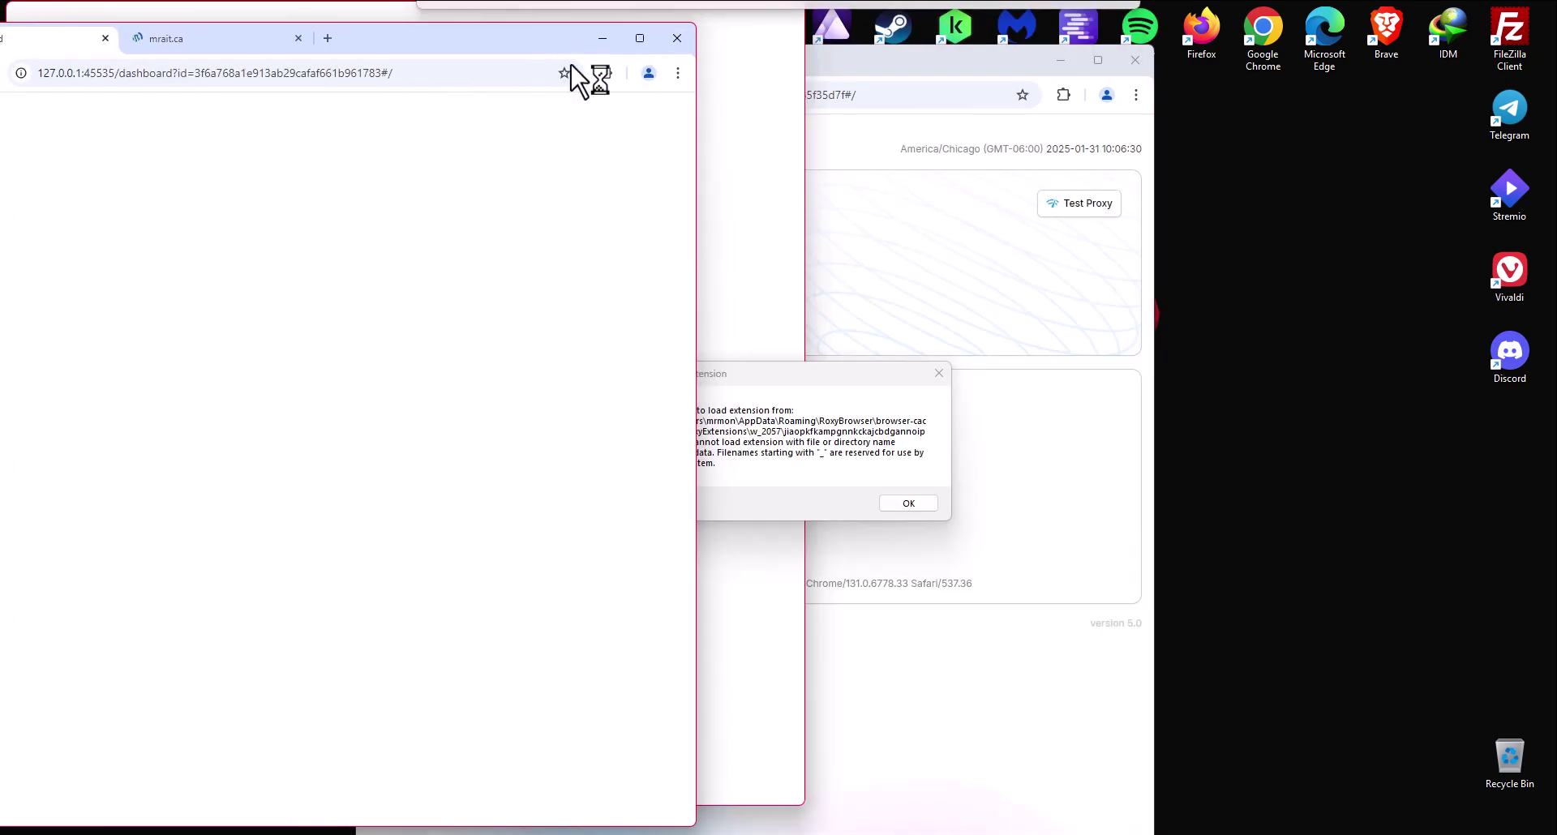
Step: Dismiss the extension loading error and drag the profile windows apart on screen
{"action": "left_click", "coordinate": [902, 502]}
{"action": "left_click_drag", "start_coordinate": [909, 71], "coordinate": [1217, 88]}
{"action": "left_click_drag", "start_coordinate": [528, 41], "coordinate": [1219, 128]}
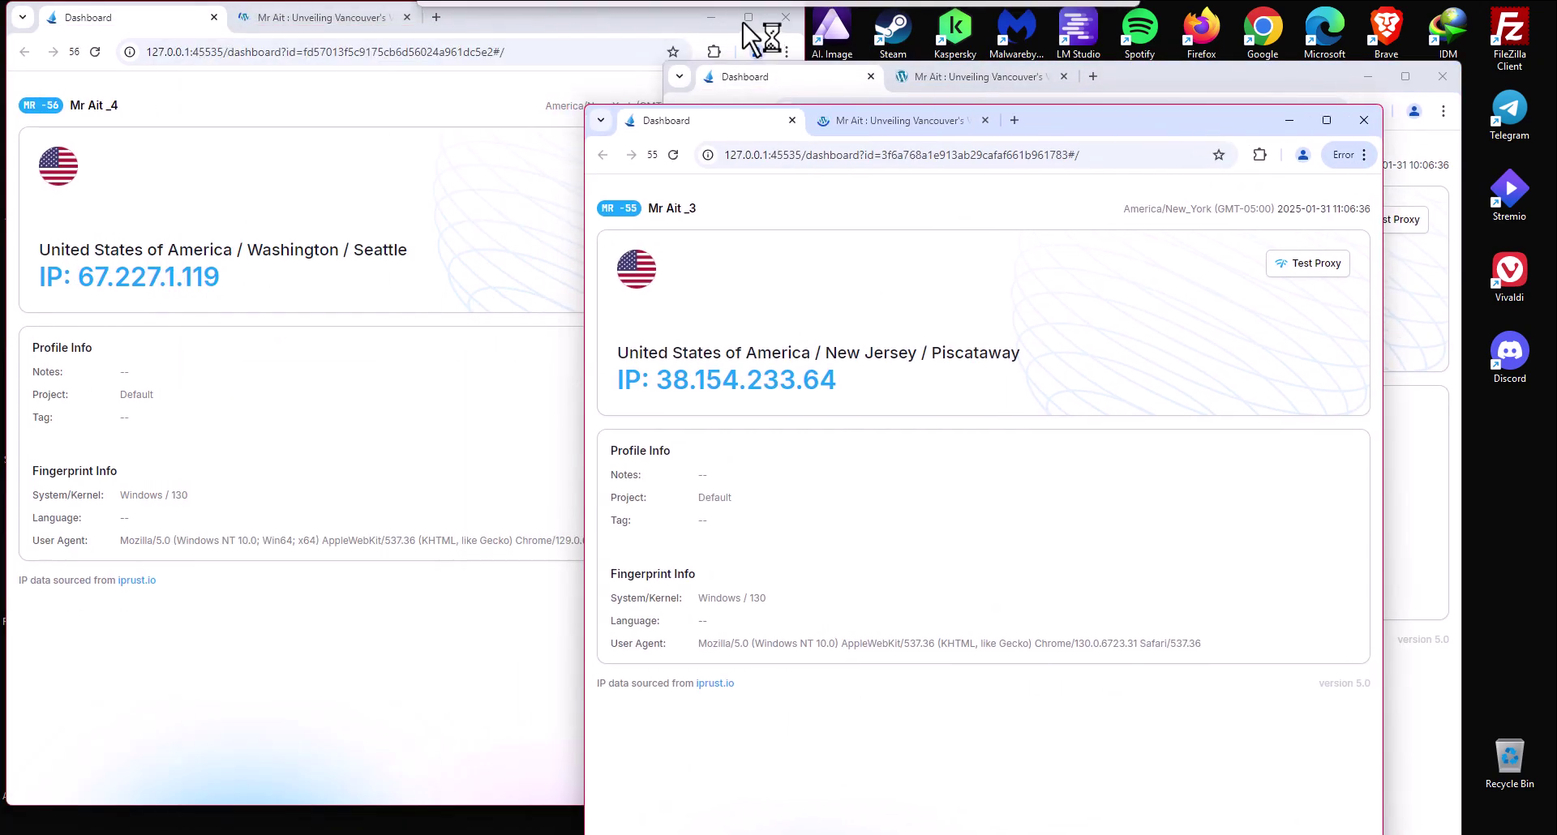
{"action": "left_click_drag", "start_coordinate": [671, 35], "coordinate": [1108, 111]}
{"action": "left_click_drag", "start_coordinate": [448, 27], "coordinate": [679, 70]}
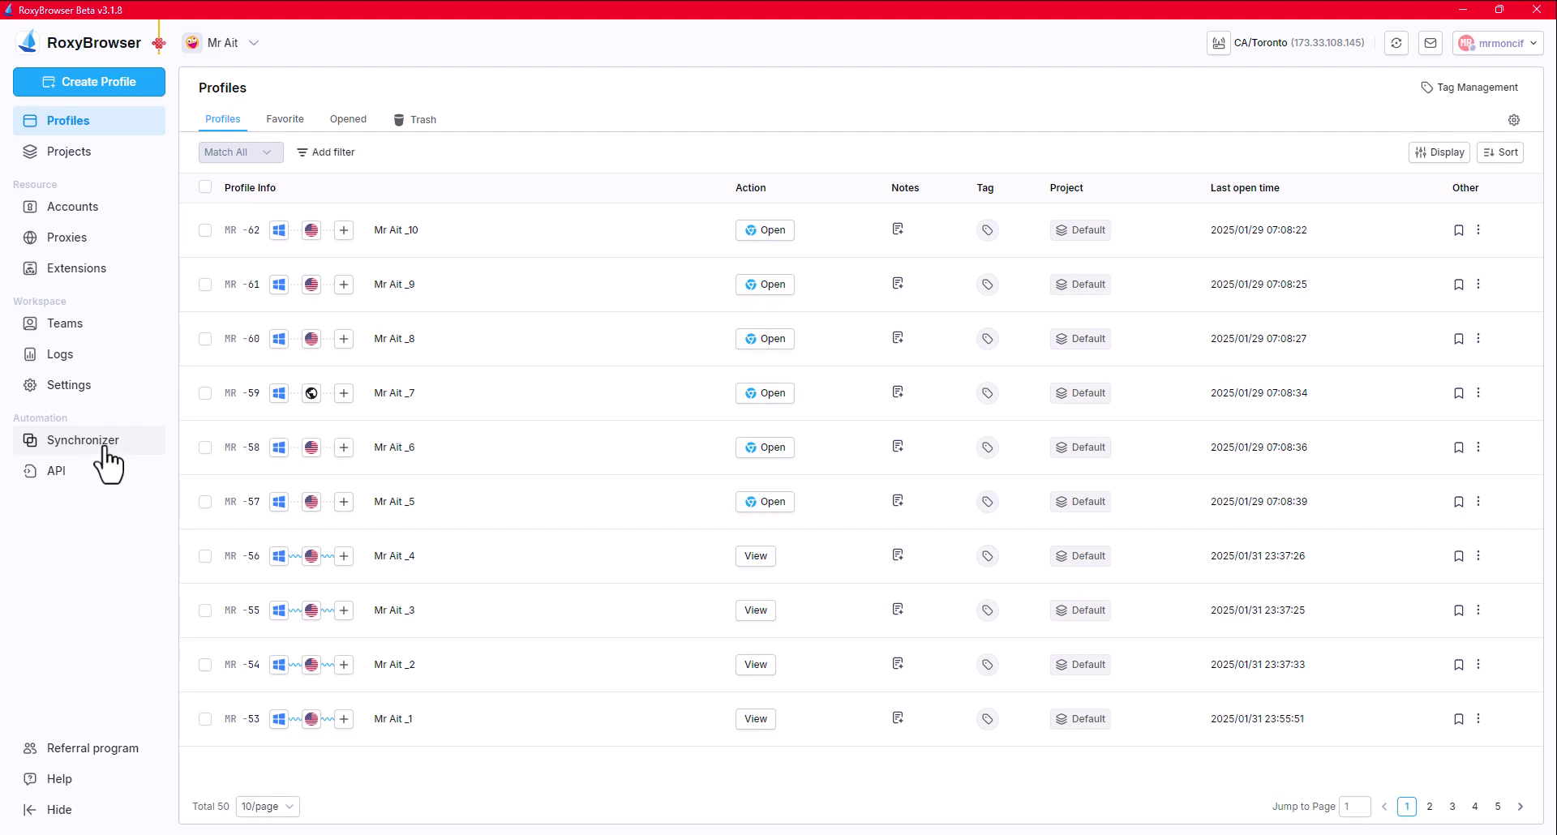
Step: Select all four running profiles, Mr Ait _1 to _4, in the Synchronizer and start syncing
{"action": "left_click", "coordinate": [103, 448]}
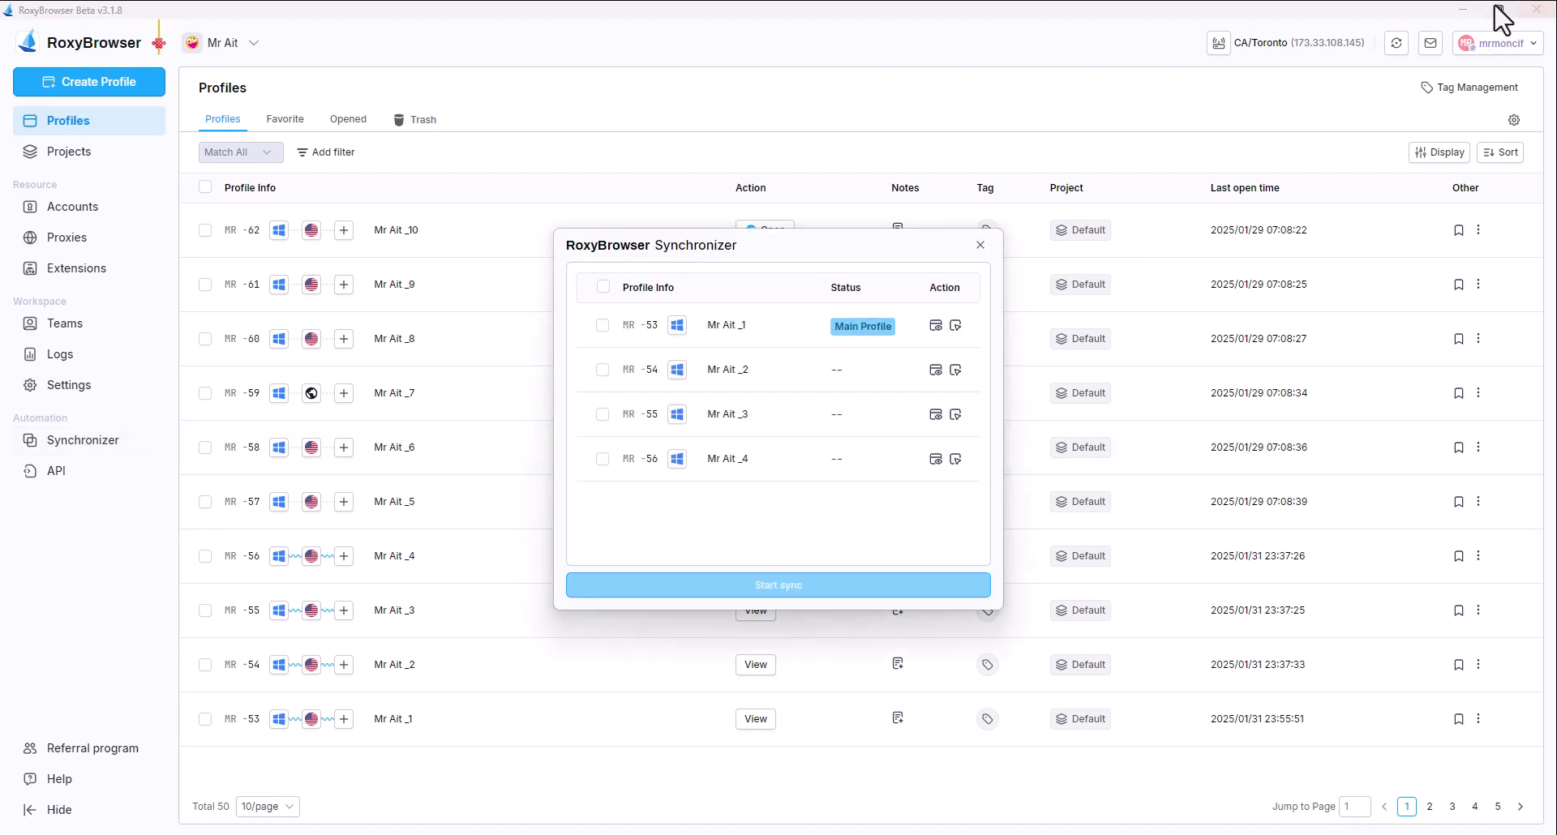
{"action": "left_click", "coordinate": [1465, 10]}
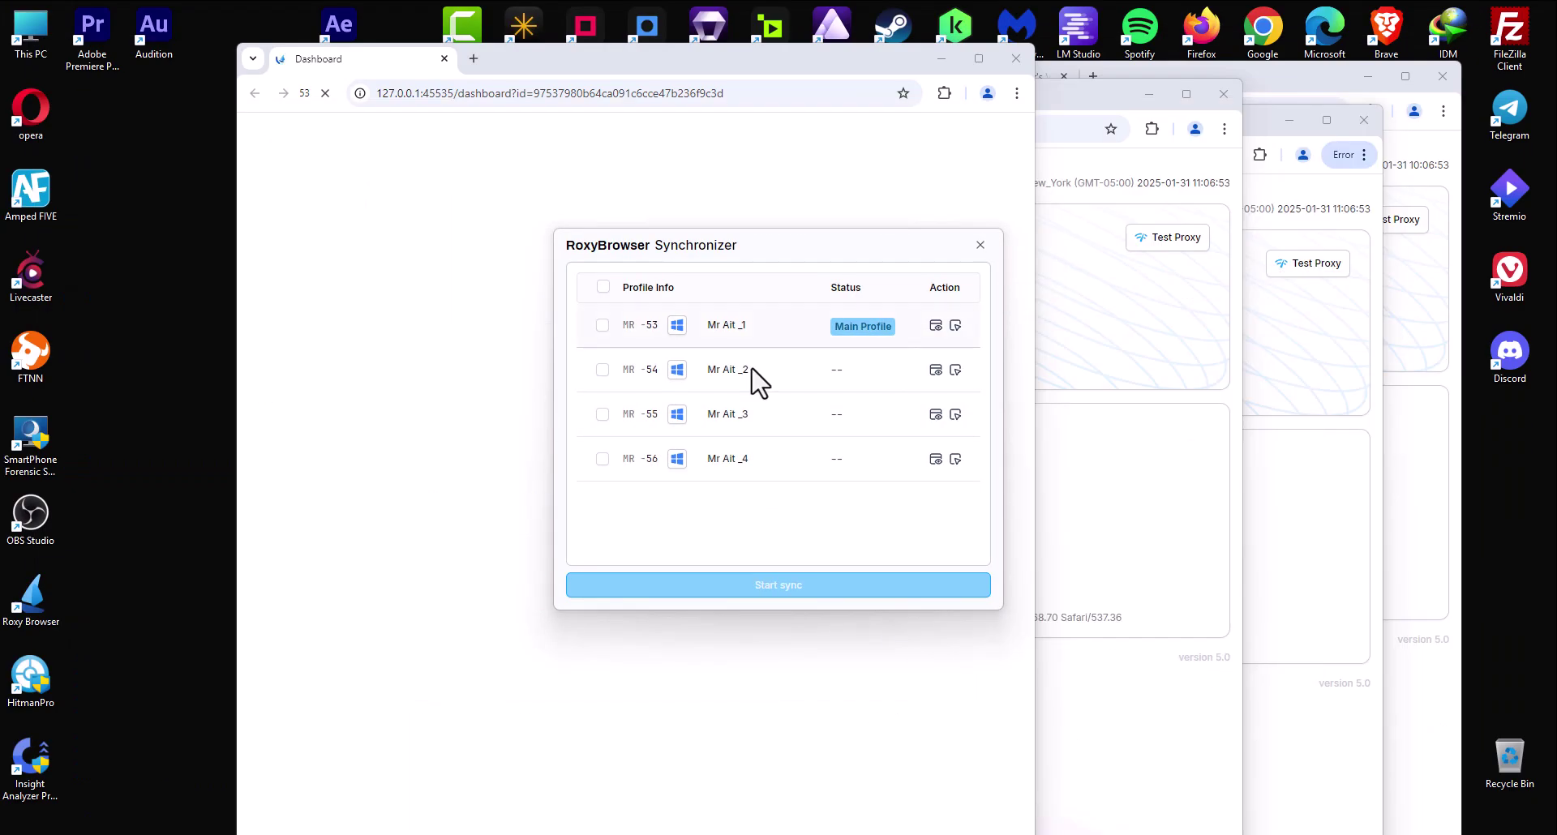
{"action": "left_click", "coordinate": [601, 287]}
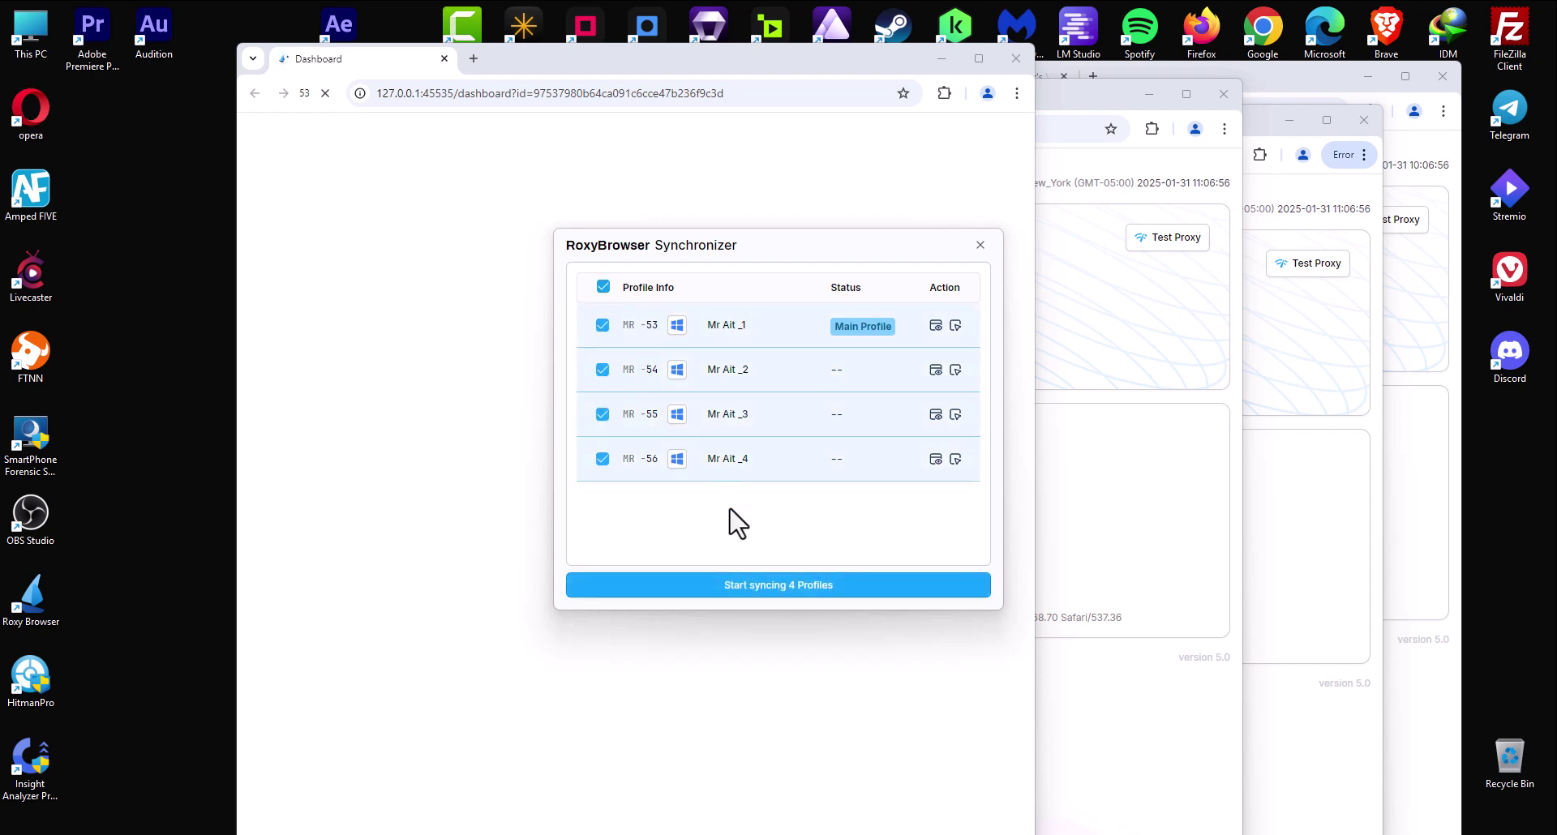
{"action": "left_click", "coordinate": [767, 585]}
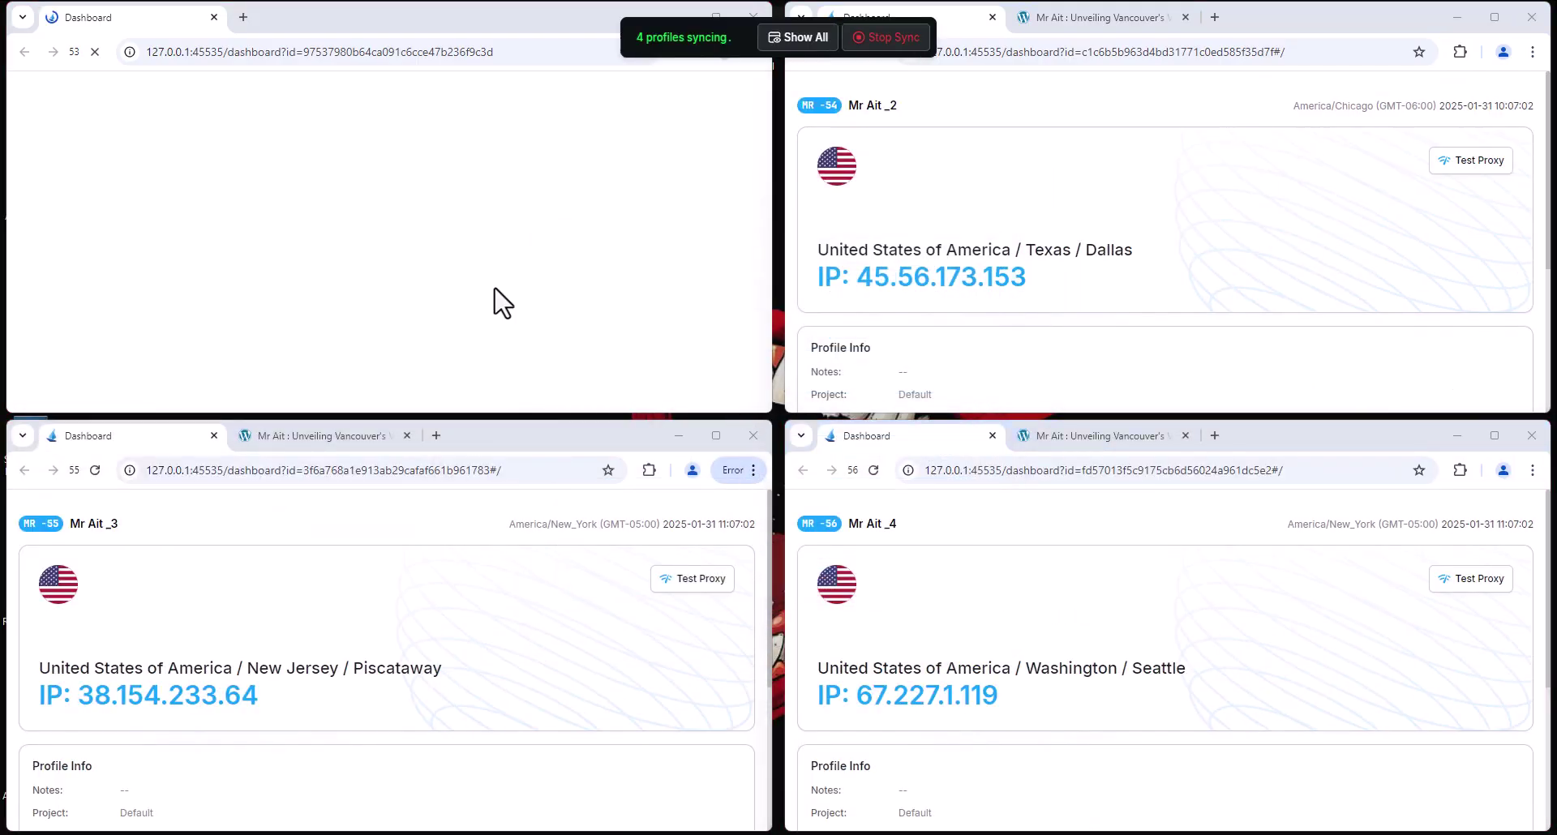
Step: Move the sync bar aside and load bing.com in all four synced profile windows at once
{"action": "mouse_move", "coordinate": [683, 42]}
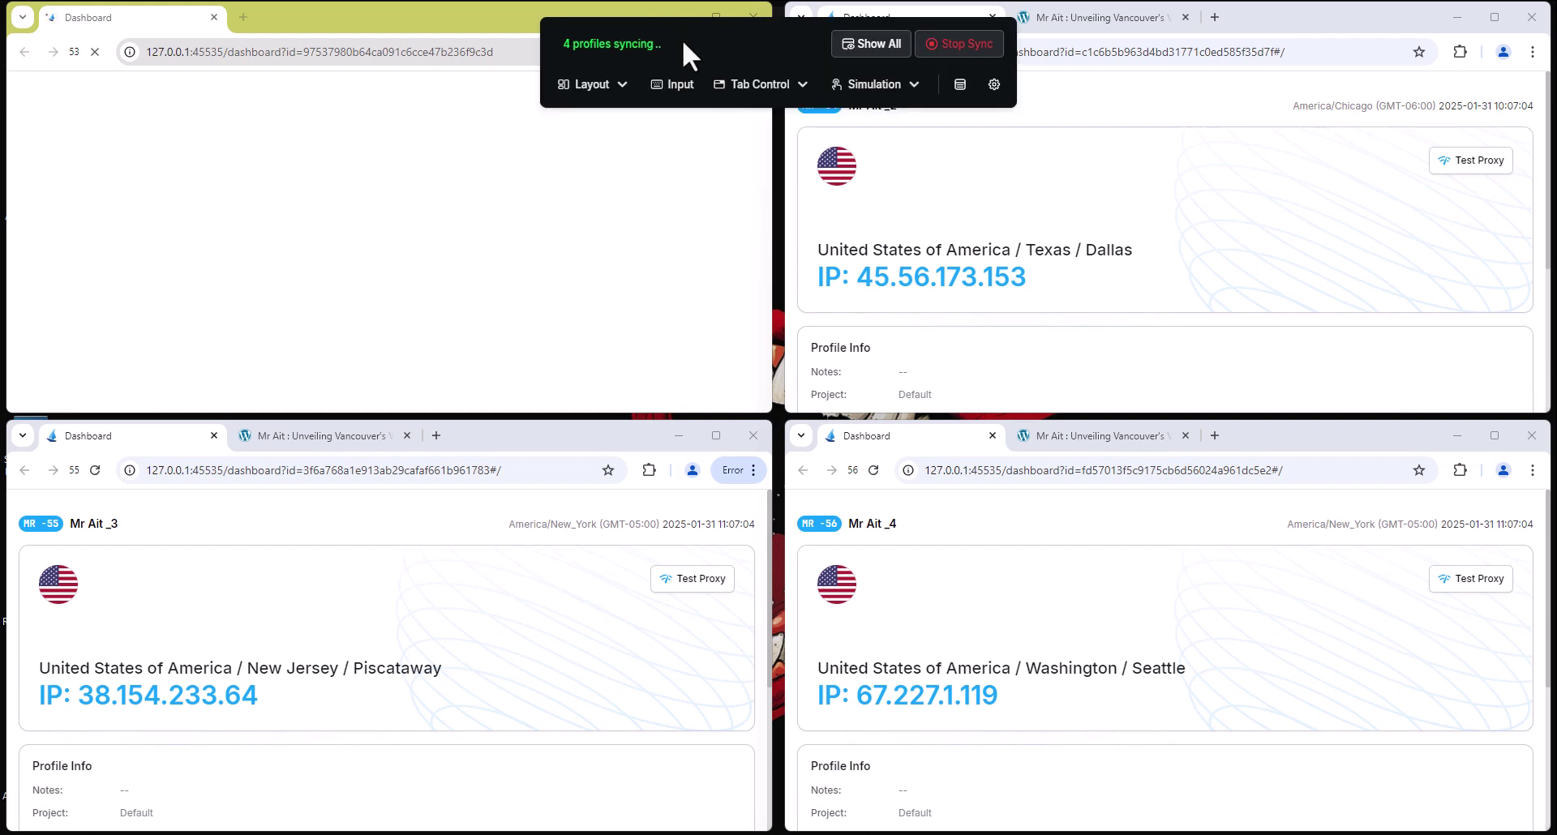
{"action": "left_click_drag", "start_coordinate": [682, 39], "coordinate": [1340, 831]}
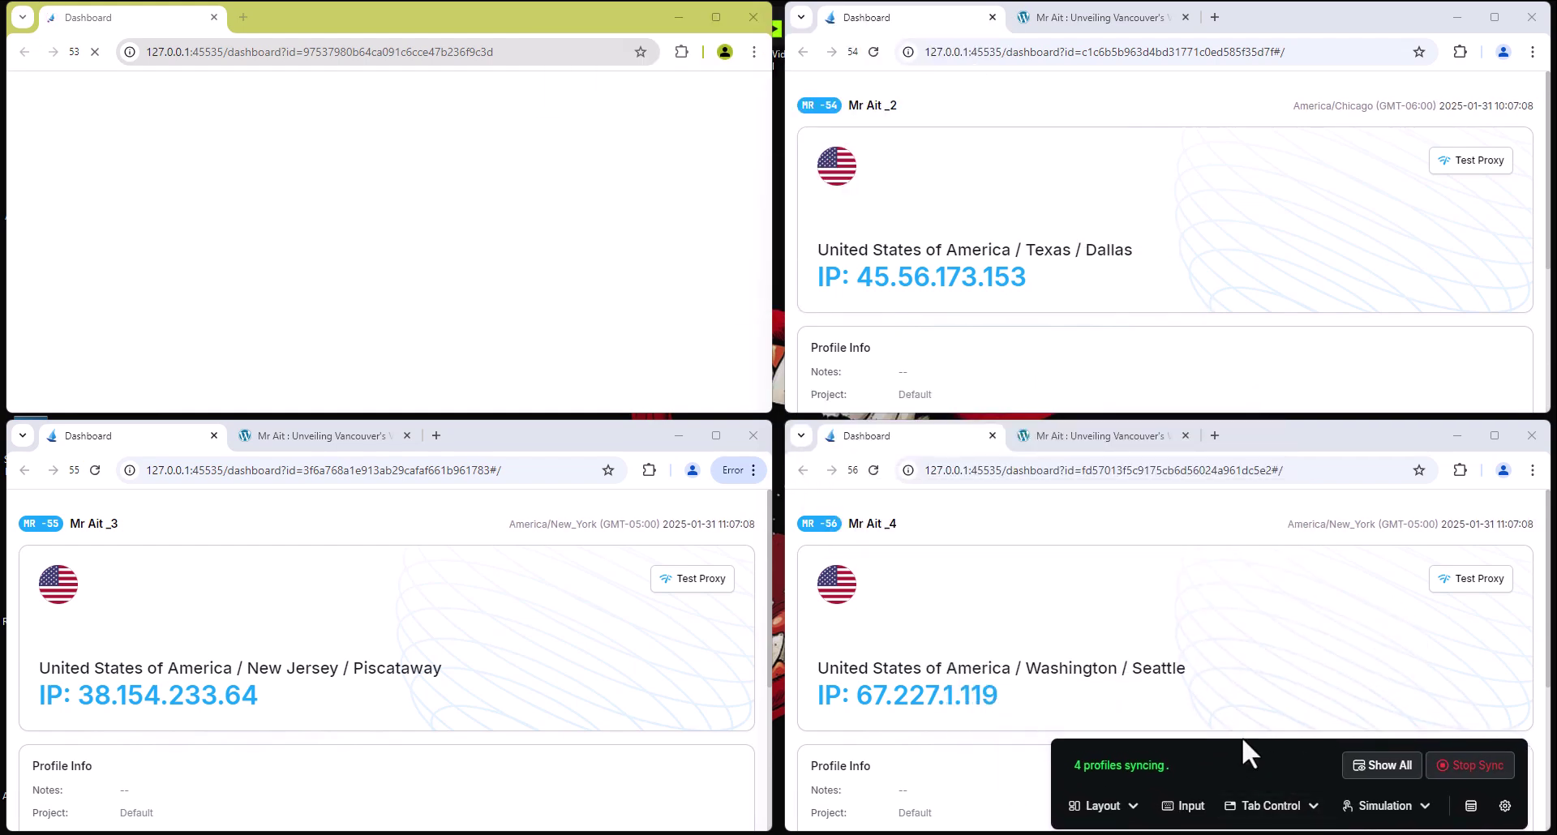
{"action": "left_click", "coordinate": [260, 157]}
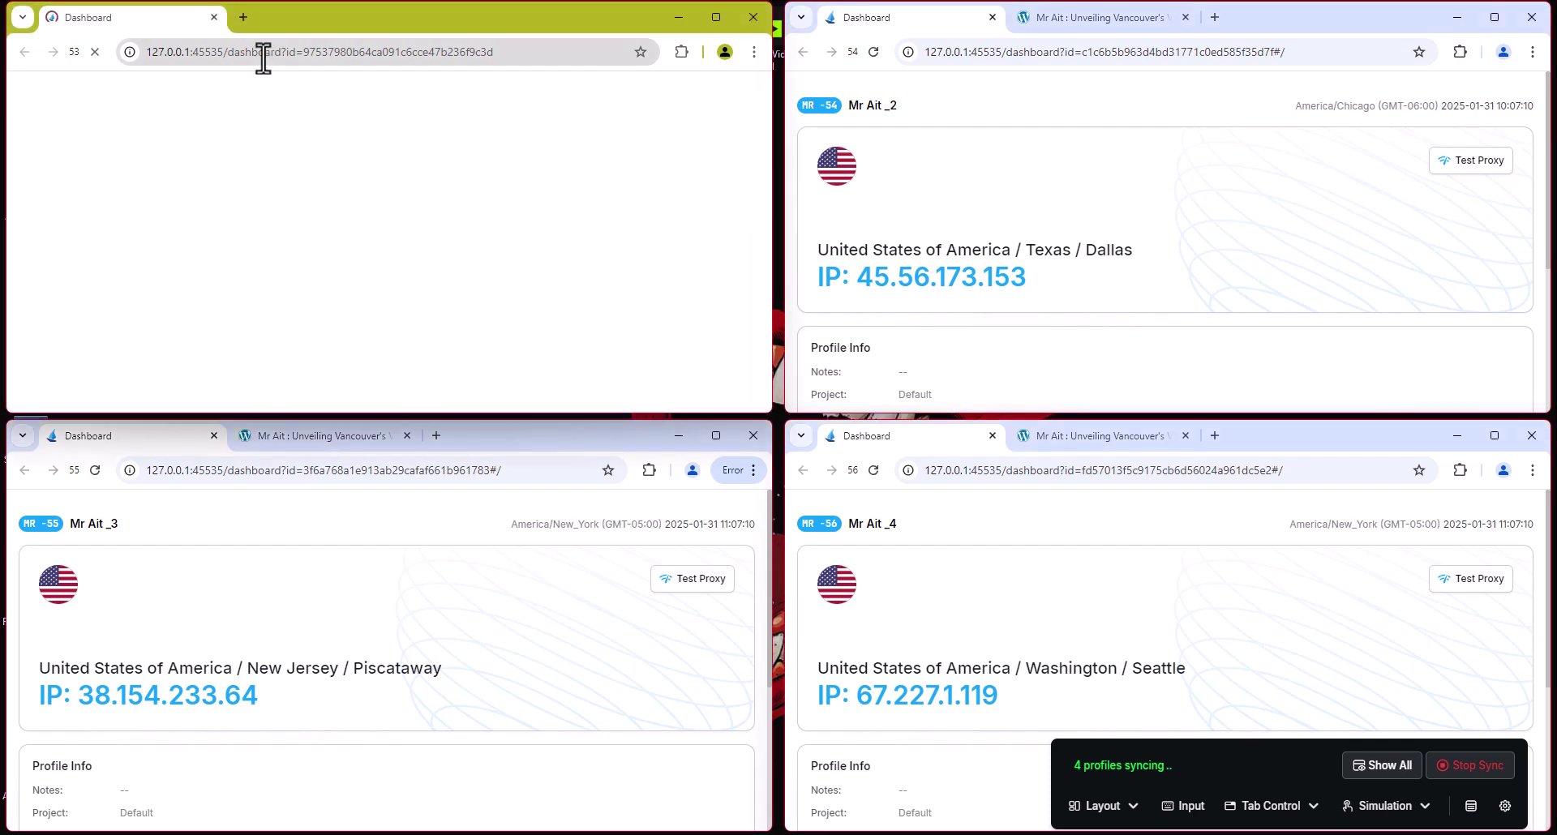
{"action": "left_click", "coordinate": [259, 56]}
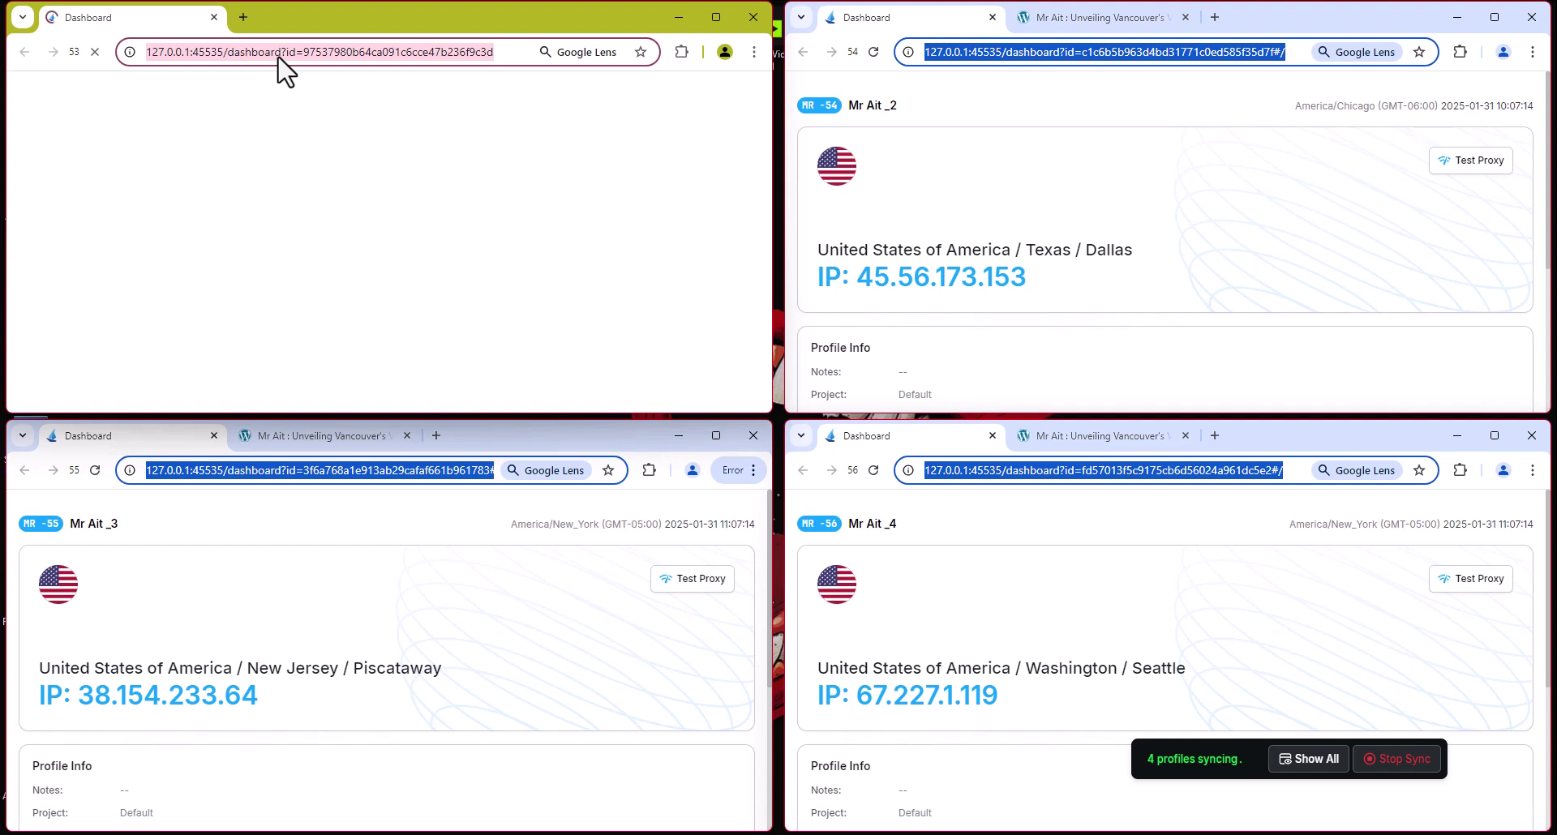
{"action": "type", "text": "bing"}
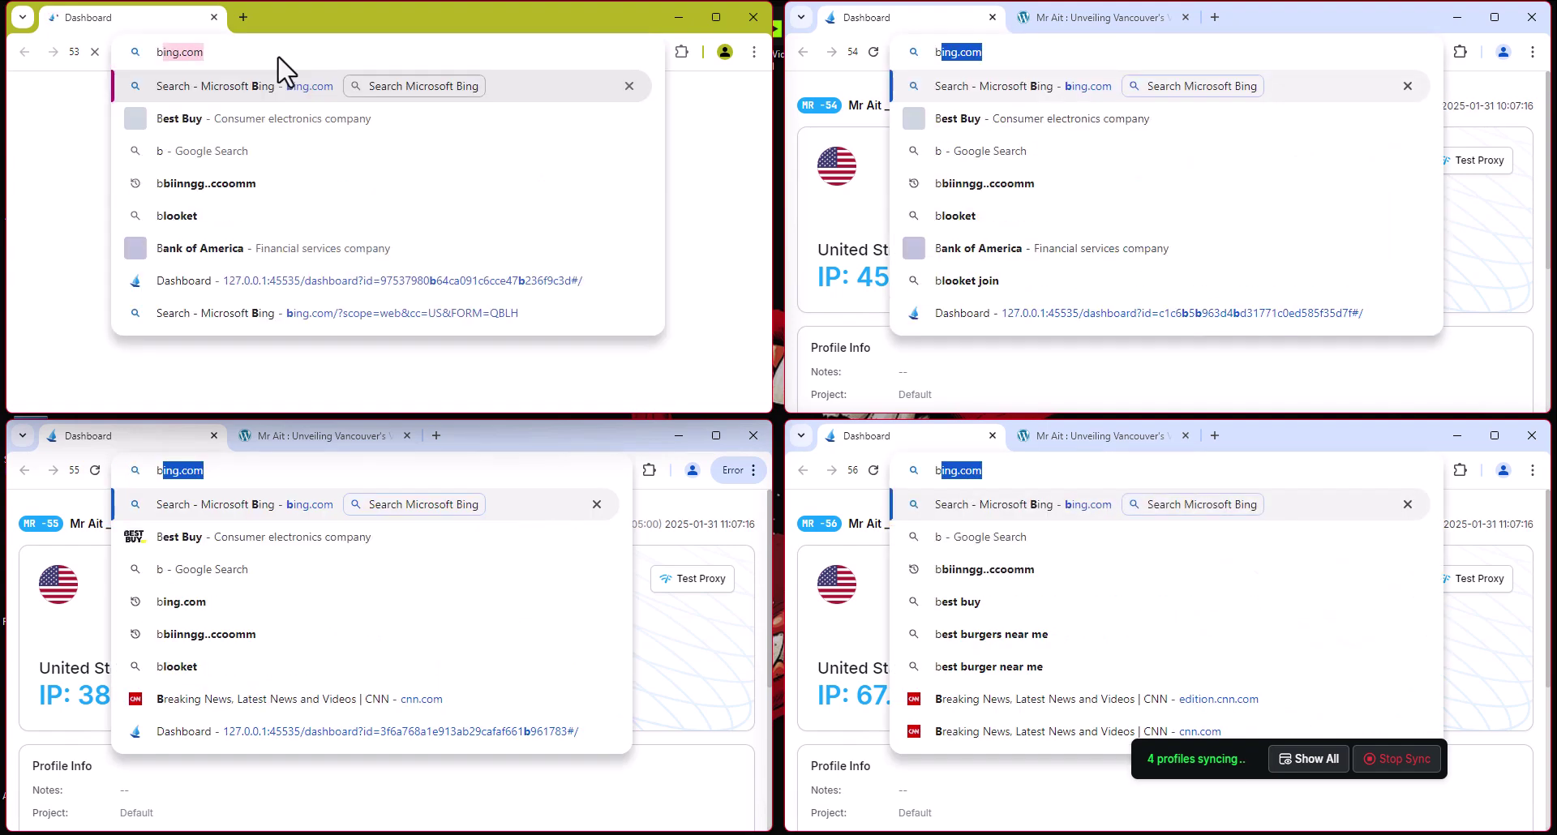
{"action": "type", "text": ".com"}
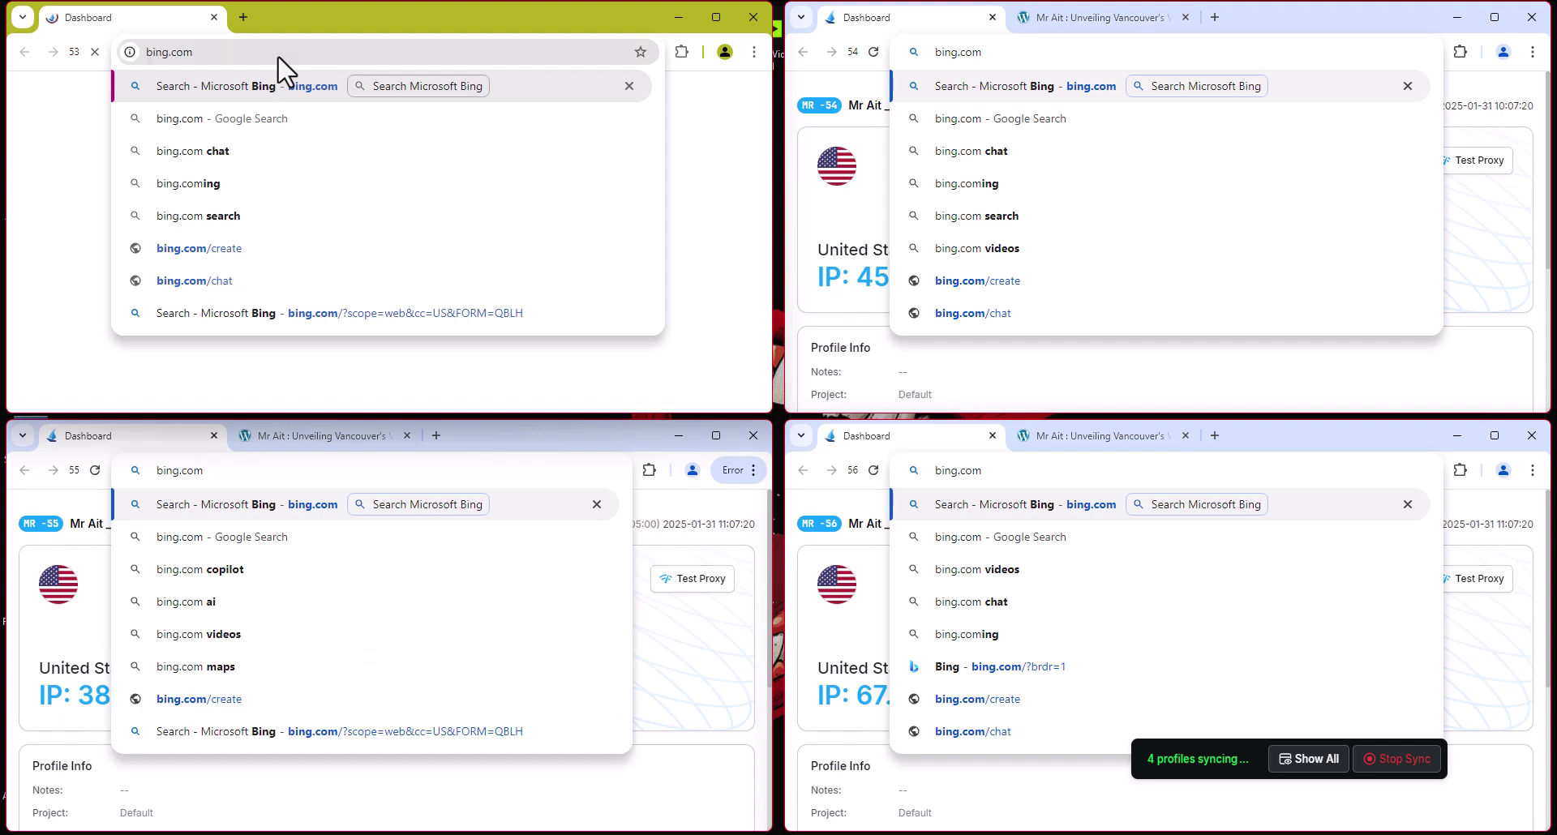
{"action": "key", "text": "Return"}
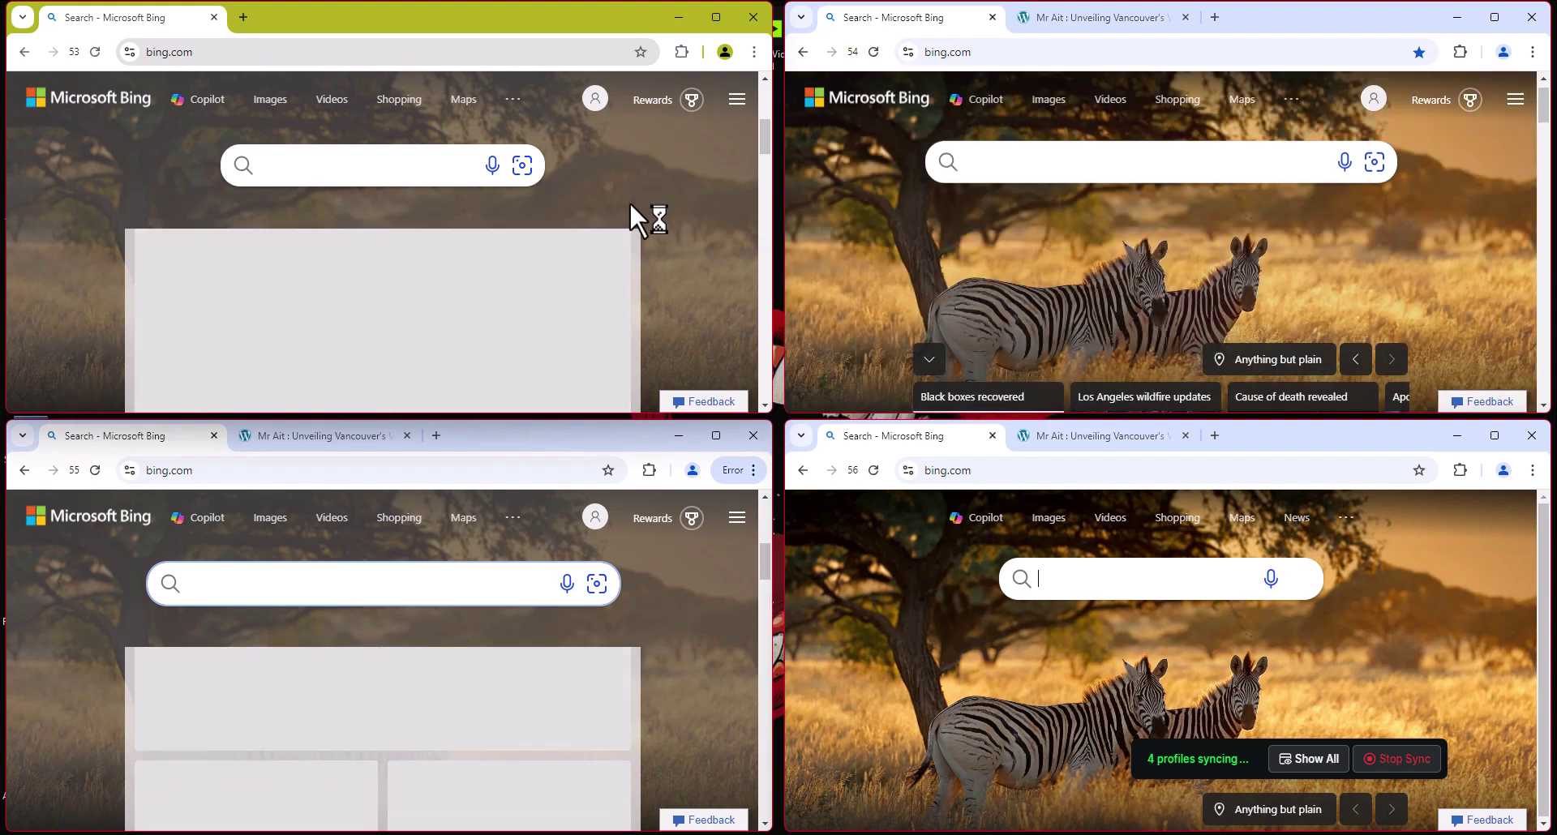
{"action": "mouse_move", "coordinate": [1216, 782]}
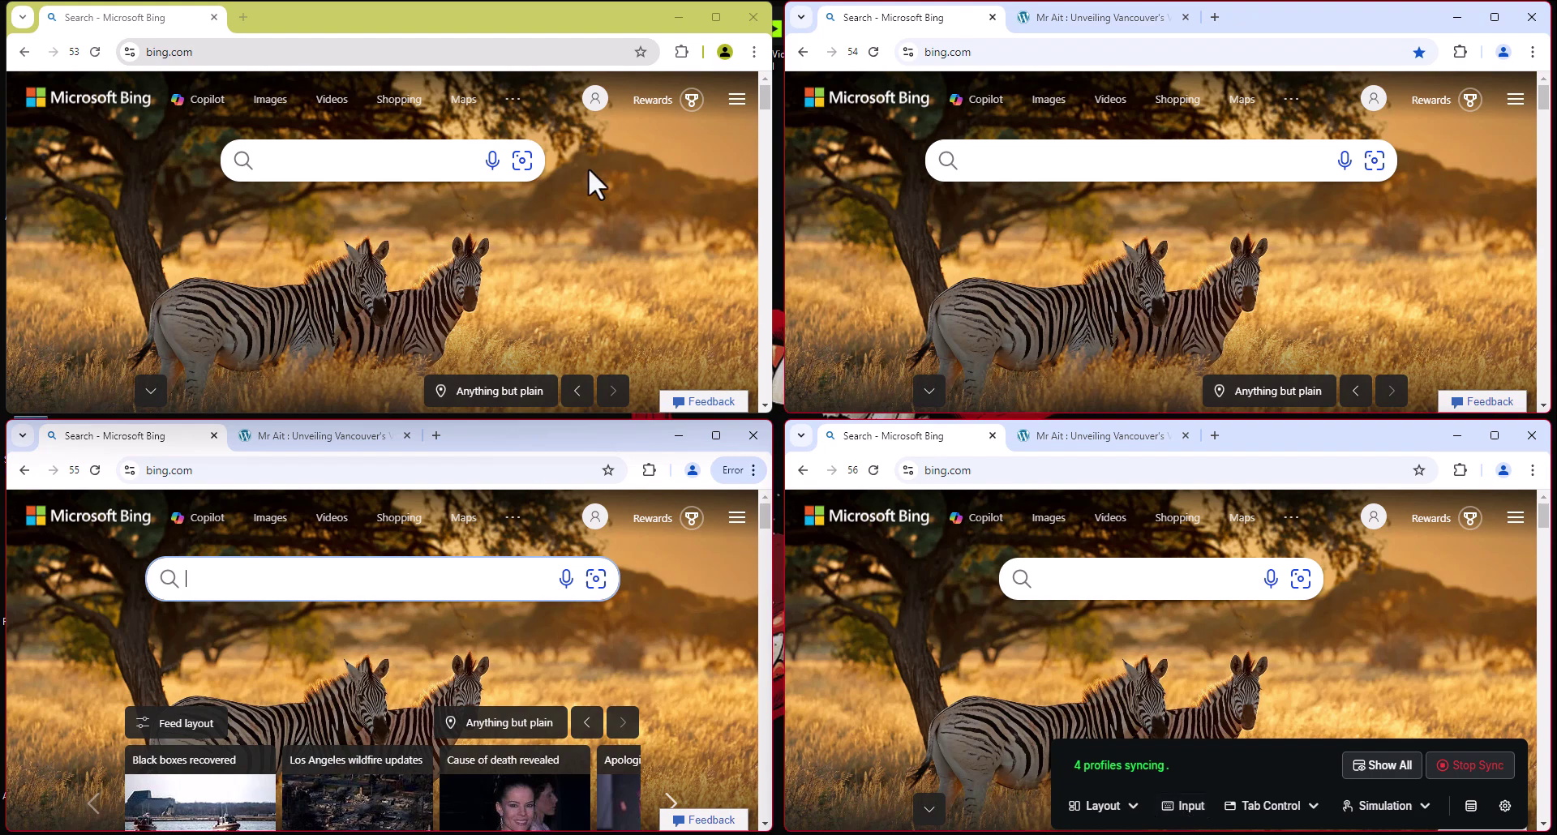
{"action": "left_click", "coordinate": [468, 52]}
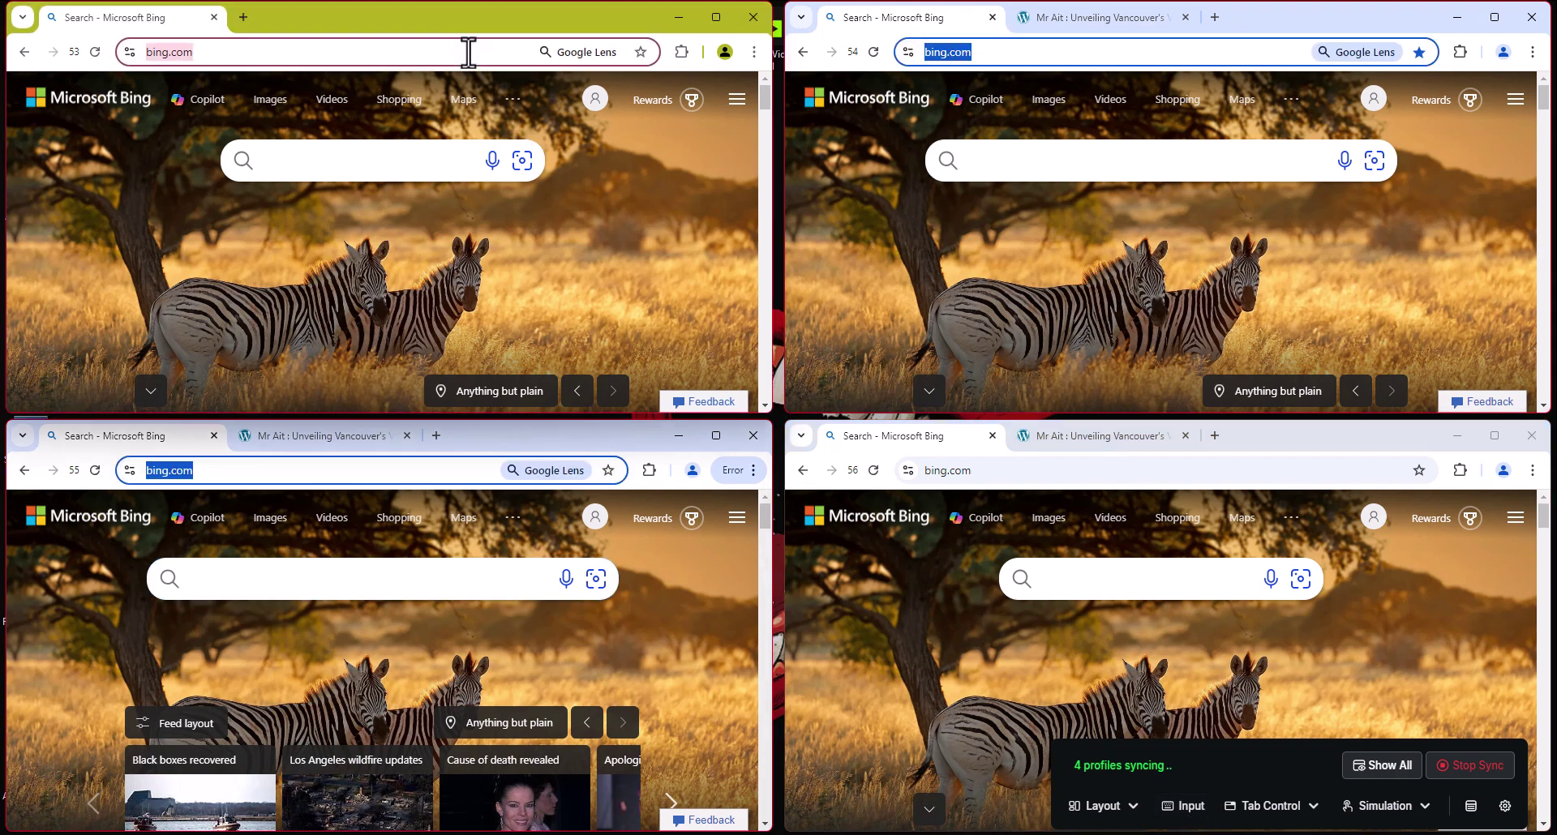
{"action": "type", "text": "jf"}
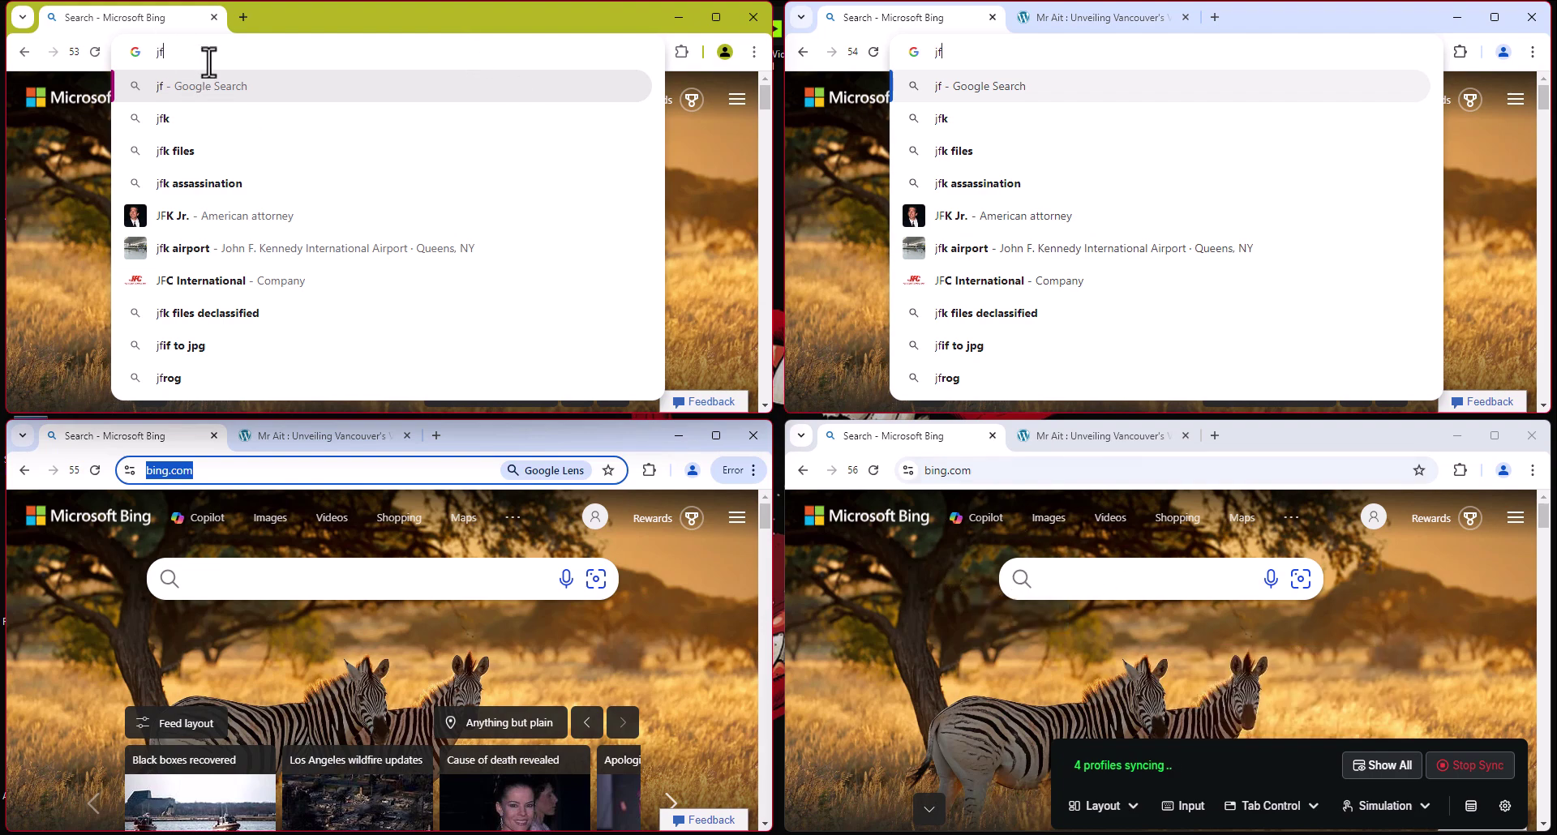
{"action": "key", "text": "BackSpace"}
{"action": "key", "text": "BackSpace"}
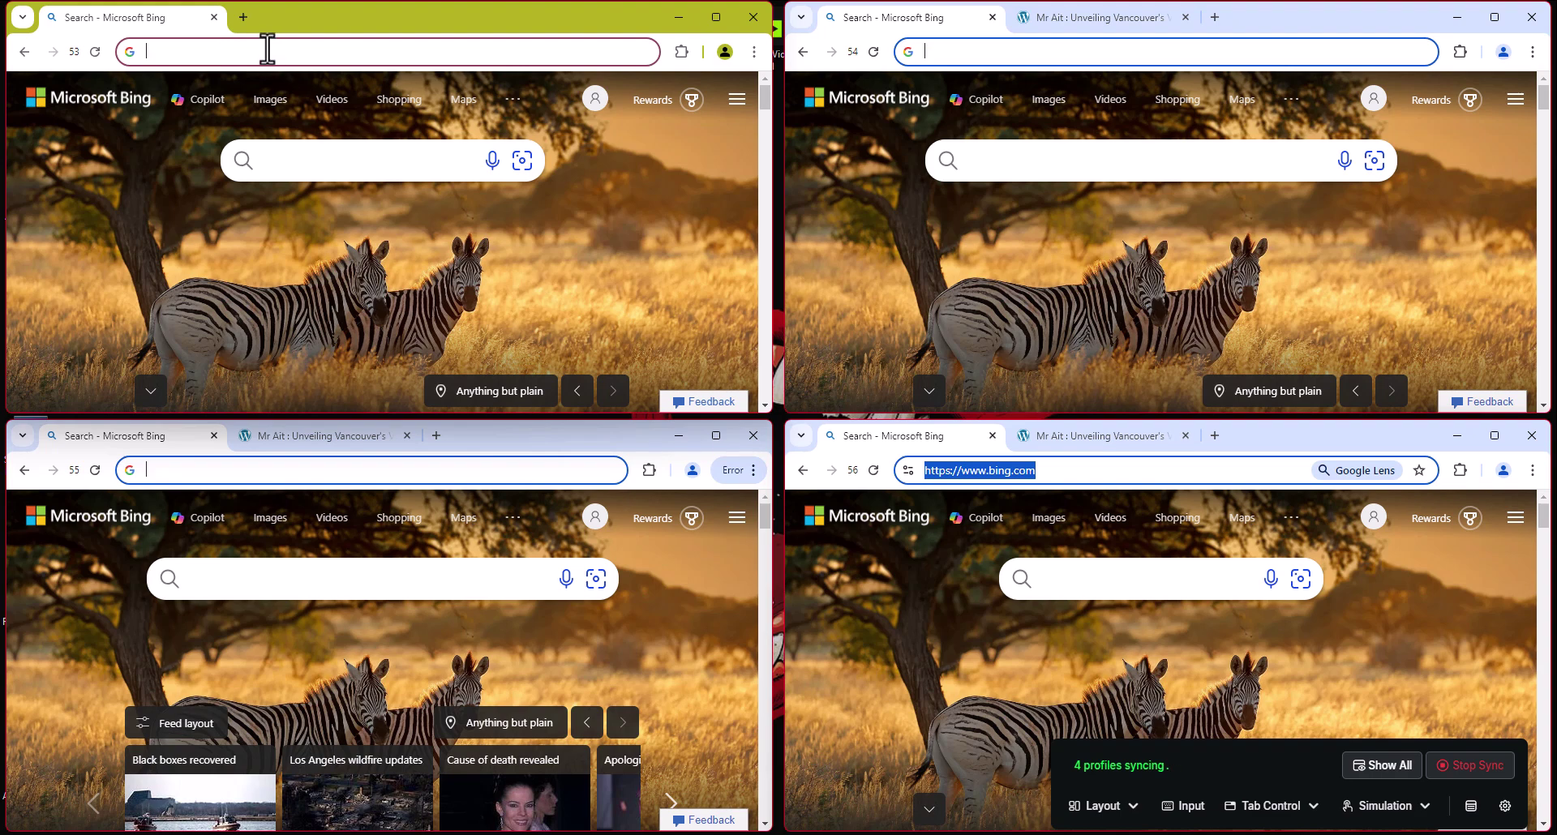
{"action": "left_click", "coordinate": [1186, 806]}
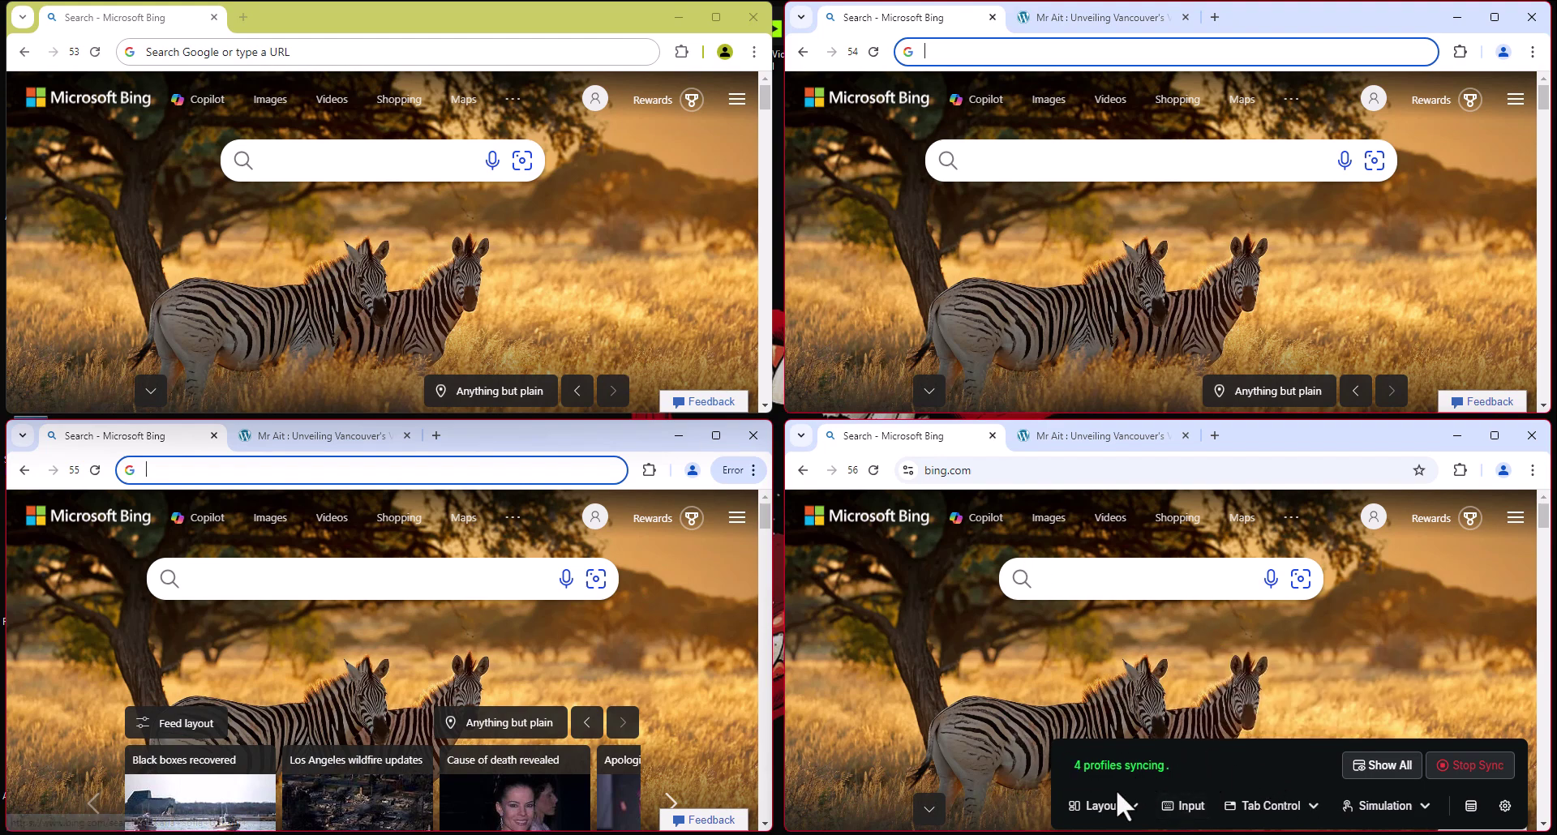
Step: Send mrait.ca to all four synced browsers with 'Clear content before input', then close the synced windows
{"action": "left_click", "coordinate": [1184, 806]}
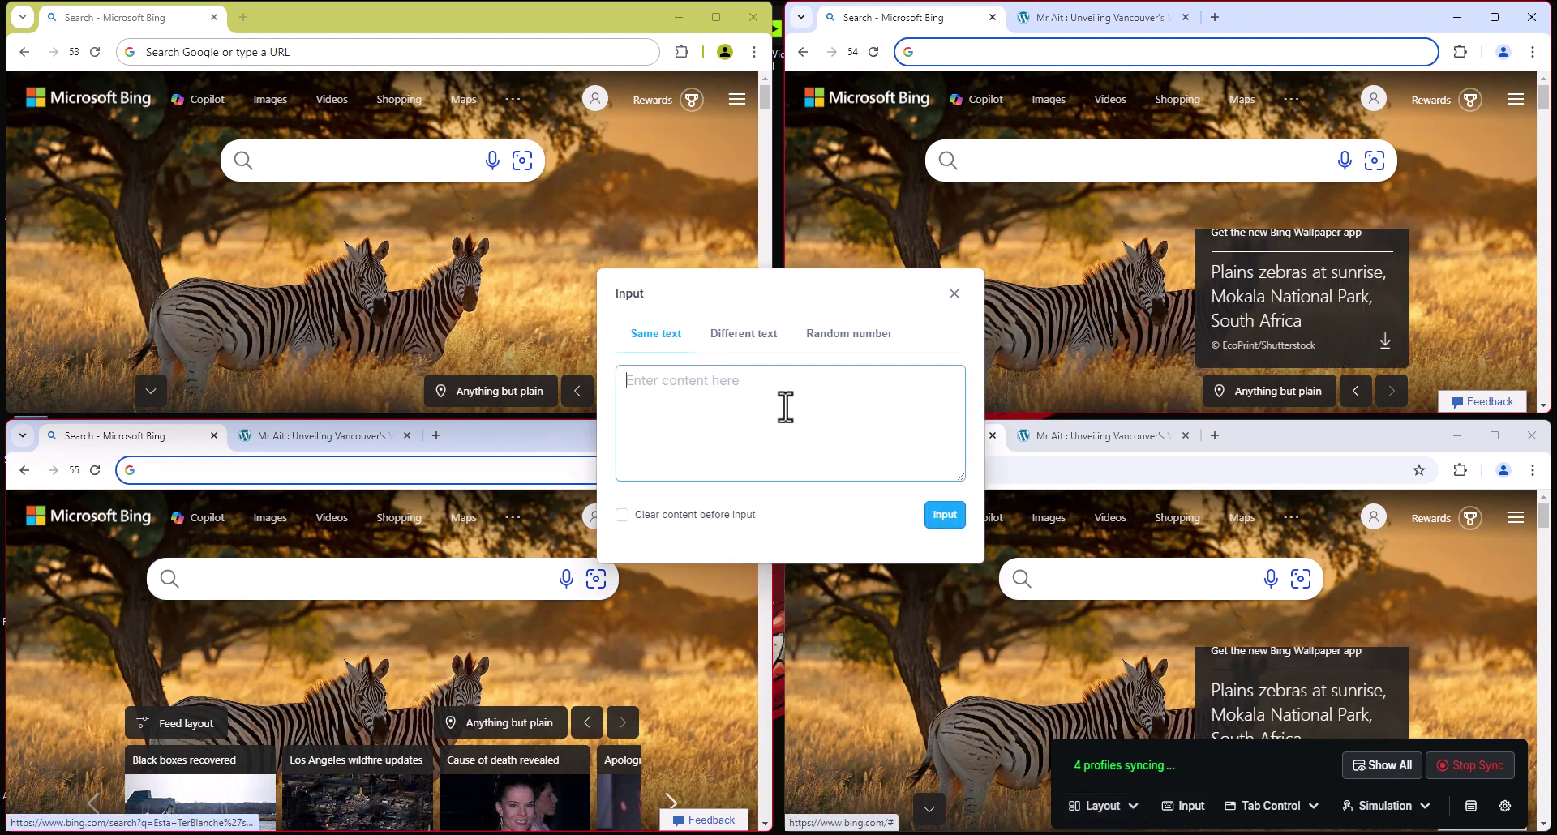
{"action": "type", "text": "mrait.ca"}
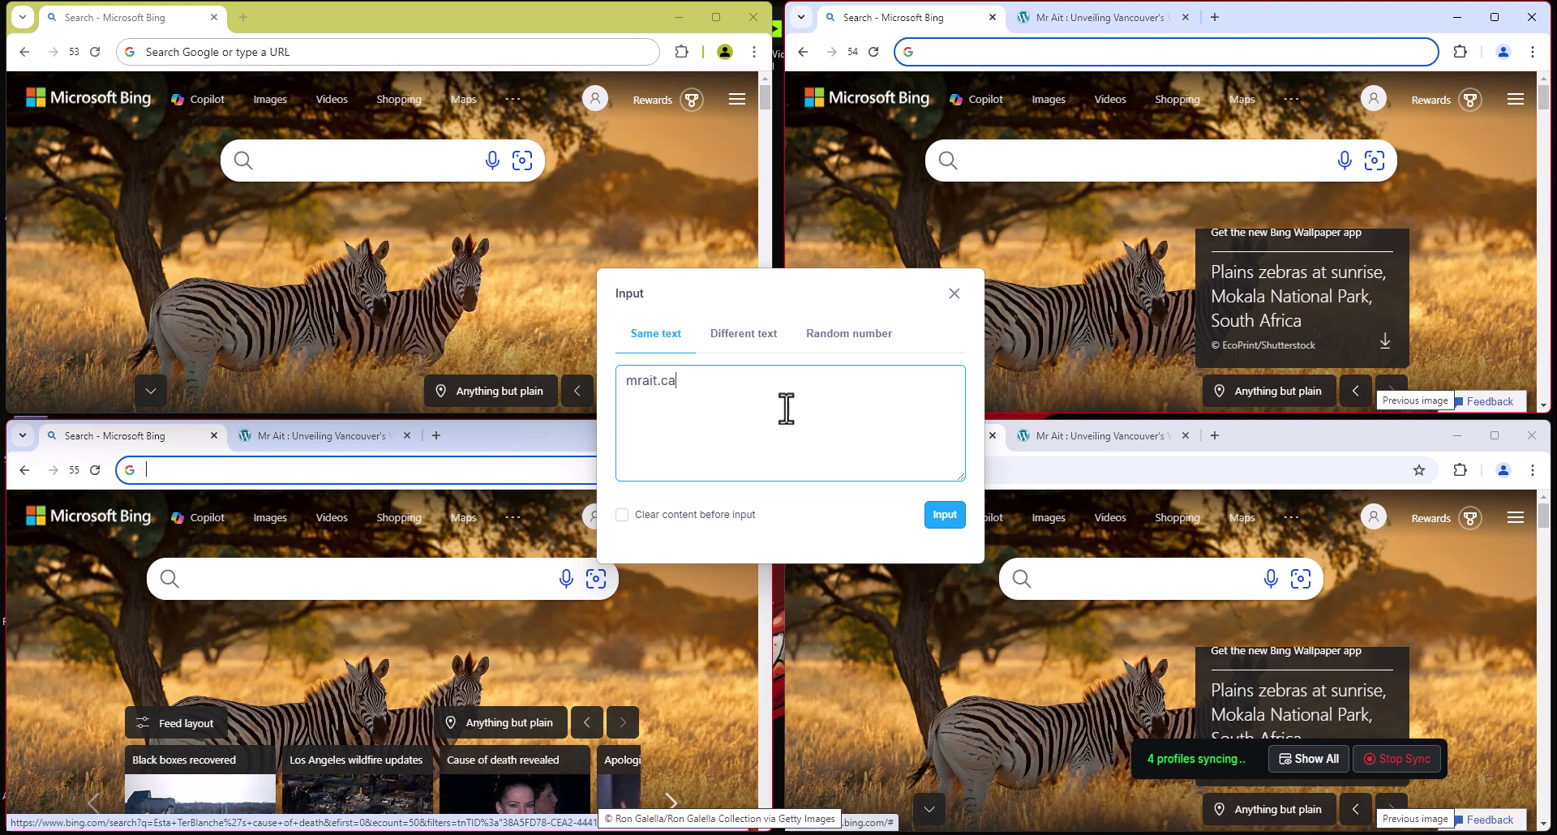
{"action": "left_click", "coordinate": [621, 514]}
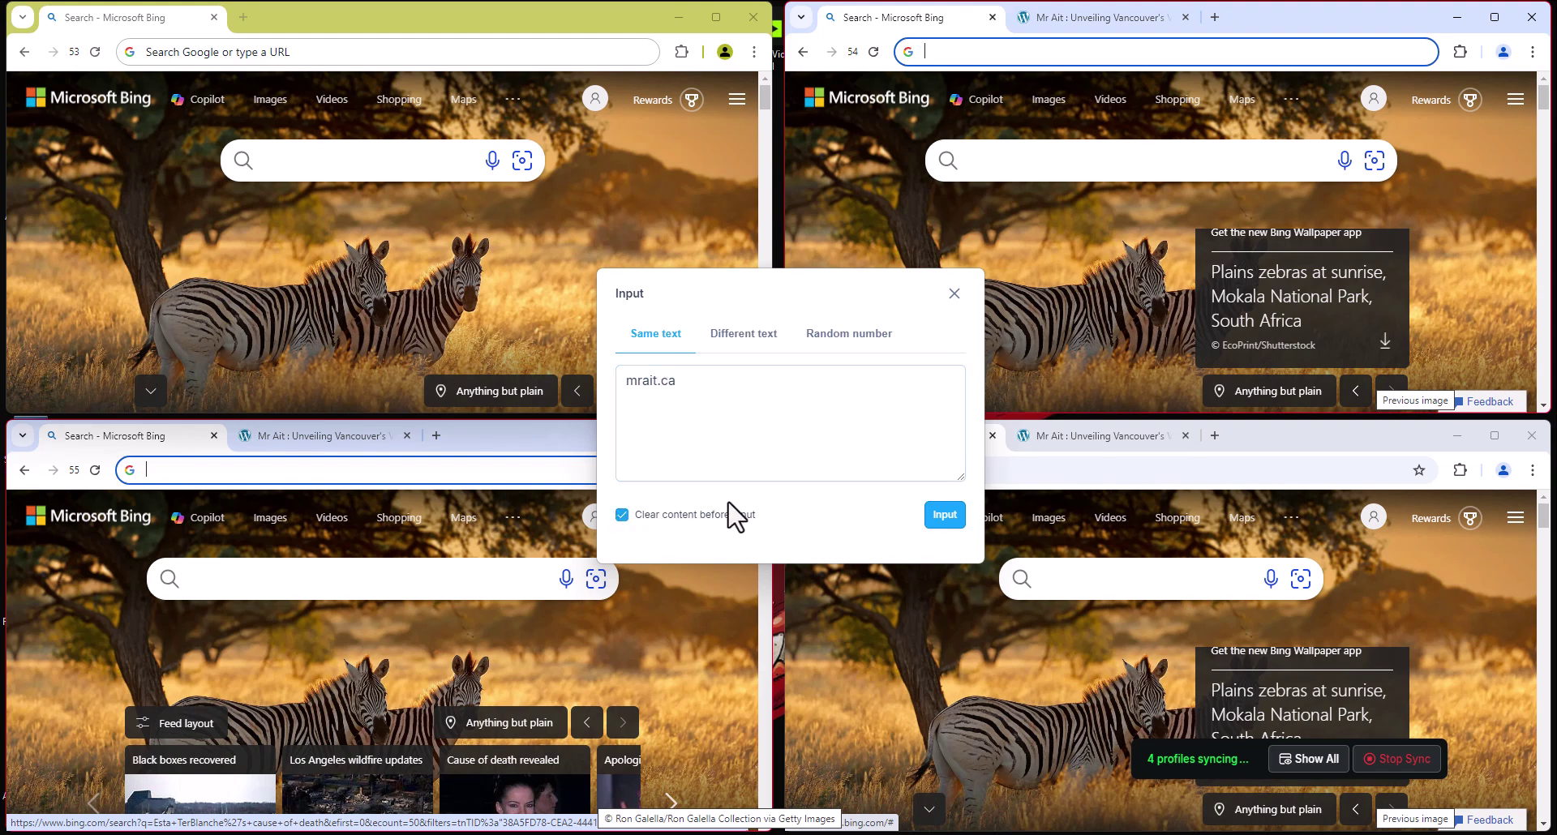
{"action": "left_click", "coordinate": [943, 518]}
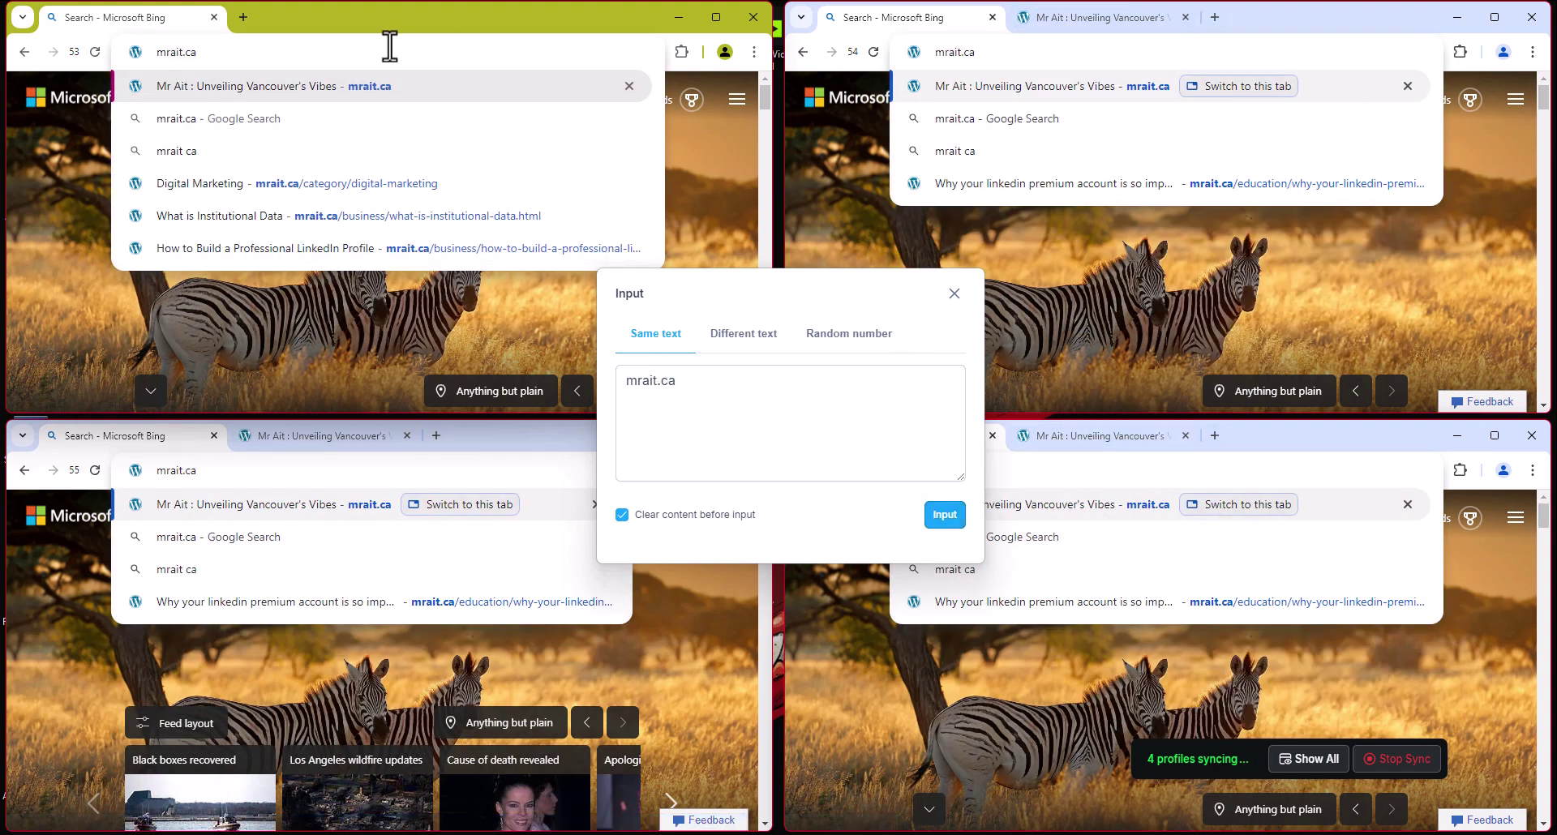
{"action": "key", "text": "Return"}
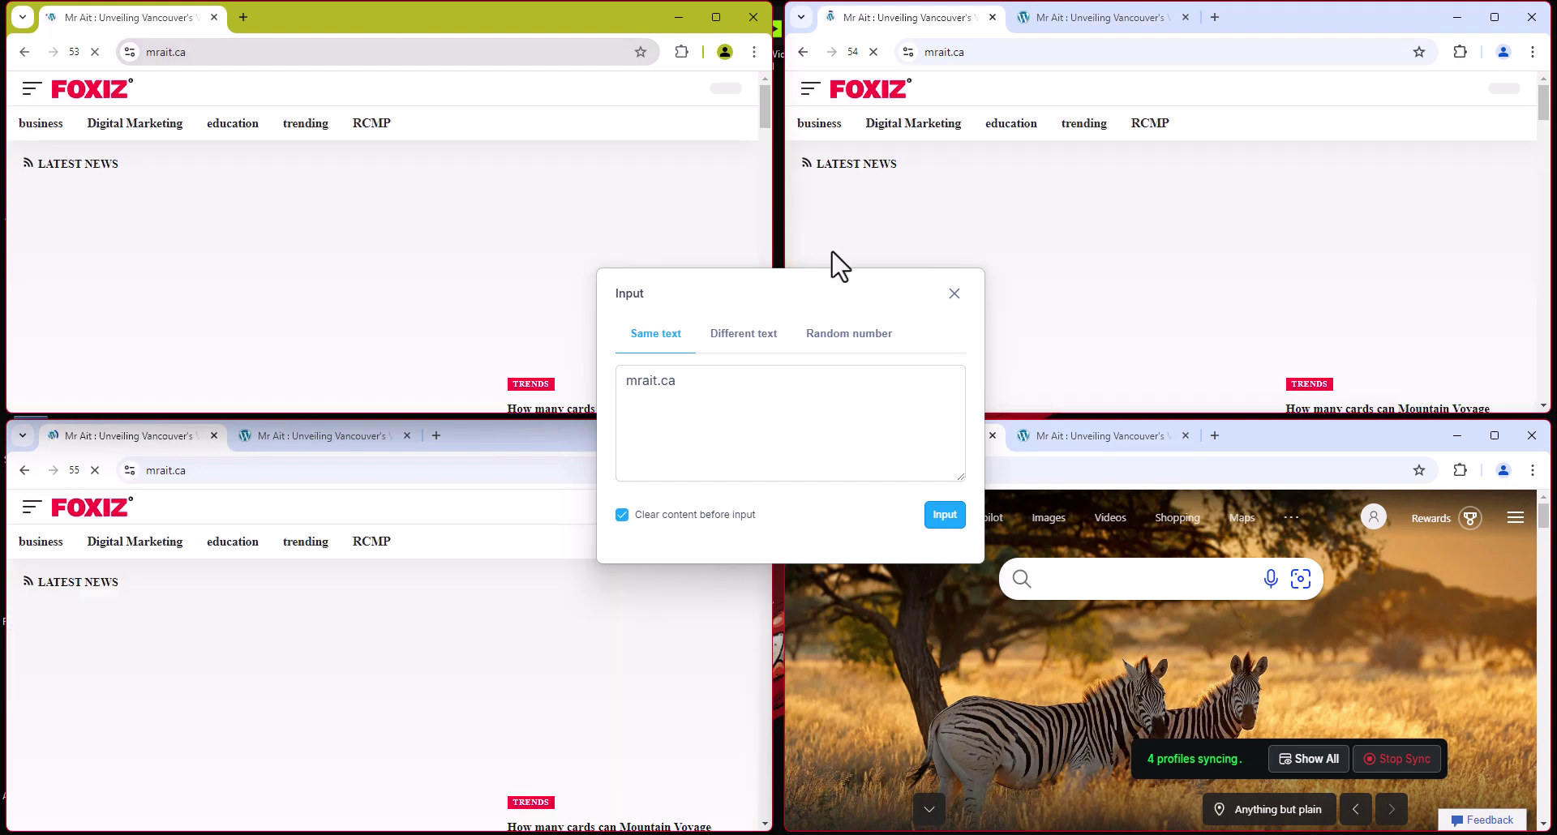
{"action": "left_click", "coordinate": [954, 293]}
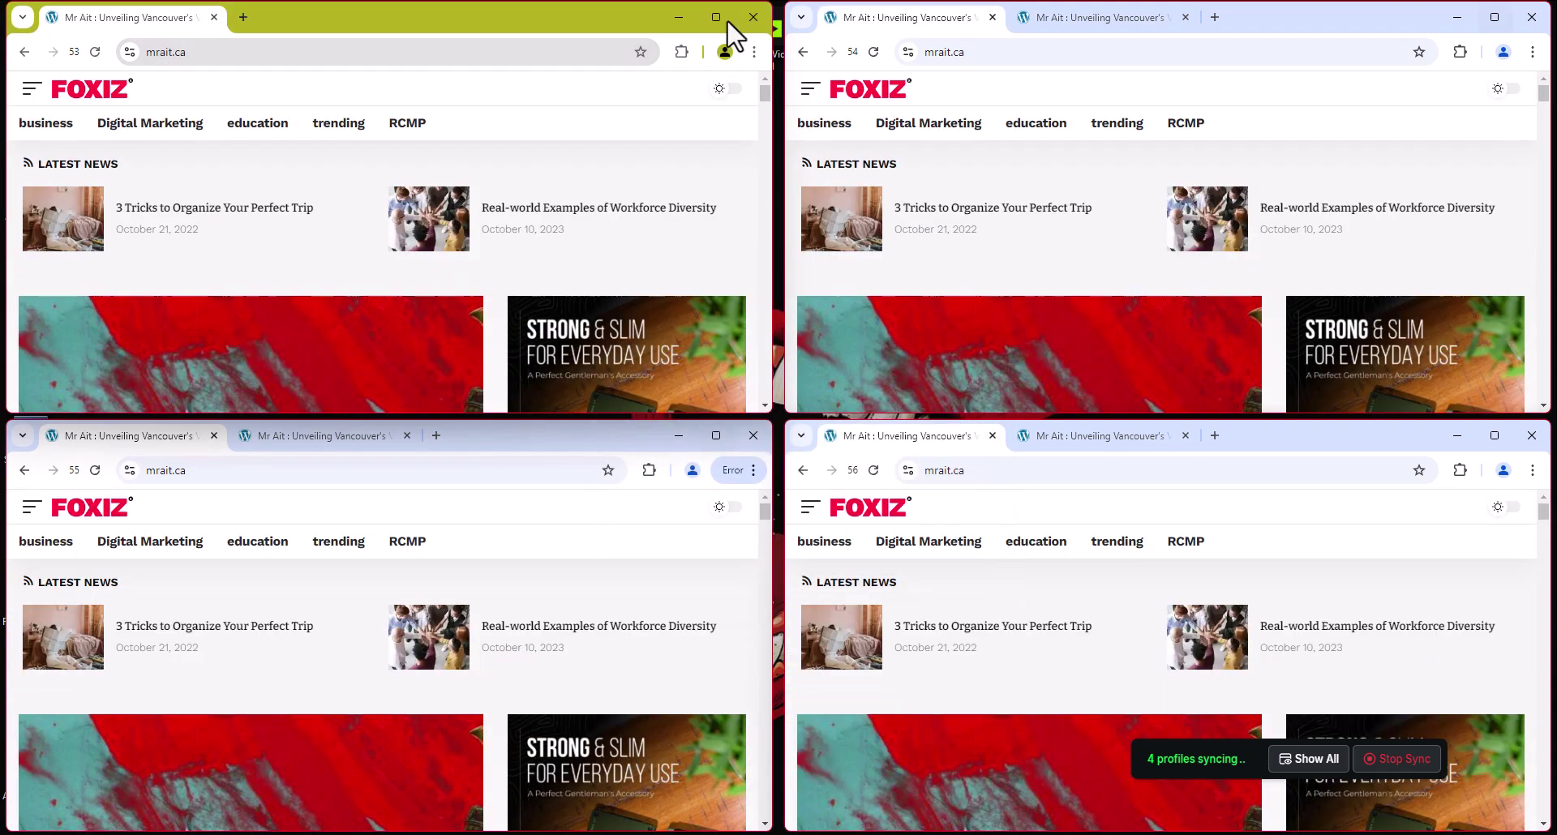
{"action": "left_click", "coordinate": [753, 17]}
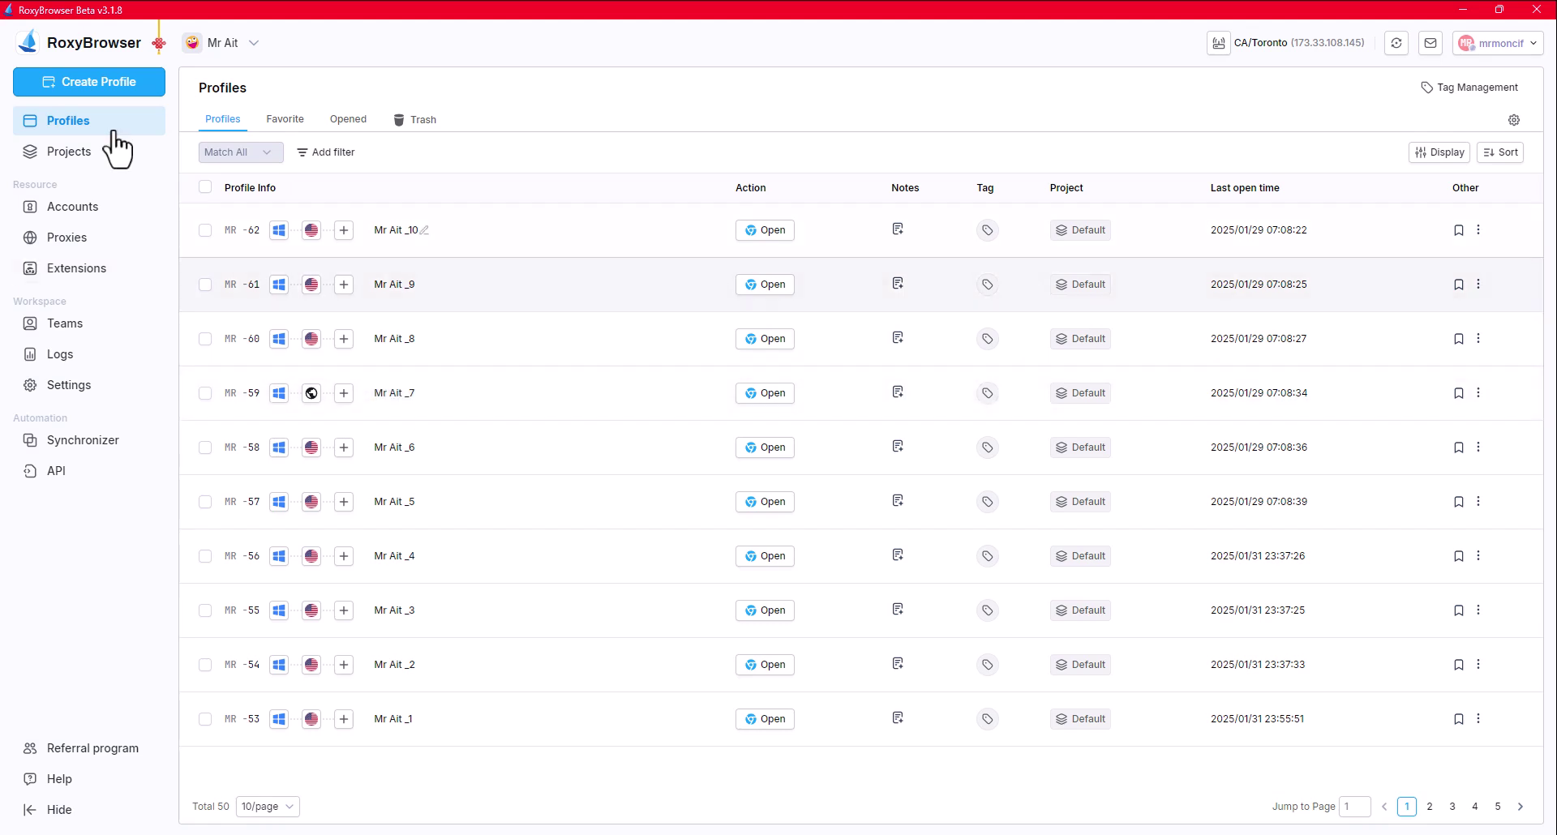
Step: Create a new profile, review its fingerprint preview, and regenerate the random fingerprint (Chrome/131.0.6724.0)
{"action": "left_click", "coordinate": [126, 84]}
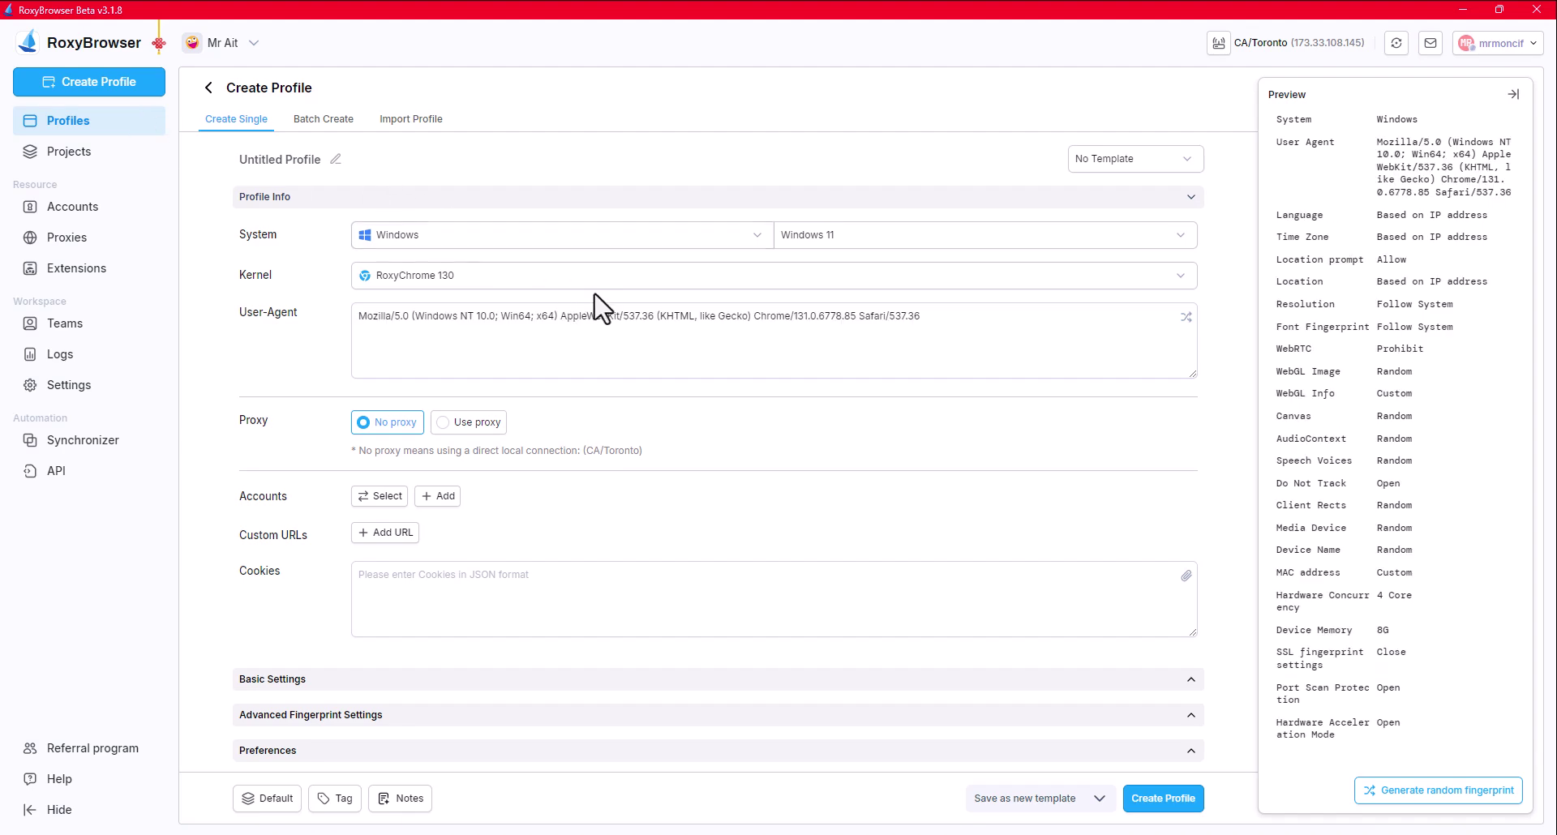
{"action": "scroll", "coordinate": [629, 356], "scroll_direction": "down", "scroll_amount": 1}
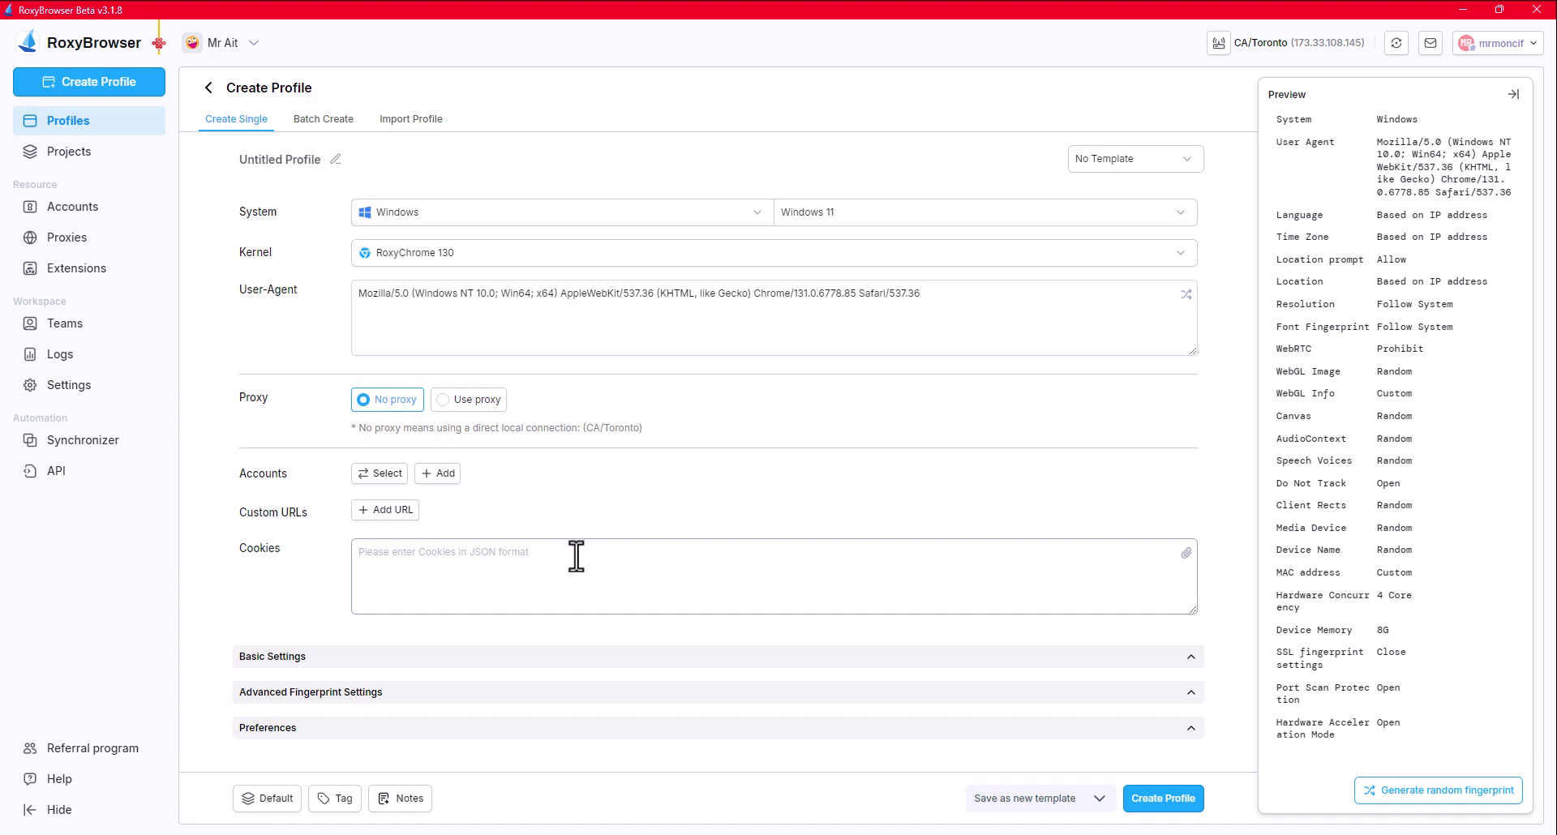
{"action": "left_click_drag", "start_coordinate": [1370, 214], "coordinate": [1493, 592]}
{"action": "left_click", "coordinate": [1495, 598]}
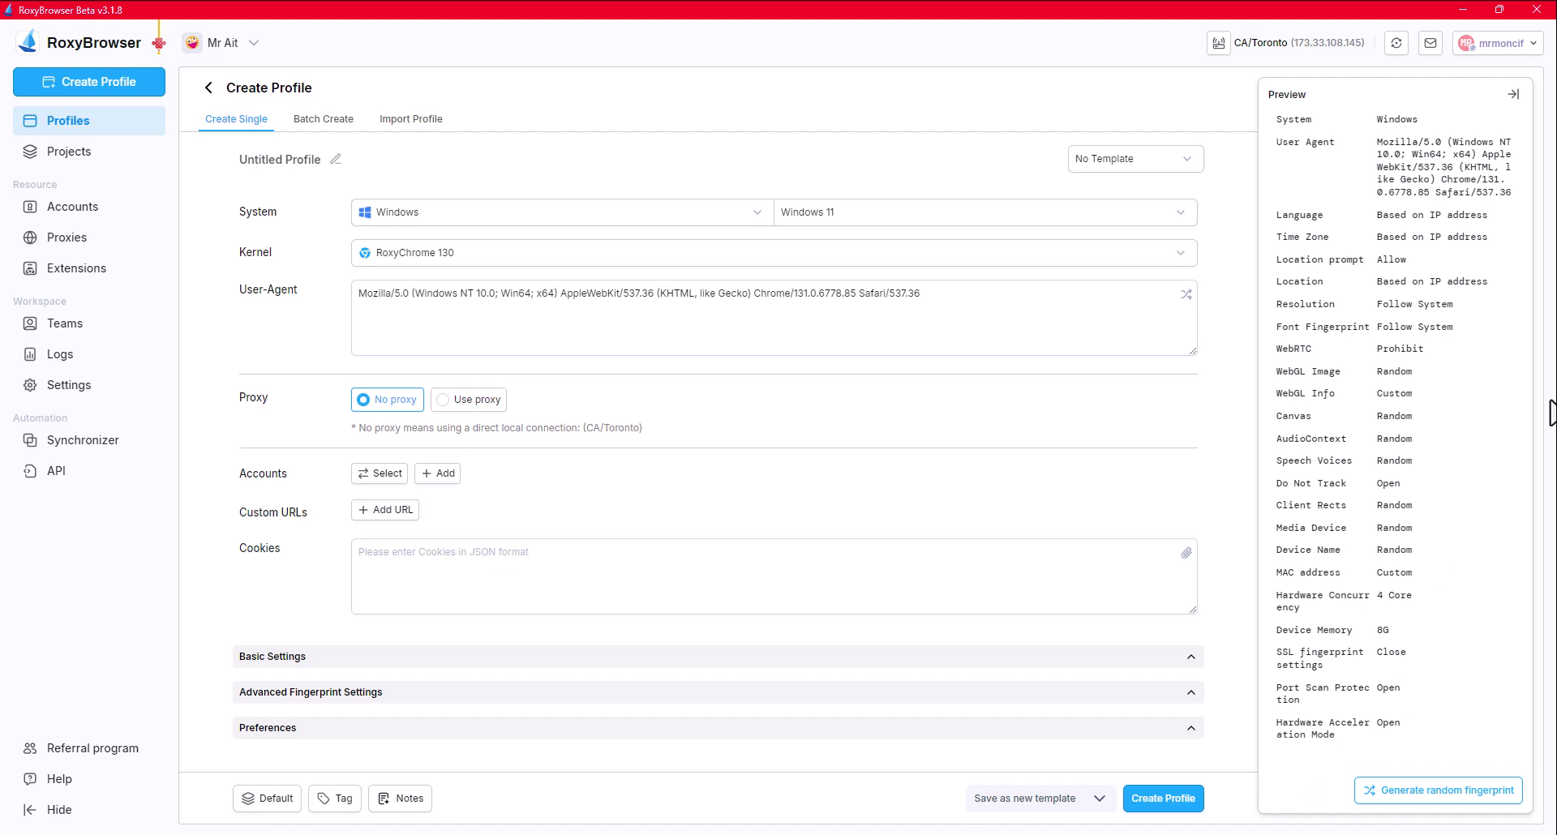
{"action": "left_click_drag", "start_coordinate": [1418, 192], "coordinate": [1459, 462]}
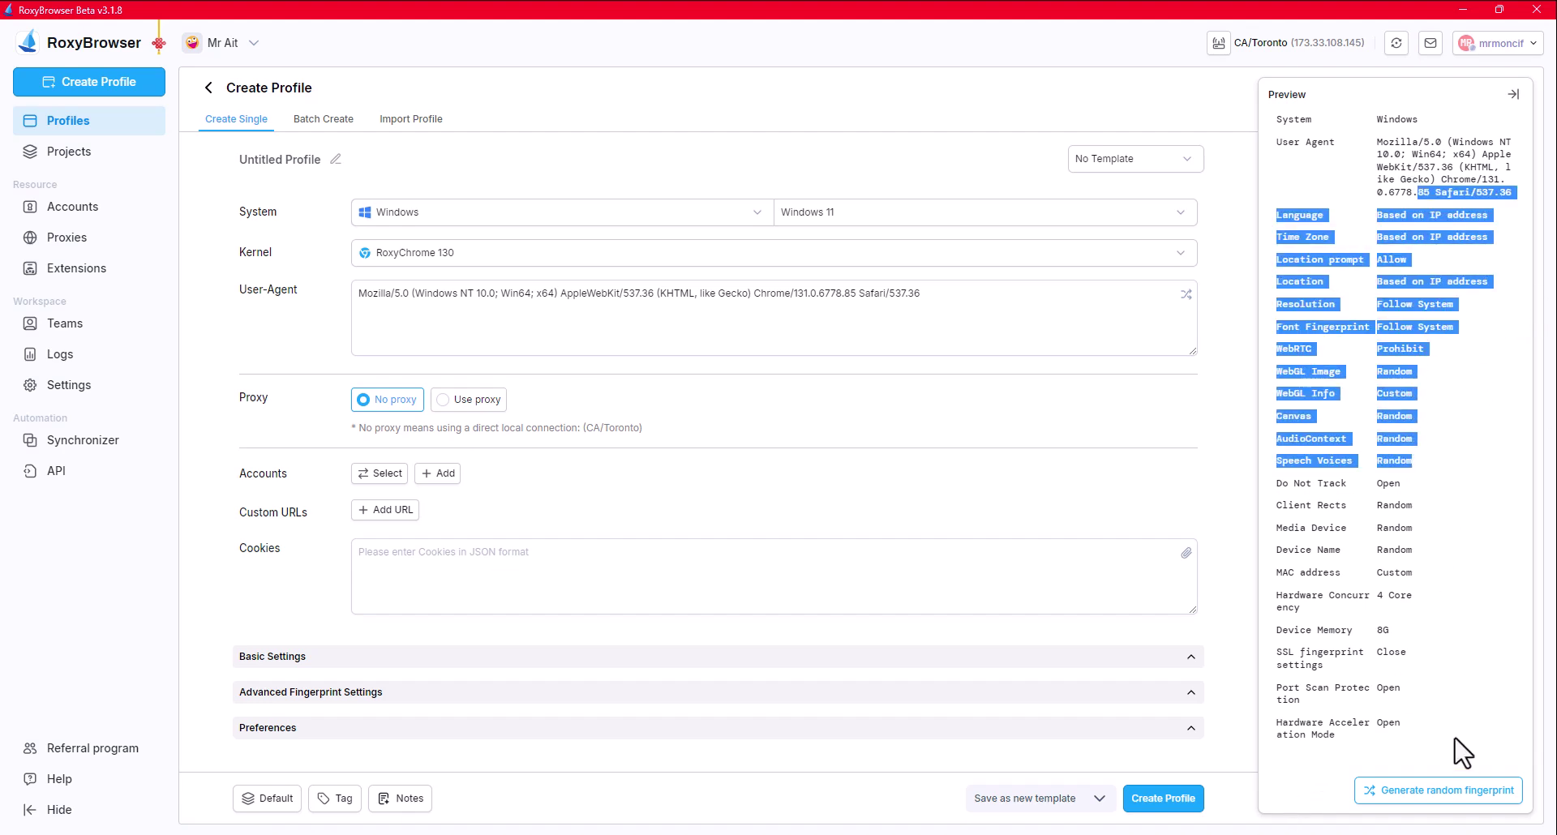
{"action": "left_click", "coordinate": [1453, 791]}
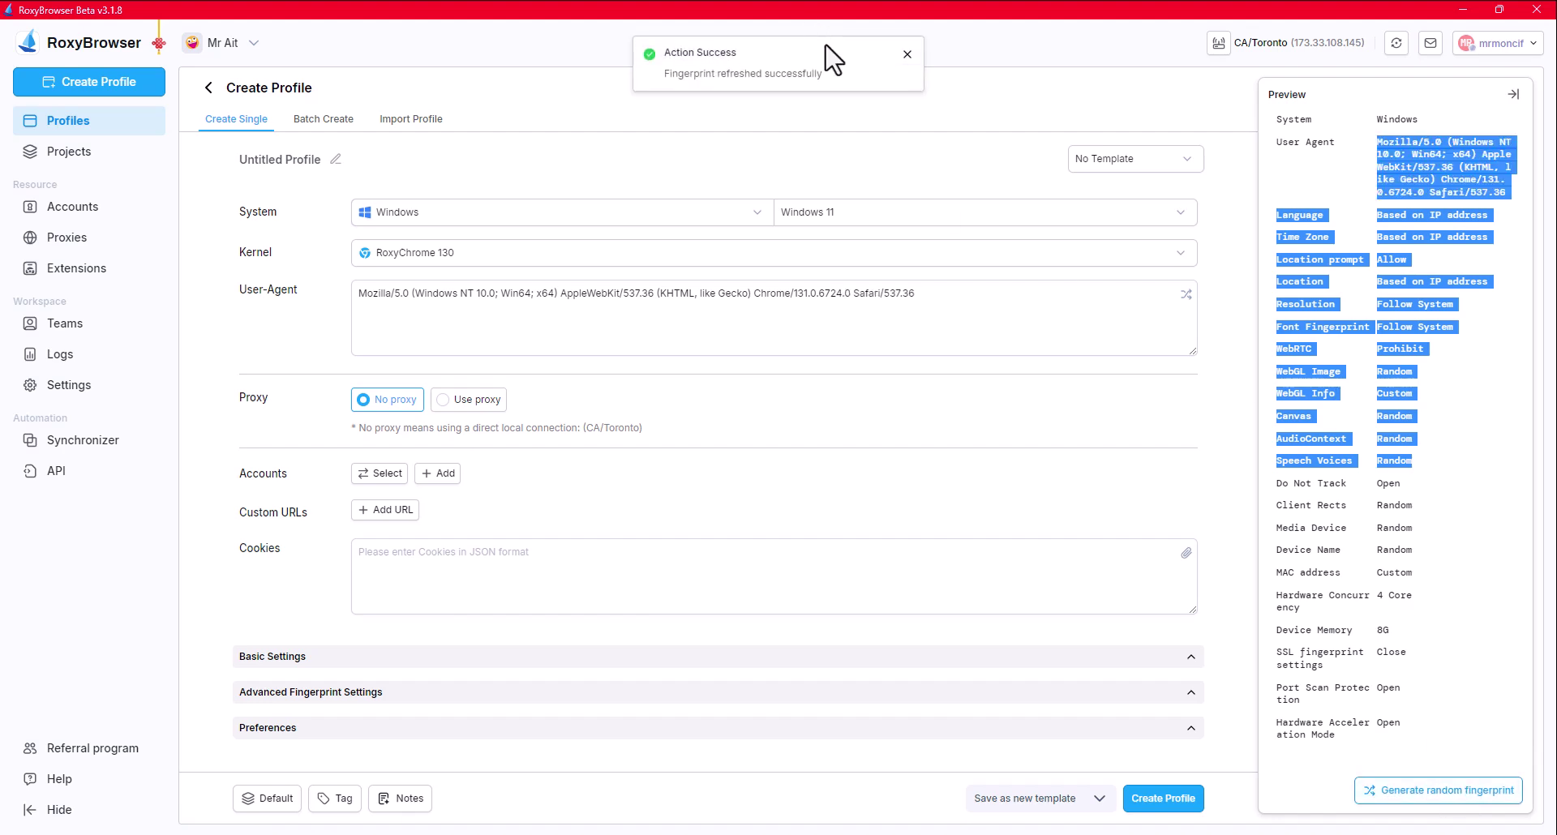
Step: Rename the Untitled Profile to mrait
{"action": "left_click", "coordinate": [305, 165]}
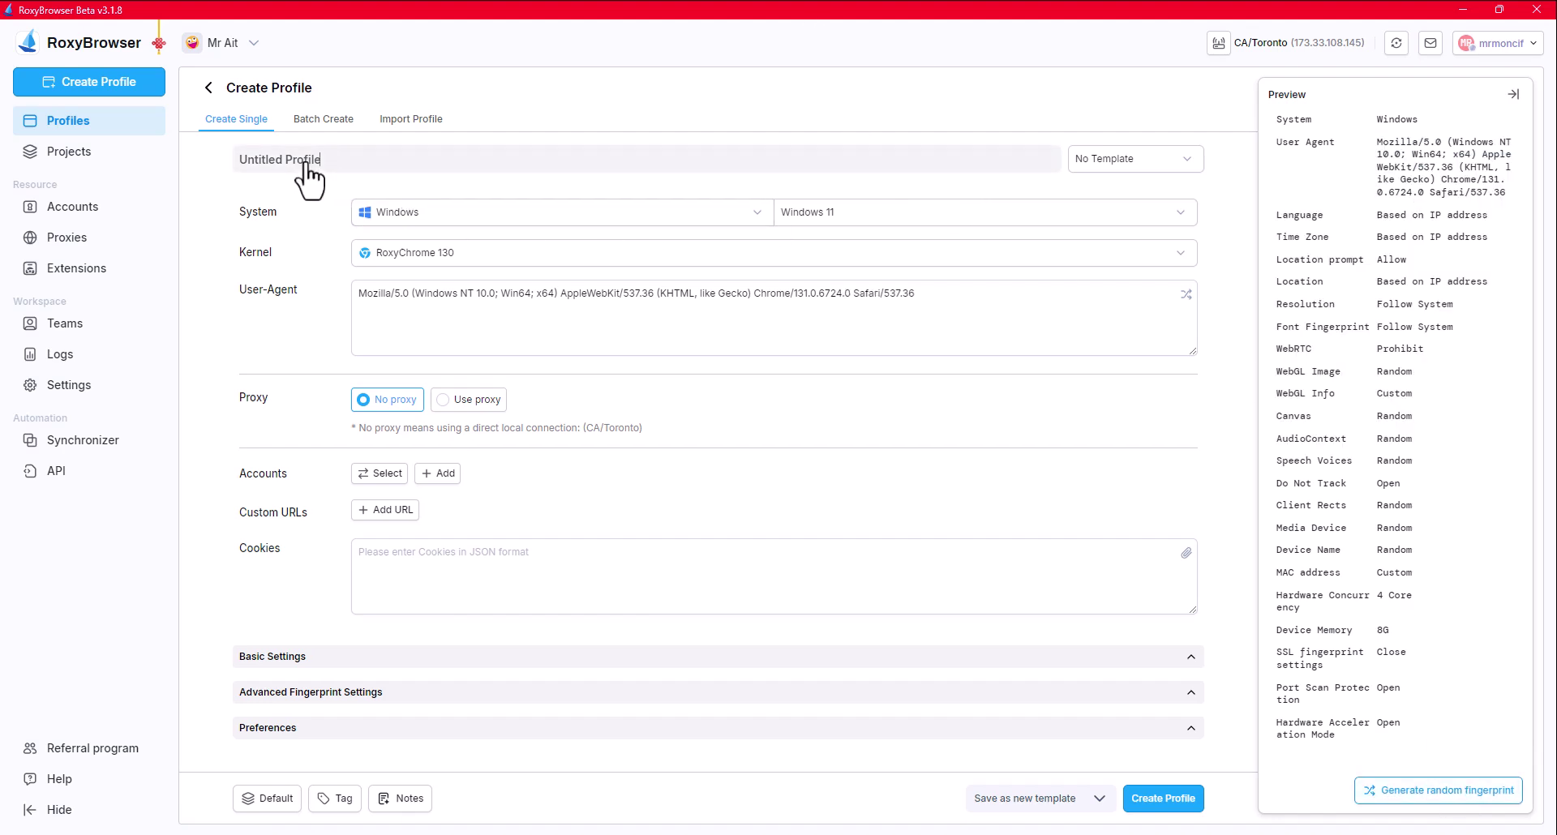
{"action": "key", "text": "ctrl+a"}
{"action": "type", "text": "m"}
Step: Keep Windows / Windows 11 as the operating system and RoxyChrome 130 as the kernel
{"action": "left_click", "coordinate": [400, 217]}
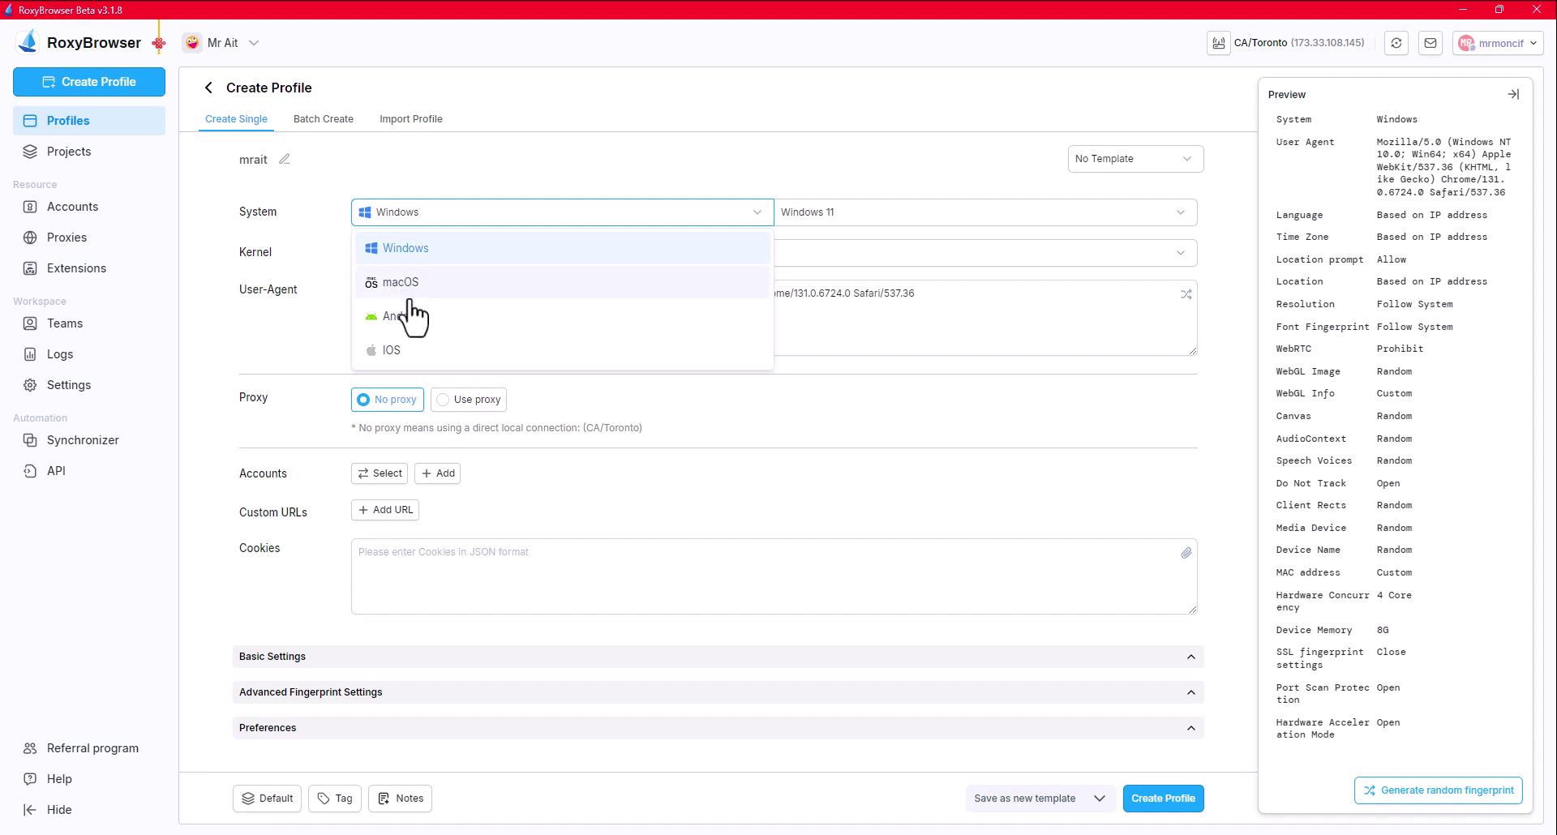
{"action": "left_click", "coordinate": [476, 244]}
{"action": "left_click", "coordinate": [479, 223]}
{"action": "left_click", "coordinate": [527, 217]}
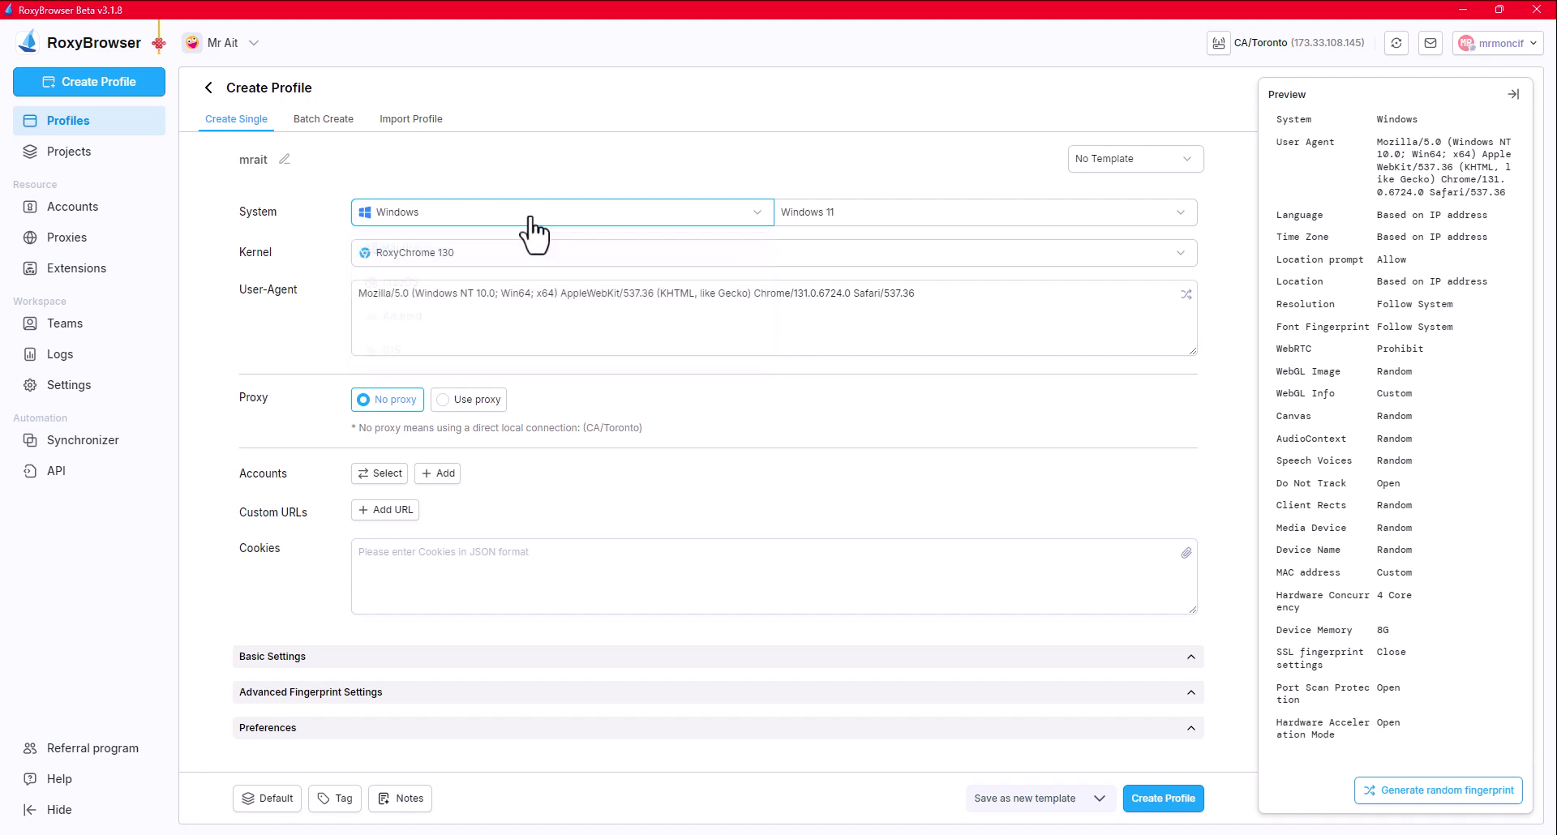
{"action": "left_click", "coordinate": [843, 215]}
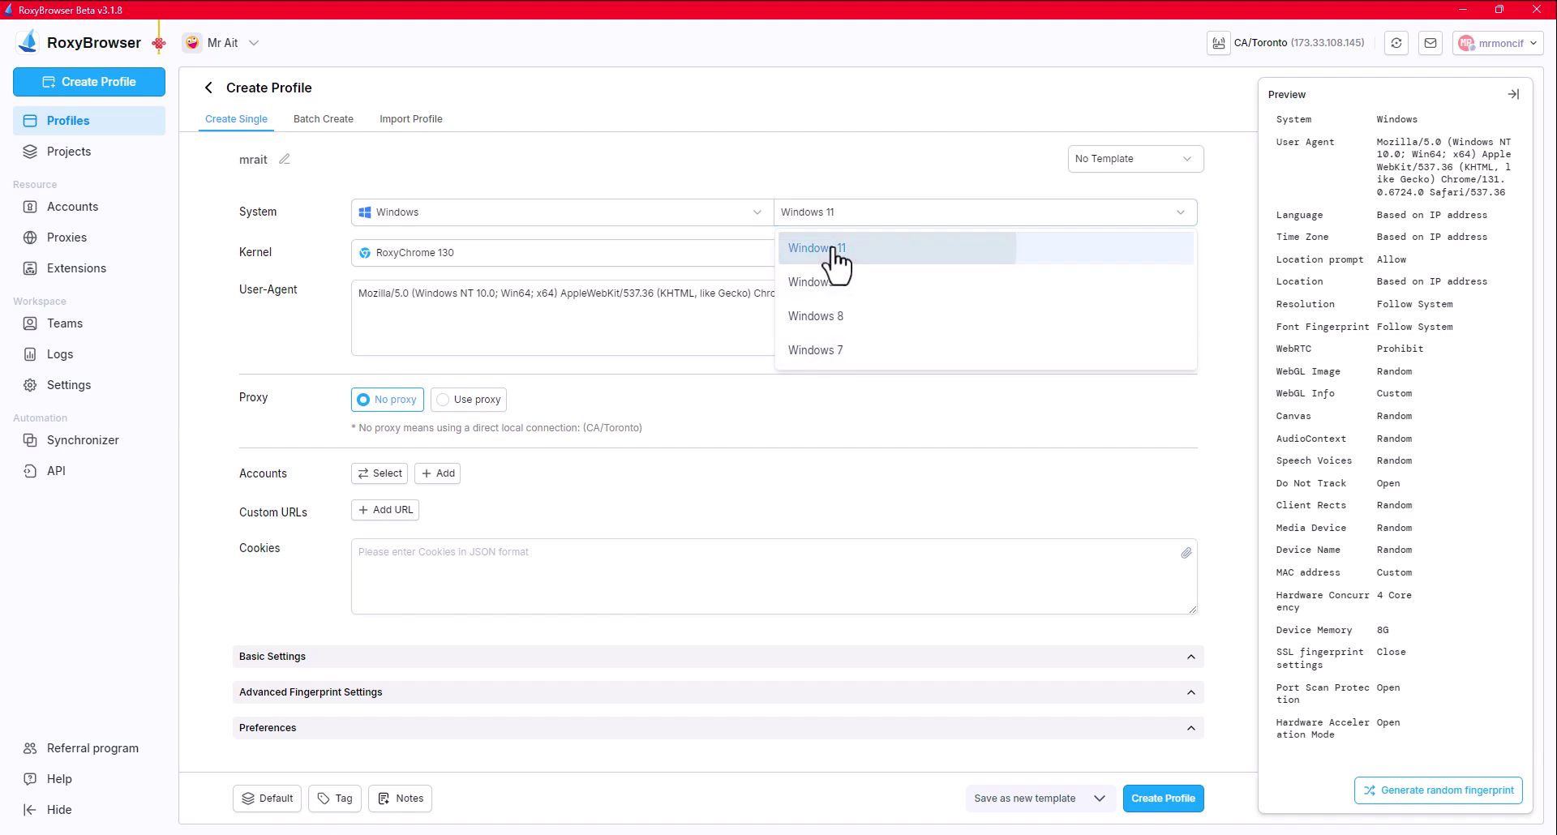
{"action": "left_click", "coordinate": [835, 258]}
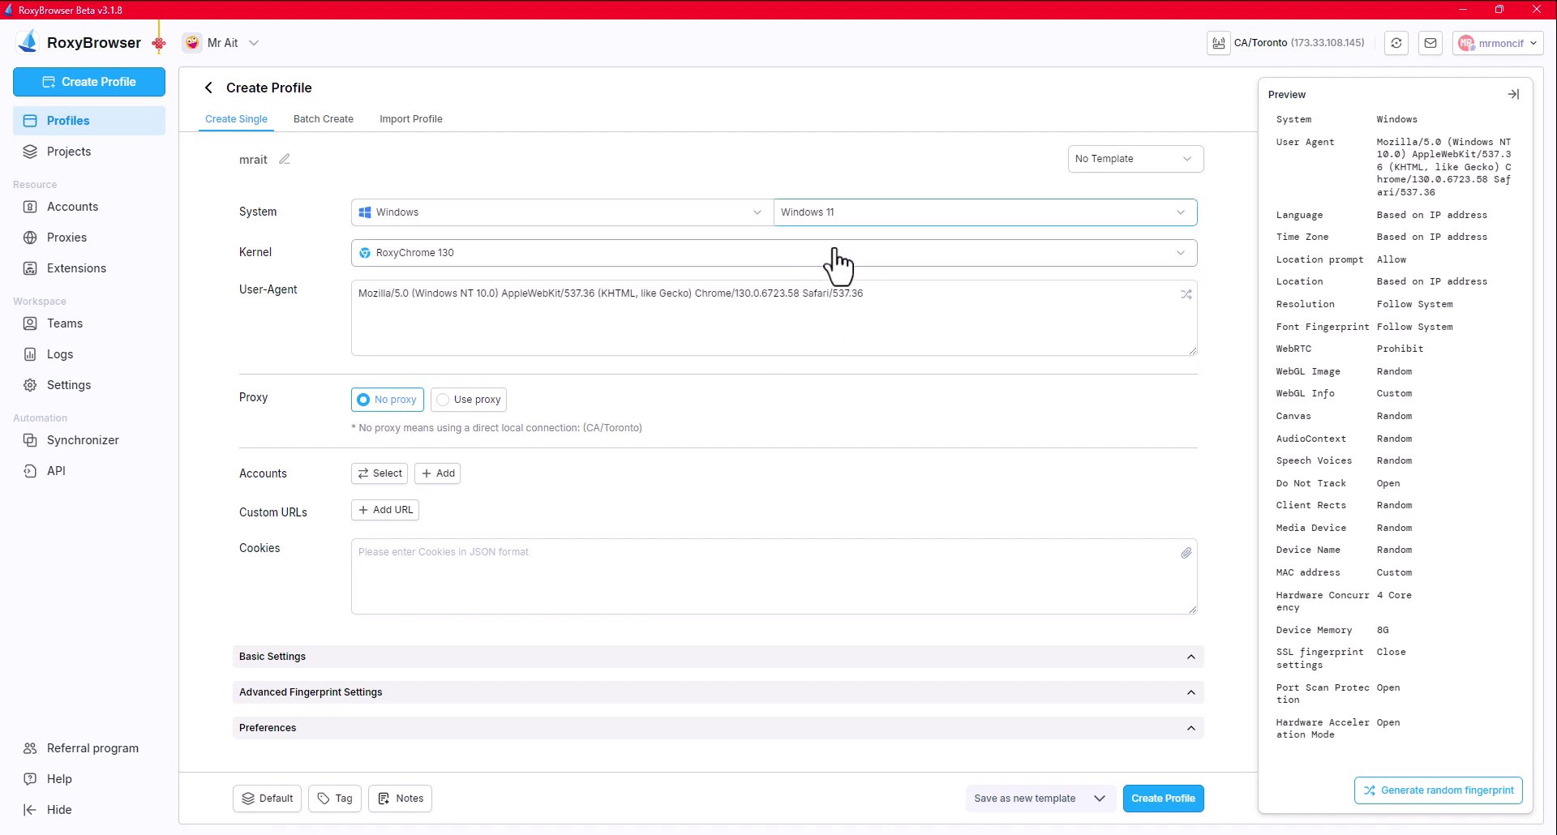
{"action": "left_click", "coordinate": [450, 265]}
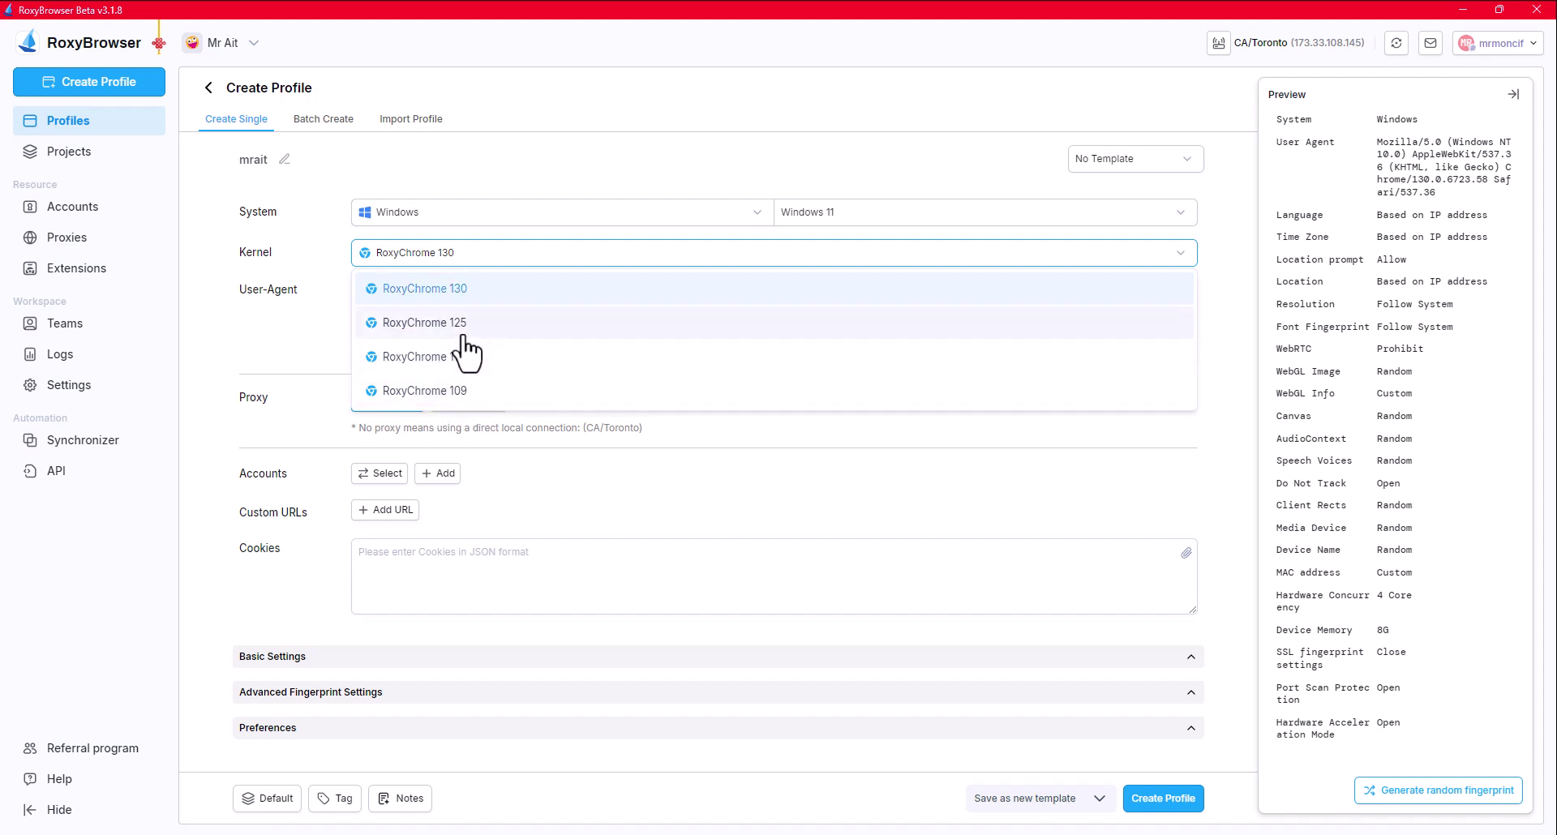
{"action": "left_click", "coordinate": [445, 291]}
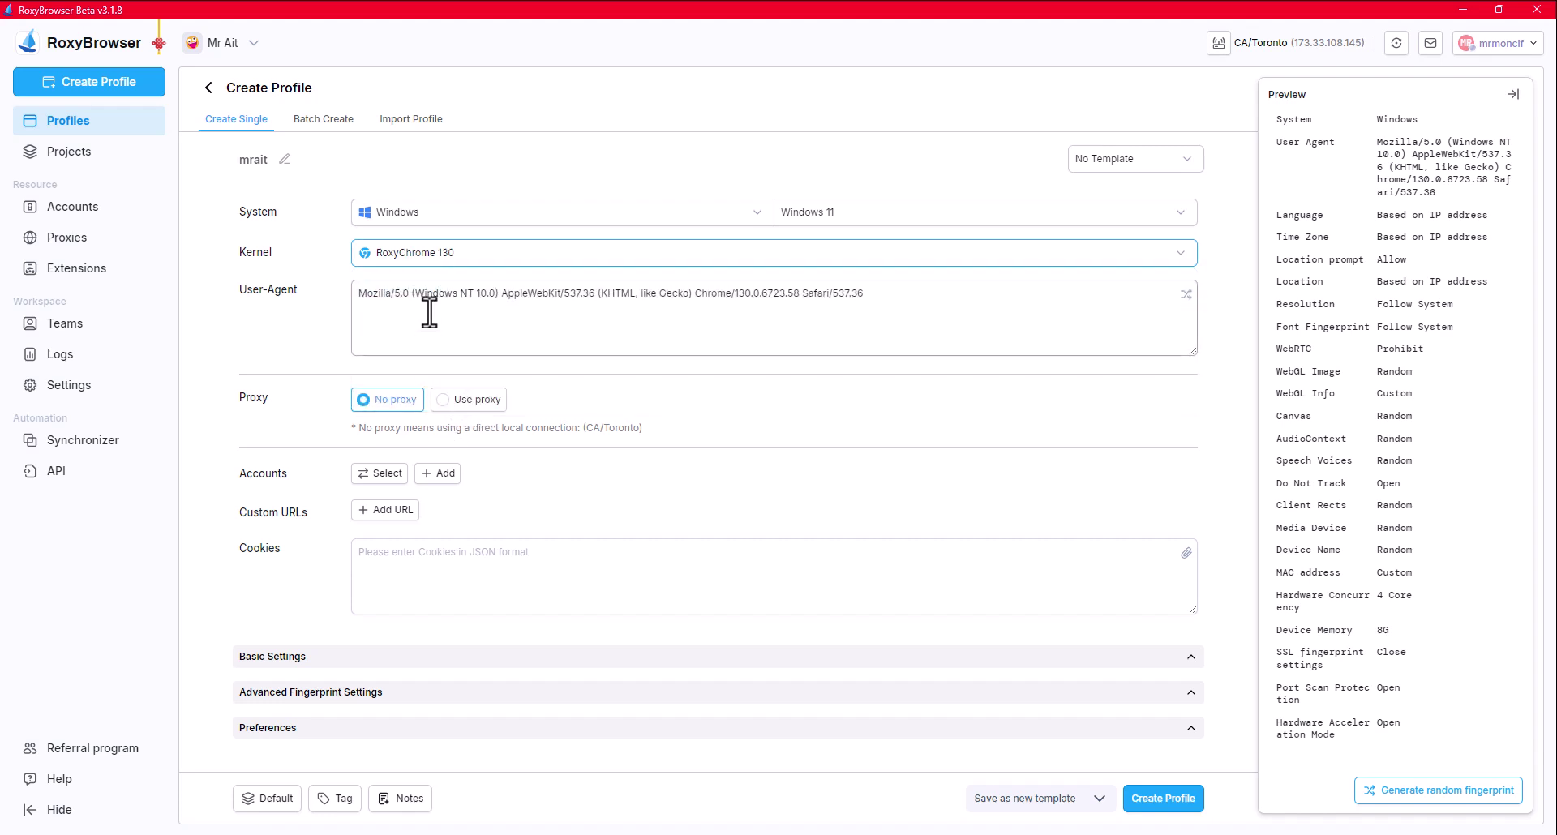
Step: Regenerate the random fingerprint and refresh the User-Agent to Chrome/129.0.6614.3
{"action": "left_click", "coordinate": [1415, 795]}
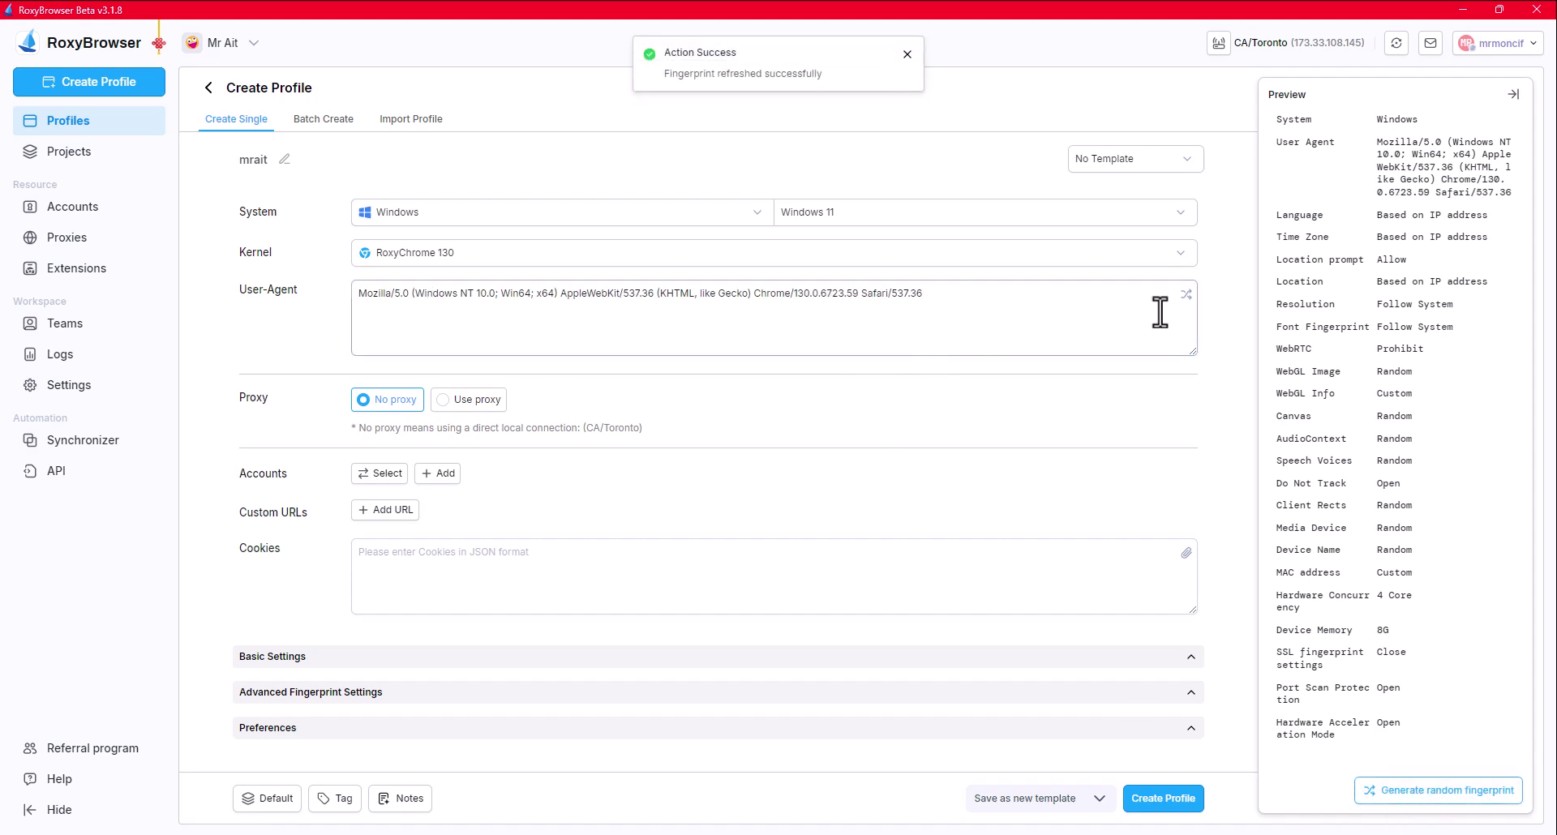
{"action": "left_click", "coordinate": [1185, 294]}
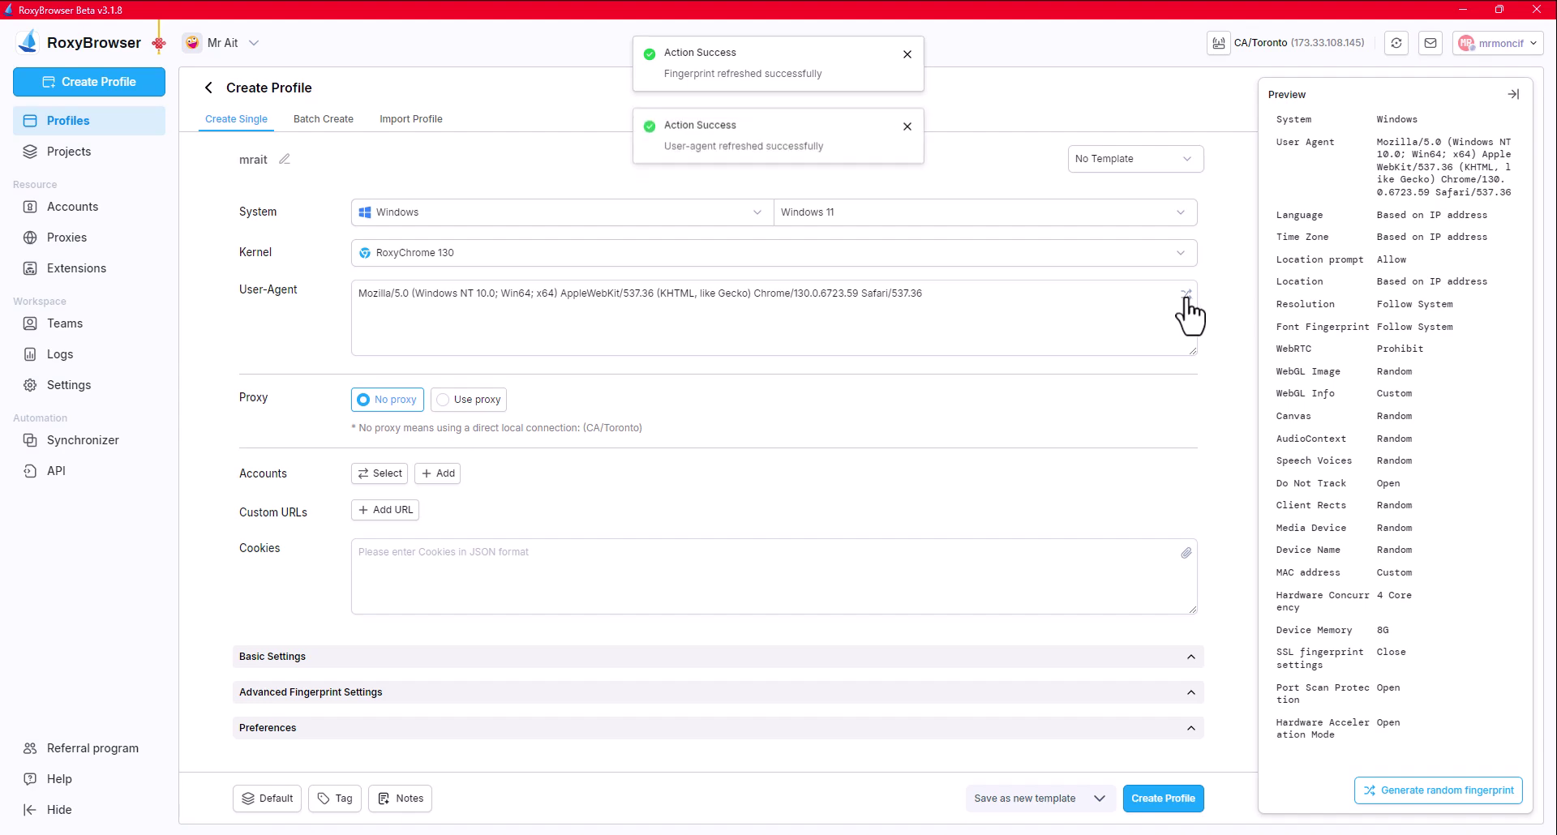
{"action": "key", "text": "ctrl+a"}
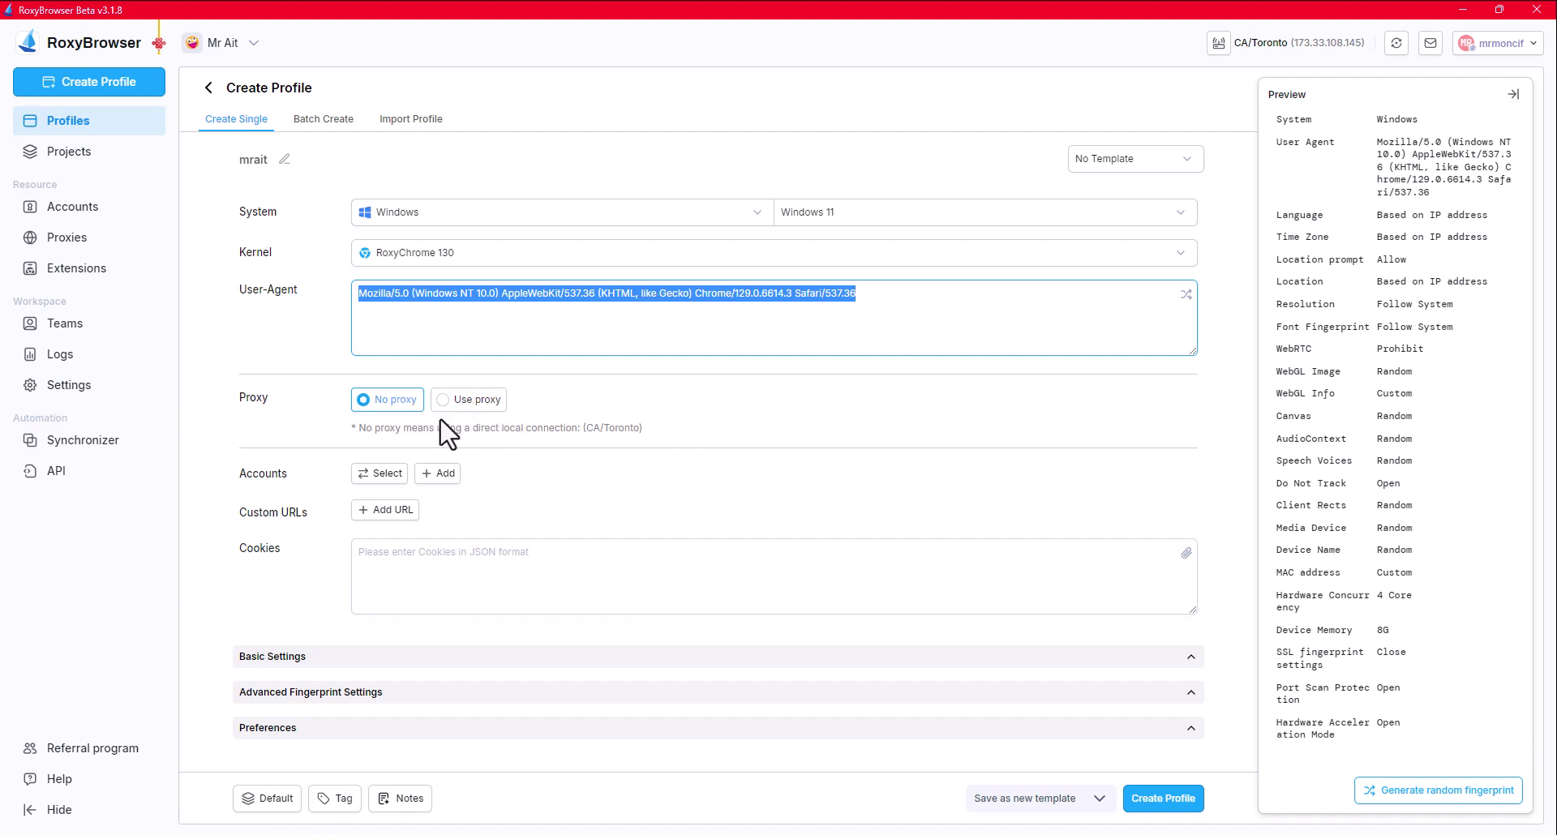
Step: Enable proxy use and assign the US/Dallas SOCKS5 proxy 174.140.200.202:6482 from page 3
{"action": "left_click", "coordinate": [464, 401]}
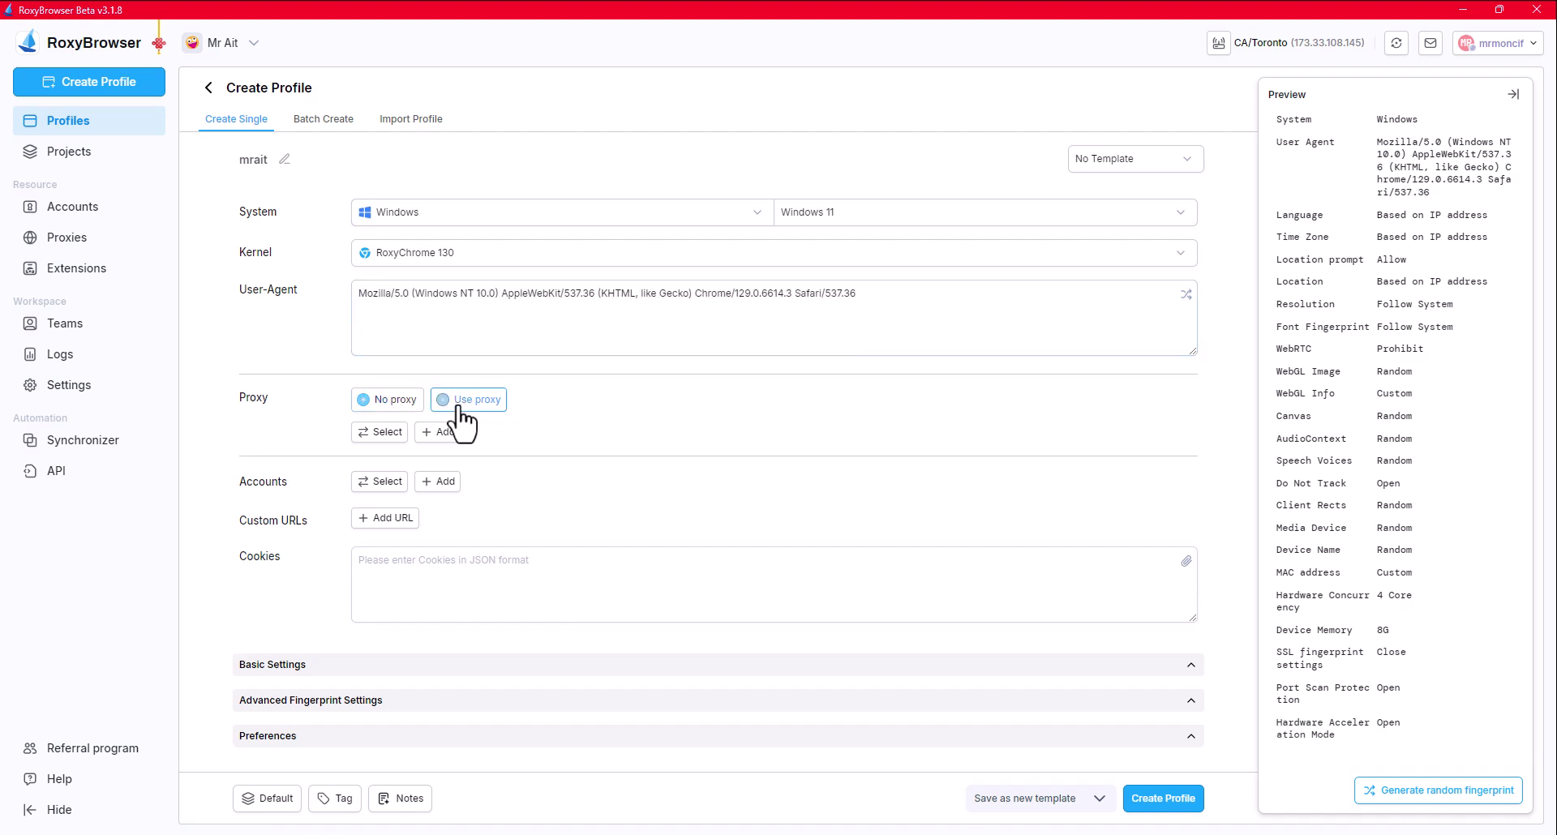
{"action": "left_click", "coordinate": [384, 432]}
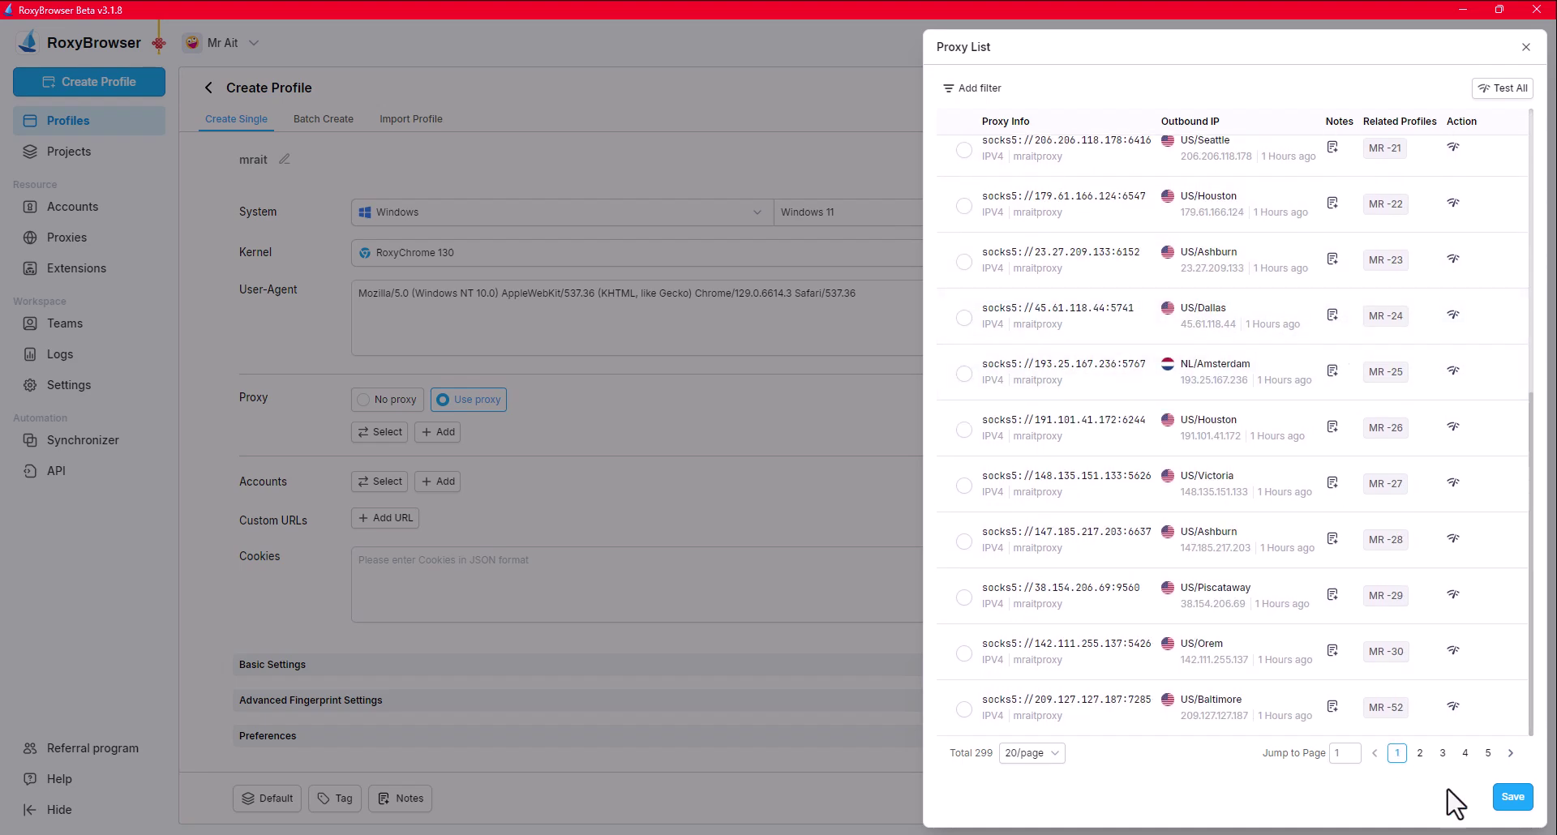
{"action": "left_click", "coordinate": [1420, 753]}
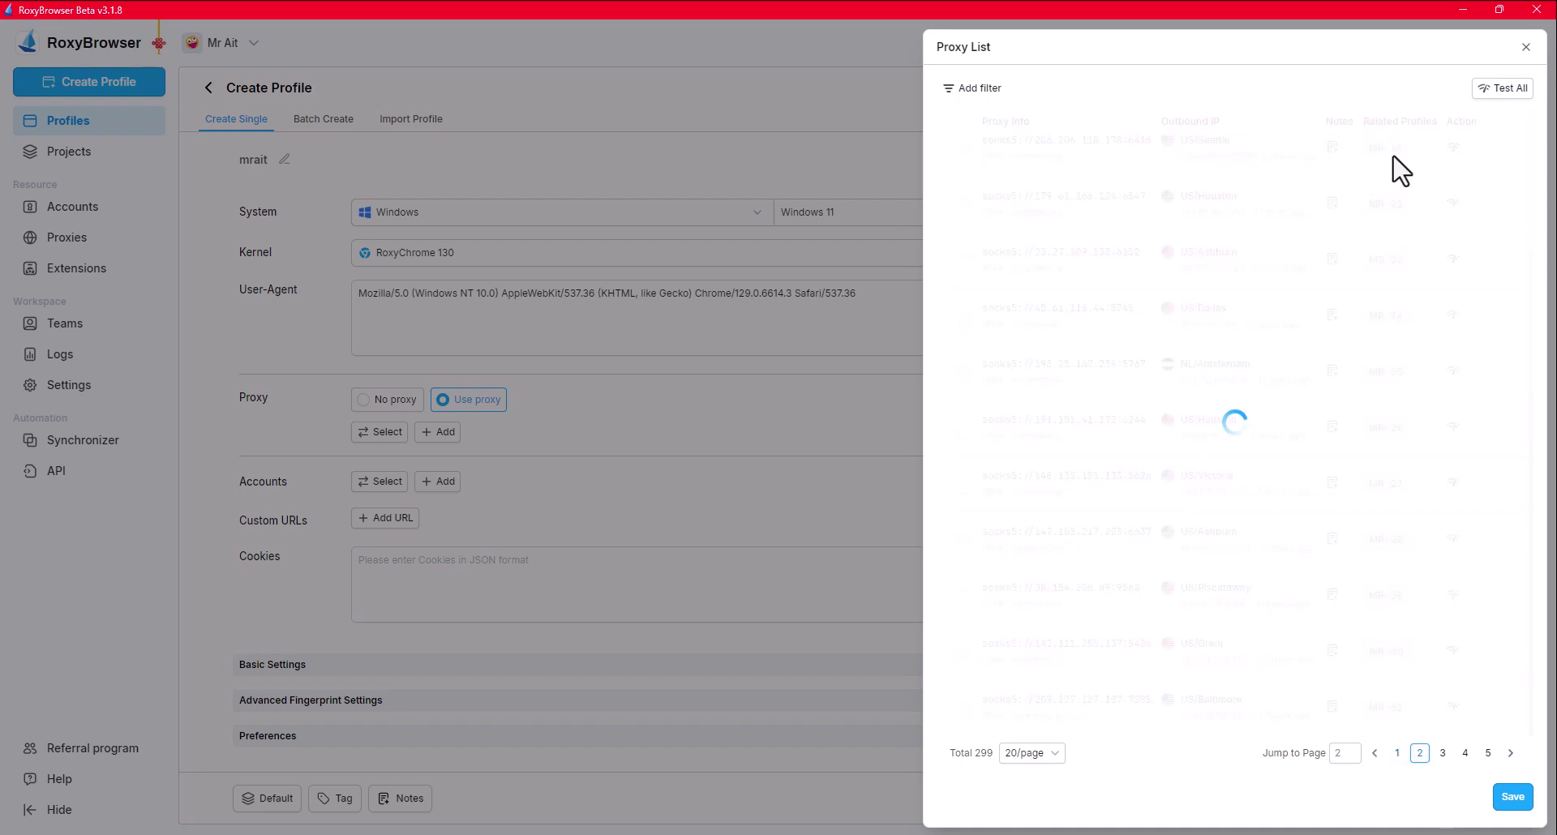
{"action": "scroll", "coordinate": [1395, 268], "scroll_direction": "down", "scroll_amount": 3}
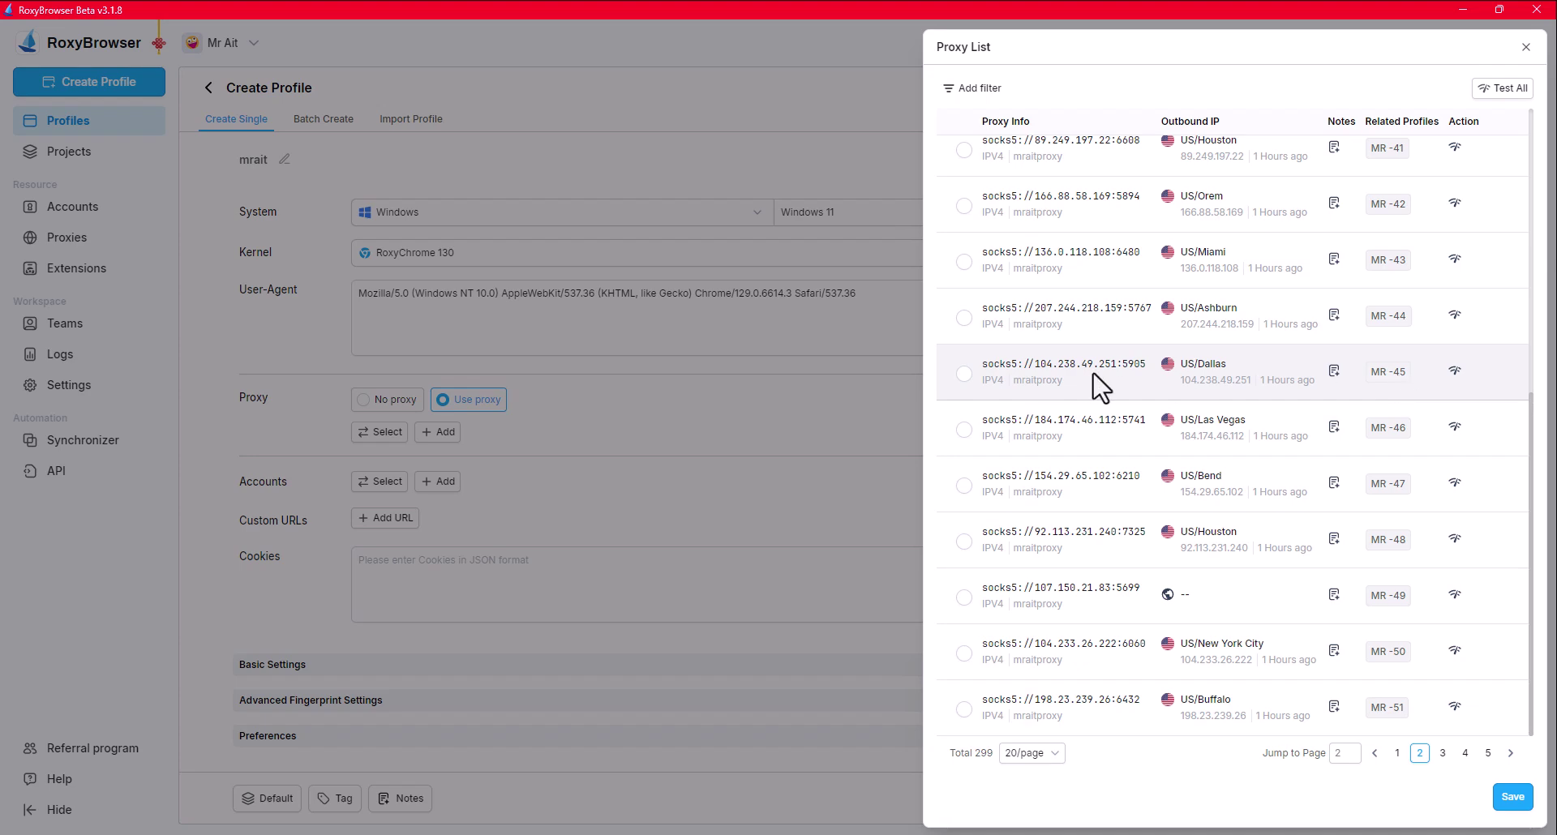
{"action": "left_click", "coordinate": [1442, 753]}
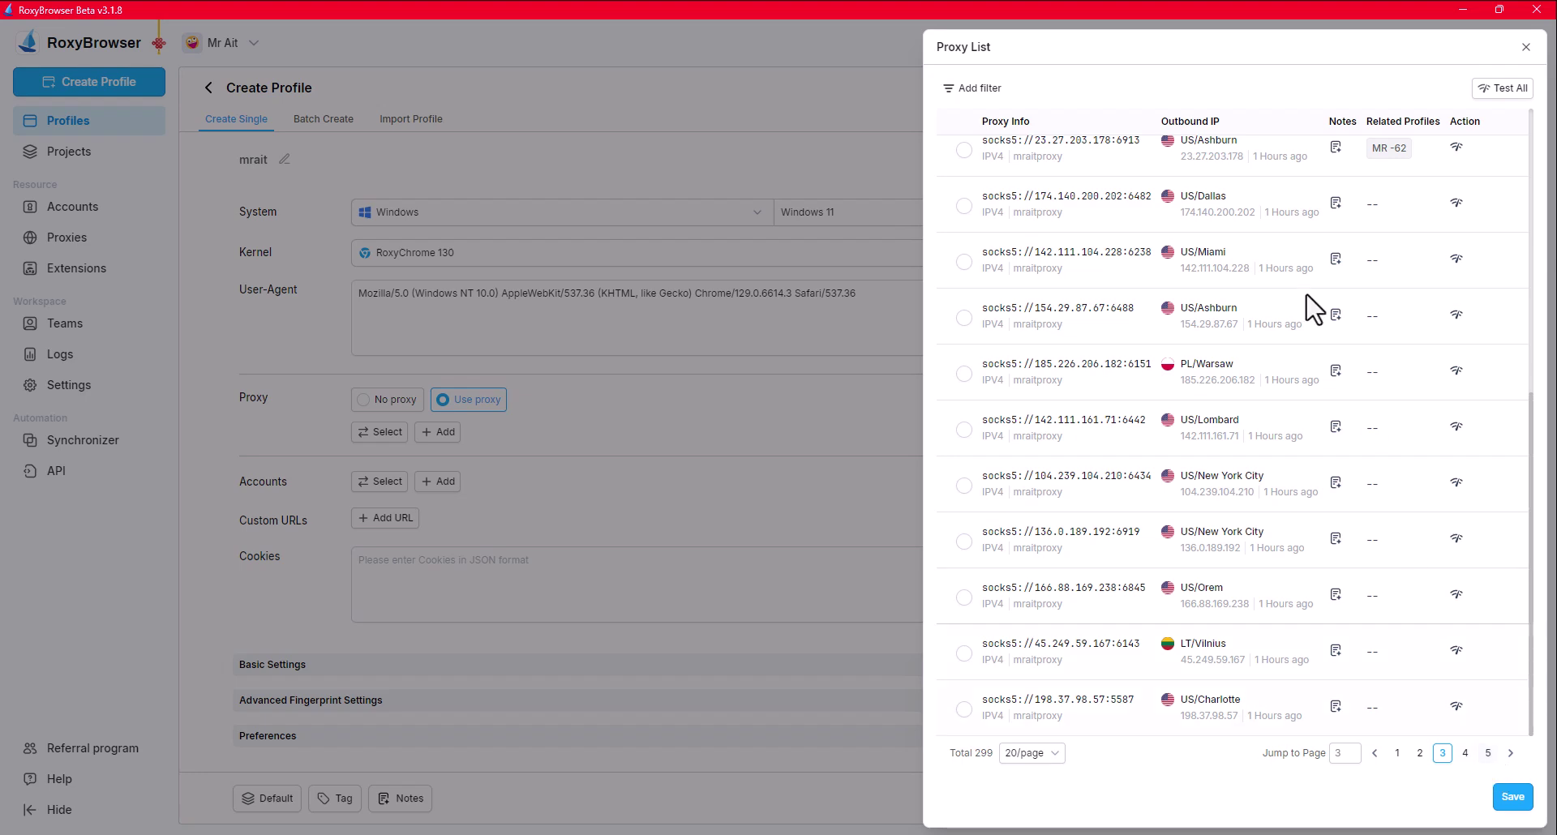
{"action": "left_click", "coordinate": [963, 206]}
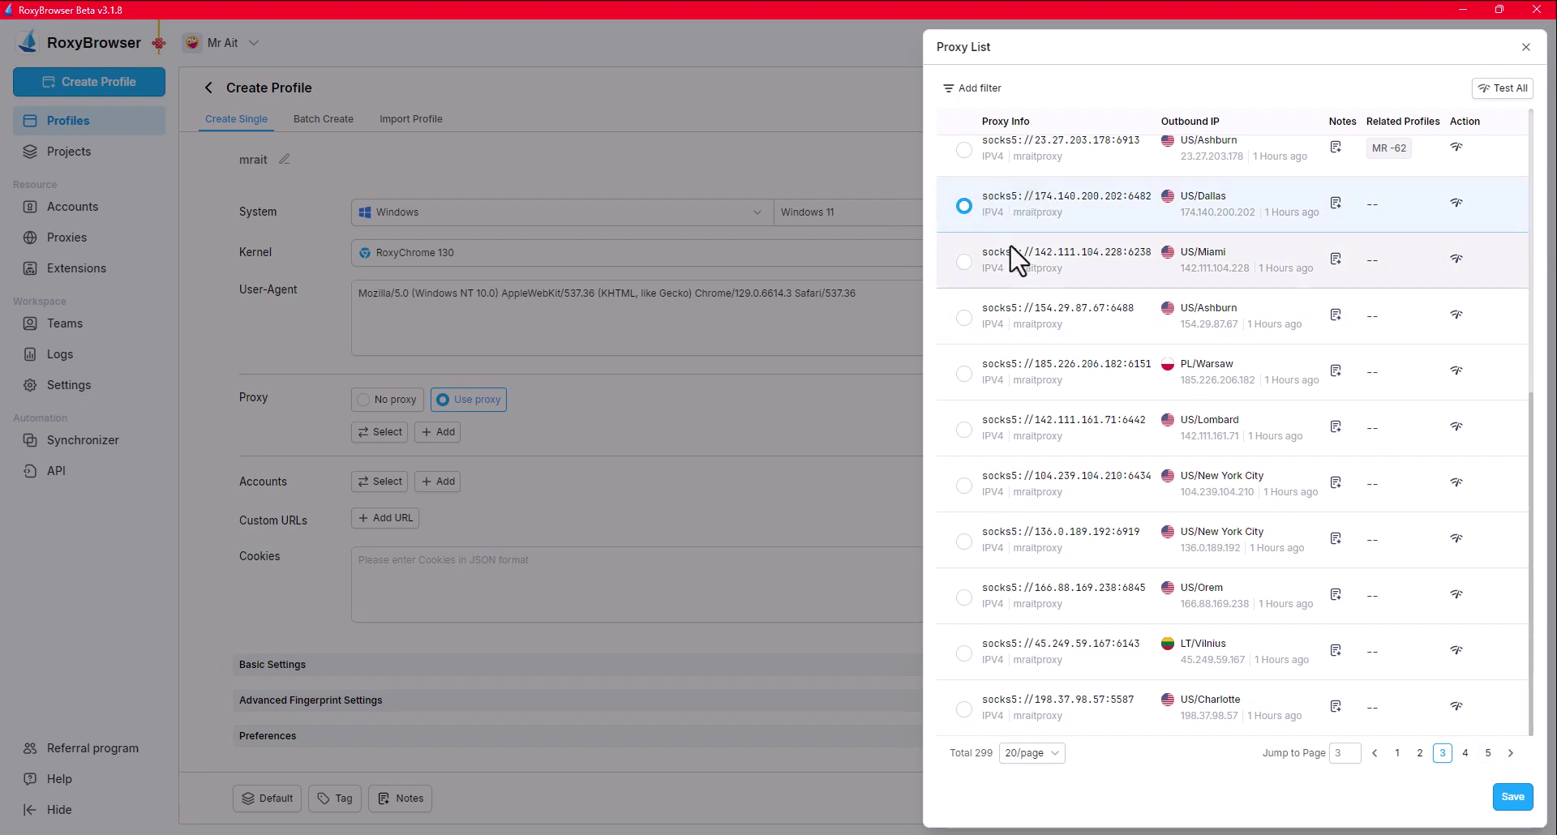
{"action": "left_click", "coordinate": [1512, 797]}
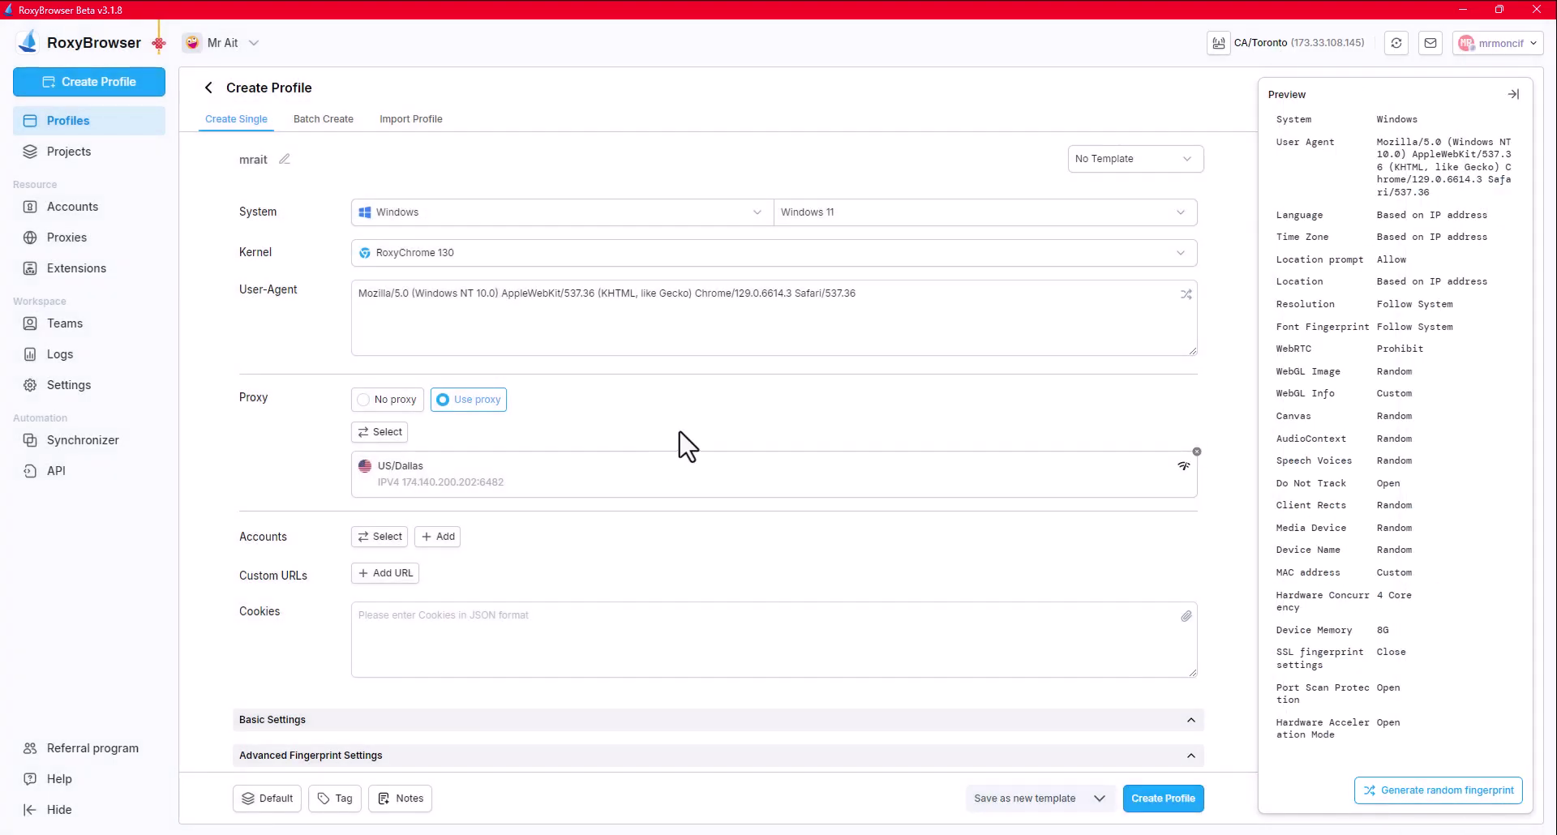
Step: Start entering cookies for mrait and switch to Vivaldi's Webshare Proxy List page
{"action": "scroll", "coordinate": [671, 452], "scroll_direction": "down", "scroll_amount": 2}
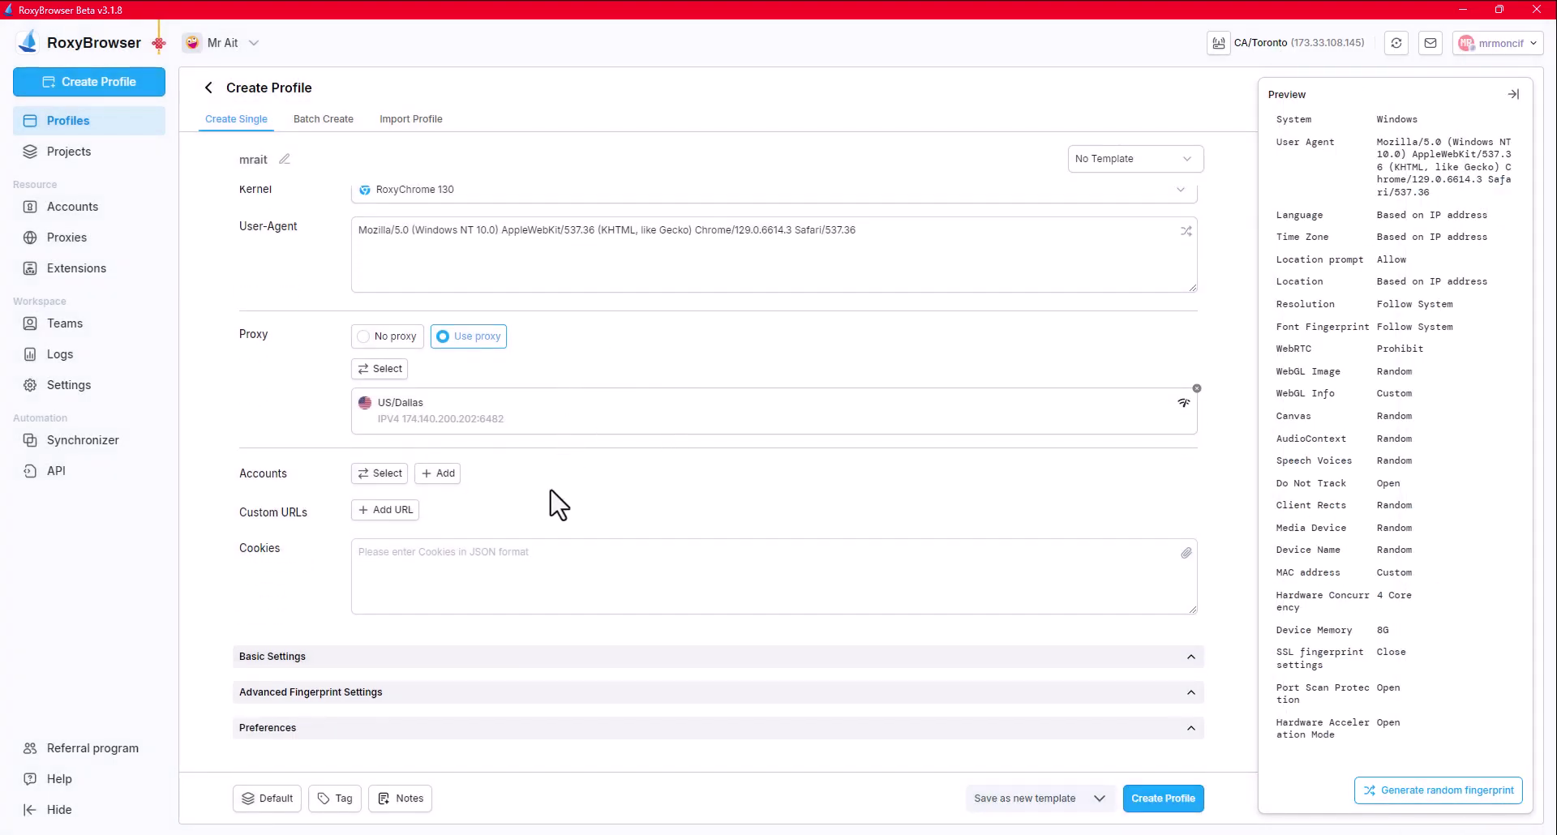
{"action": "left_click", "coordinate": [548, 572]}
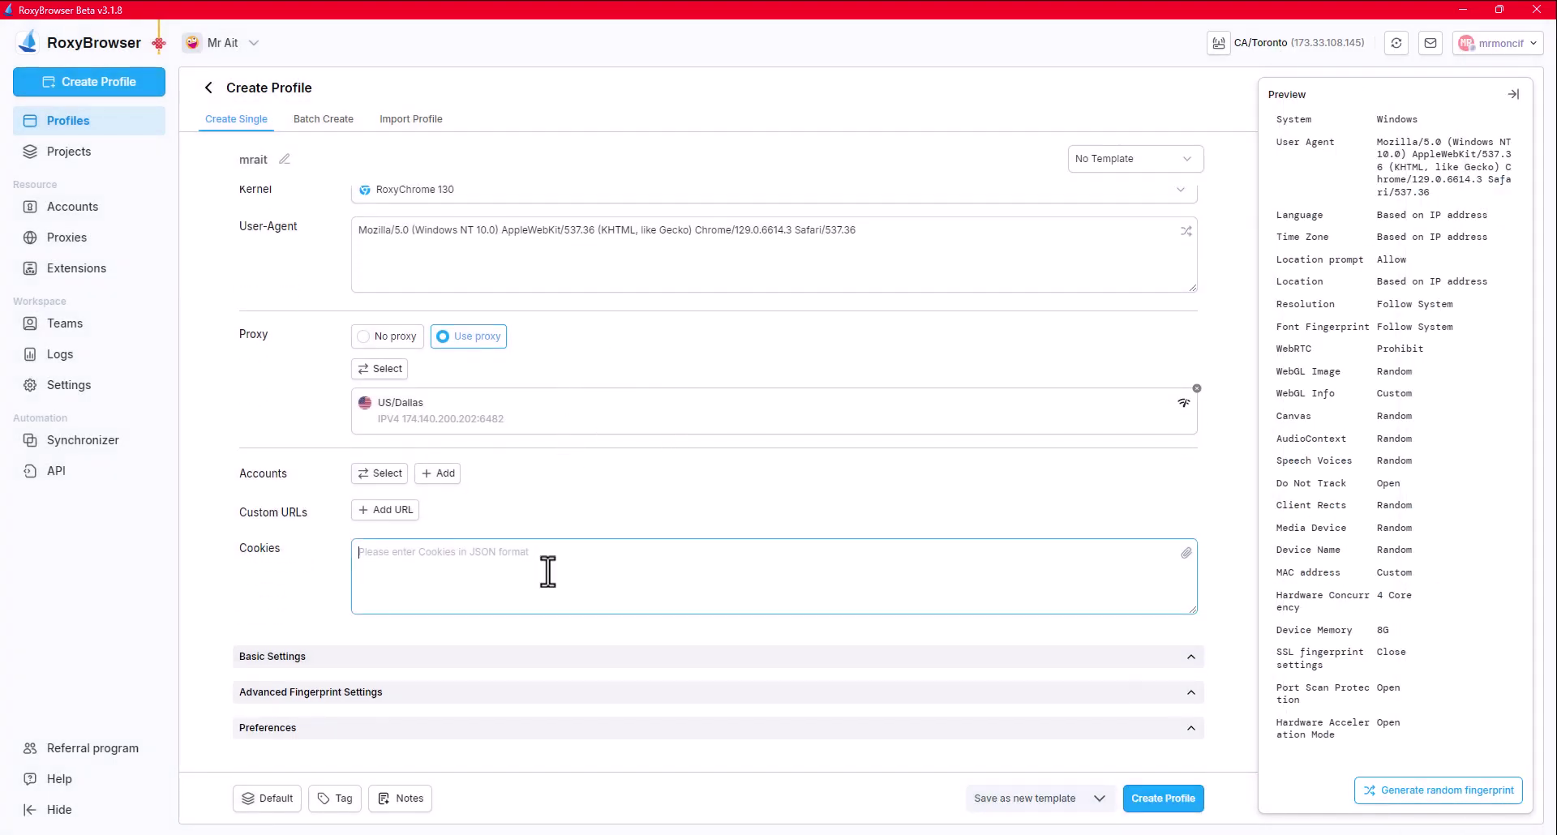
{"action": "left_click", "coordinate": [872, 819]}
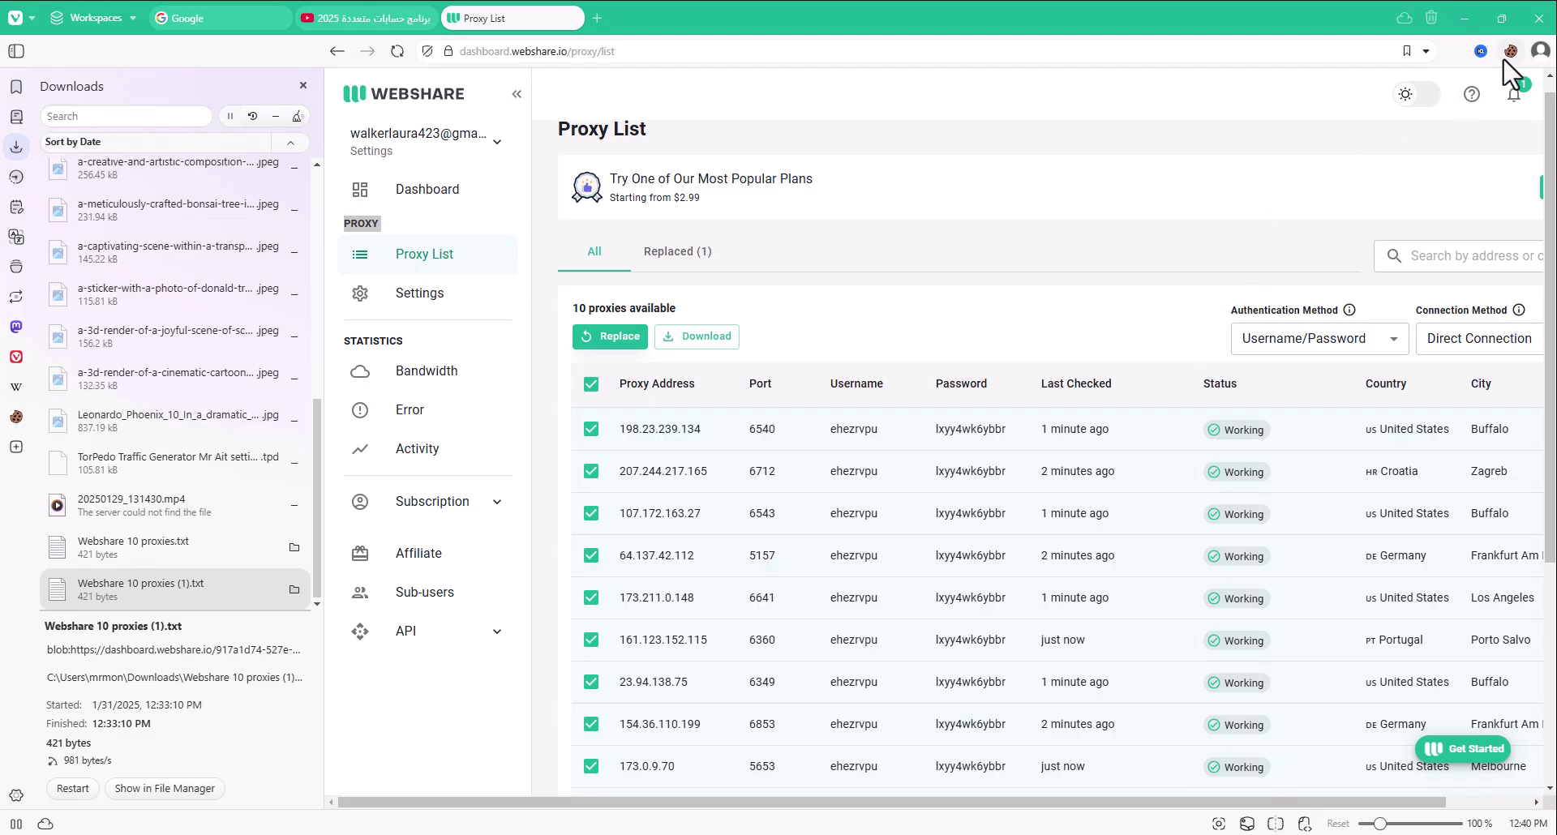
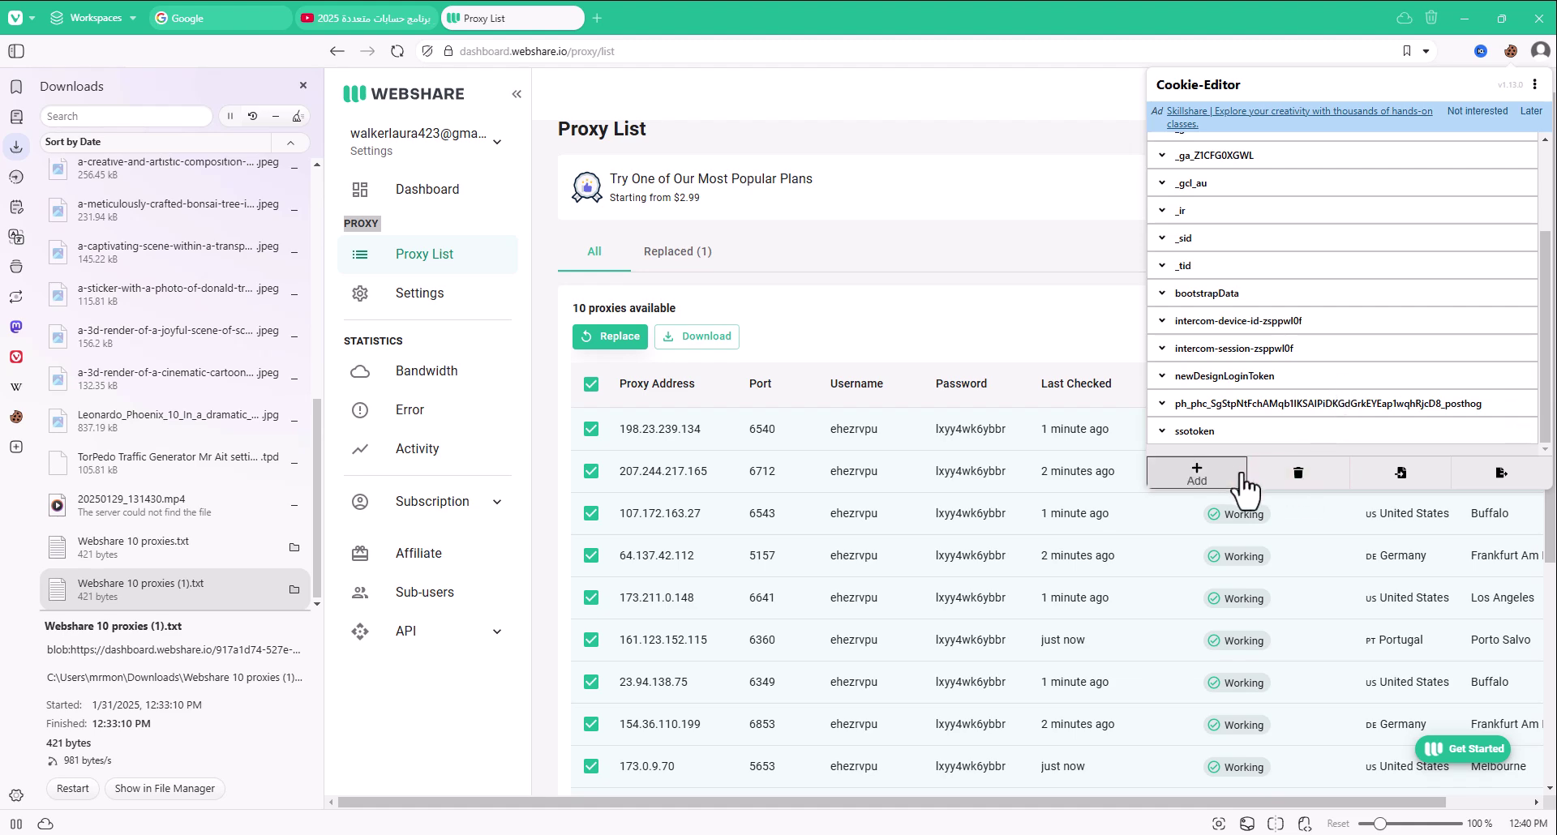
Step: Open Cookie-Editor's Import view in Vivaldi, ready to paste cookie data
{"action": "left_click", "coordinate": [1400, 478]}
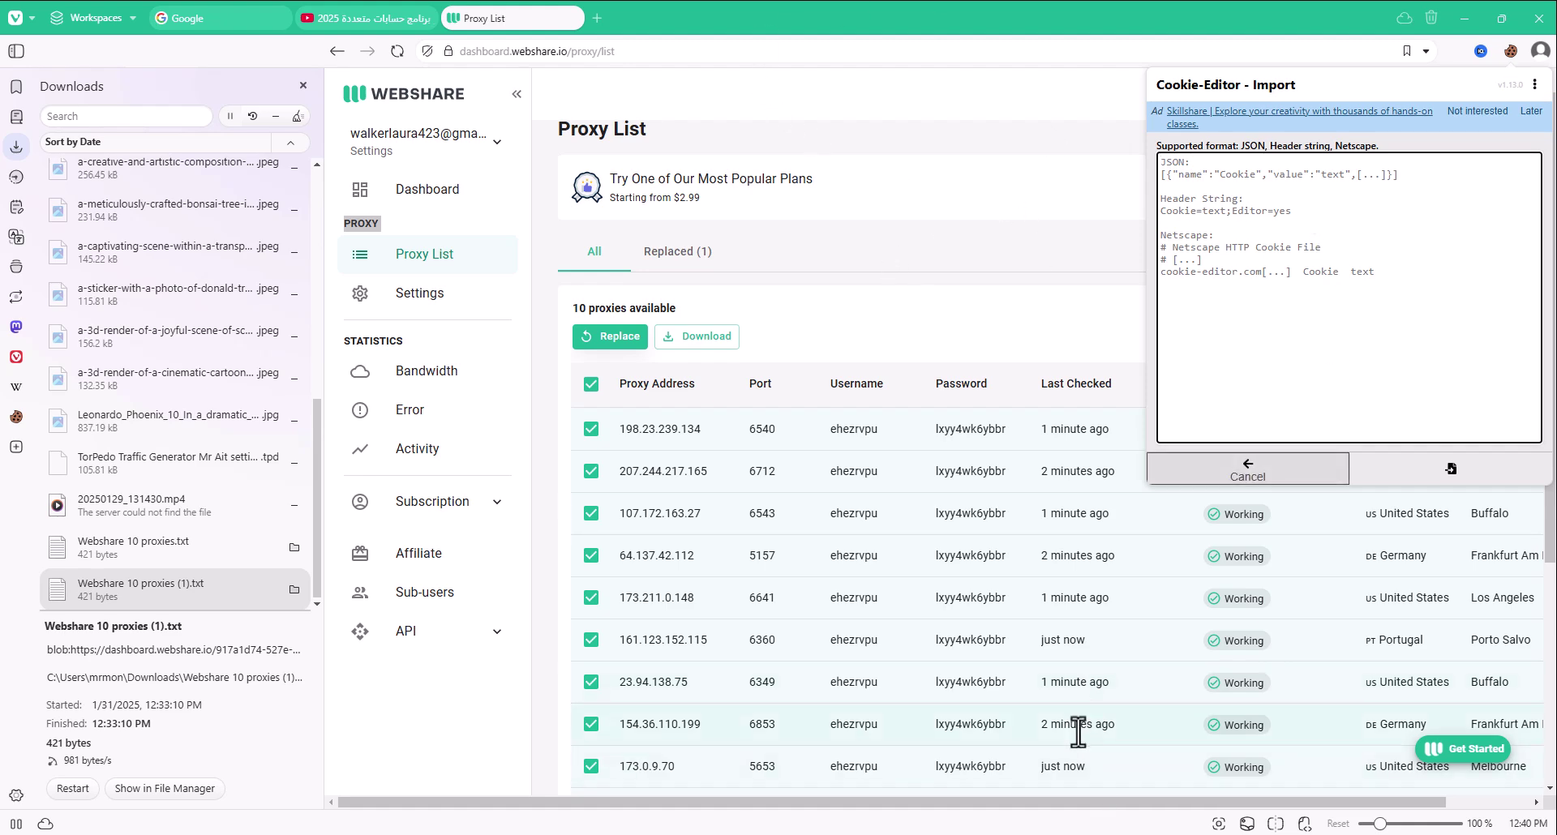
Step: In RoxyBrowser, check the mrait profile's Basic and Advanced Fingerprint settings, then create the profile
{"action": "mouse_move", "coordinate": [905, 834]}
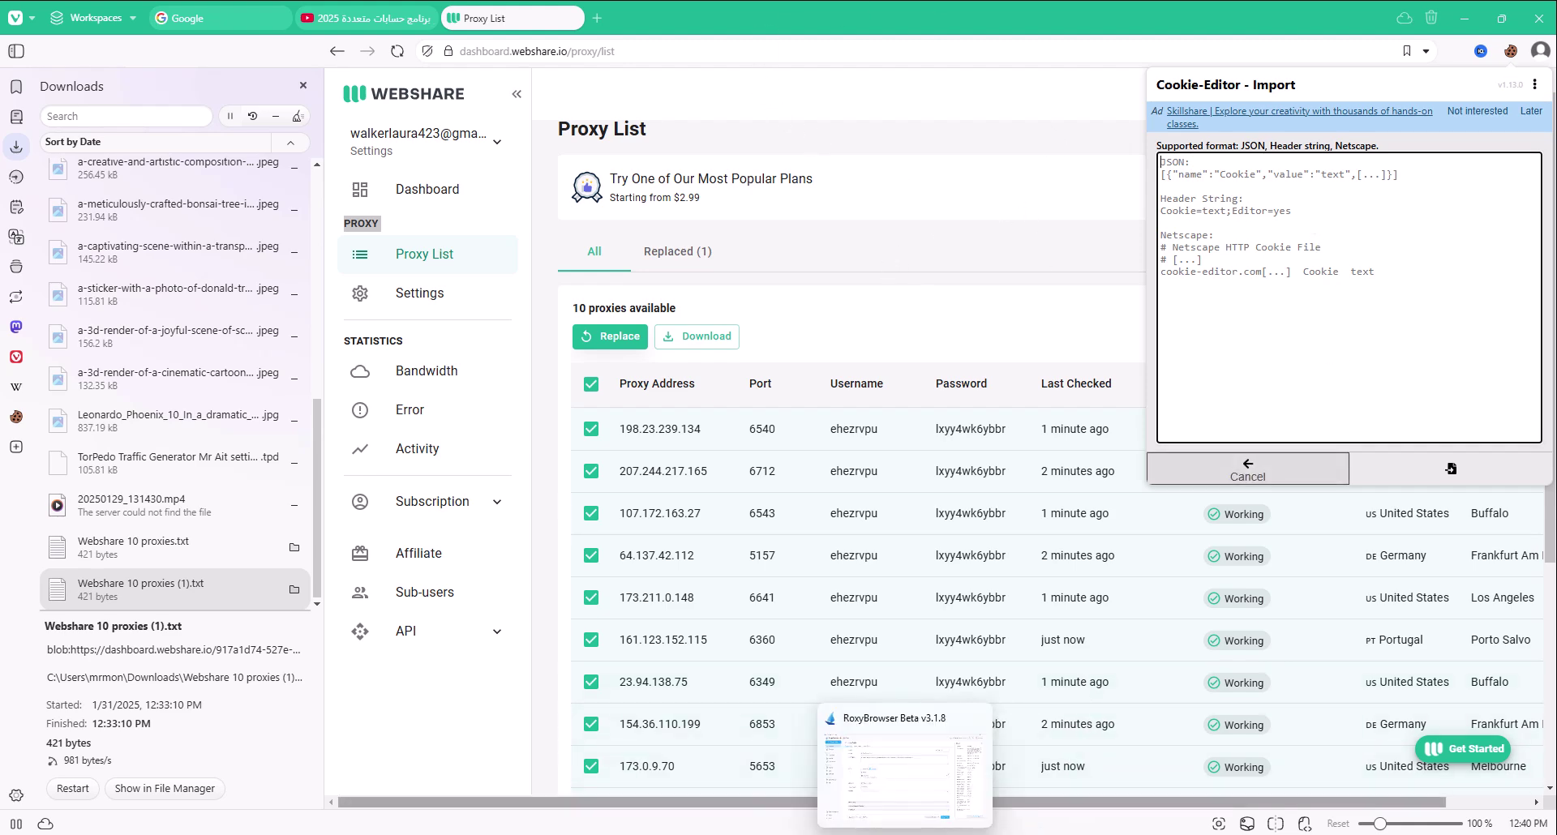
{"action": "left_click", "coordinate": [905, 770]}
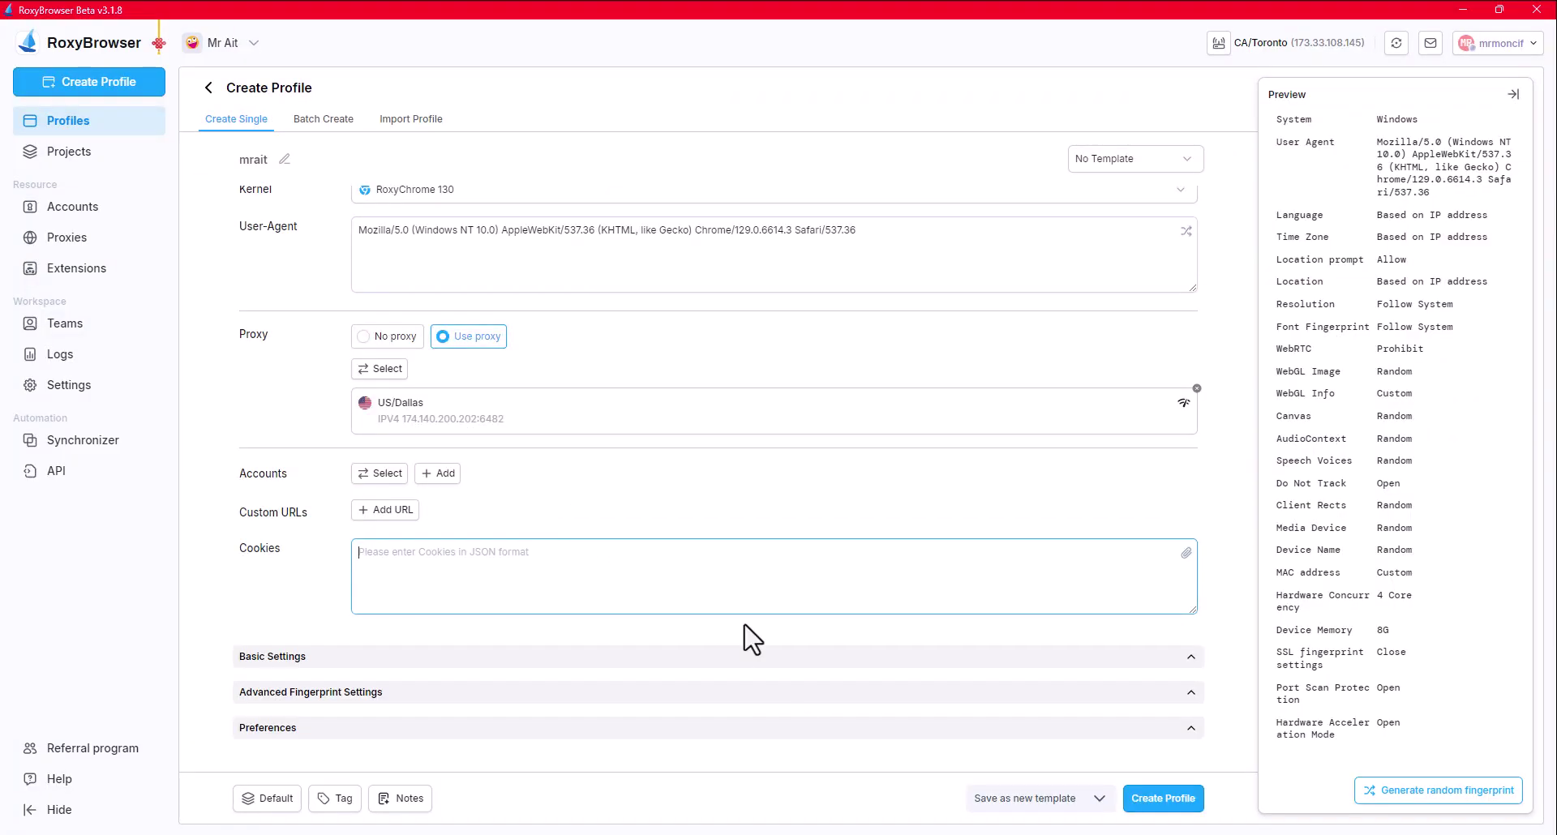
{"action": "left_click", "coordinate": [688, 657]}
{"action": "scroll", "coordinate": [713, 628], "scroll_direction": "down", "scroll_amount": 5}
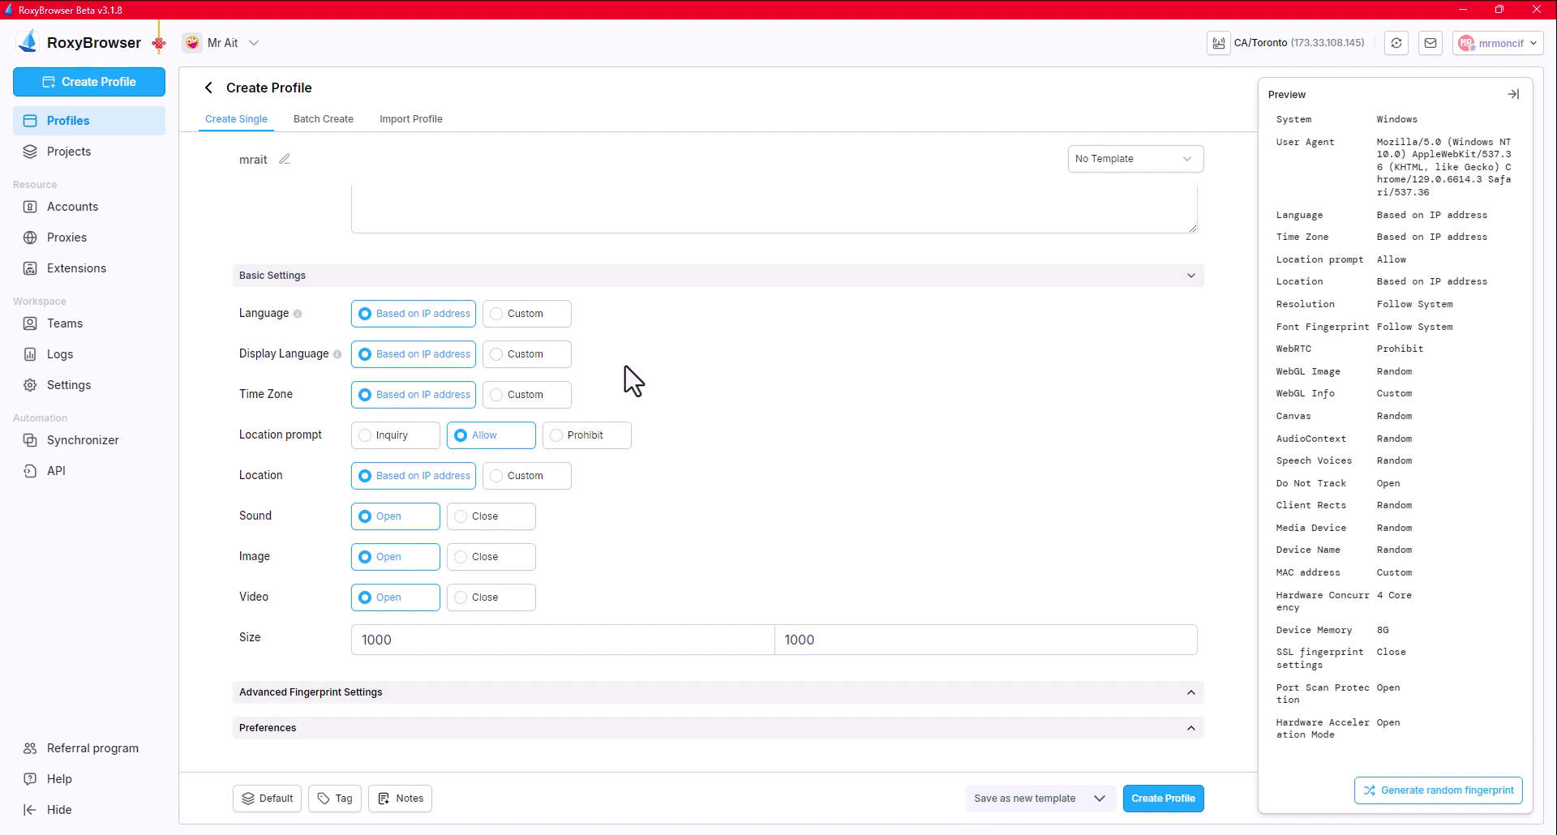
{"action": "left_click", "coordinate": [430, 704]}
{"action": "scroll", "coordinate": [435, 714], "scroll_direction": "down", "scroll_amount": 4}
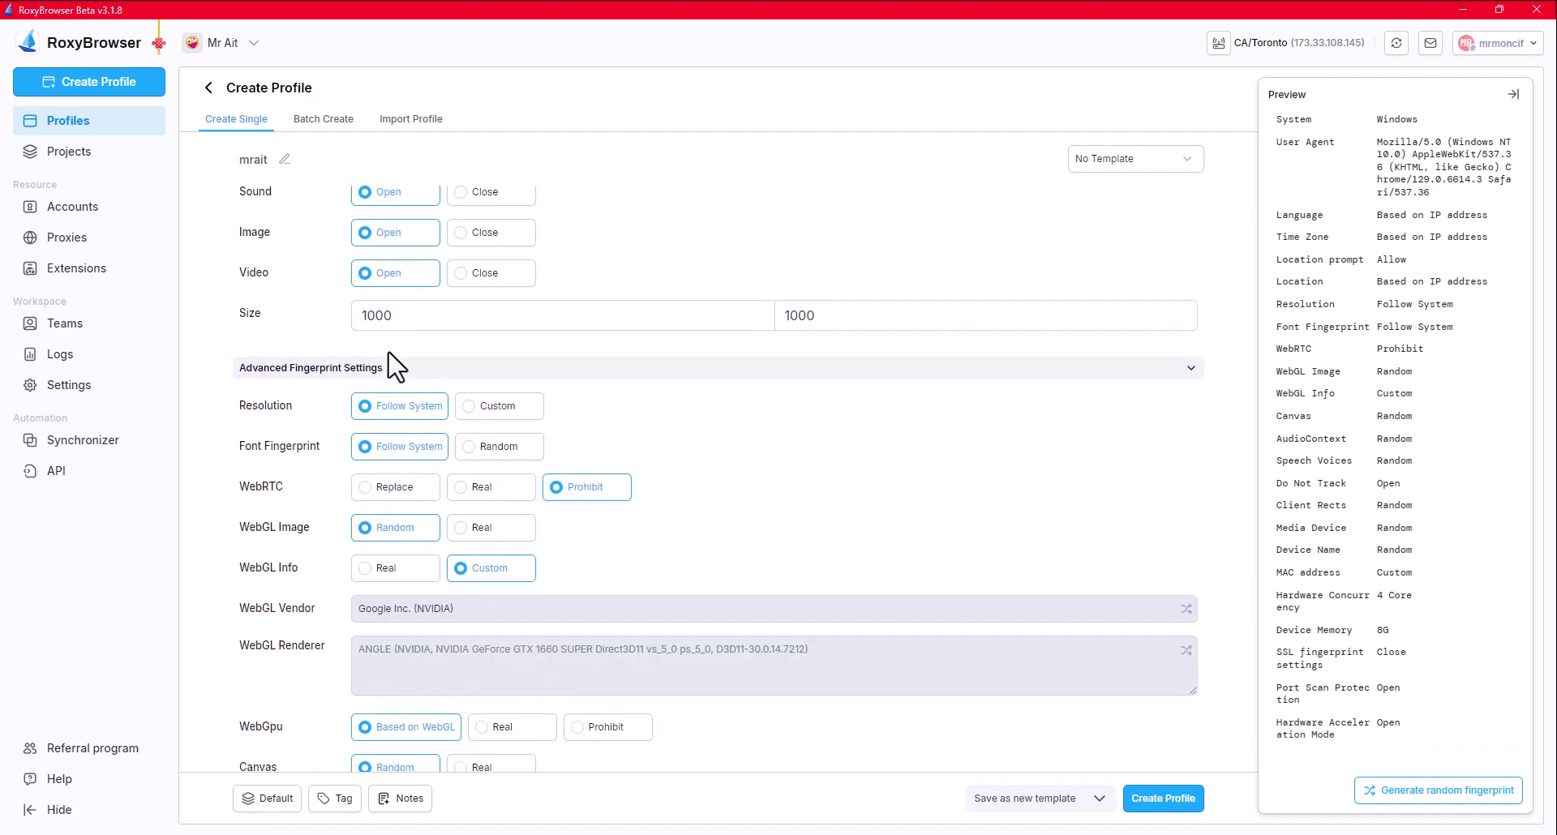
{"action": "left_click", "coordinate": [390, 369]}
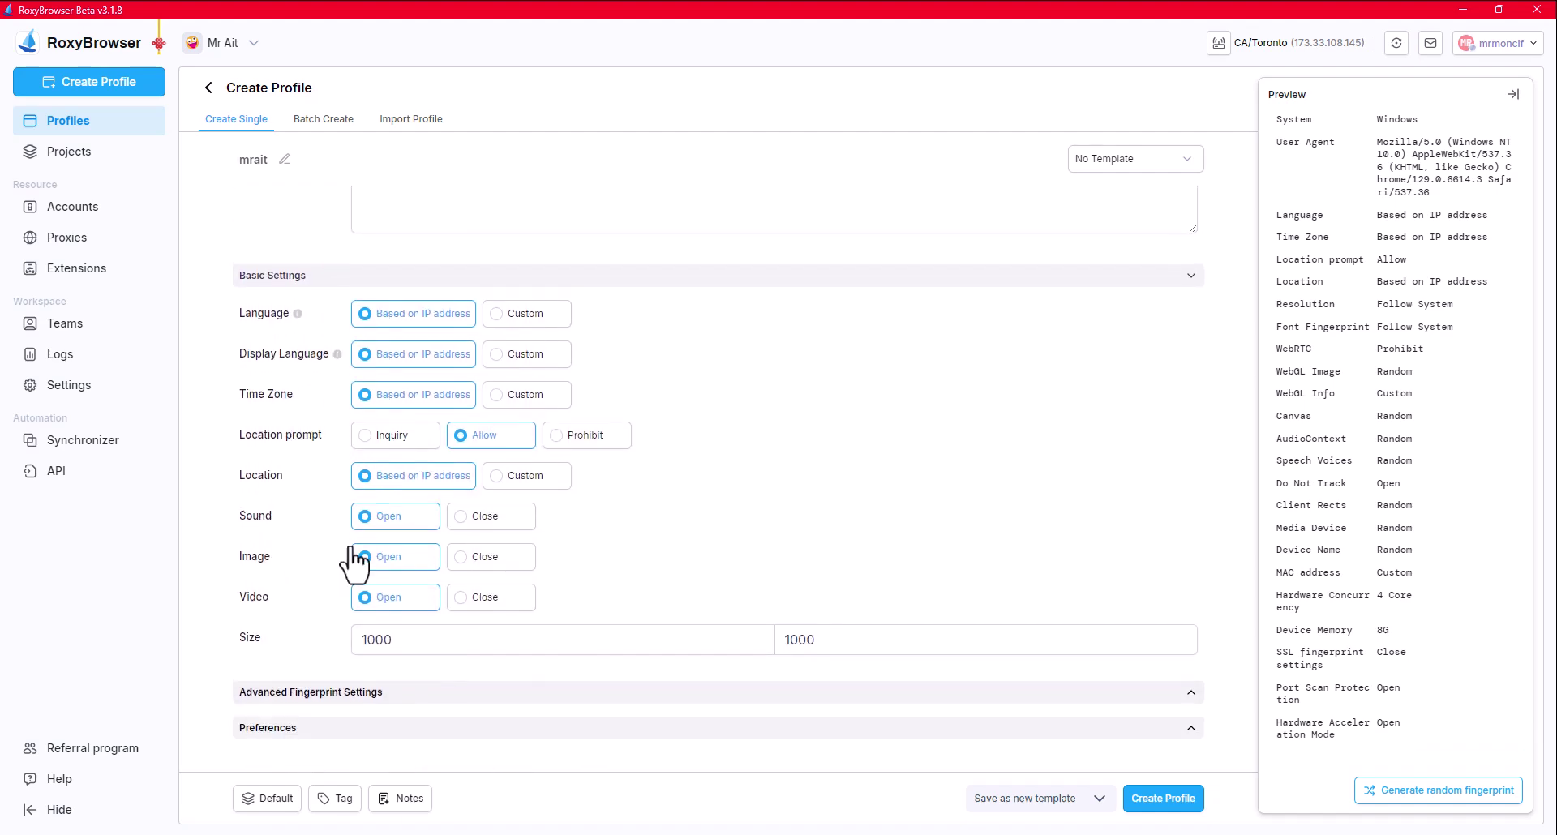
{"action": "left_click", "coordinate": [340, 276]}
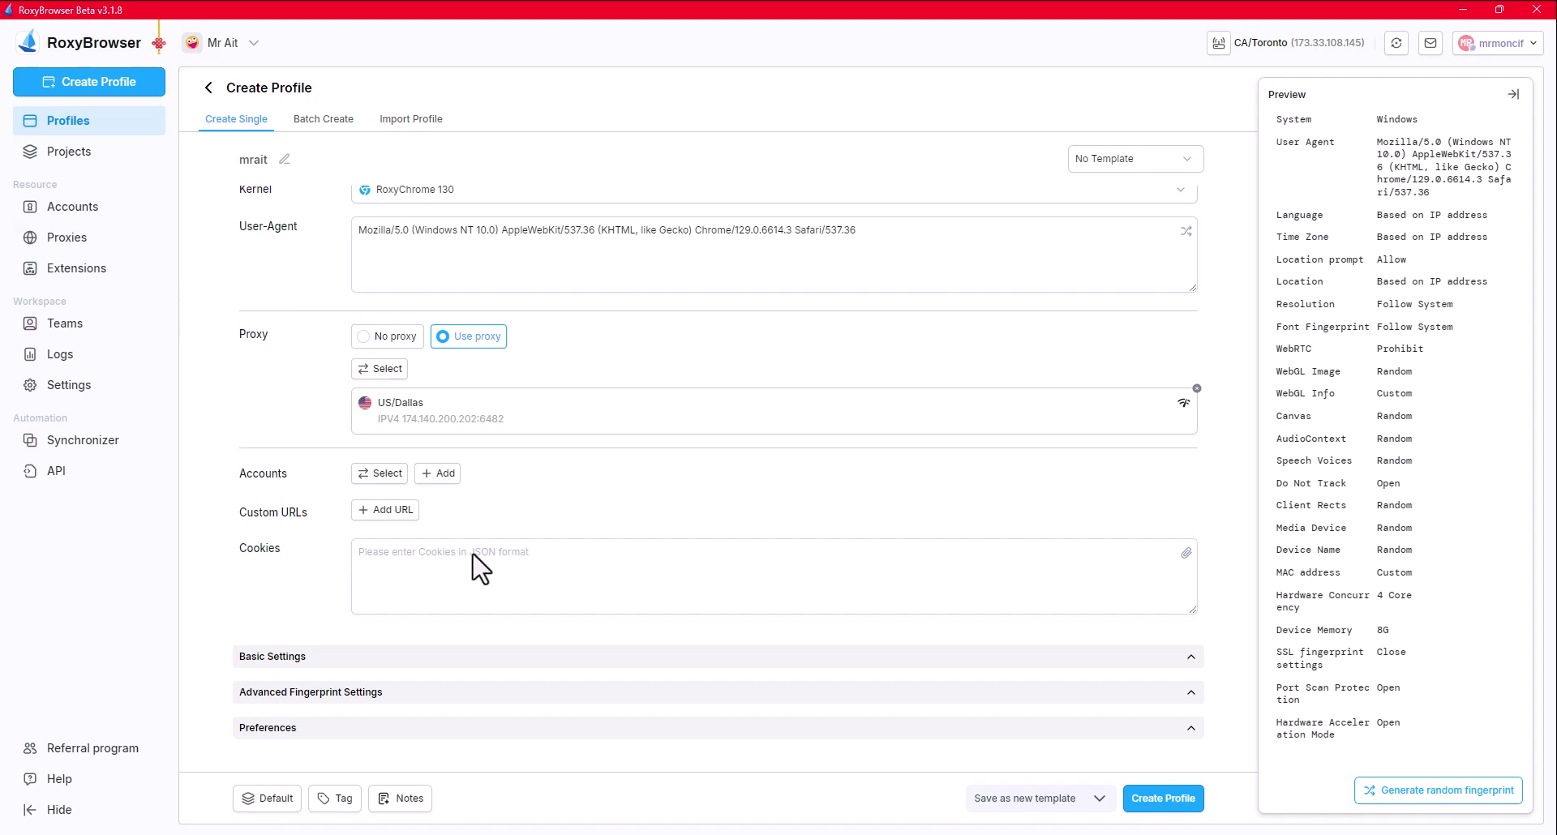
{"action": "left_click", "coordinate": [1151, 799]}
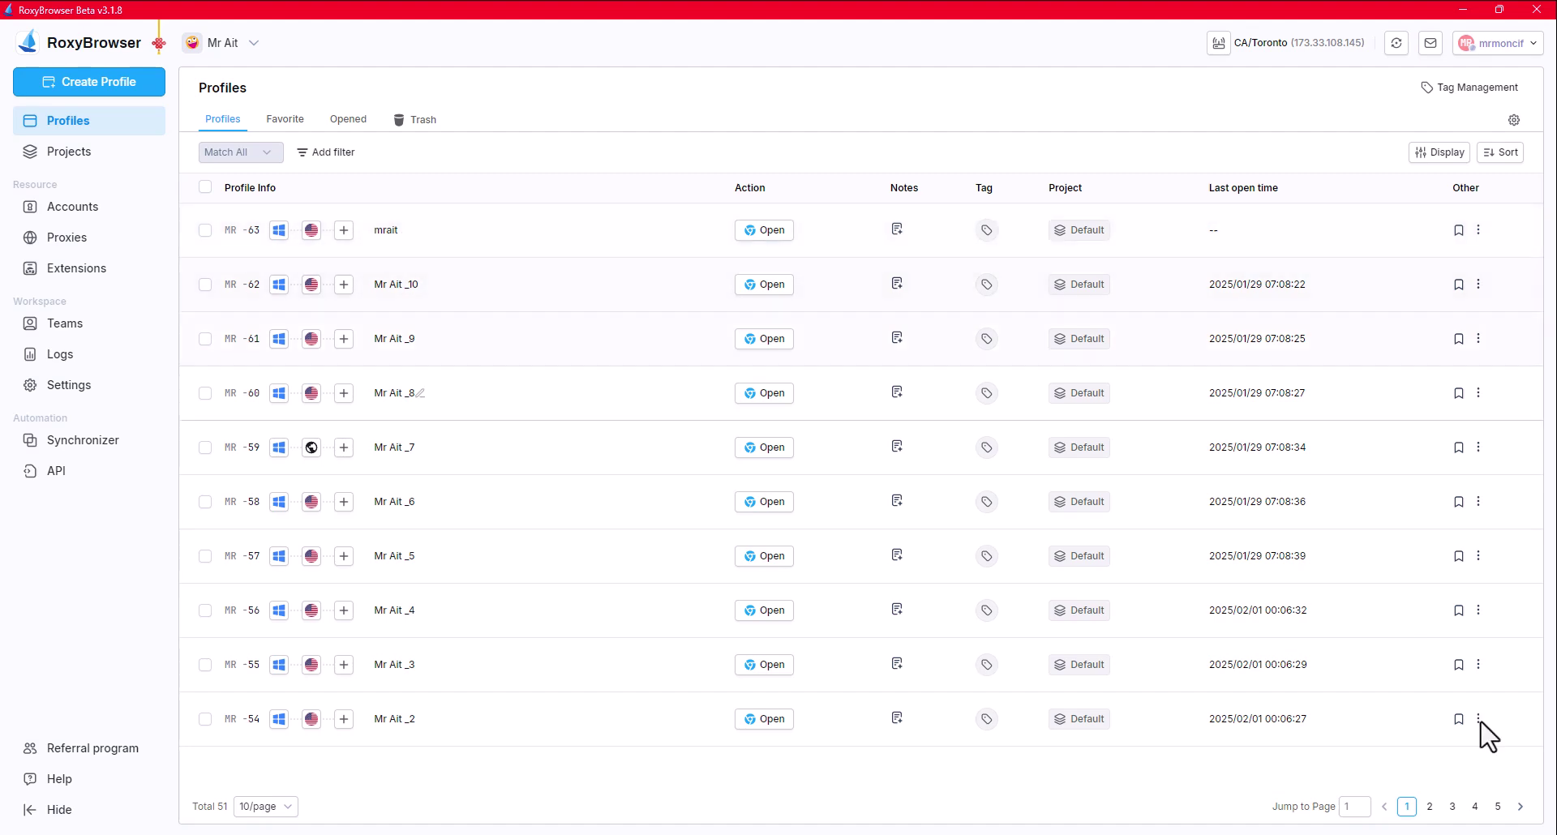
Step: Browse profile list pages 5, 6, 5, 4 and 2, then return to page 1
{"action": "left_click", "coordinate": [1498, 807]}
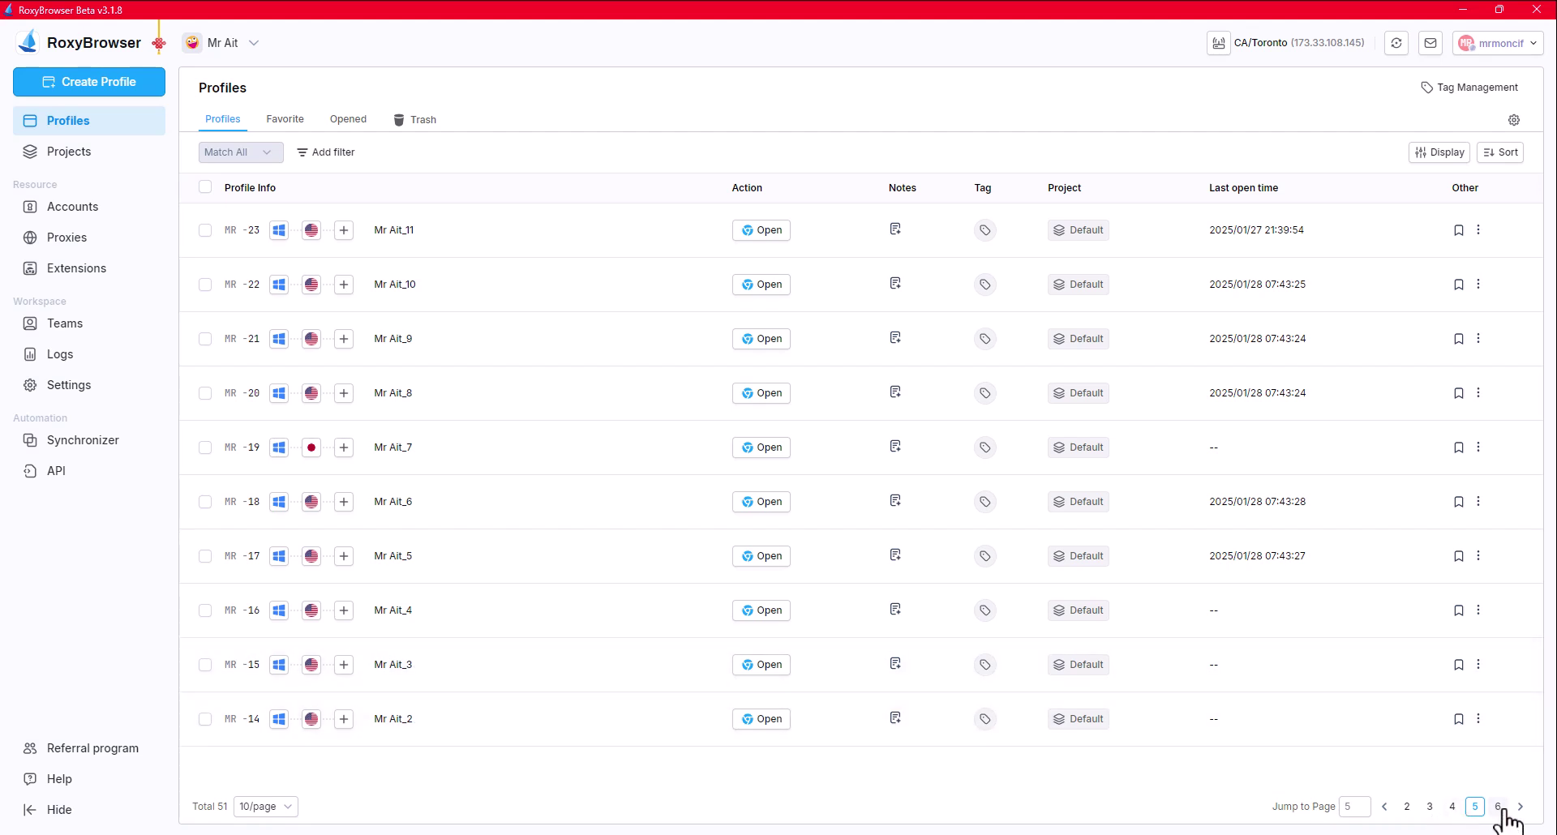
{"action": "left_click", "coordinate": [1497, 807]}
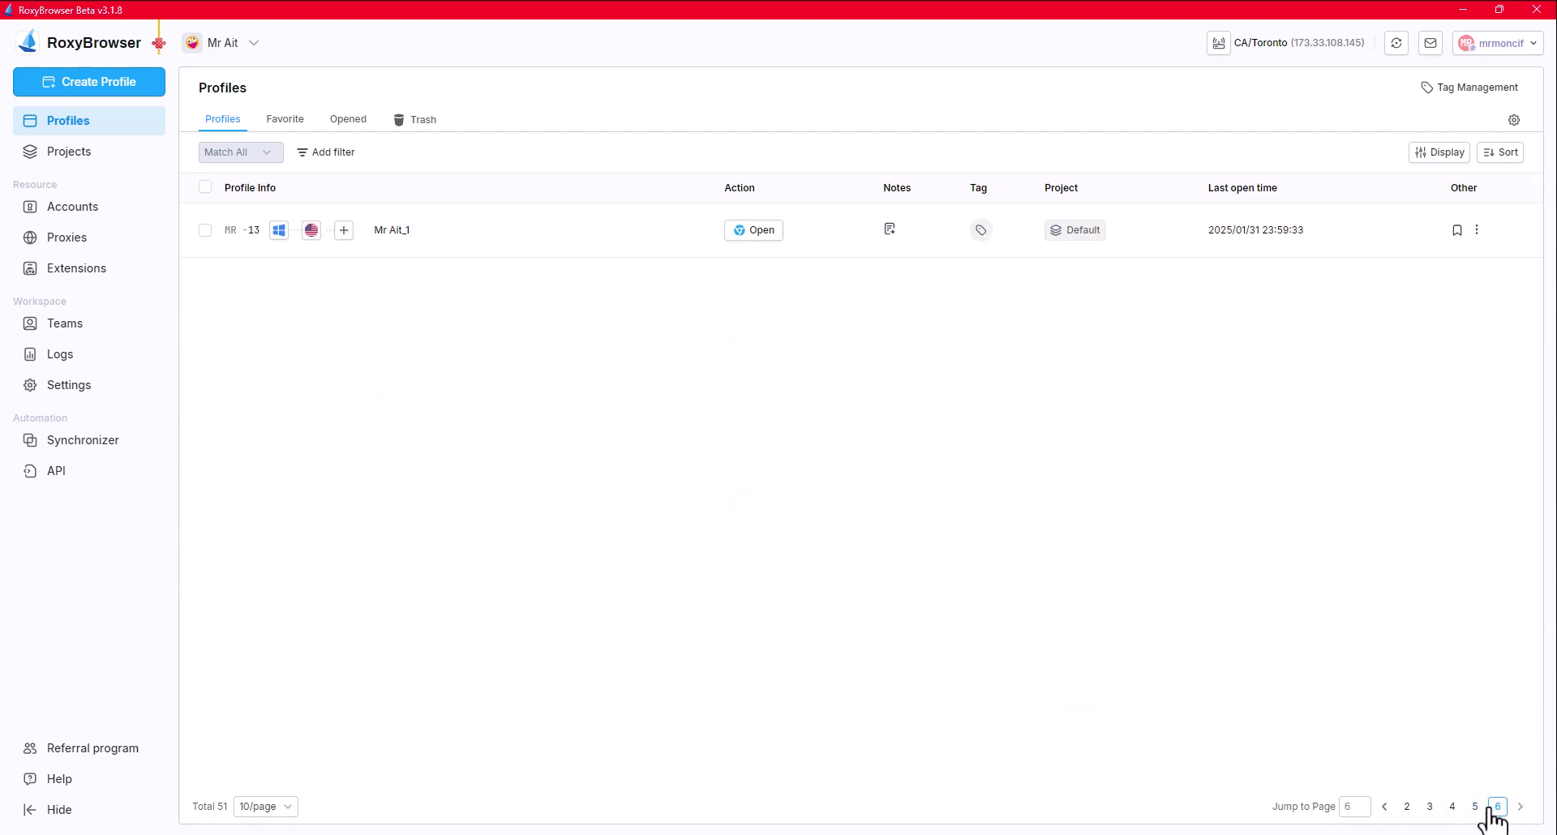
{"action": "left_click", "coordinate": [1475, 807]}
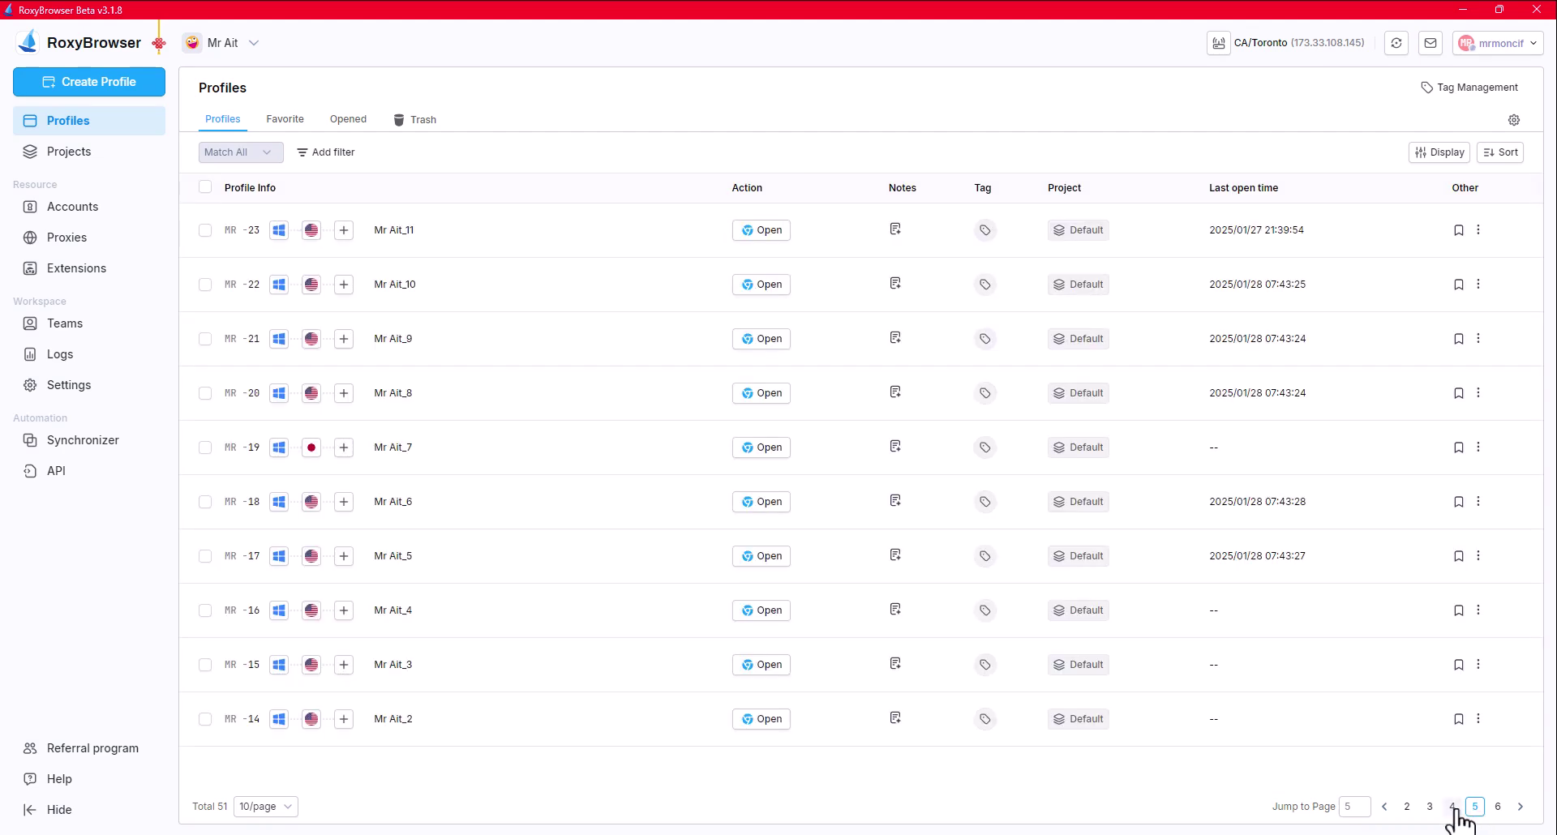
{"action": "left_click", "coordinate": [1452, 806]}
{"action": "left_click", "coordinate": [1406, 807]}
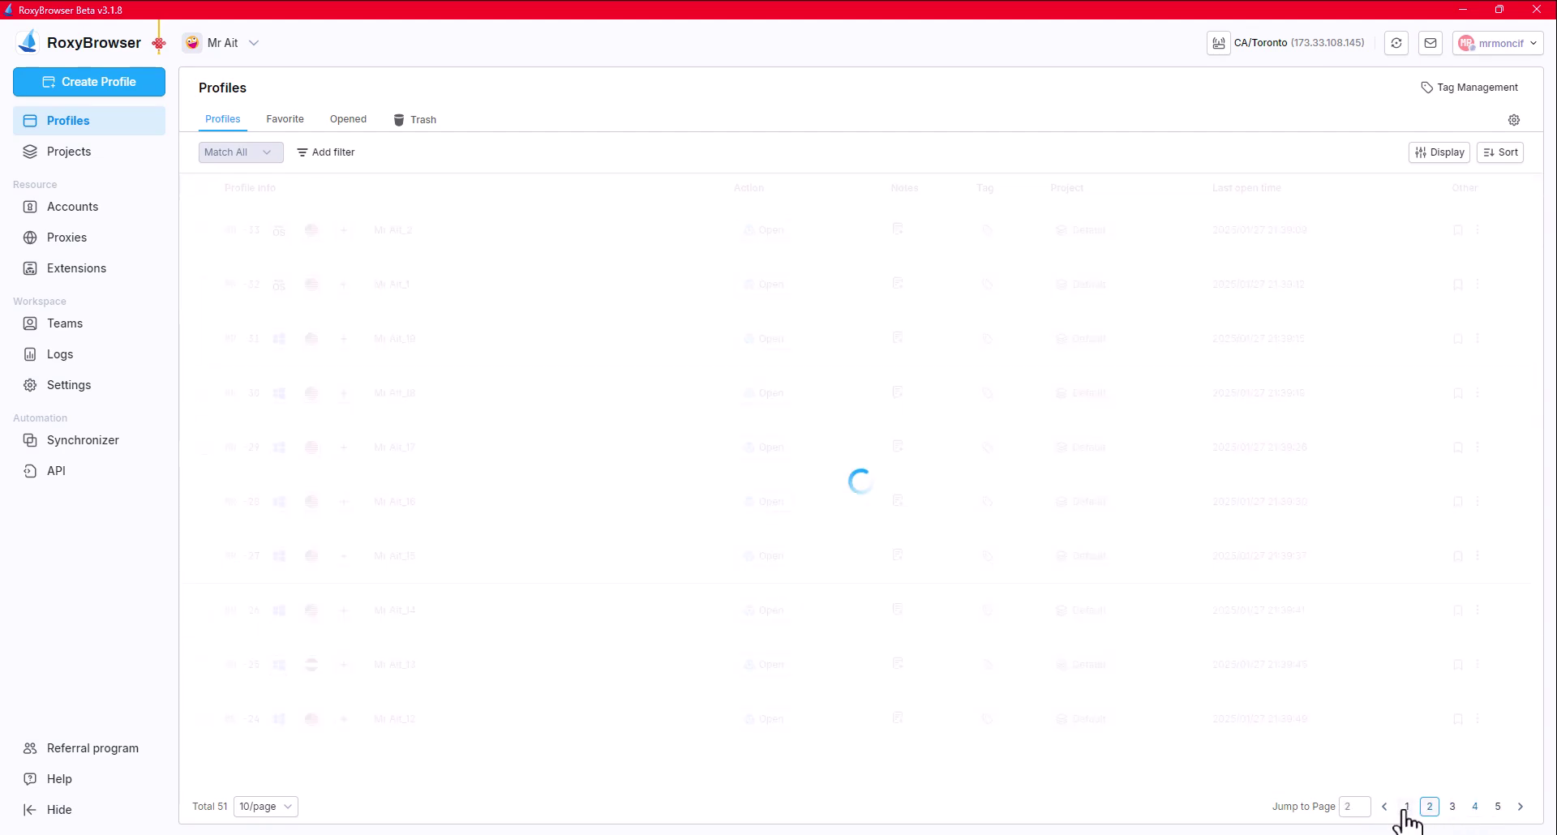
{"action": "left_click", "coordinate": [1406, 808]}
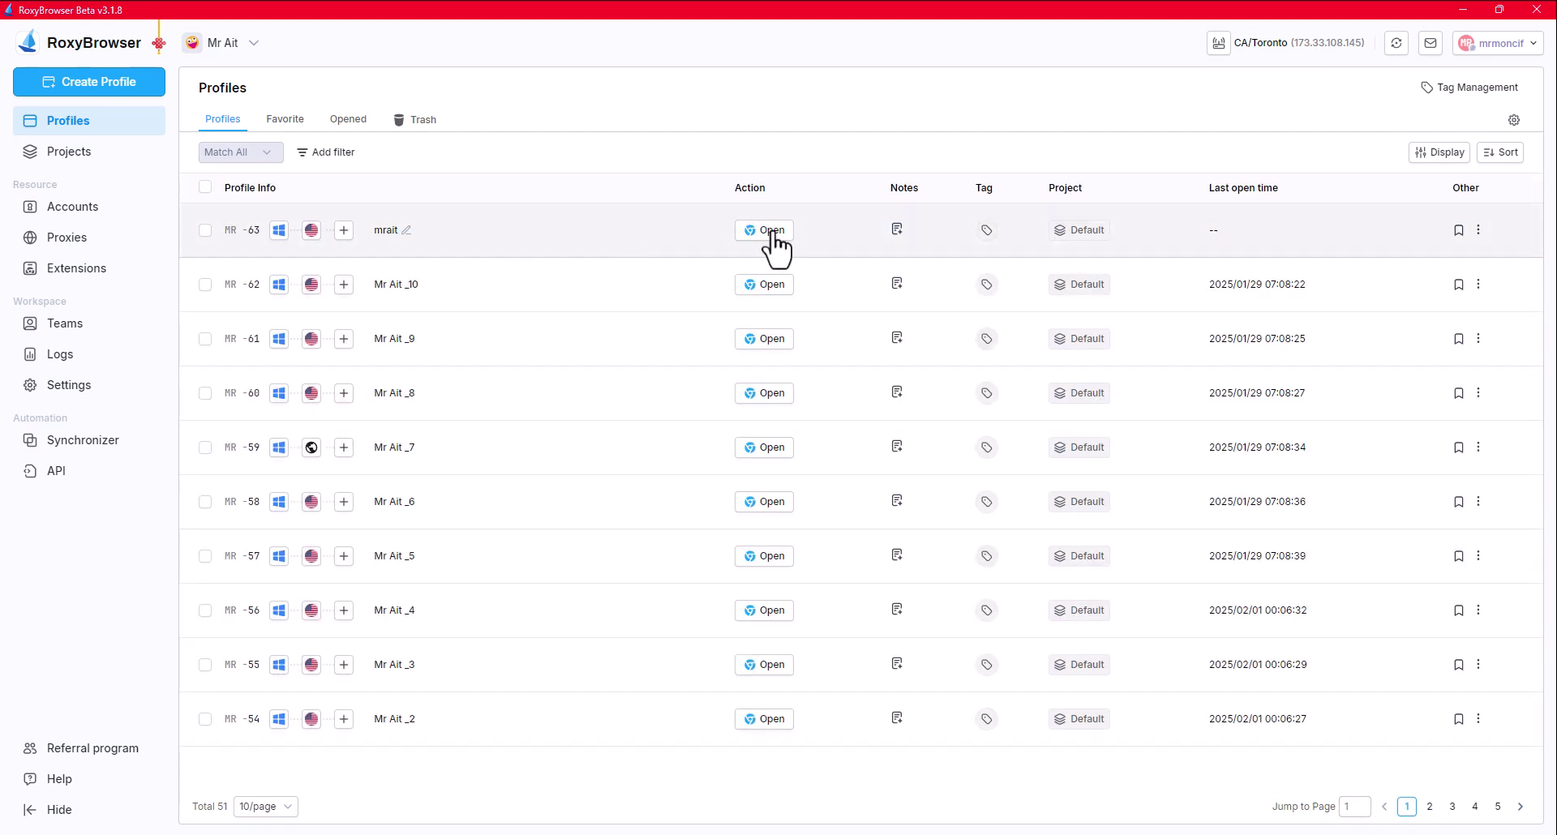
Step: Launch the mrait profile and save AdBlock Unlimited with Adult Content Blocking and Suspicious Domain Blocker enabled
{"action": "left_click", "coordinate": [765, 236]}
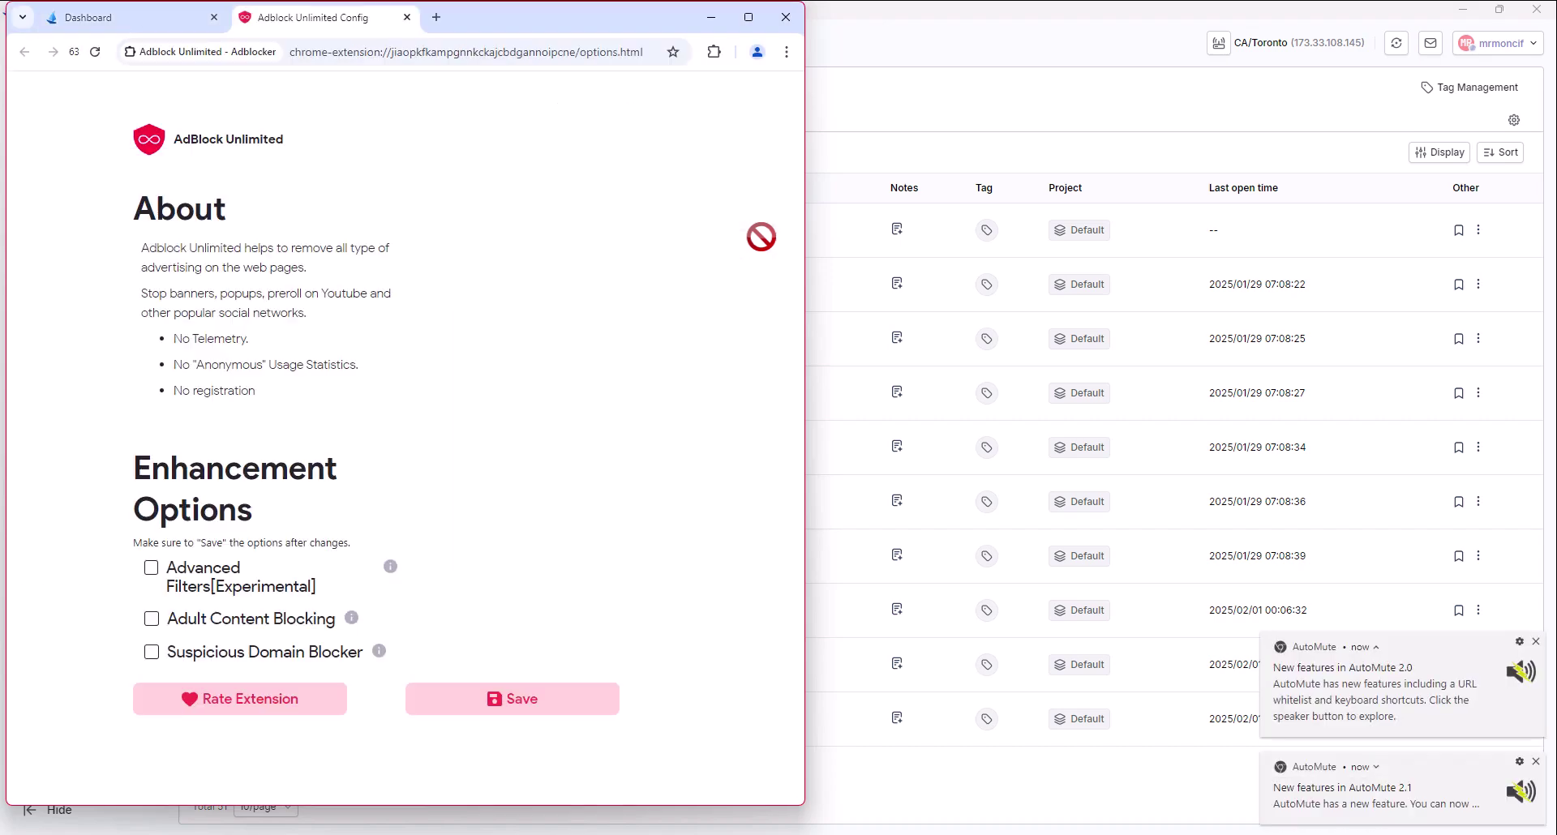
{"action": "left_click_drag", "start_coordinate": [567, 14], "coordinate": [772, 45]}
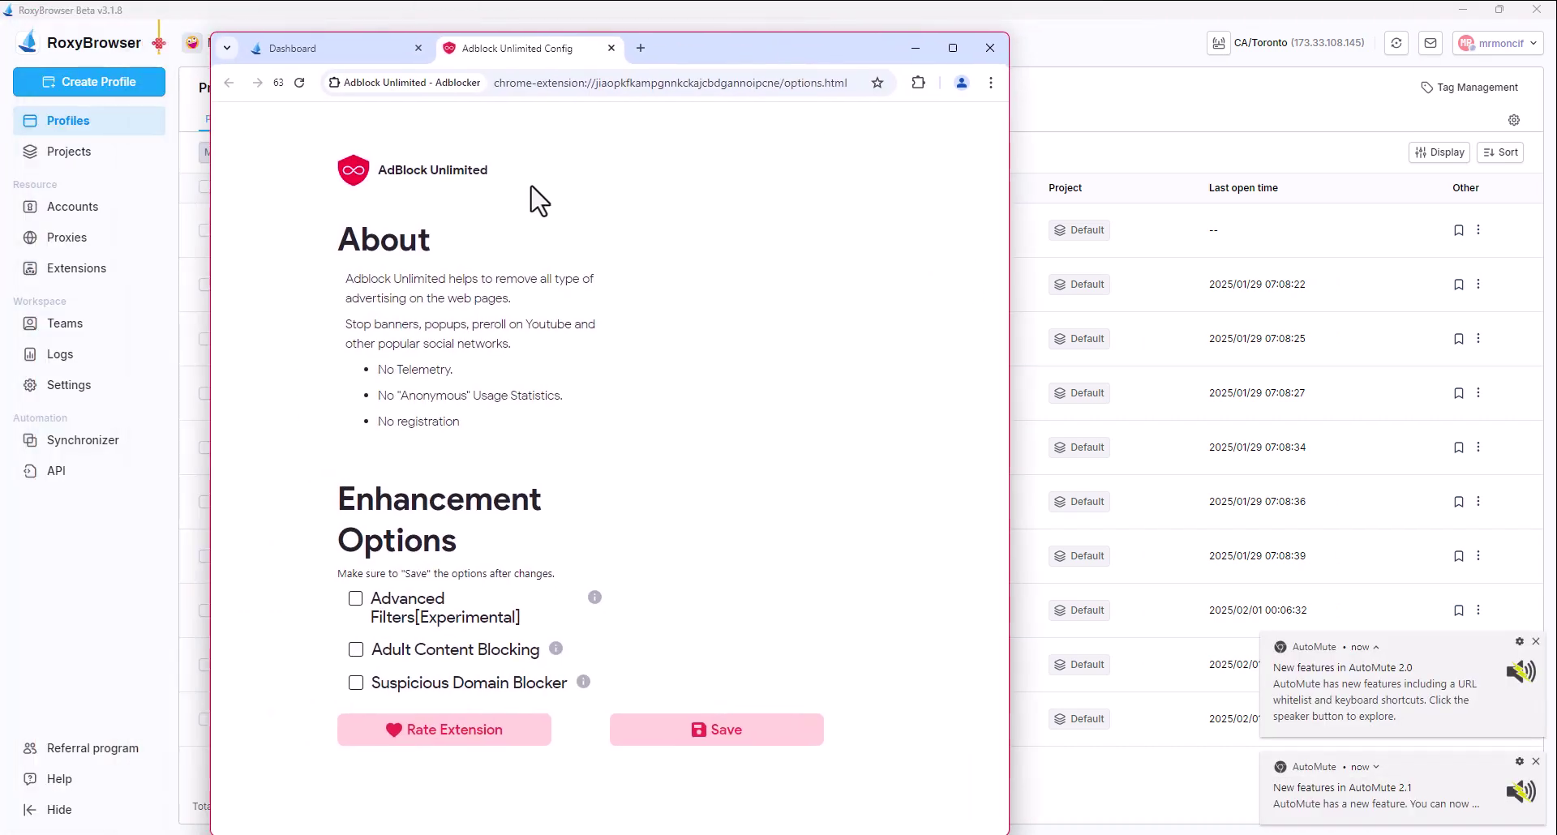
{"action": "left_click", "coordinate": [367, 604]}
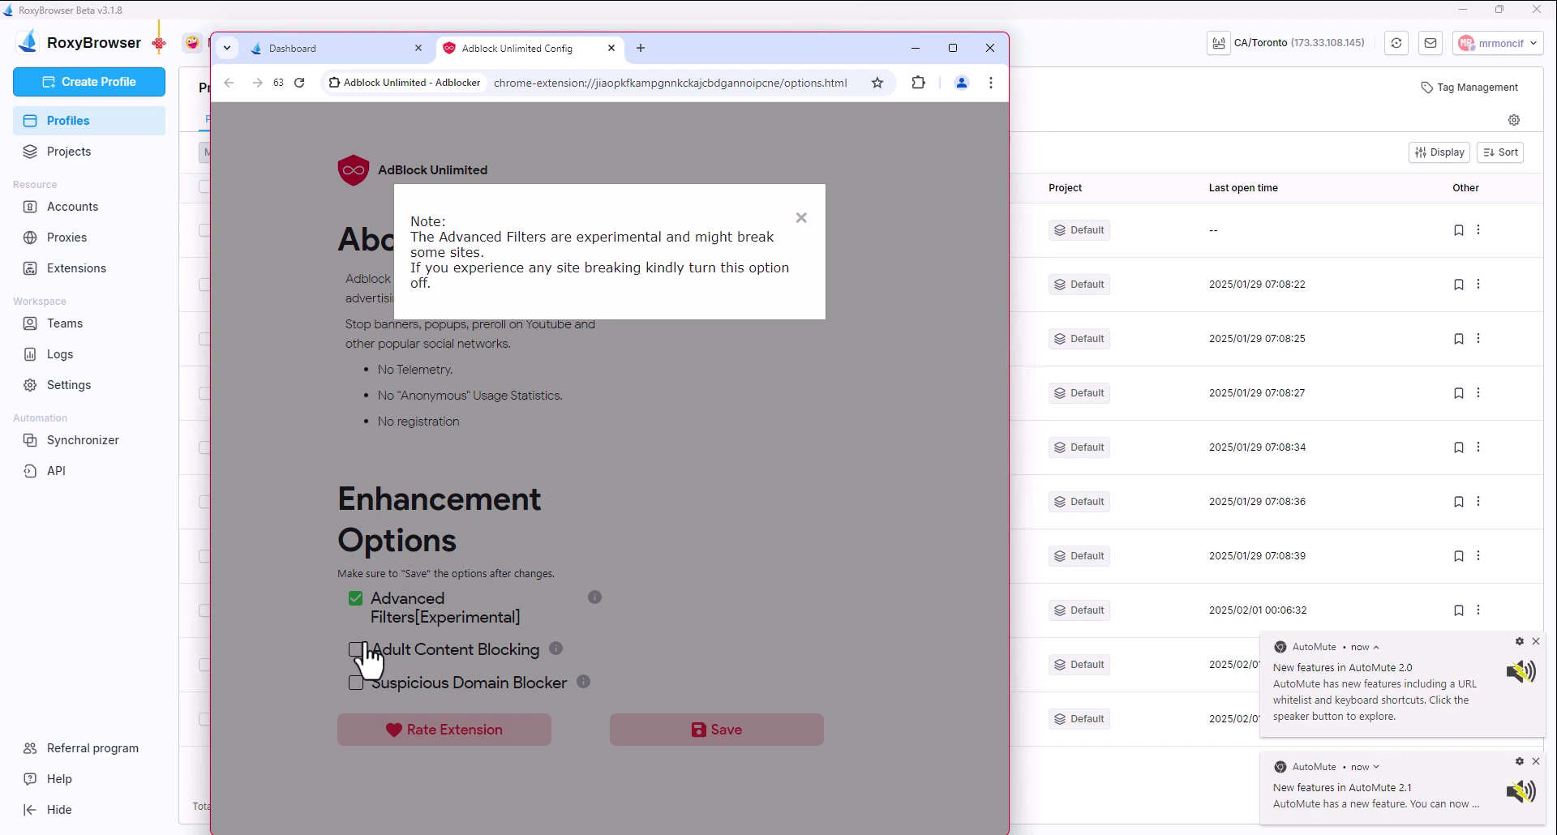
{"action": "left_click", "coordinate": [795, 217]}
{"action": "left_click", "coordinate": [357, 650]}
{"action": "left_click", "coordinate": [364, 604]}
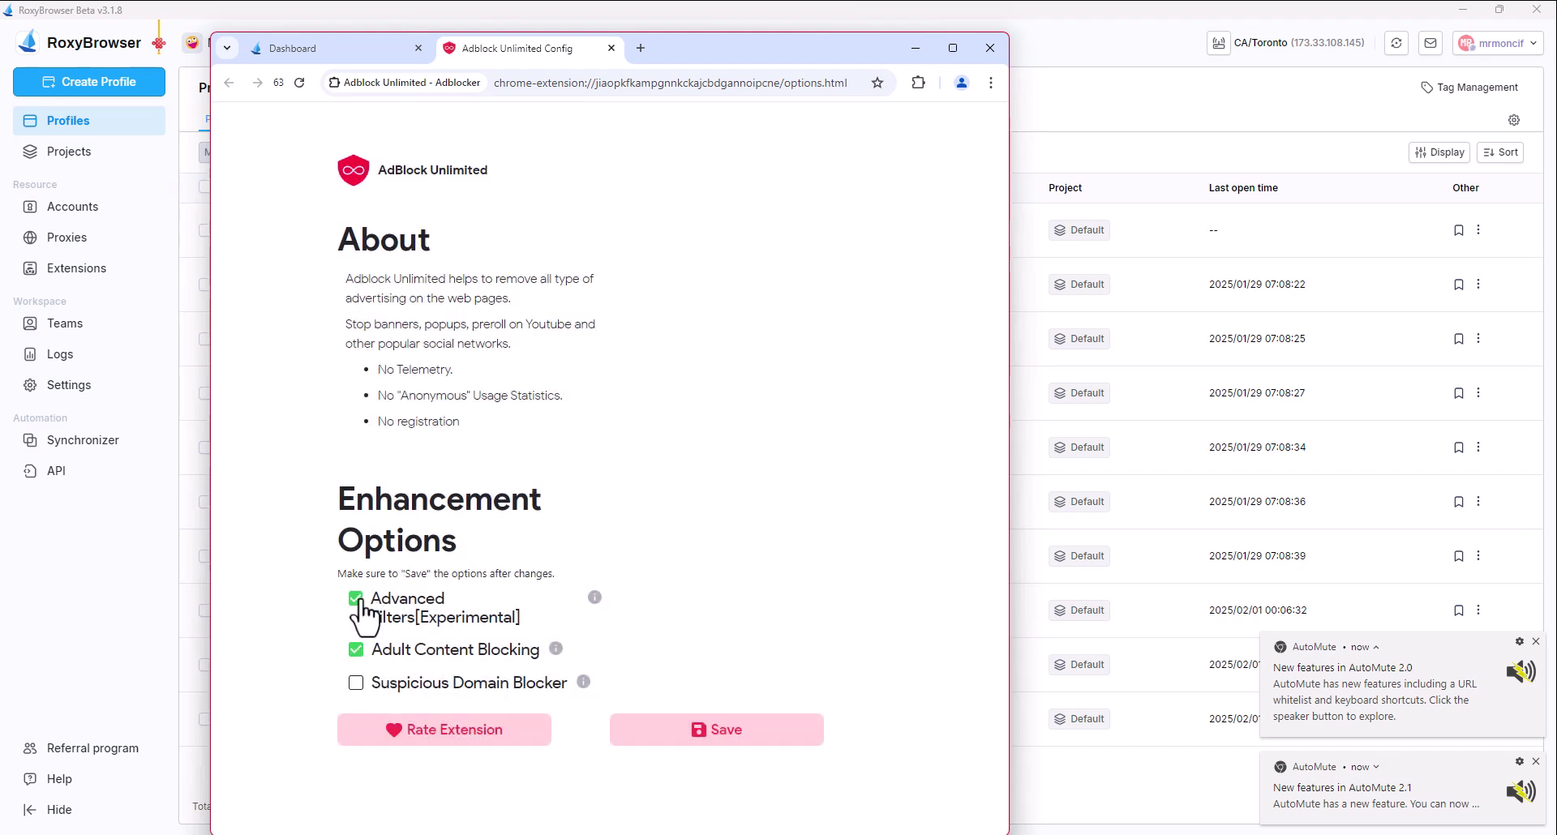
{"action": "left_click", "coordinate": [355, 683]}
{"action": "left_click", "coordinate": [721, 729]}
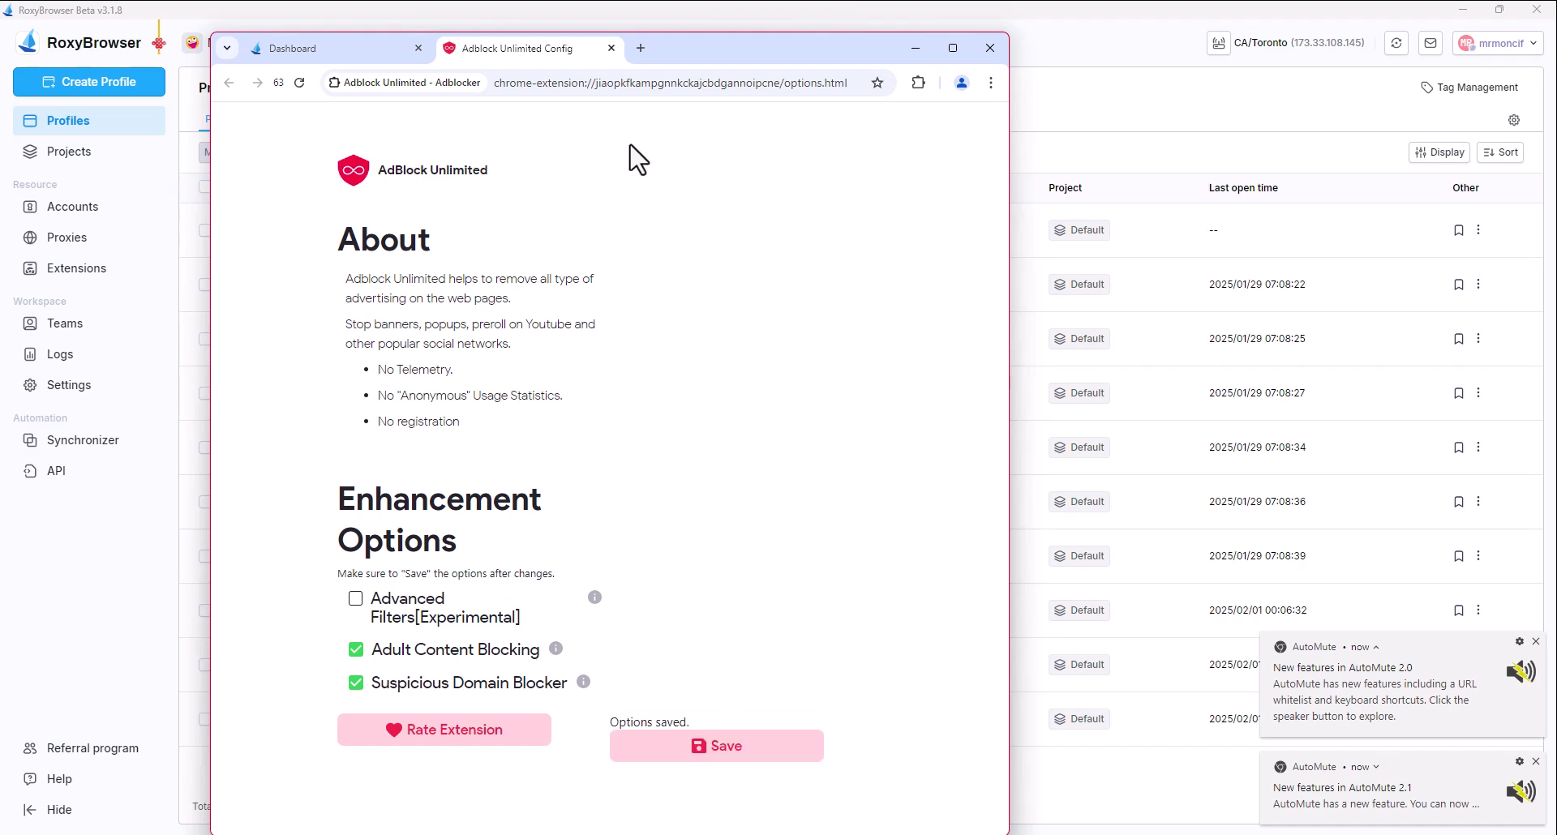
{"action": "left_click", "coordinate": [639, 82]}
Step: Load bing.com in the mrait profile's browser and reposition the browser window
{"action": "type", "text": "bing"}
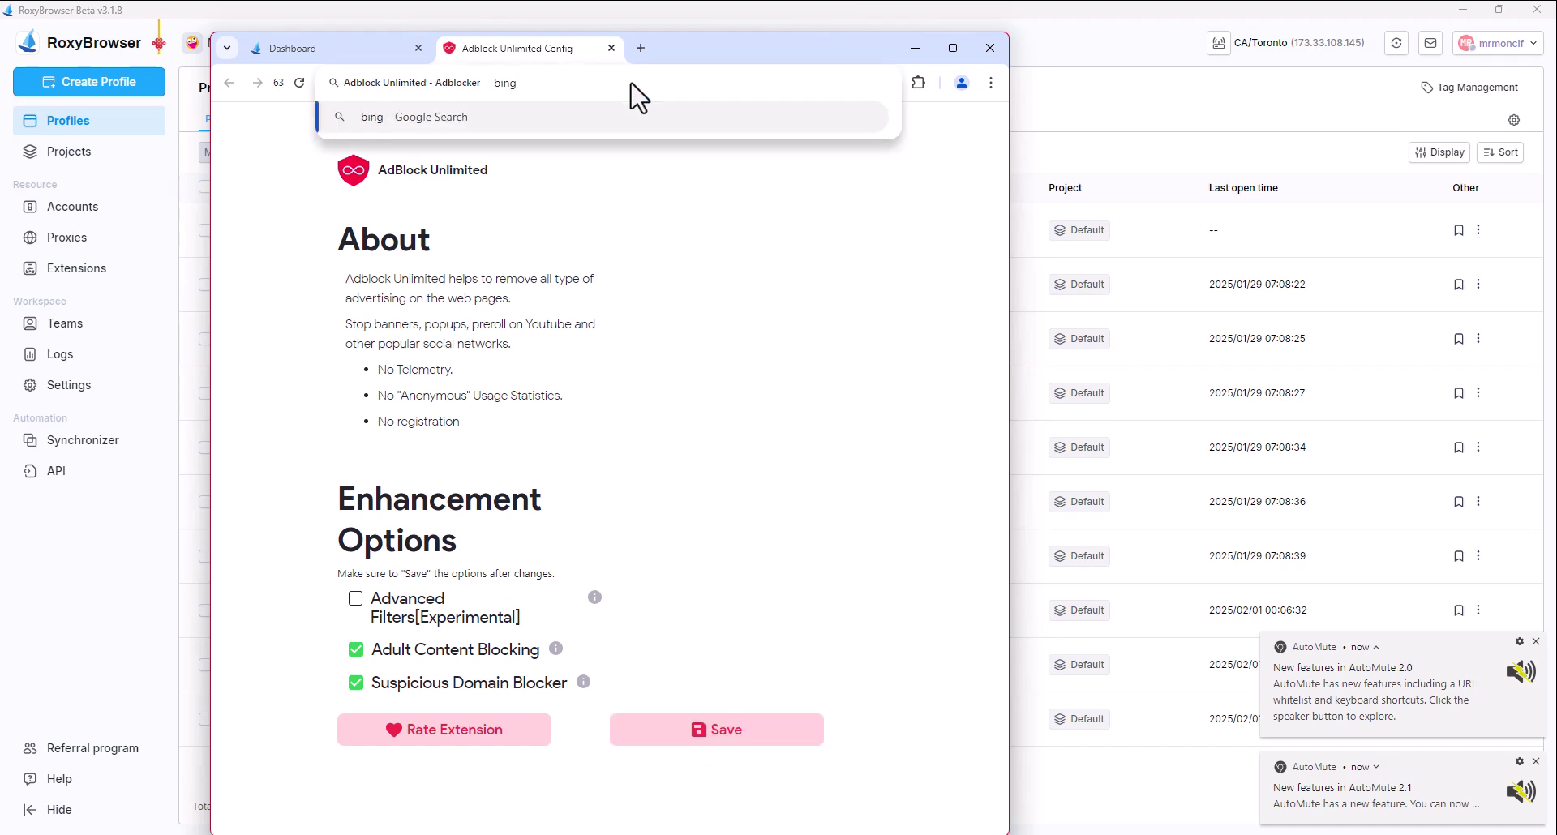
{"action": "type", "text": "bing.co"}
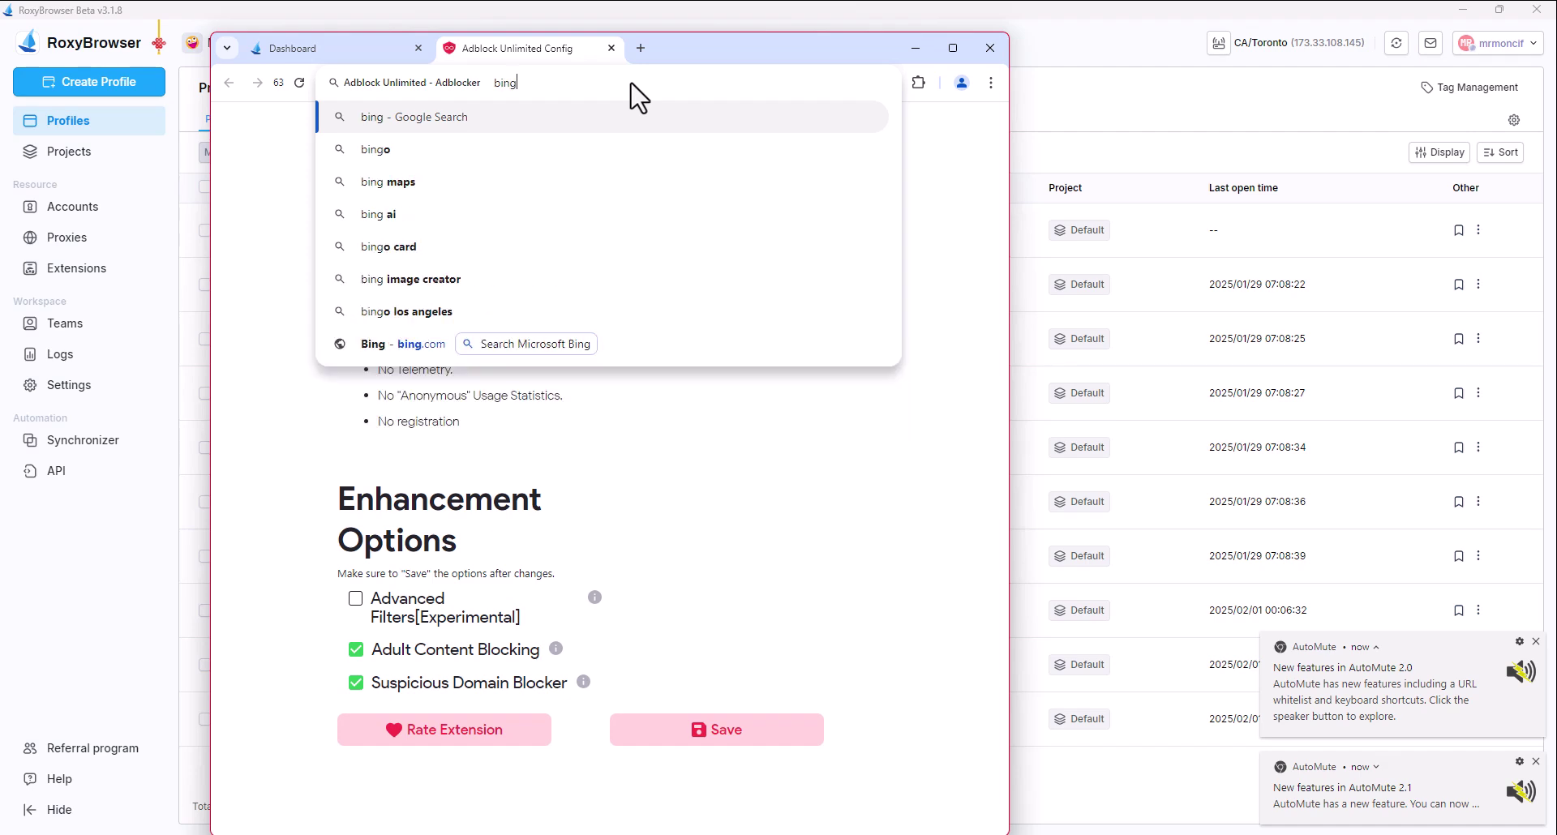
{"action": "type", "text": "m"}
{"action": "key", "text": "Return"}
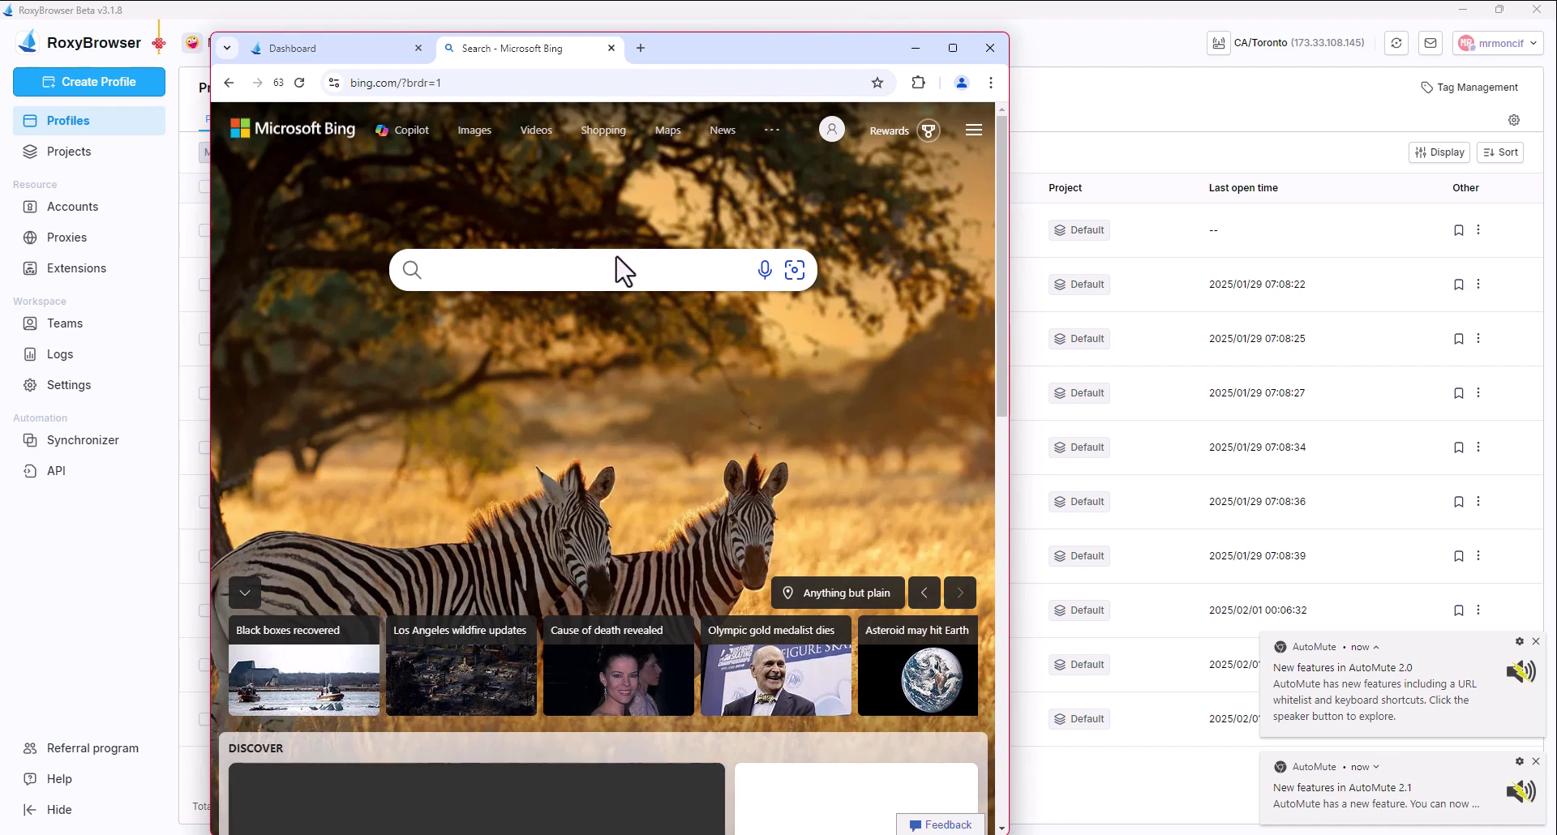
{"action": "left_click_drag", "start_coordinate": [723, 36], "coordinate": [849, 61]}
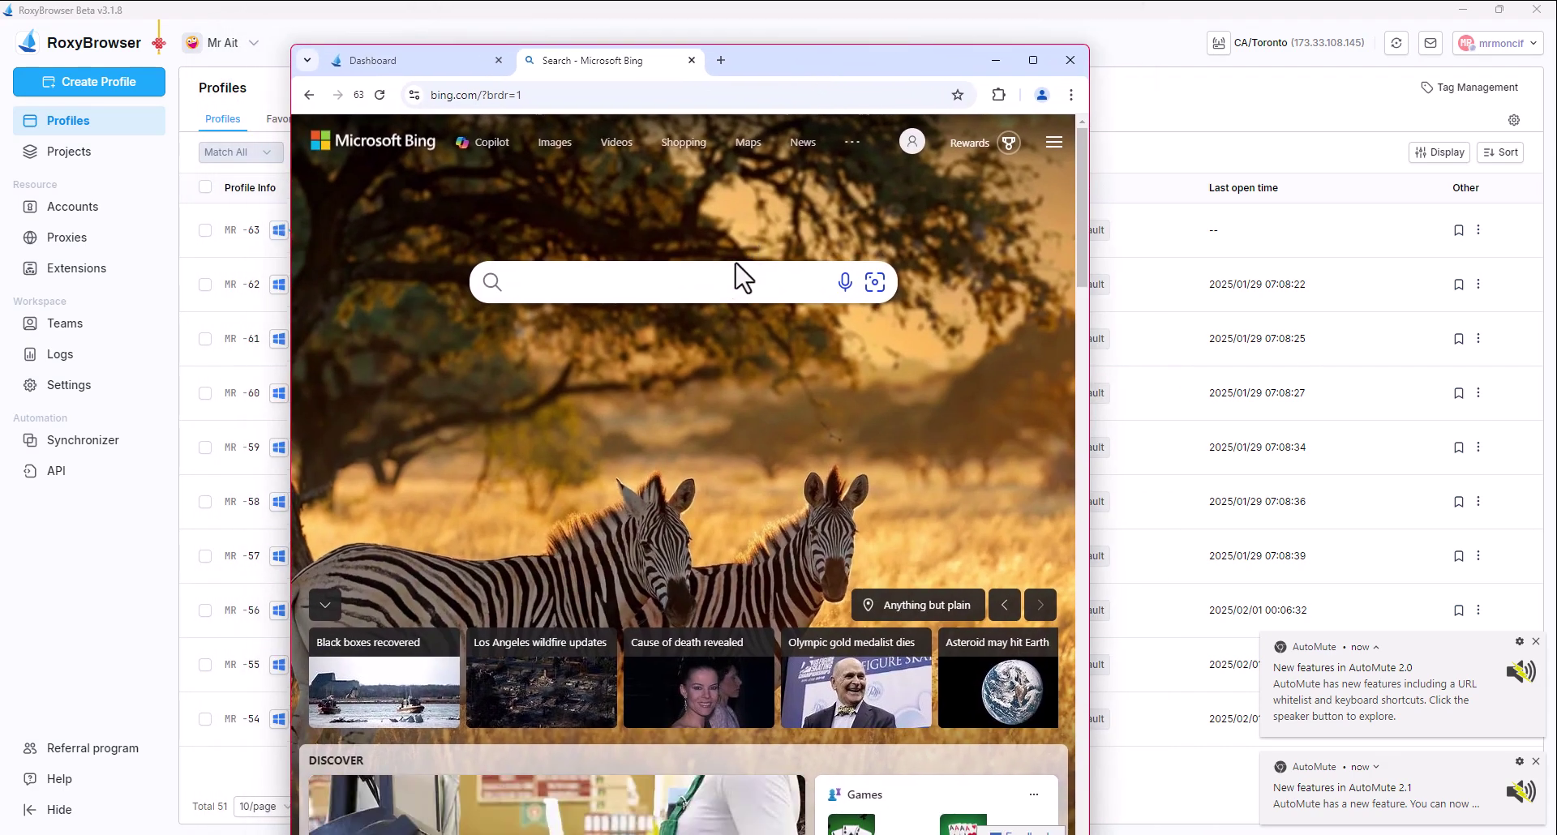
{"action": "mouse_move", "coordinate": [764, 60]}
{"action": "left_mouse_down"}
{"action": "mouse_move", "coordinate": [792, 59]}
{"action": "mouse_move", "coordinate": [778, 81]}
{"action": "mouse_move", "coordinate": [746, 73]}
{"action": "left_mouse_up"}
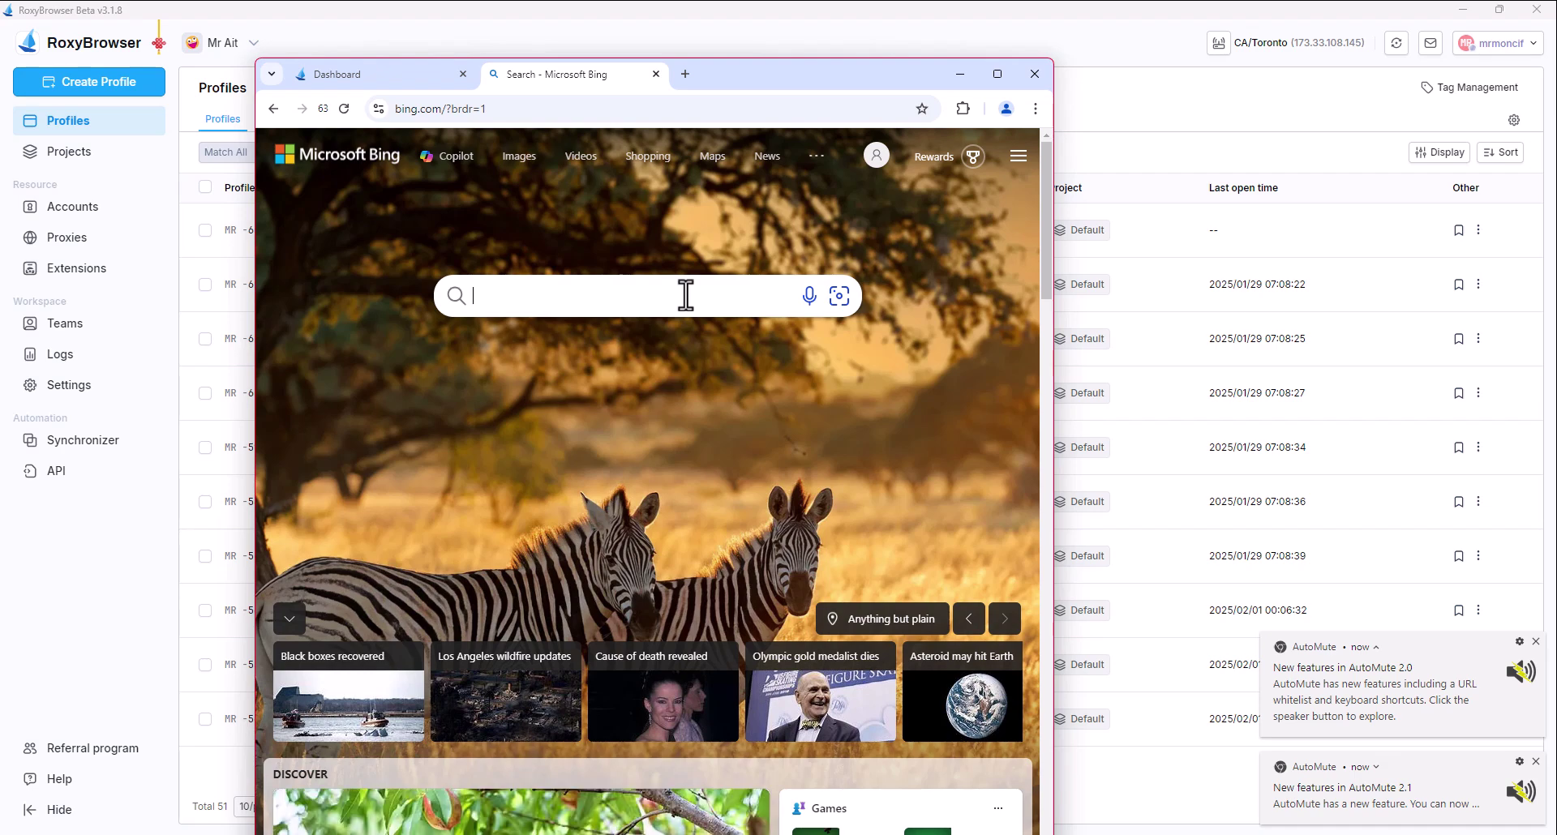
Step: Search Bing for 'mrait' and open the mrait.ca result in a new tab
{"action": "type", "text": "mrait"}
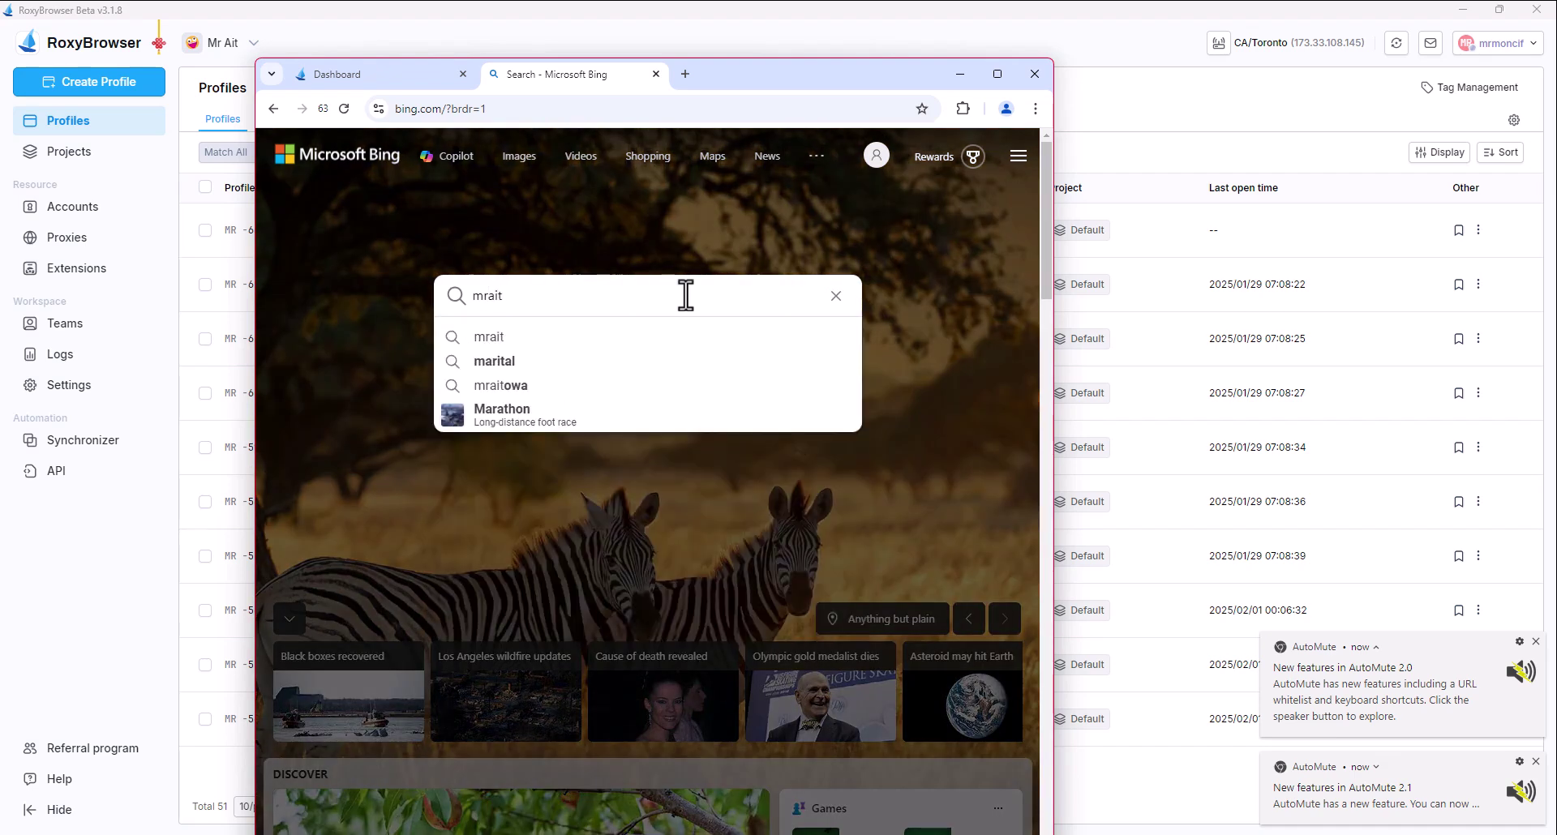
{"action": "key", "text": "Return"}
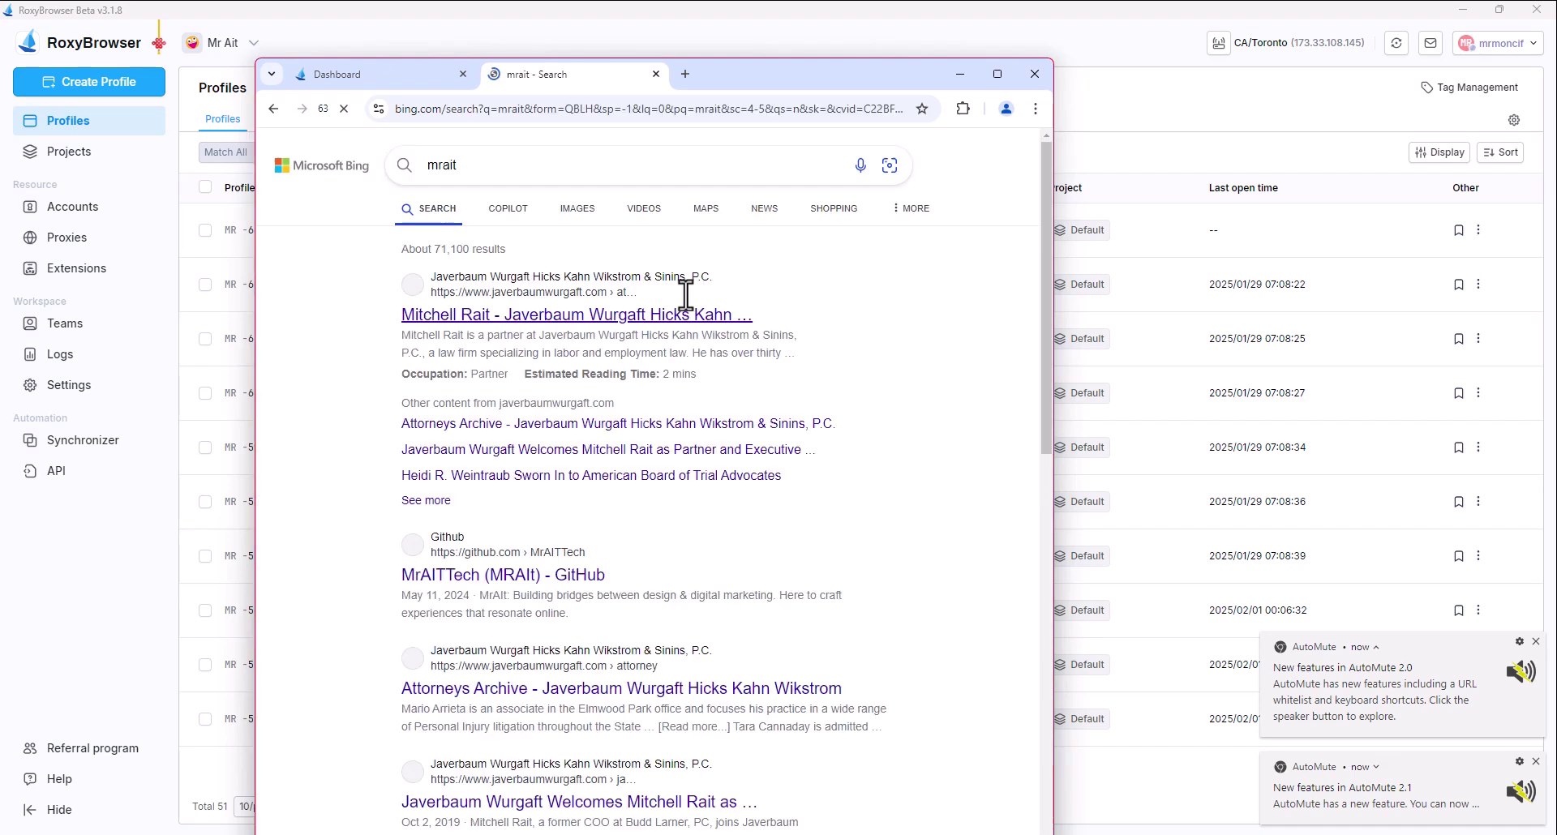
{"action": "scroll", "coordinate": [705, 306], "scroll_direction": "down", "scroll_amount": 3}
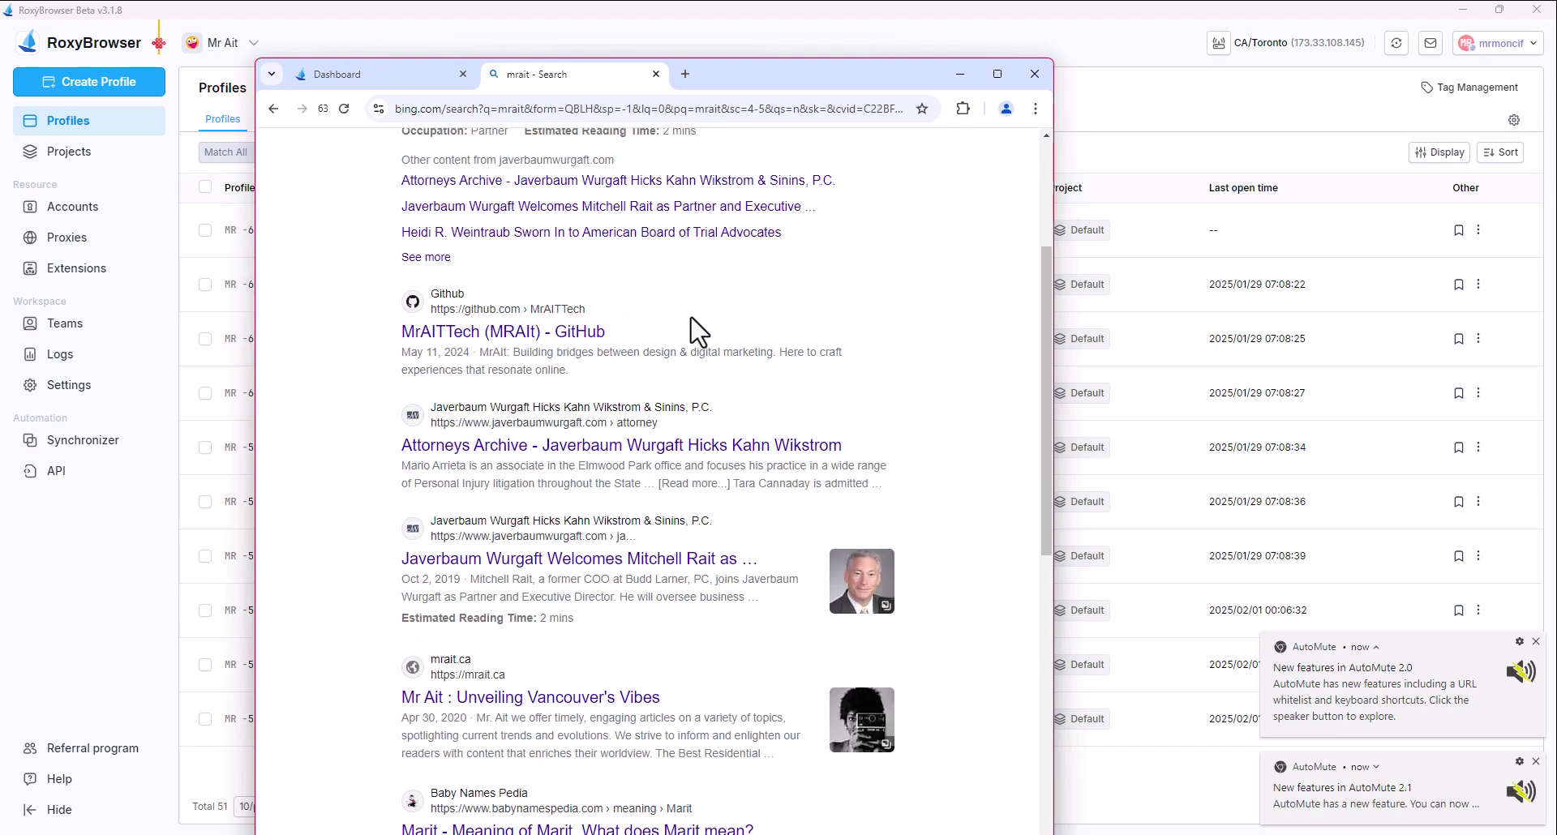
{"action": "scroll", "coordinate": [698, 333], "scroll_direction": "down", "scroll_amount": 5}
{"action": "left_click", "coordinate": [563, 305]}
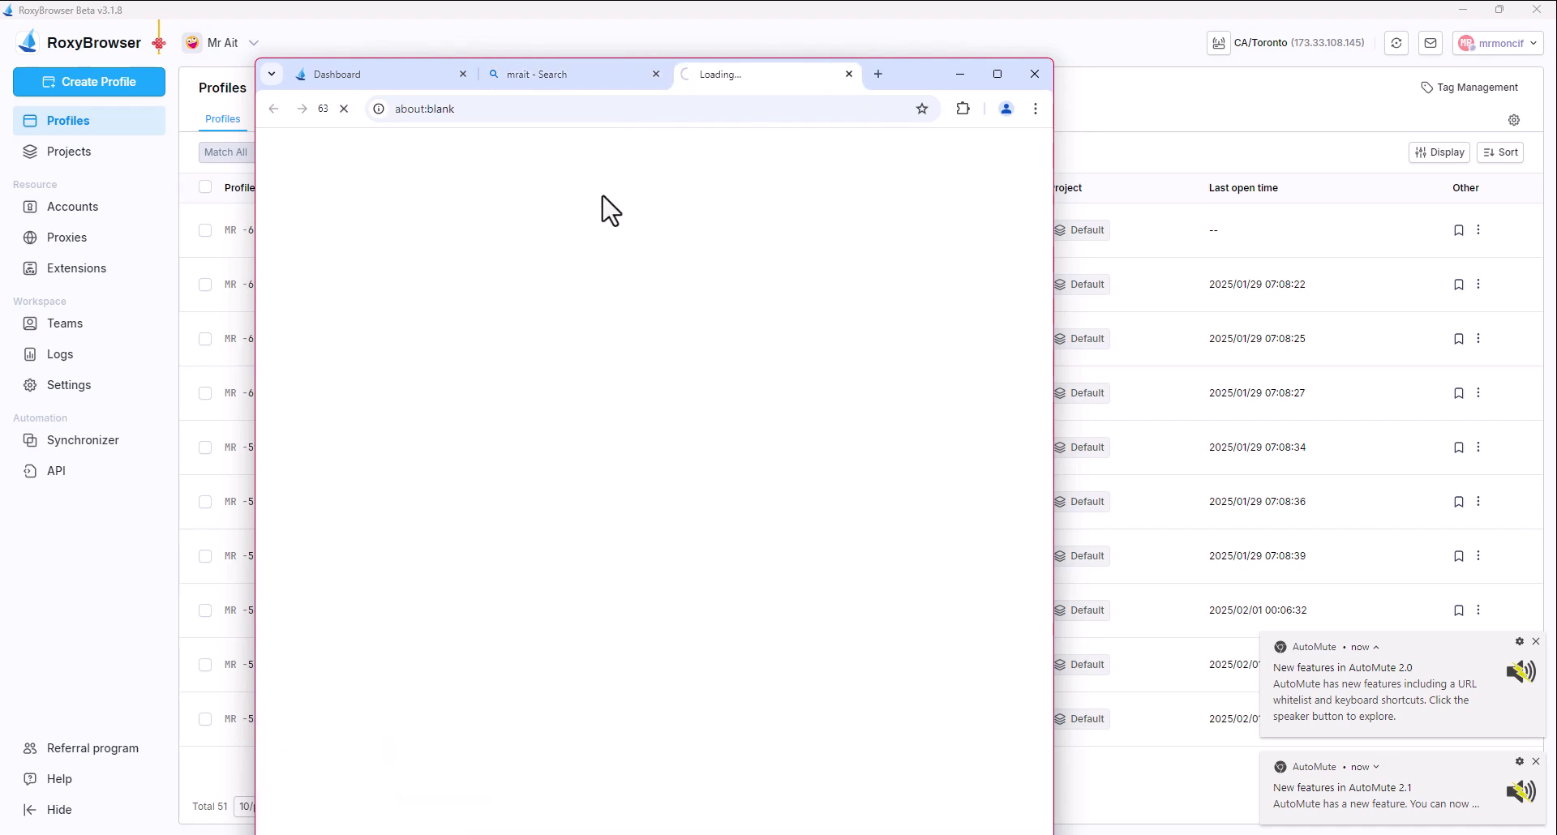
Step: Dismiss the Rewards promo, close the search tab, and check the dashboard's Dallas IP
{"action": "left_click", "coordinate": [602, 81]}
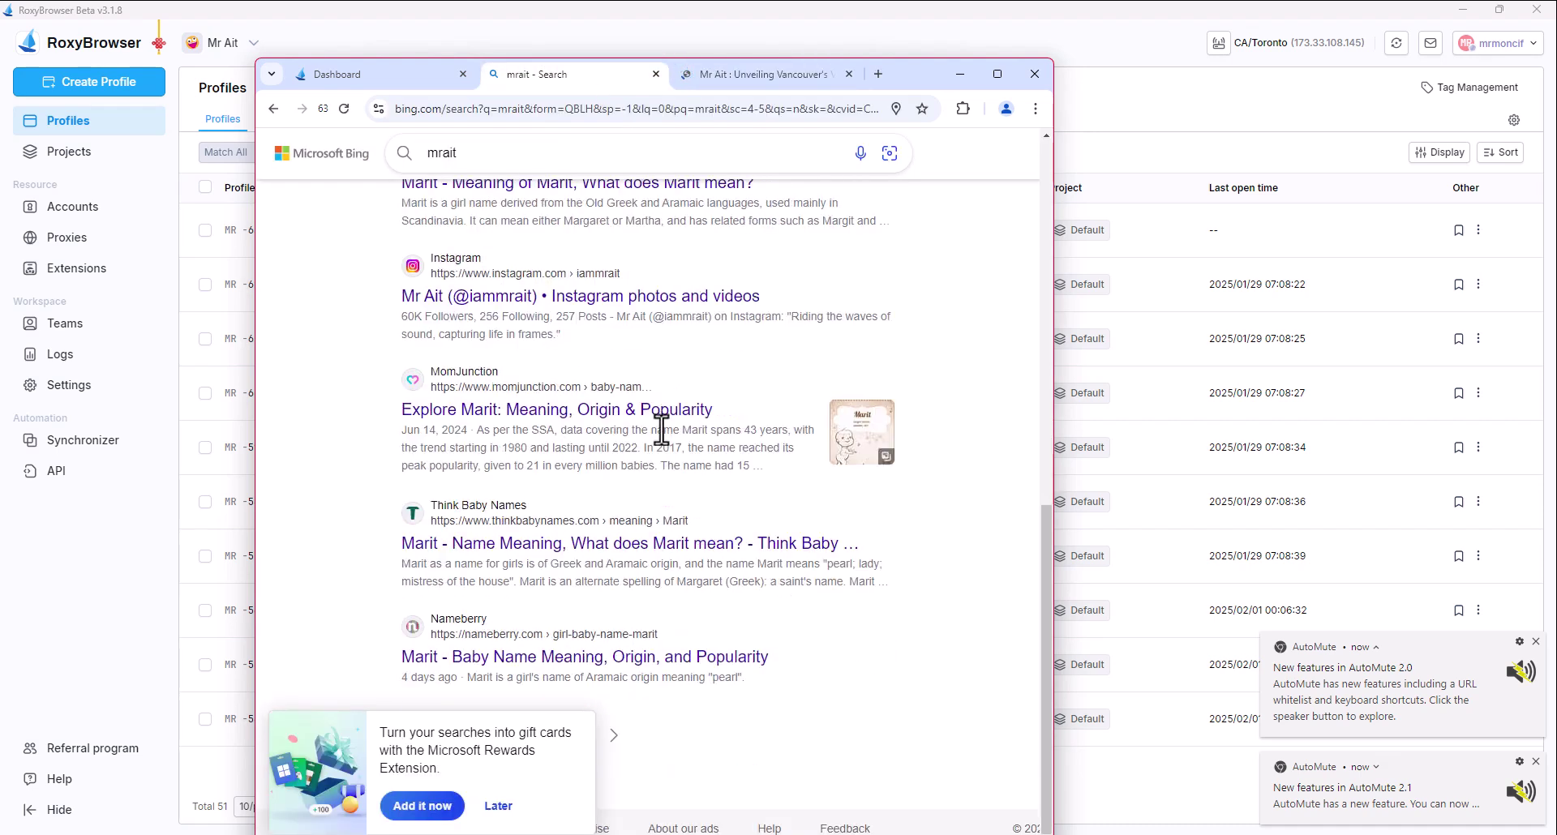
{"action": "left_click", "coordinate": [498, 806]}
{"action": "left_click", "coordinate": [689, 74]}
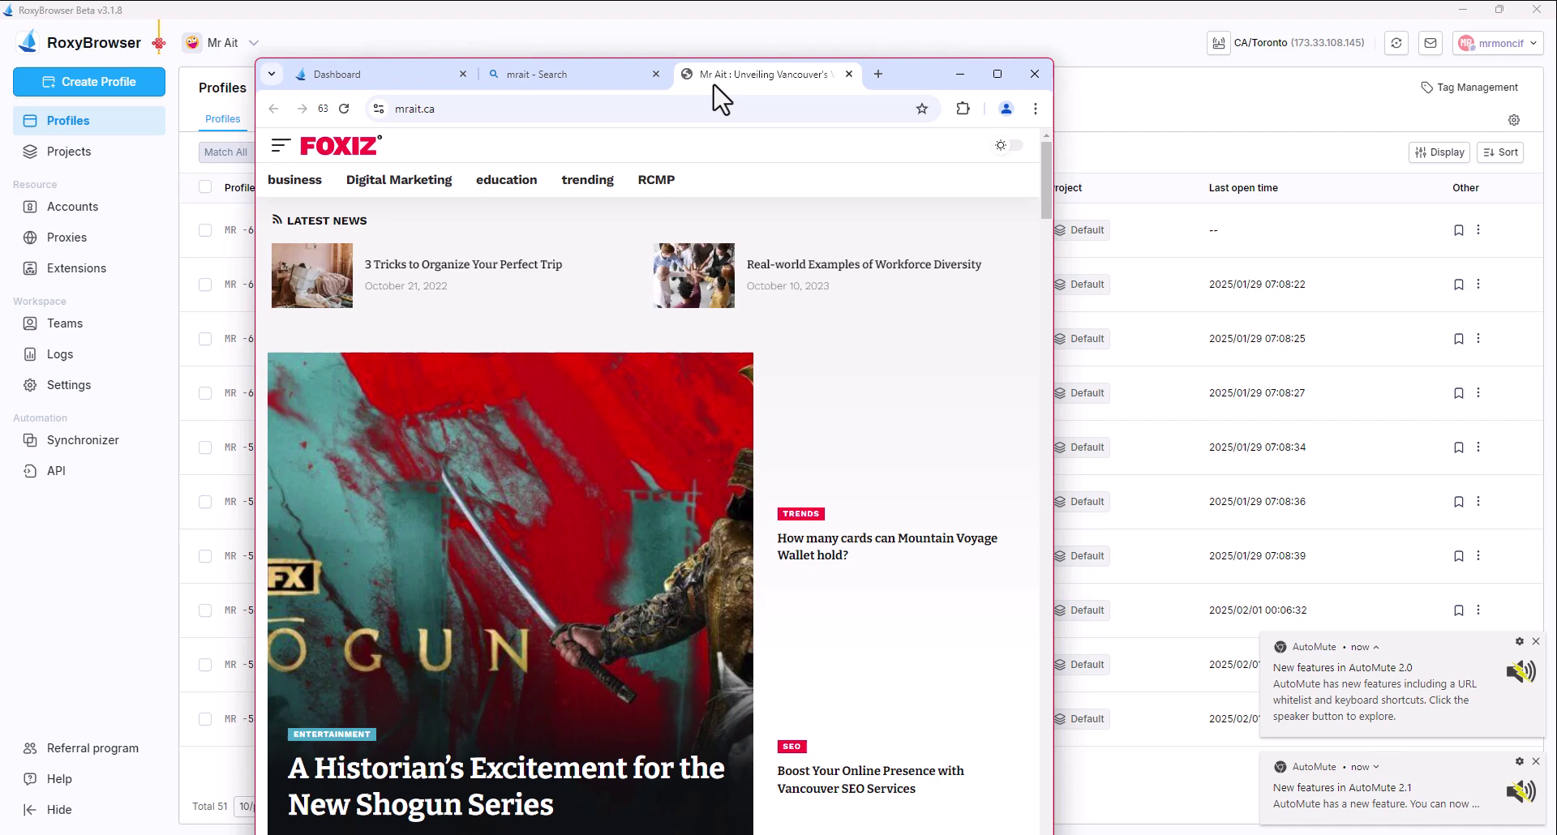
{"action": "left_click", "coordinate": [656, 74]}
{"action": "left_click", "coordinate": [431, 80]}
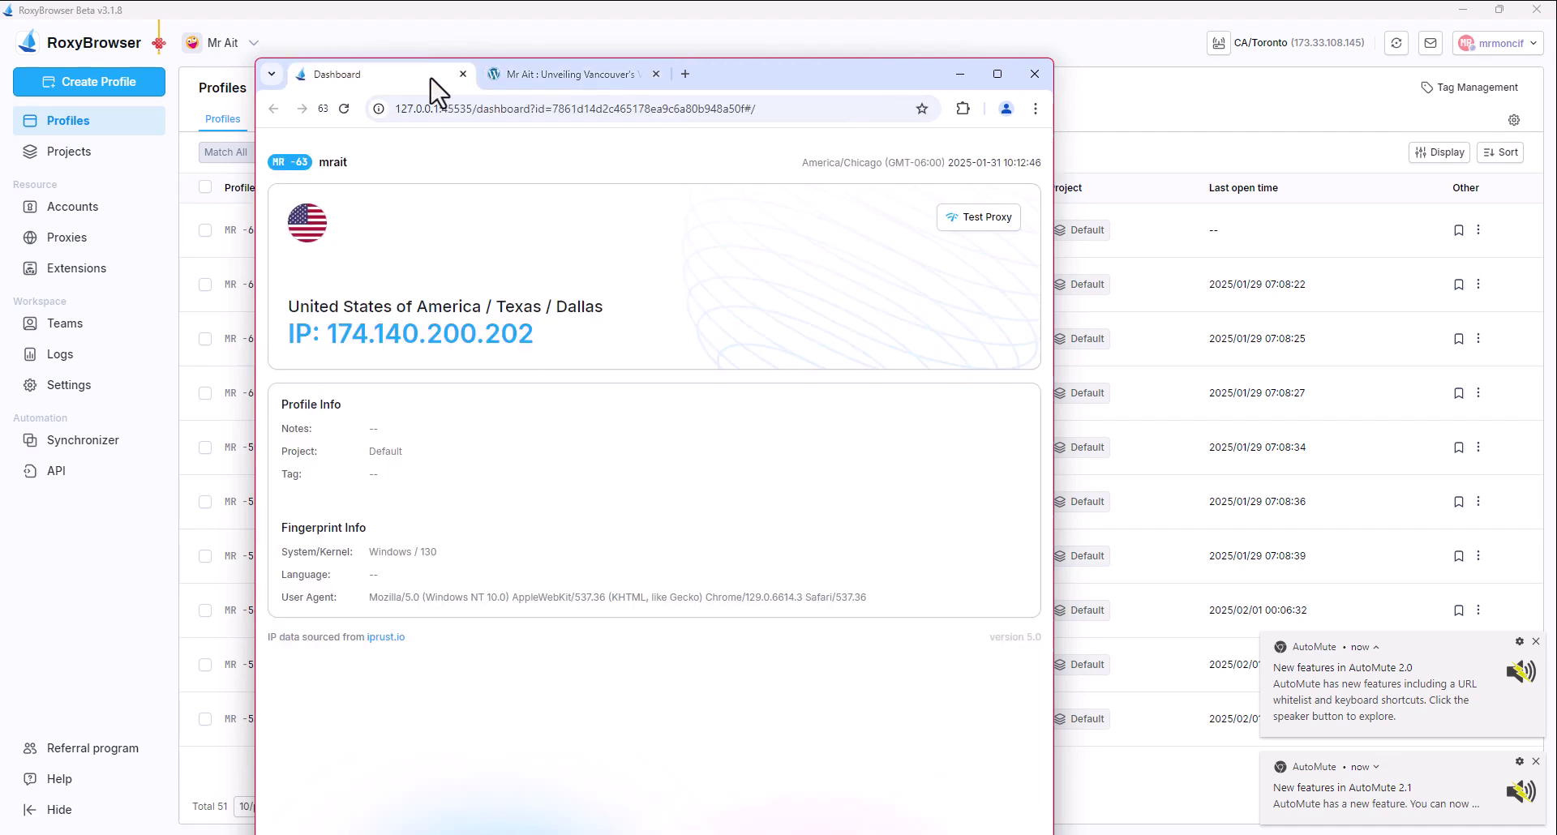
{"action": "left_click", "coordinate": [463, 73]}
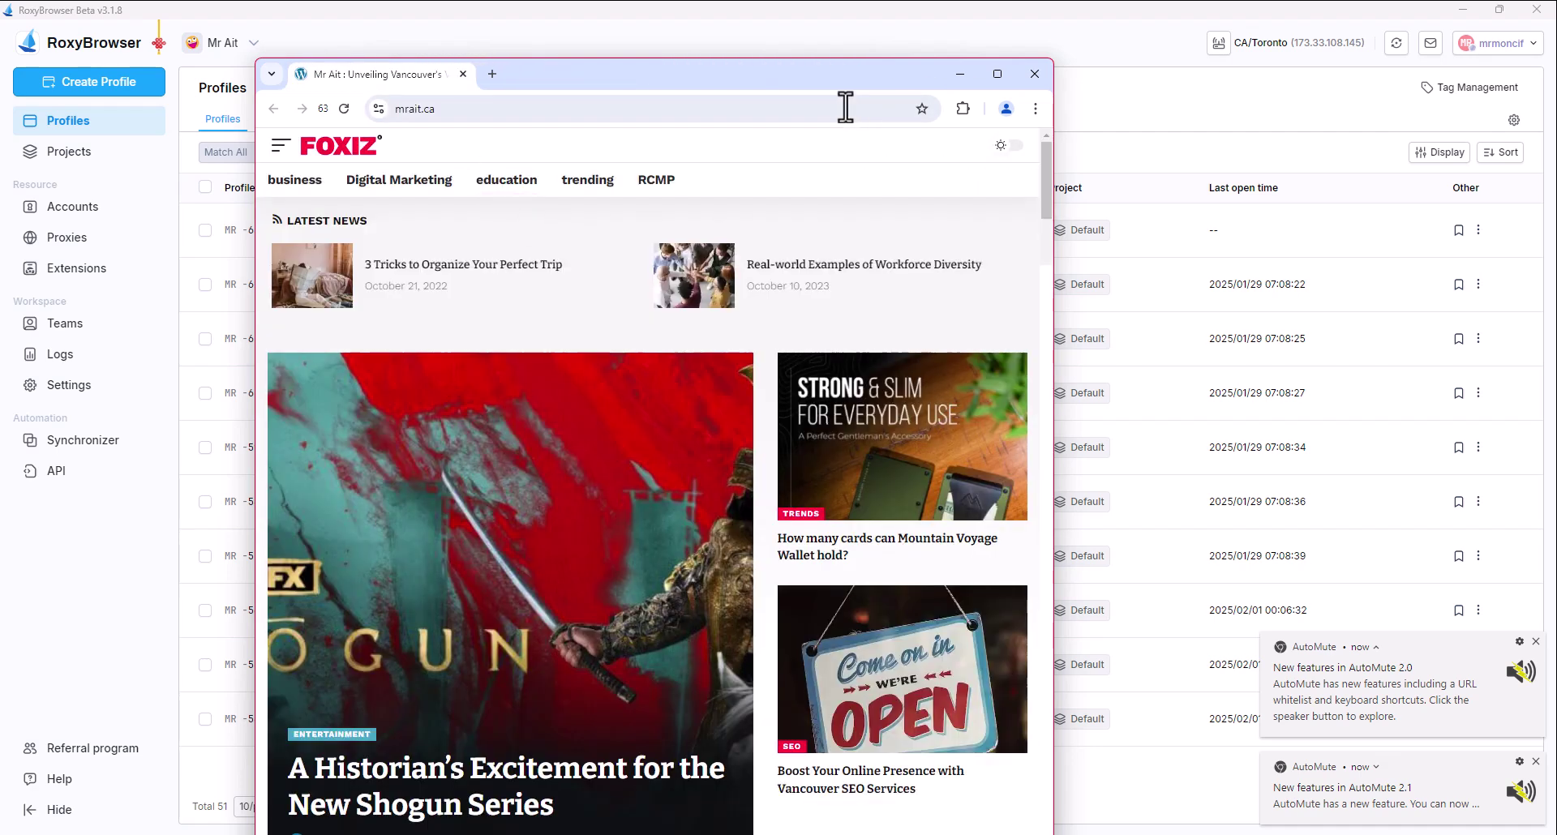
Step: Close the profile's browser window and make RoxyBrowser fill the whole screen
{"action": "left_click", "coordinate": [1034, 73]}
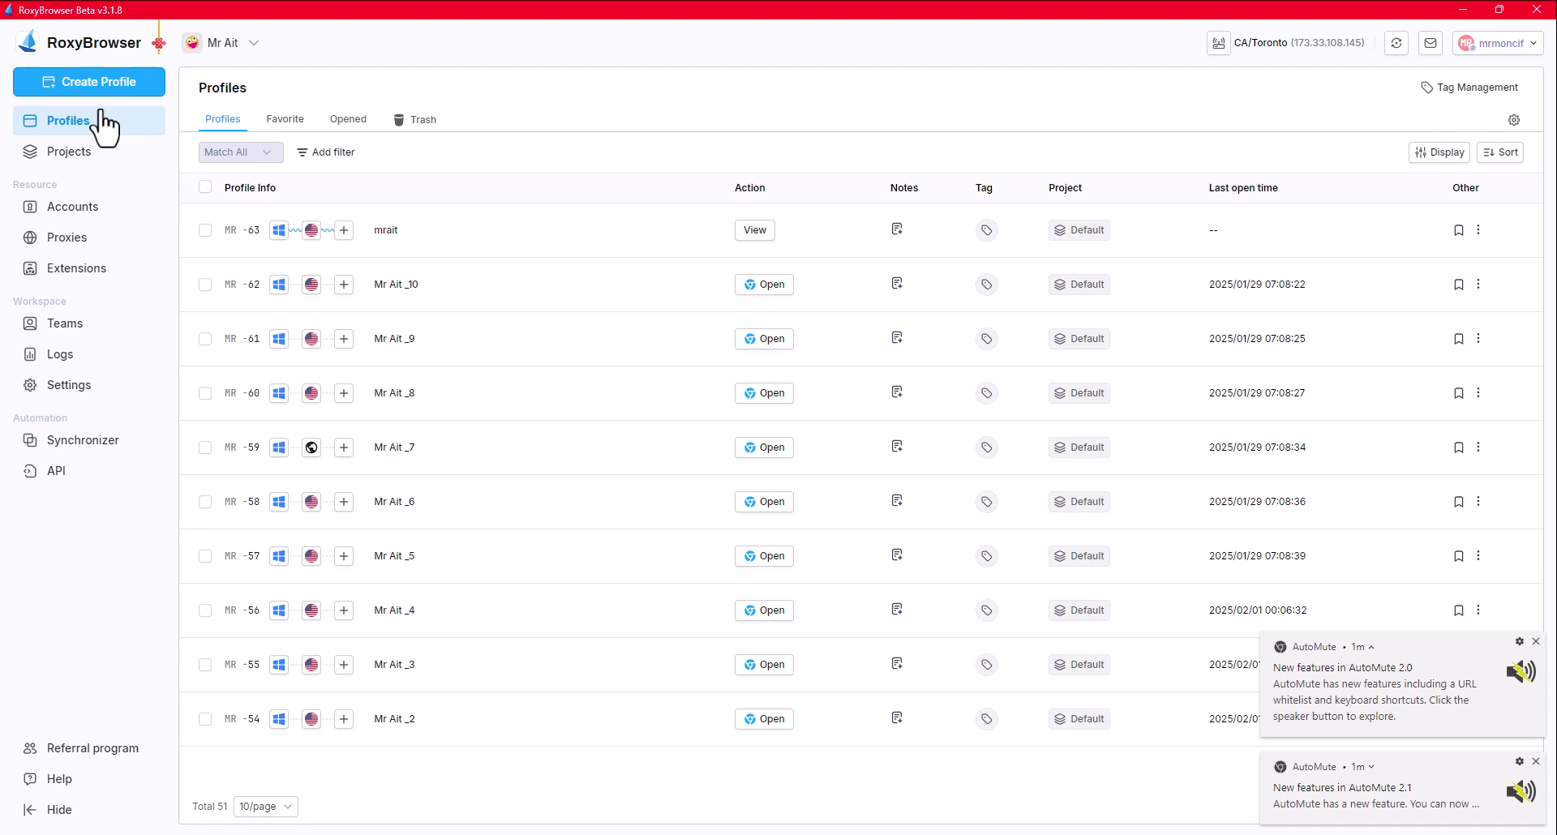
{"action": "double_click", "coordinate": [984, 10]}
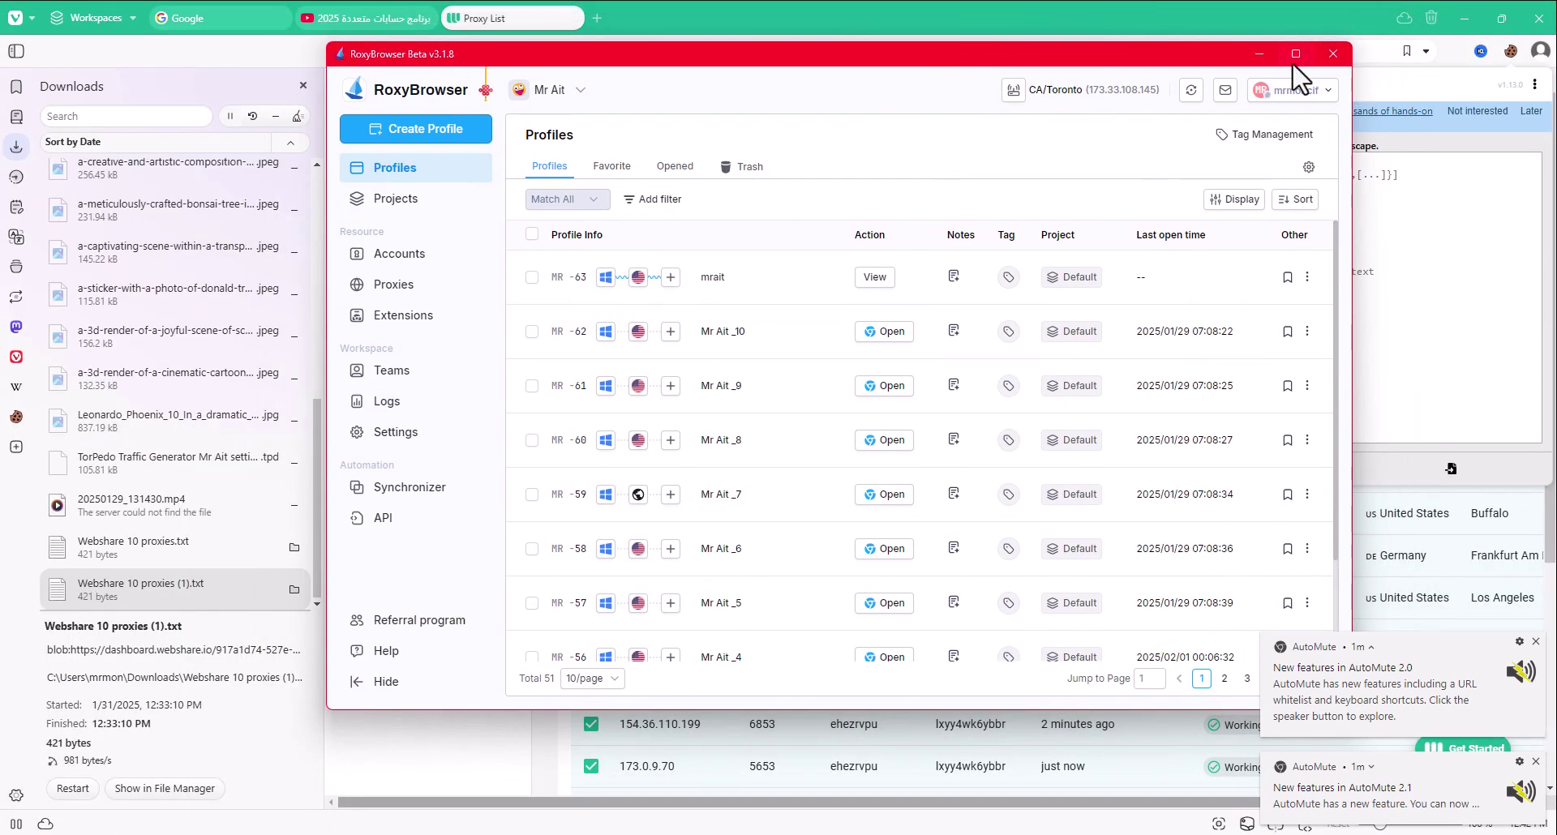
{"action": "left_click", "coordinate": [1295, 55]}
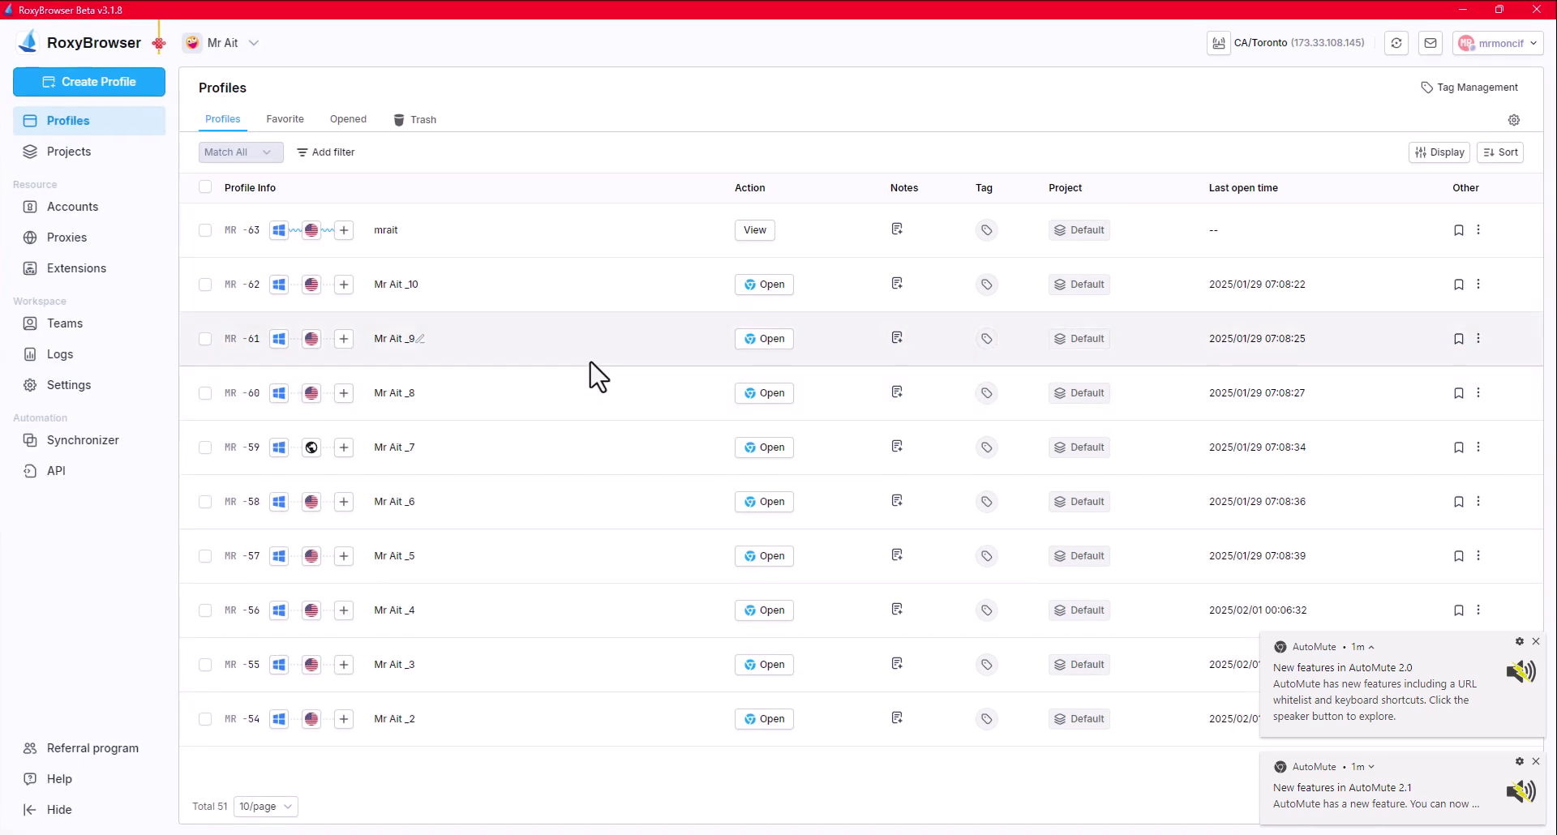